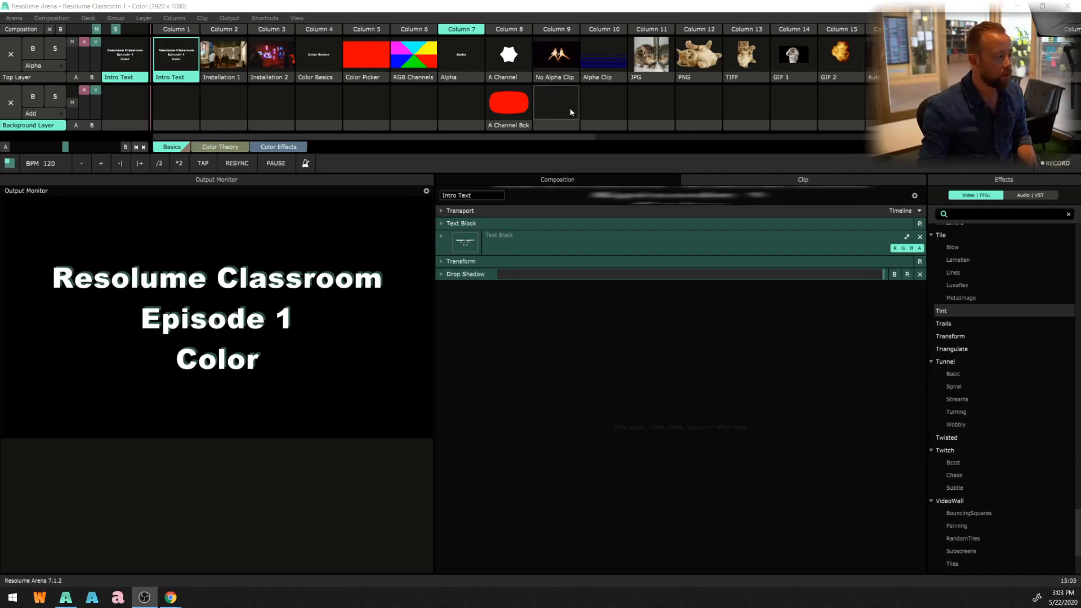
- Check the Color Theory deck, return to the Basics deck and play the Installation 1, Installation 2 and Color Basics clips
left_click(229, 147)
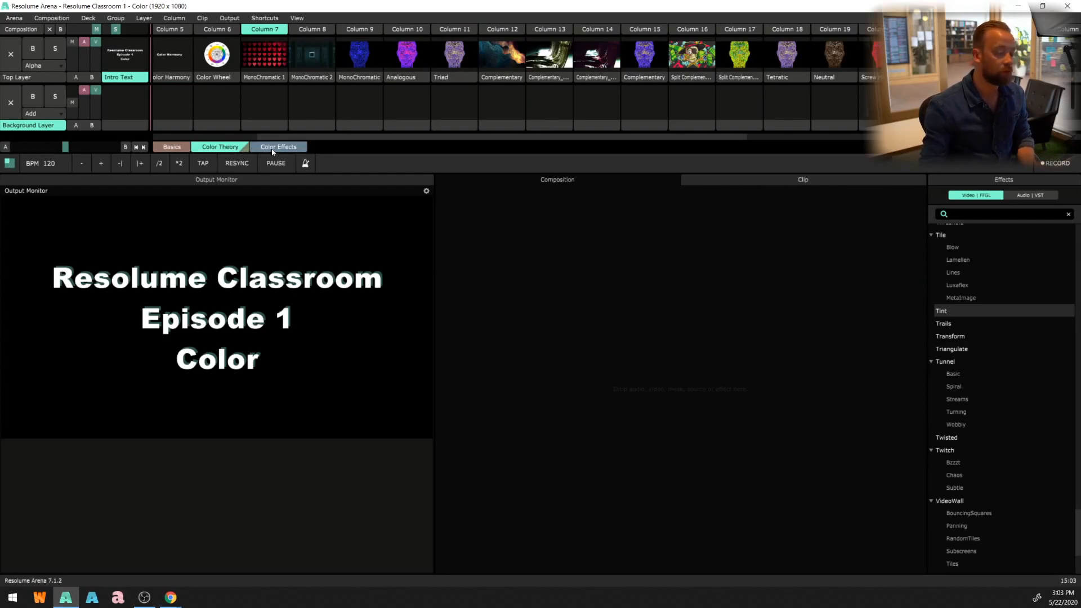
left_click(184, 146)
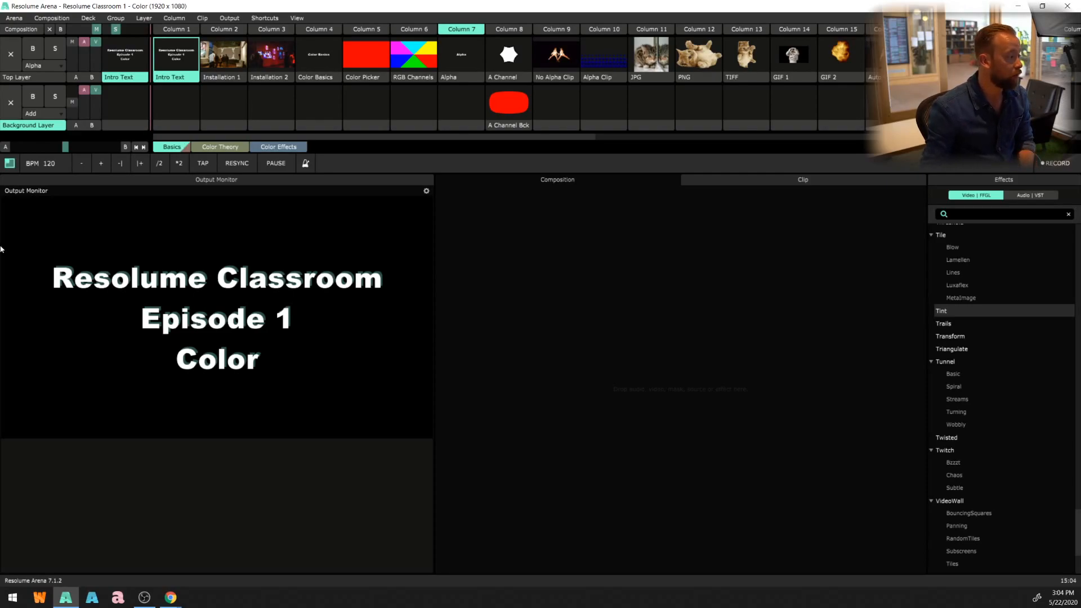
left_click(223, 65)
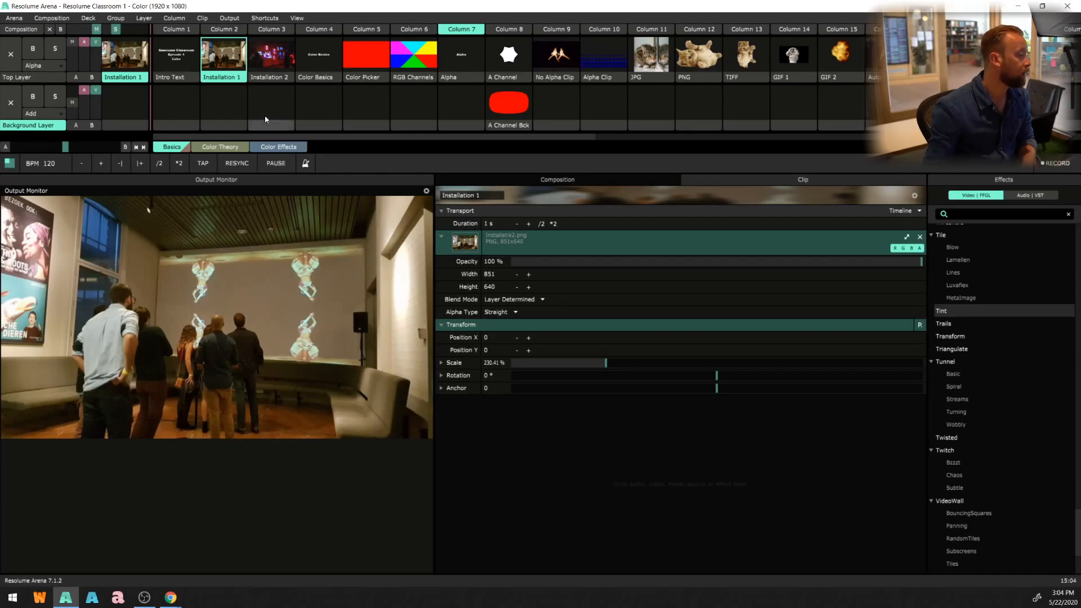
left_click(268, 67)
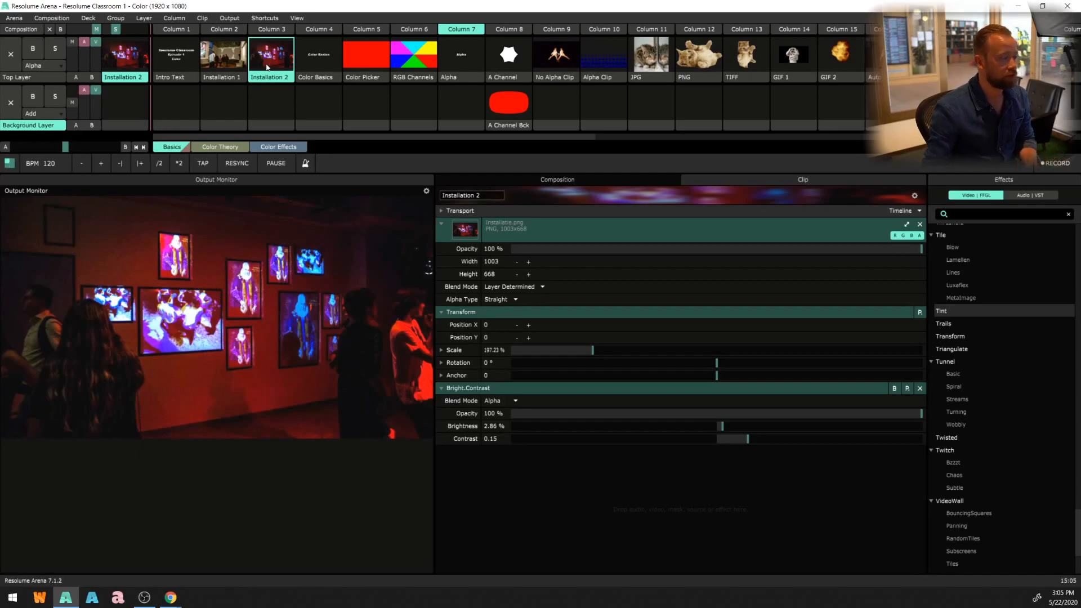
left_click(313, 62)
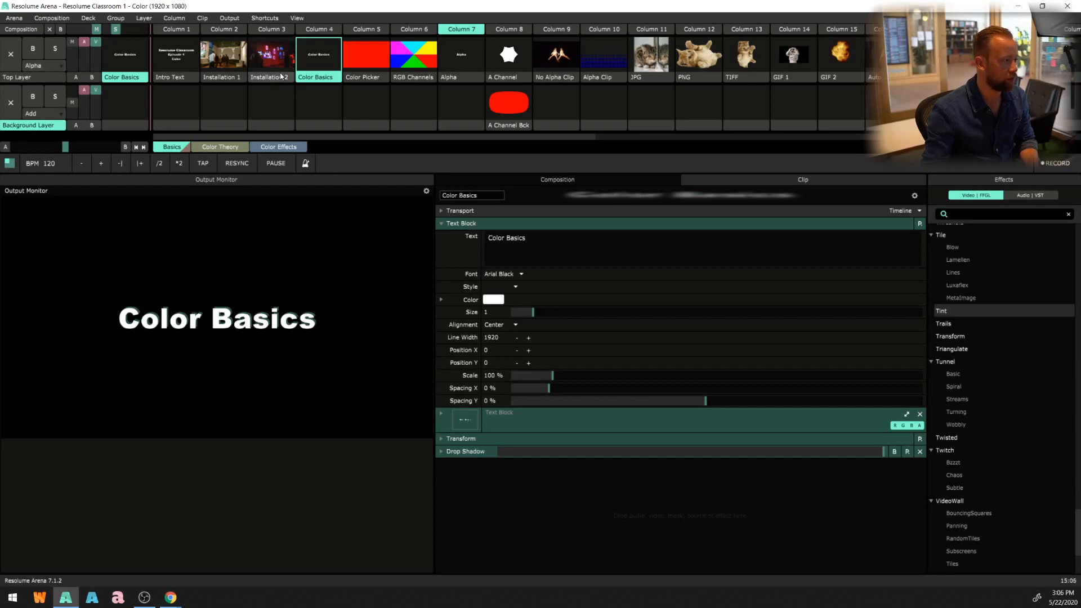
- Play the Color Picker clip and choose a yellow-green followed by a blue from its Solid Color spectrum
left_click(365, 56)
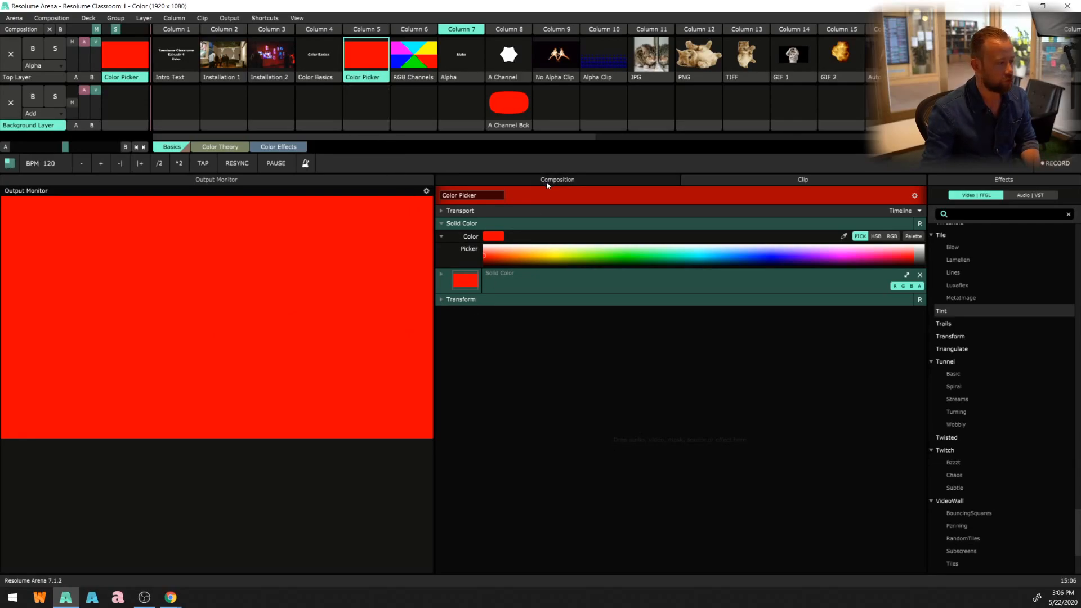
left_click(442, 237)
left_click(442, 237)
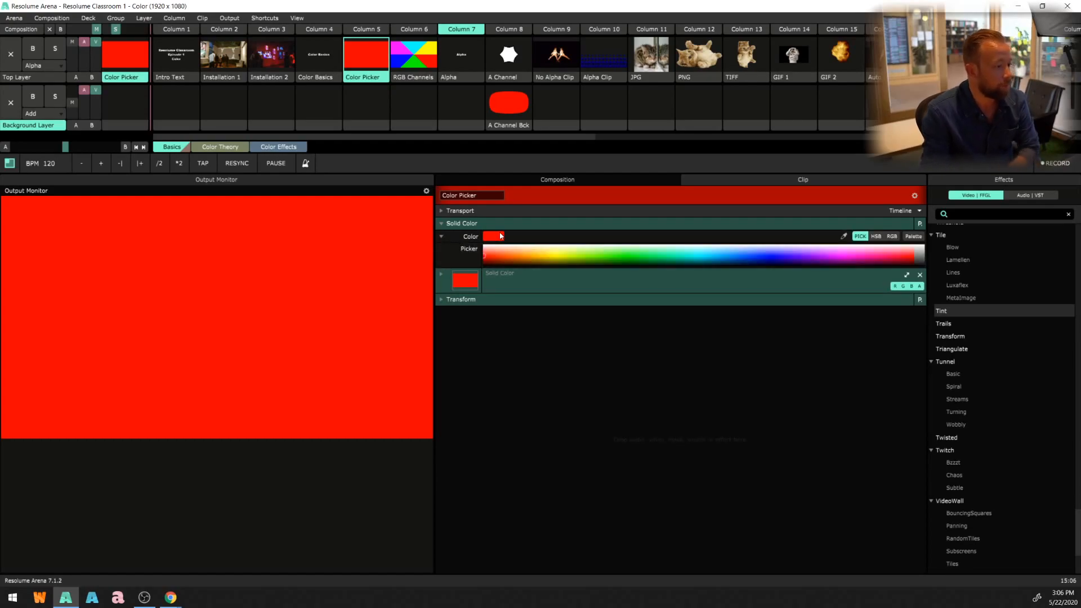
left_click(574, 249)
mouse_move(574, 250)
left_mouse_down()
mouse_move(698, 262)
mouse_move(844, 254)
mouse_move(578, 252)
left_mouse_up()
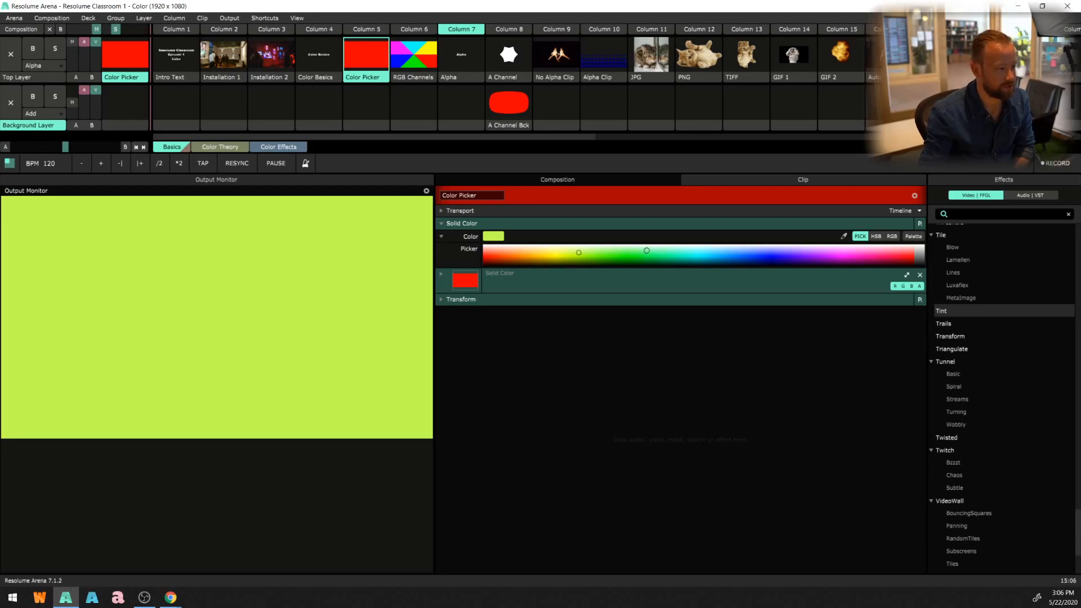
left_click(712, 254)
left_click_drag(712, 254, 763, 253)
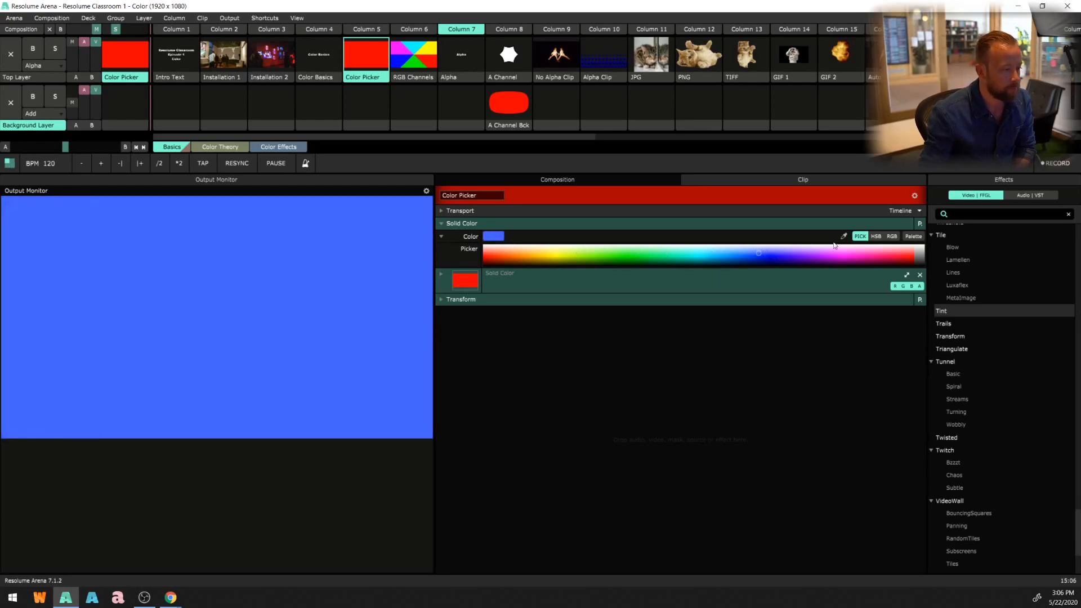
- Sample several on-screen colors into the Solid Color with the eyedropper, finishing with the dark red of the clip's header
left_click(844, 238)
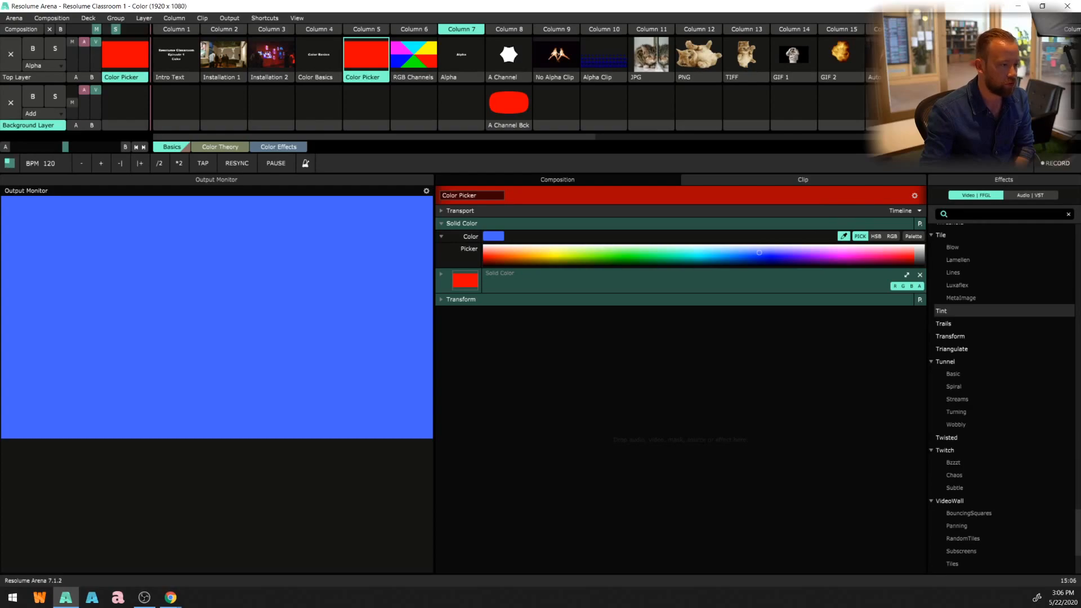
left_click(866, 188)
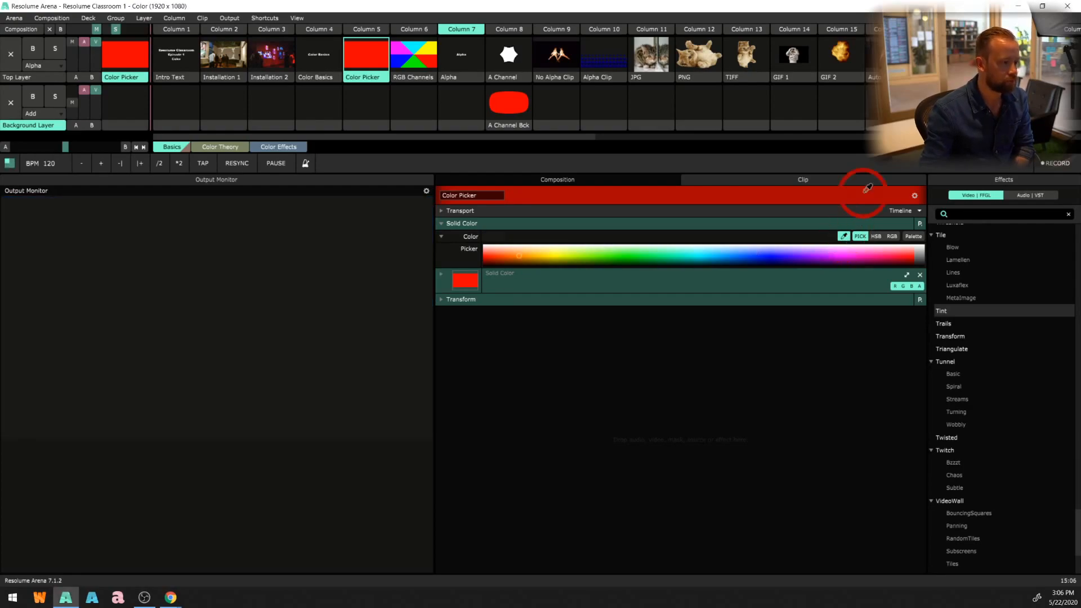
left_click(868, 77)
left_click(844, 235)
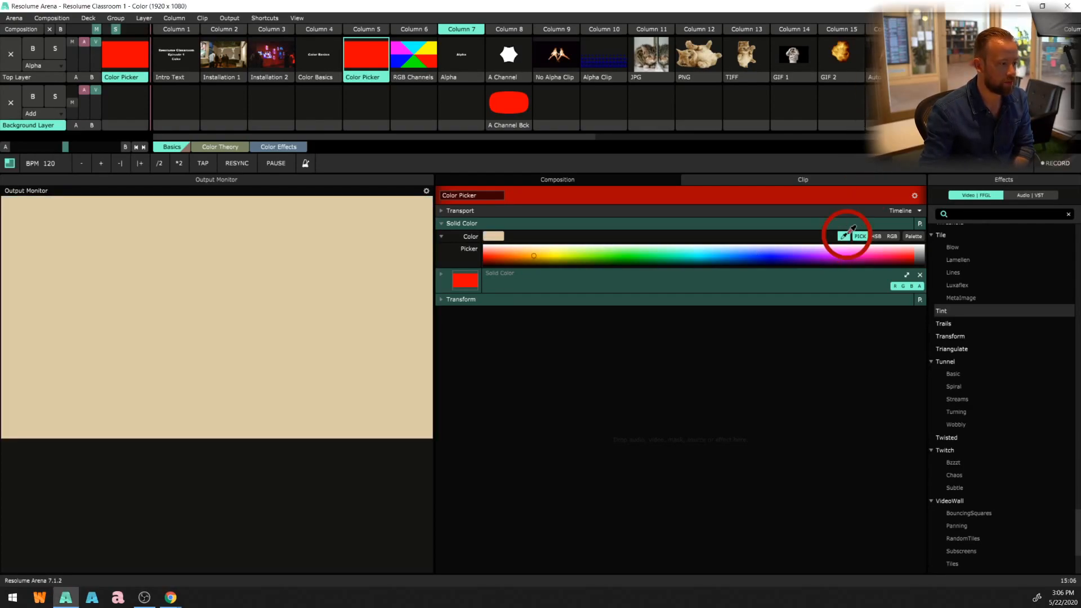
left_click(875, 260)
left_click(854, 234)
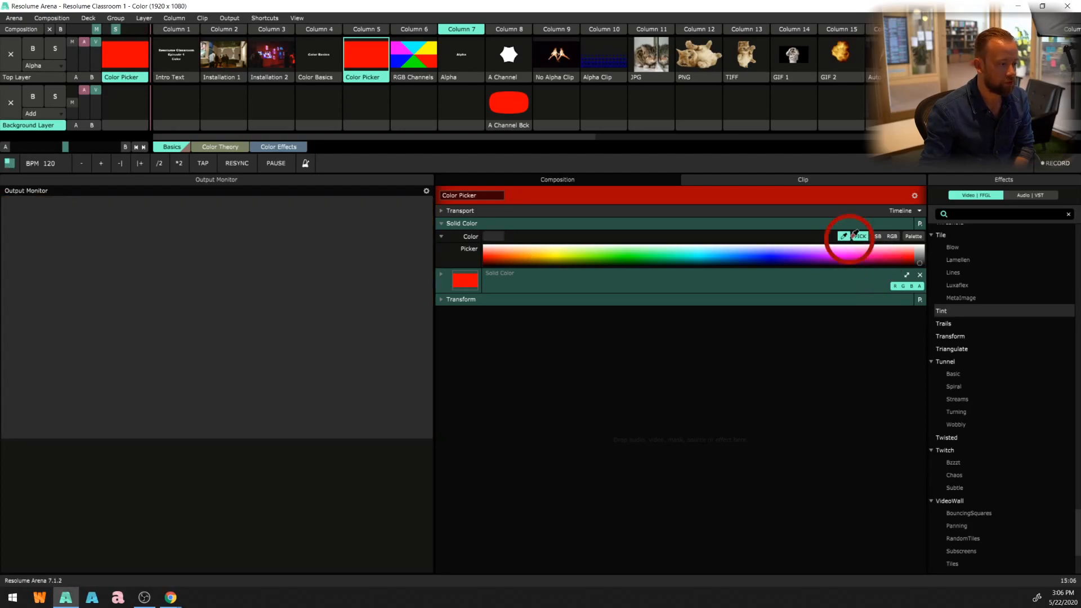
left_click(843, 253)
left_click(843, 237)
left_click(845, 194)
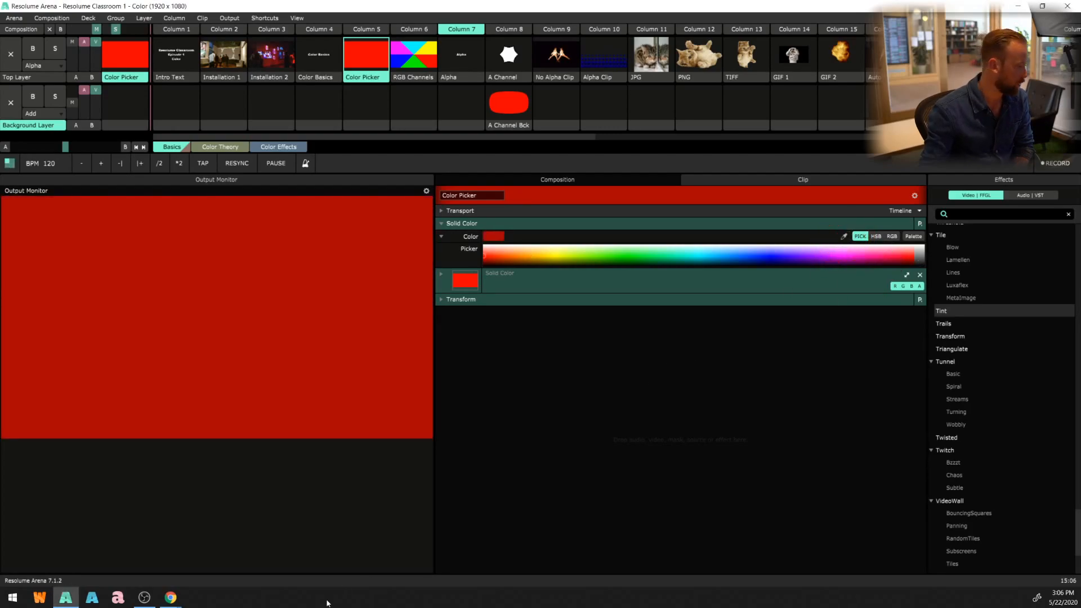
- Switch to the Adobe Color wheel in Chrome and tile its window side by side with Resolume Arena
mouse_move(162, 603)
left_click(123, 568)
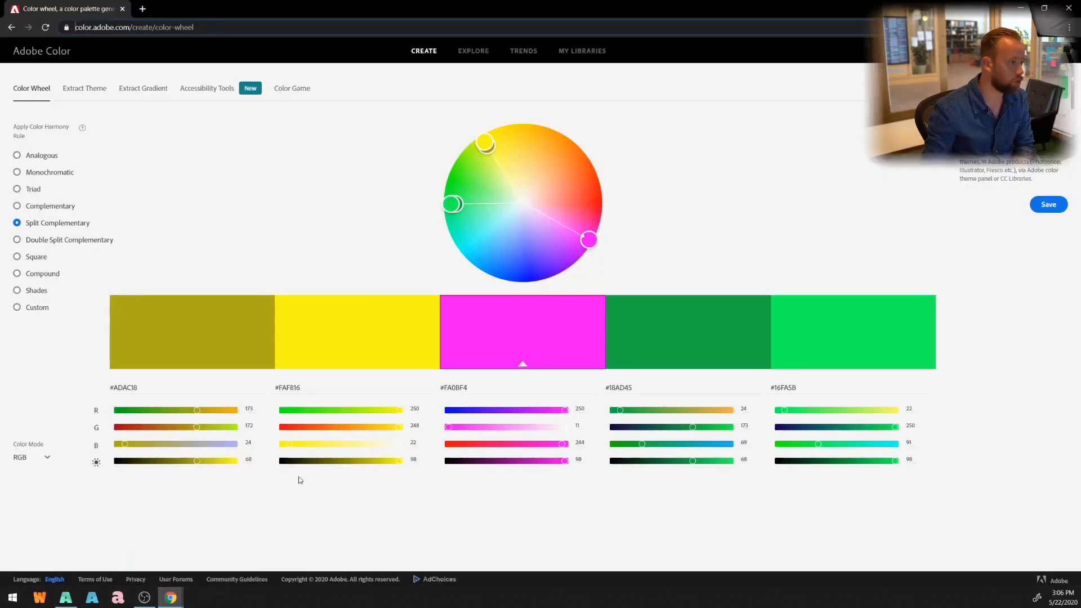
left_click_drag(724, 16, 1, 186)
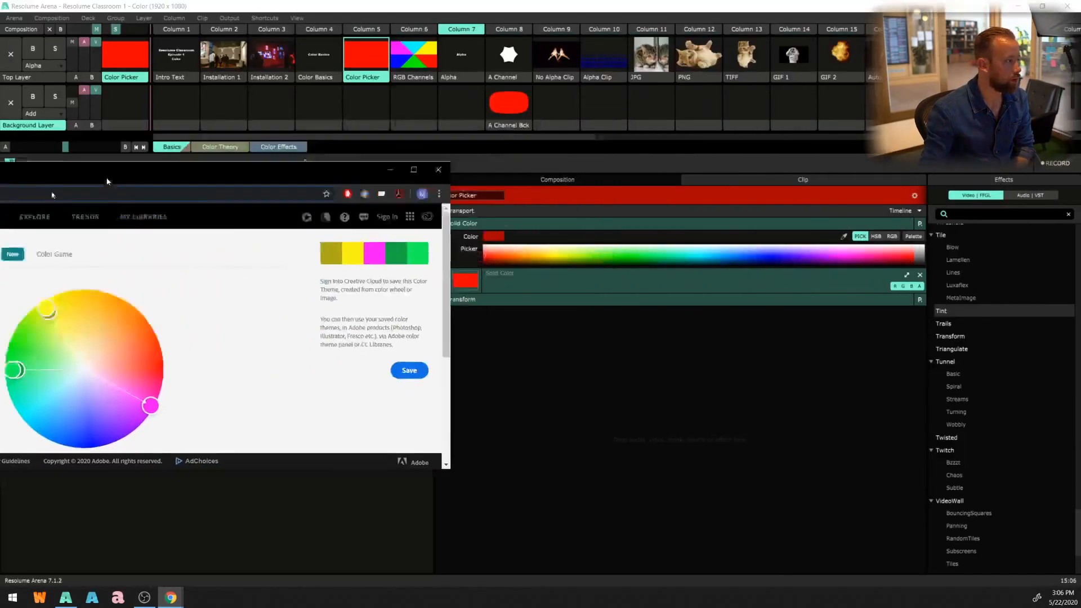
left_click(633, 215)
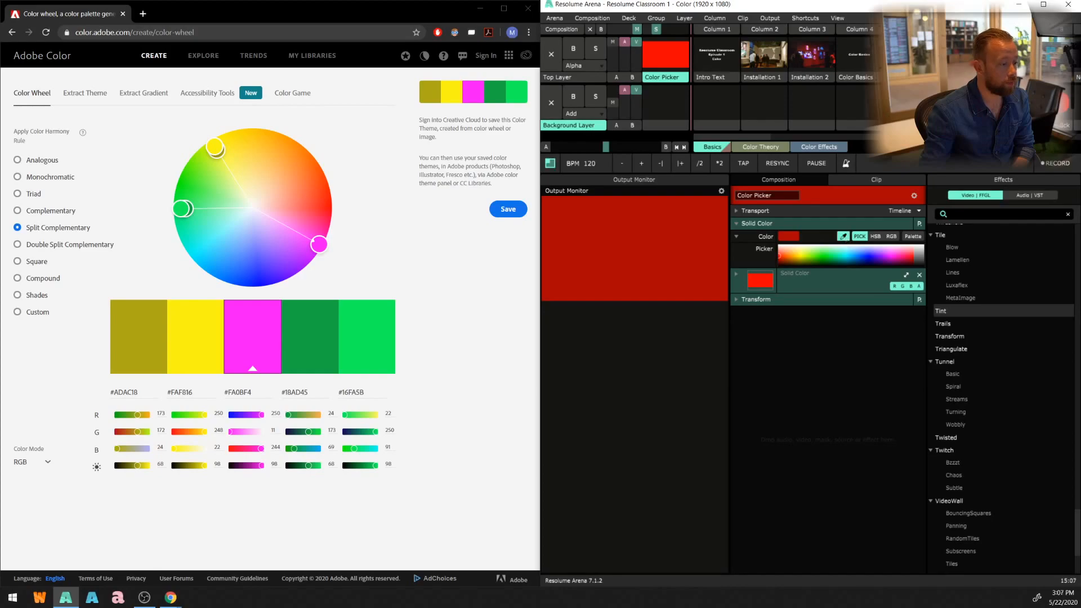
- Try the eyedropper over the Adobe Color wheel, and change the harmony rule to Complementary with a cyan and orange palette
left_click(843, 236)
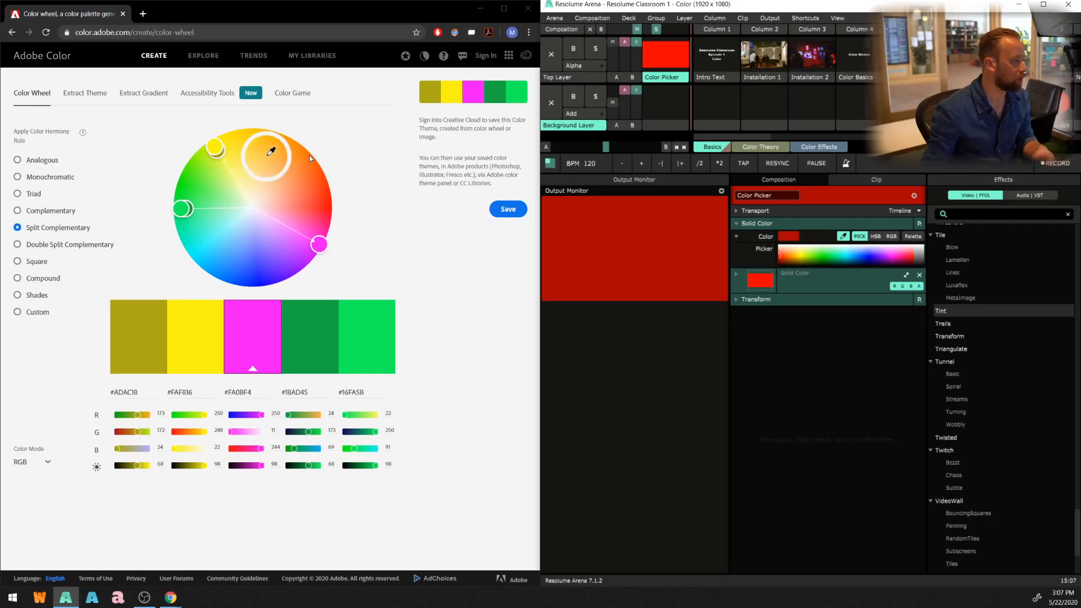
left_click(868, 288)
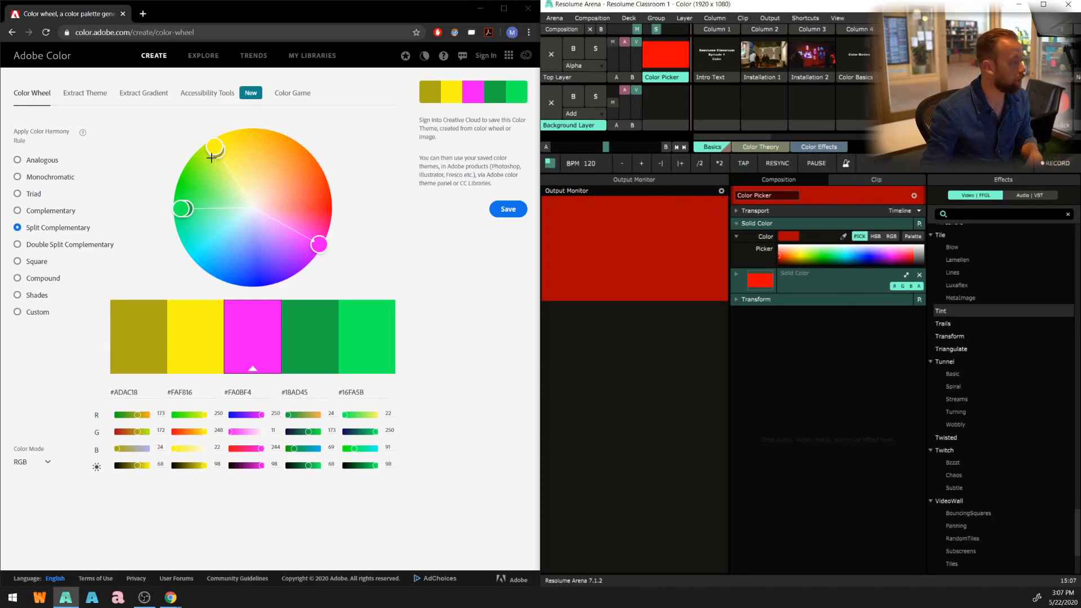
left_click(53, 214)
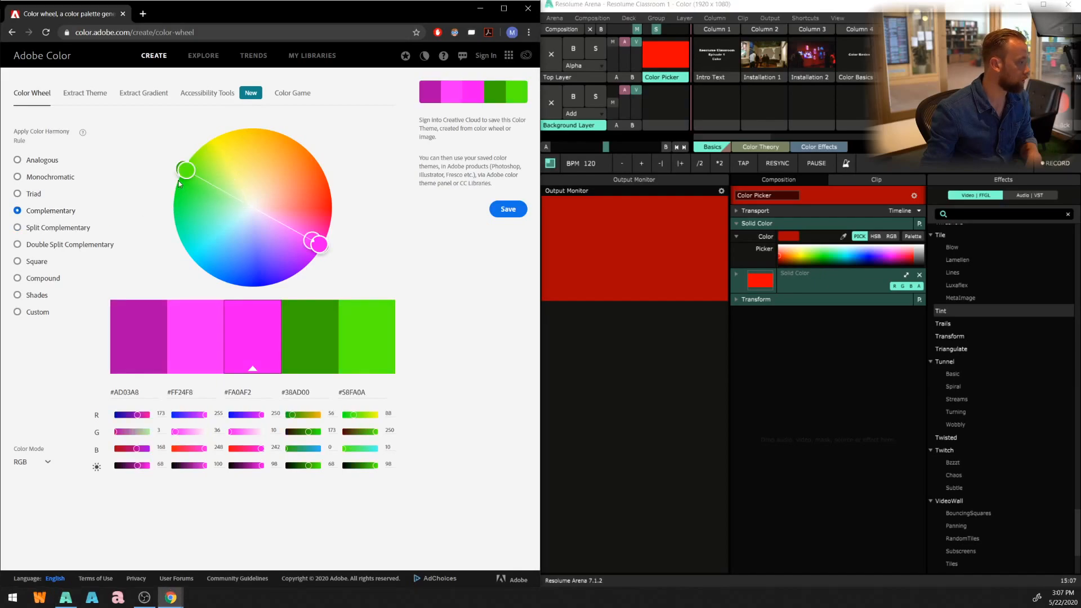
left_click_drag(179, 183, 299, 174)
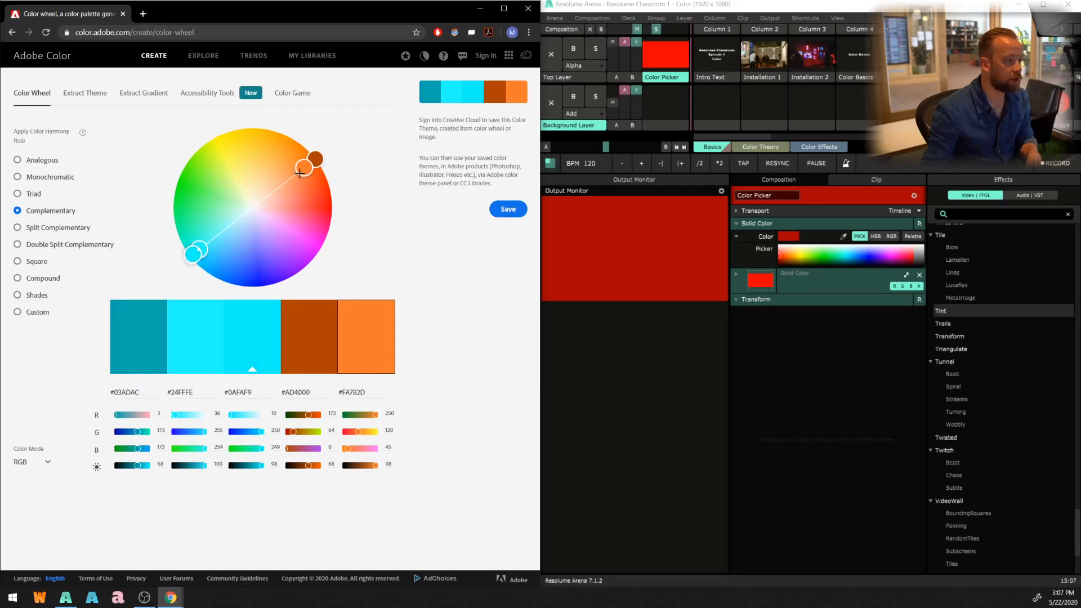
- Try to sample the cyan and teal Adobe Color swatches into the Solid Color with the eyedropper, also picking cyan from the spectrum
left_click(843, 235)
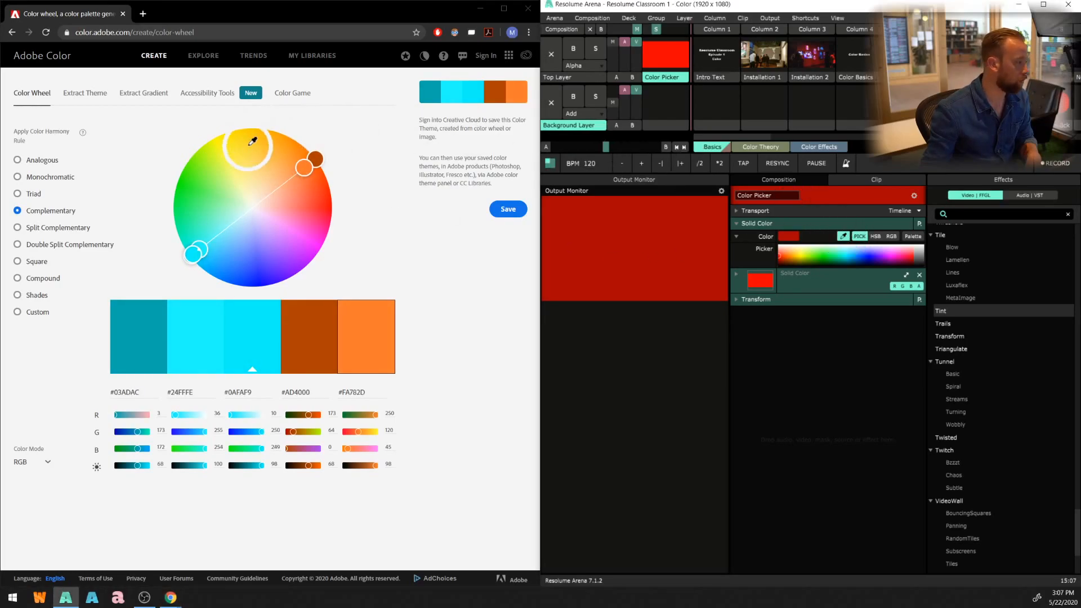
left_click(211, 325)
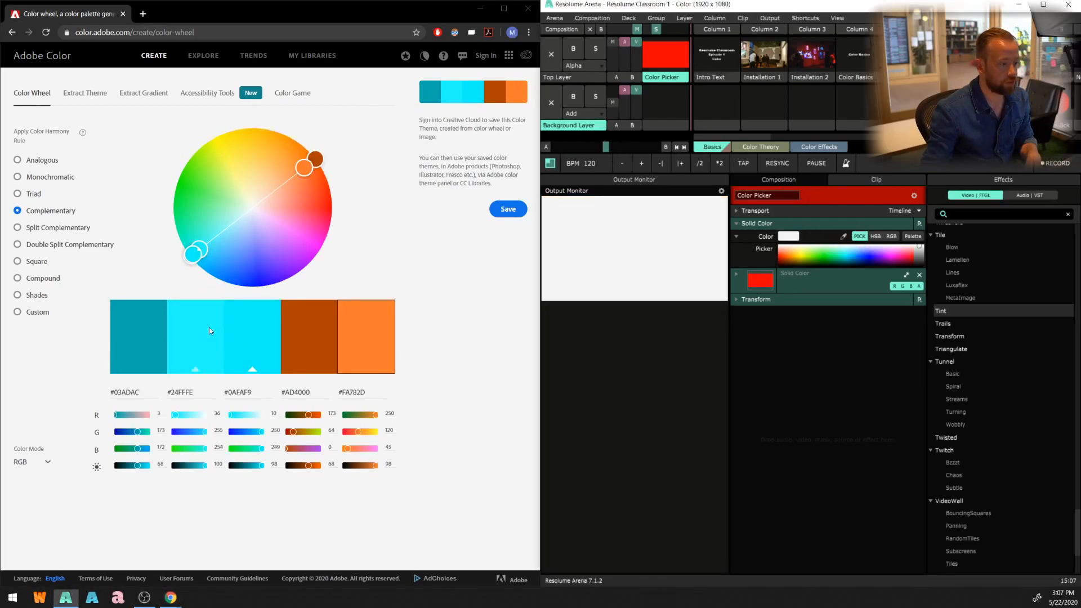
left_click(844, 236)
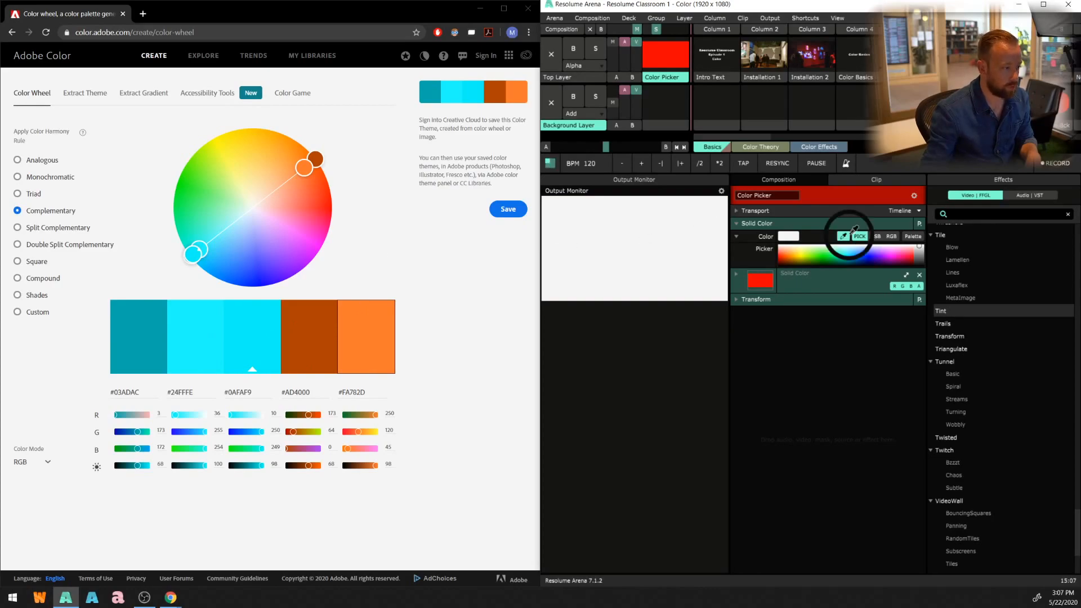
left_click(203, 332)
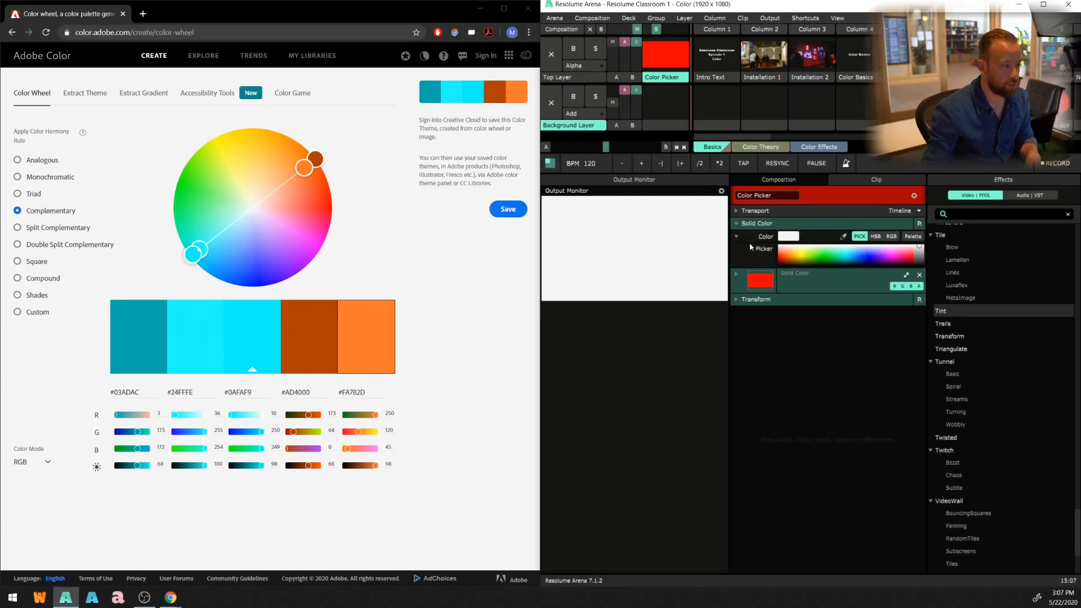
left_click_drag(916, 255, 846, 257)
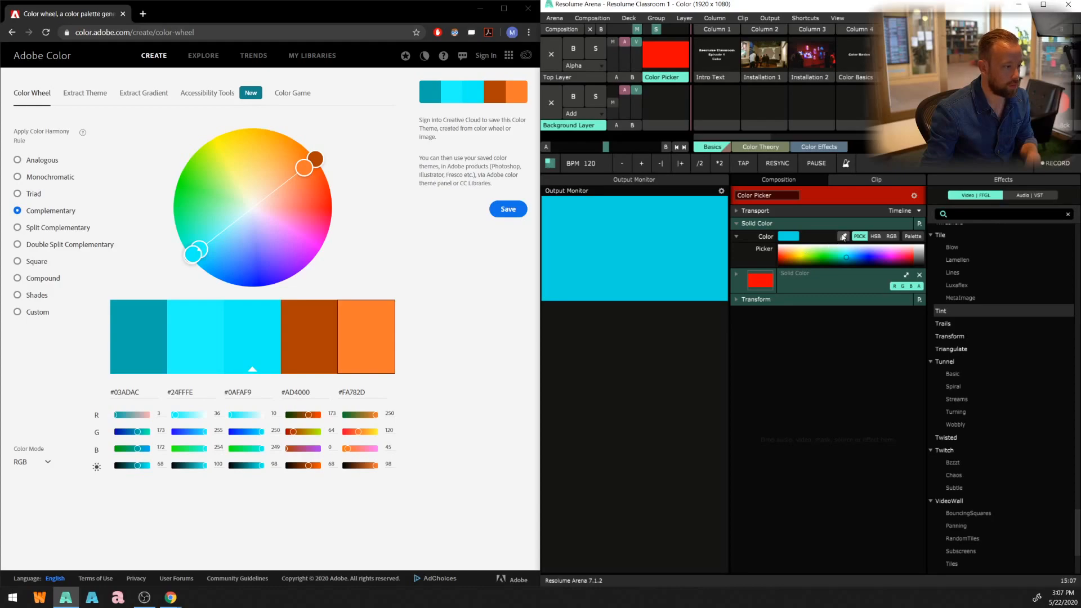
left_click(843, 237)
left_click(141, 339)
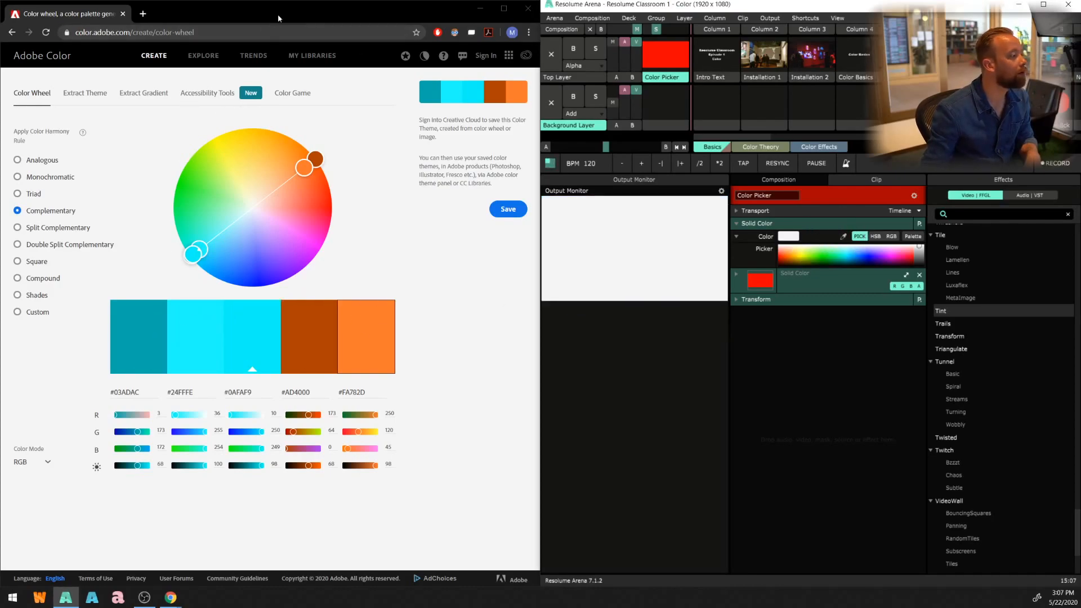
- Pick a green from the Solid Color spectrum and minimize the Adobe Color browser window
left_click(170, 597)
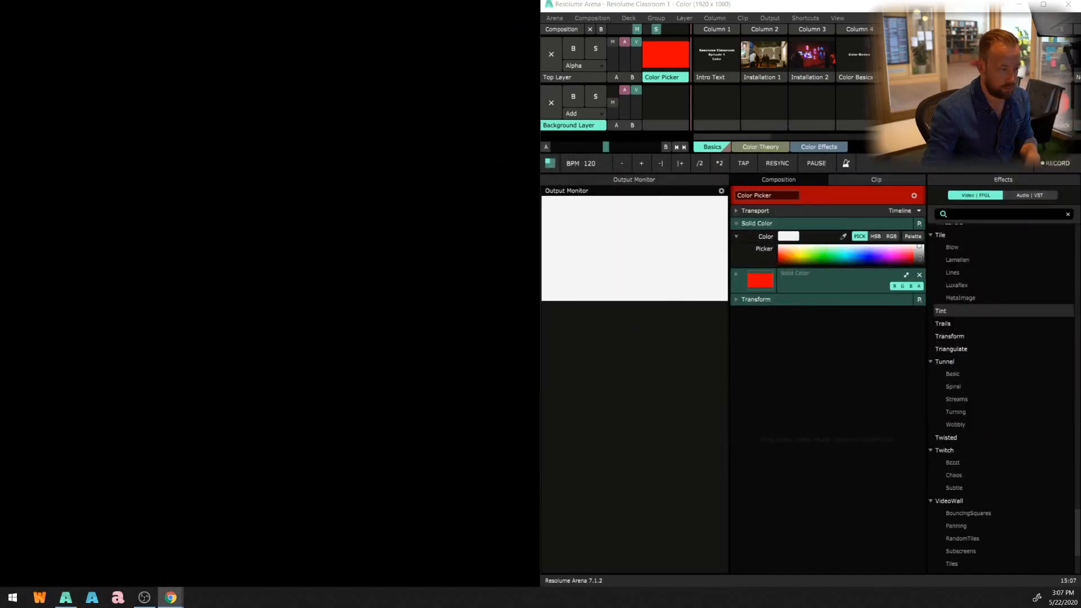
left_click(735, 236)
left_click(735, 236)
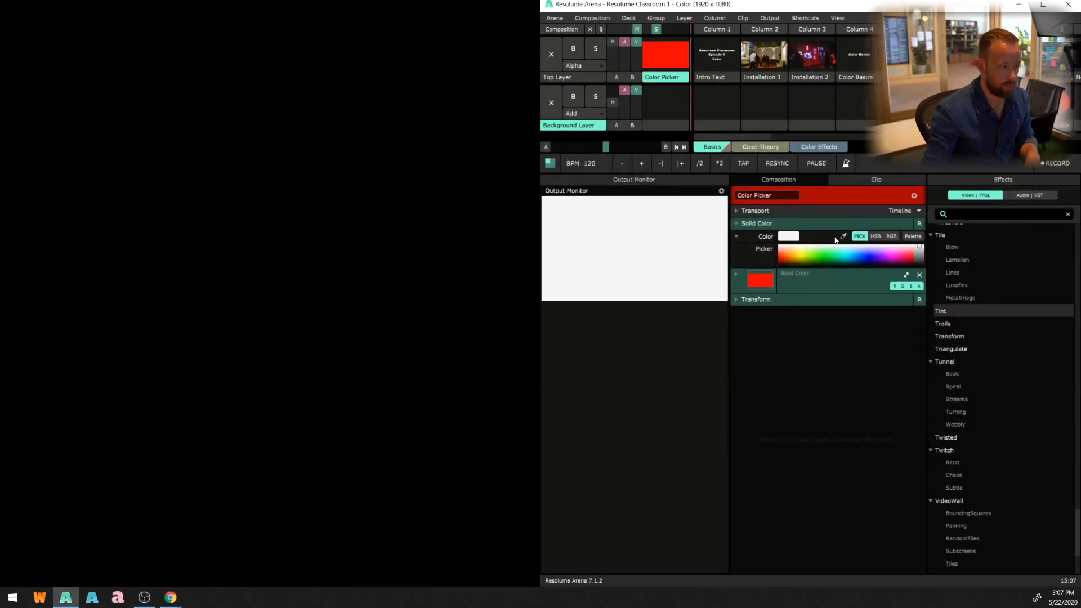
left_click(819, 256)
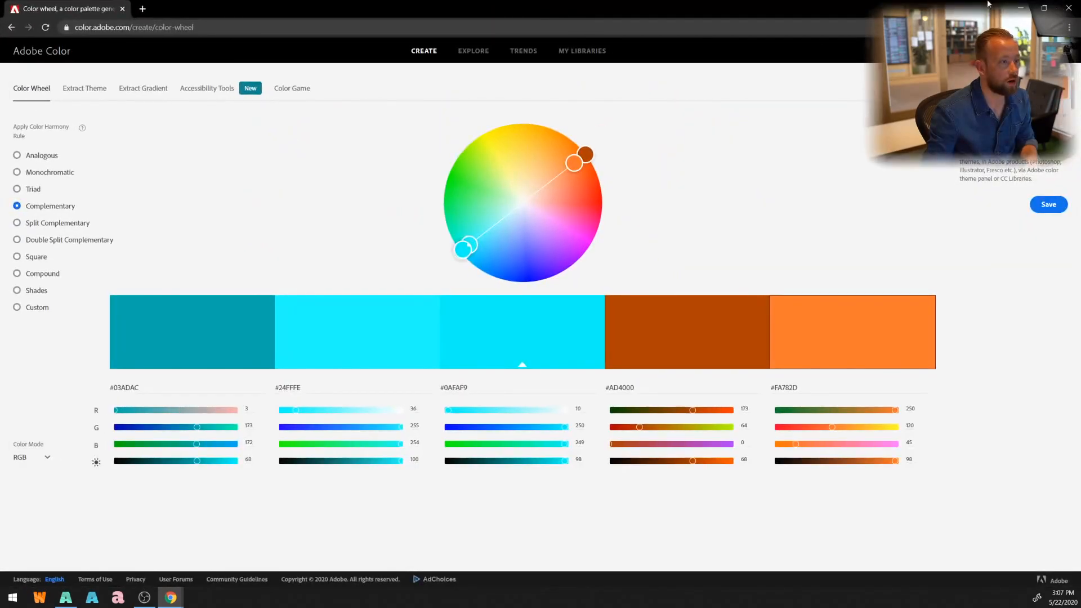
left_click(1020, 7)
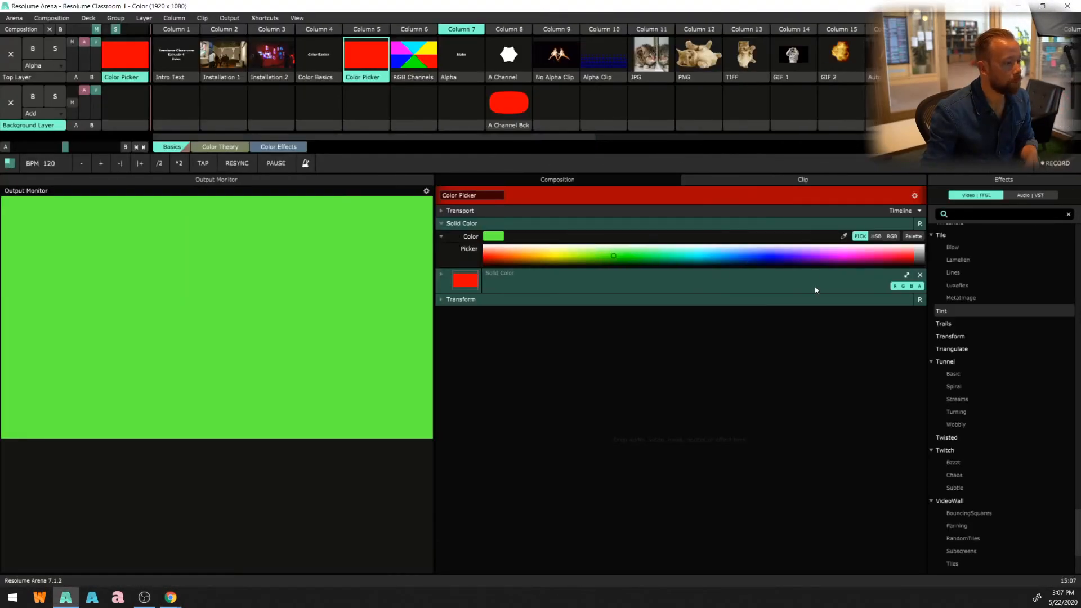
- Show the Solid Color as HSB and set hue to about 42.68°, saturation to about 28.22% and brightness to 75%
left_click(875, 235)
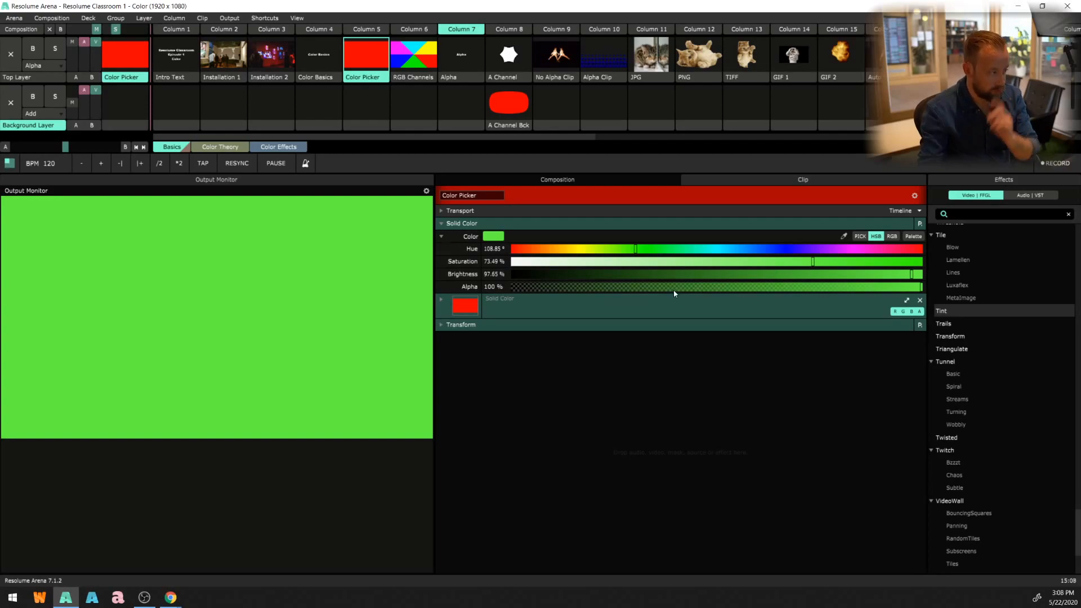
left_click_drag(640, 252, 561, 257)
left_click_drag(820, 264, 791, 272)
left_click_drag(905, 274, 628, 274)
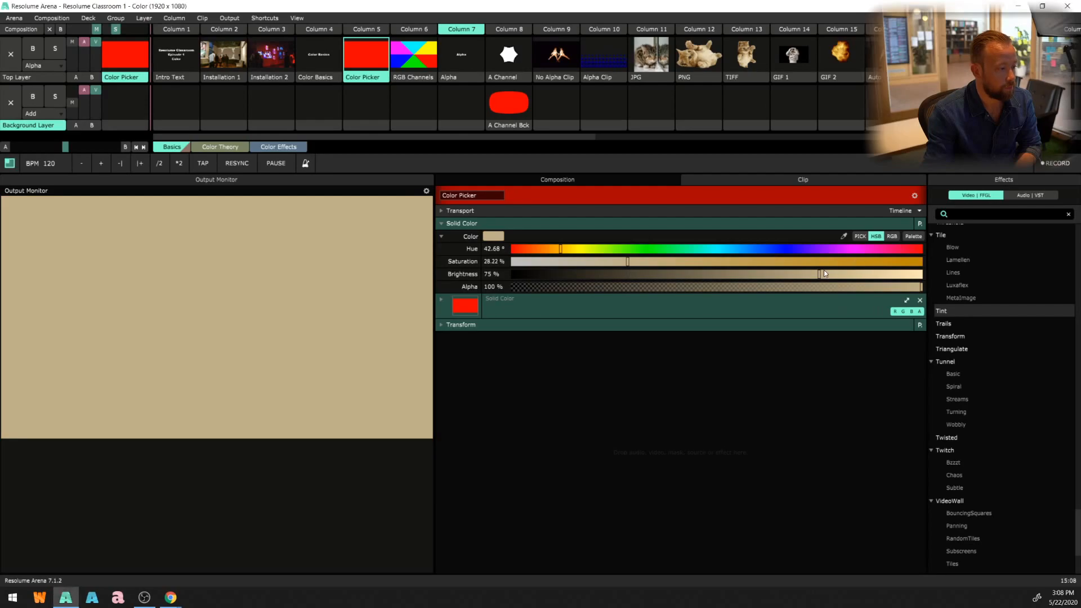
- Raise the Solid Color's brightness to 100% and reset its saturation to 100% and hue to 0°
left_click_drag(819, 274, 922, 274)
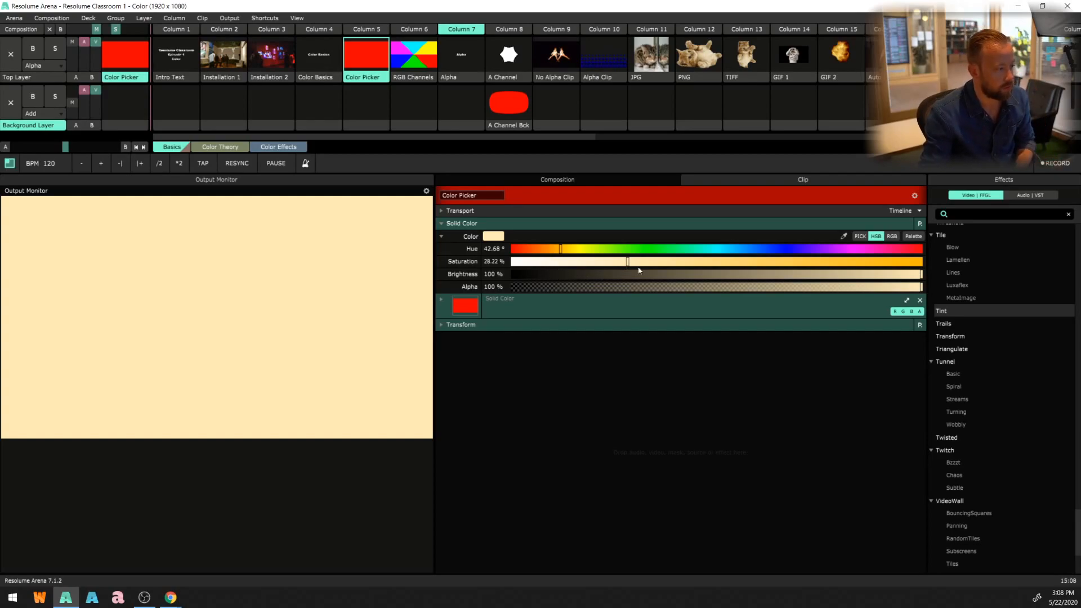
double_click(628, 262)
double_click(561, 251)
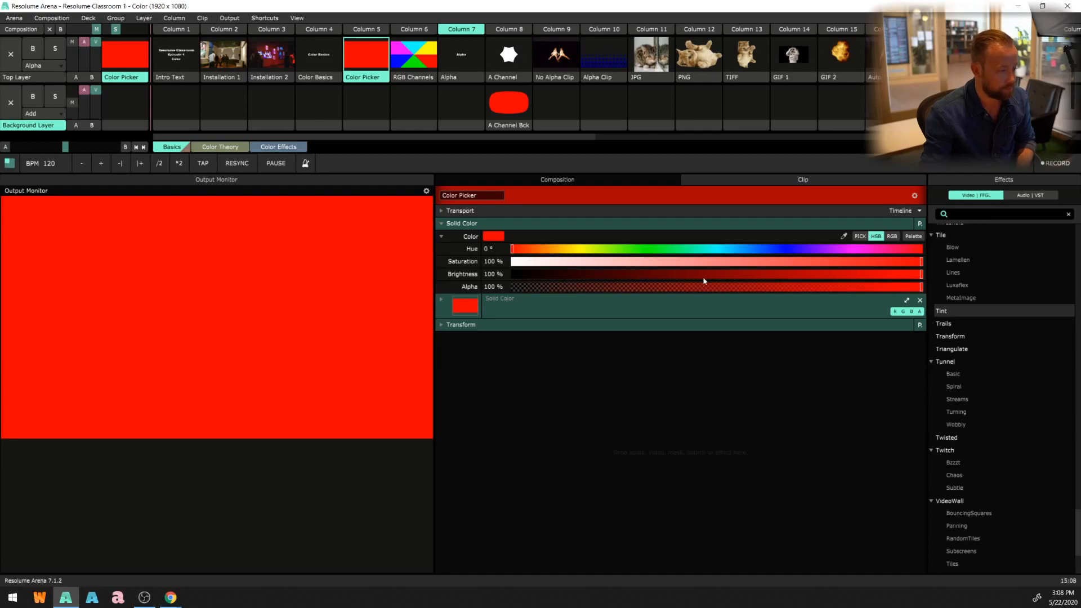
- Show the Solid Color as RGB and set red to about 203.41, green to 255 and blue to 255
left_click(892, 236)
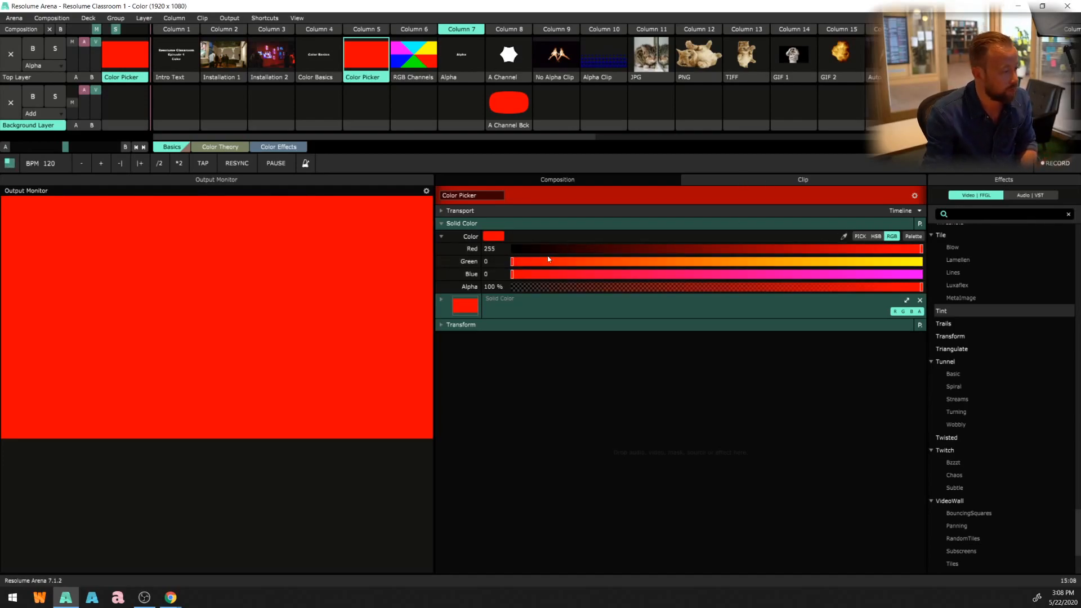
left_click_drag(921, 252, 840, 249)
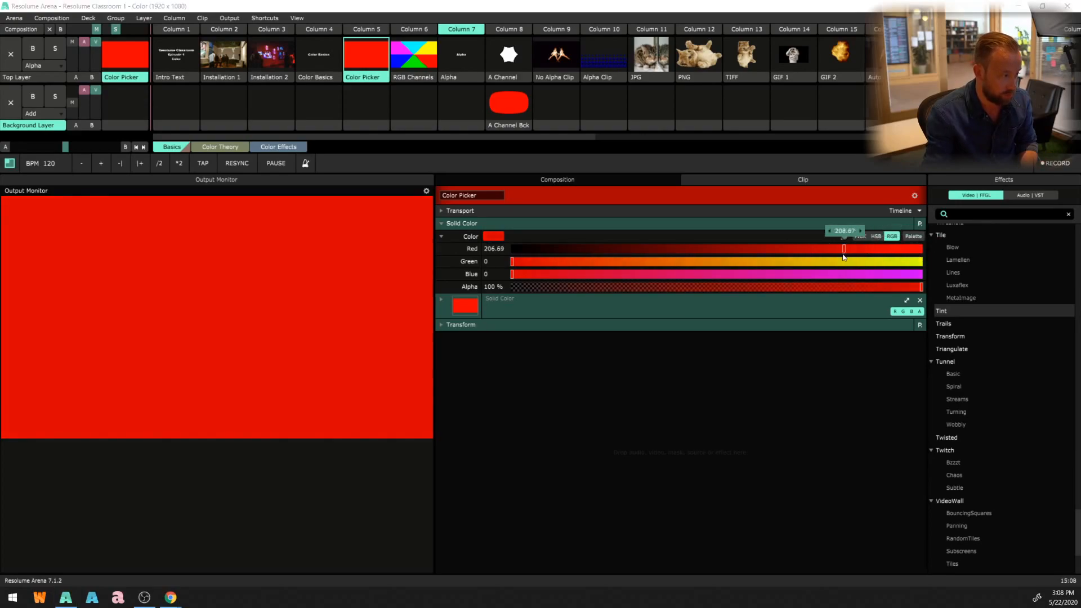
left_click_drag(513, 261, 925, 272)
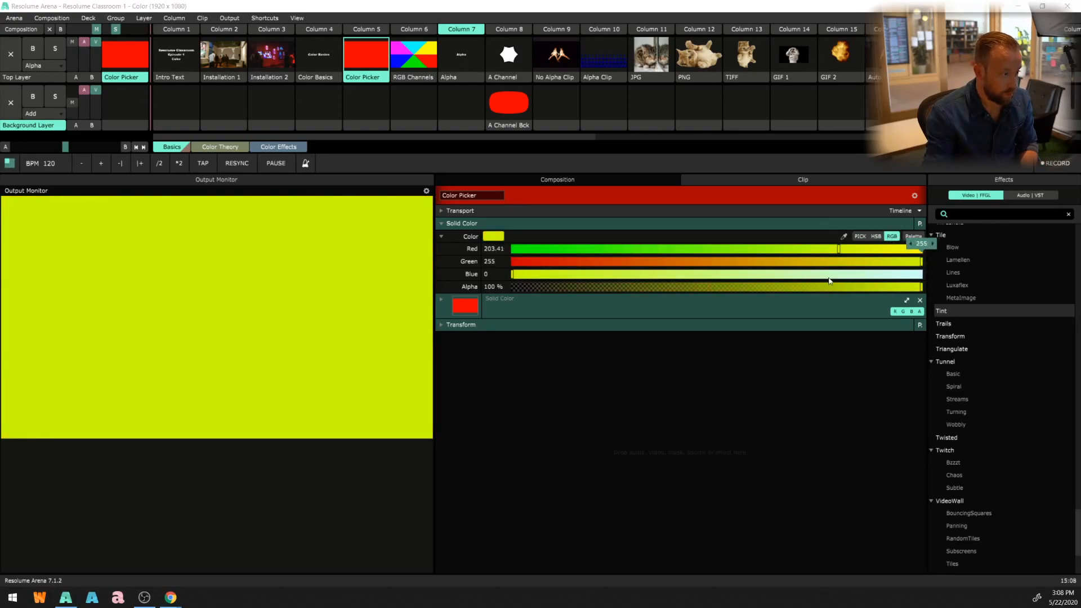
left_click_drag(513, 275, 944, 274)
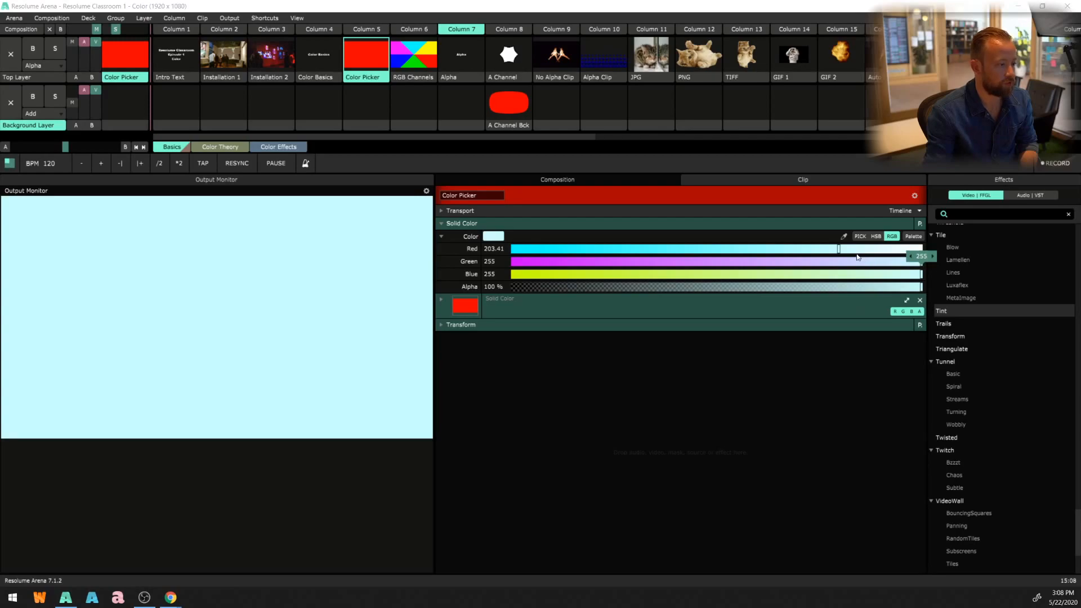
- Set the Solid Color to pure red with red 255, green 0 and blue 0, and raise blue and green to 255 for white
left_click_drag(857, 255, 510, 250)
left_click_drag(931, 261, 510, 262)
left_click_drag(778, 273, 924, 253)
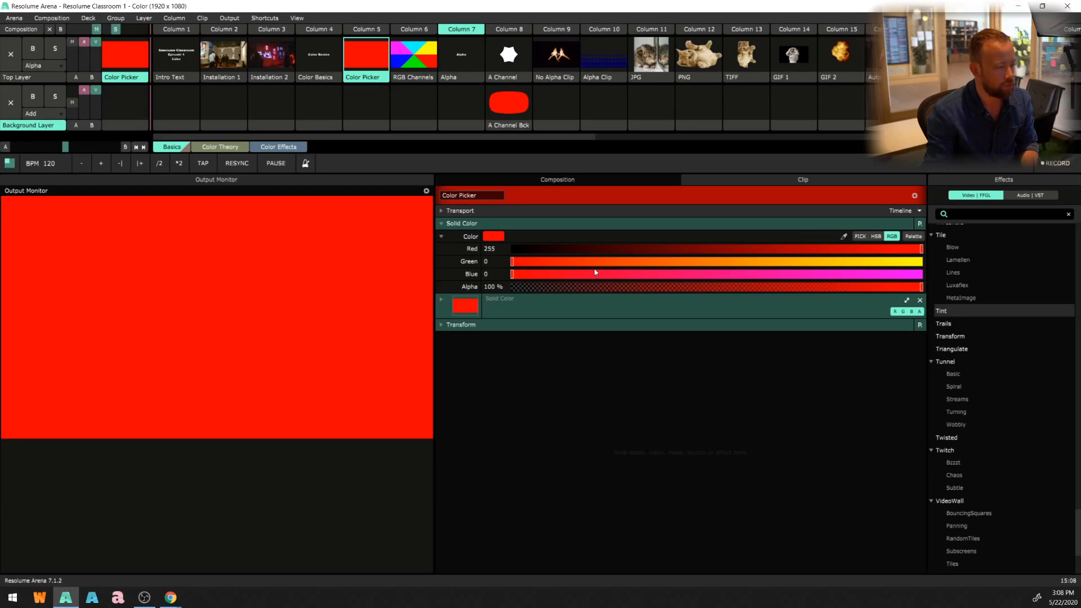
left_click_drag(595, 273, 925, 273)
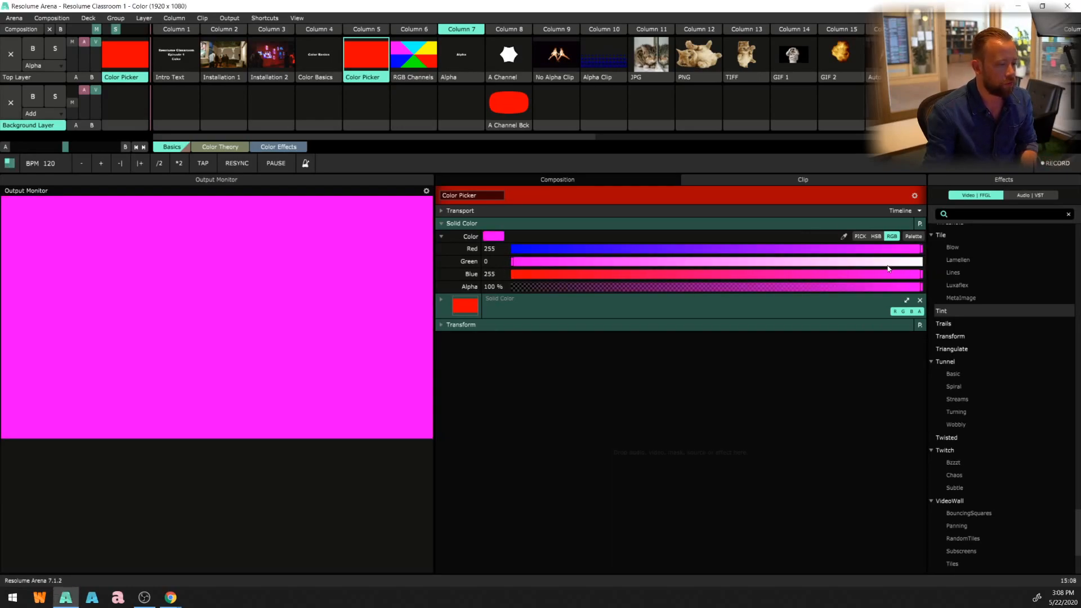
left_click_drag(519, 267, 939, 261)
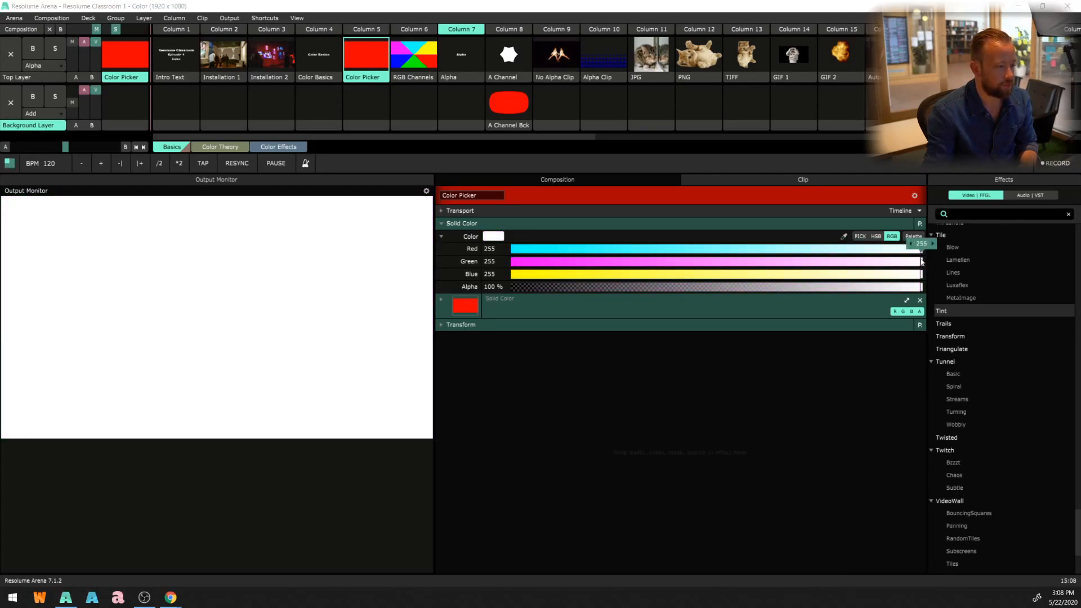
- Enter 125 as the Solid Color's green value and raise it back to 255
left_click(921, 243)
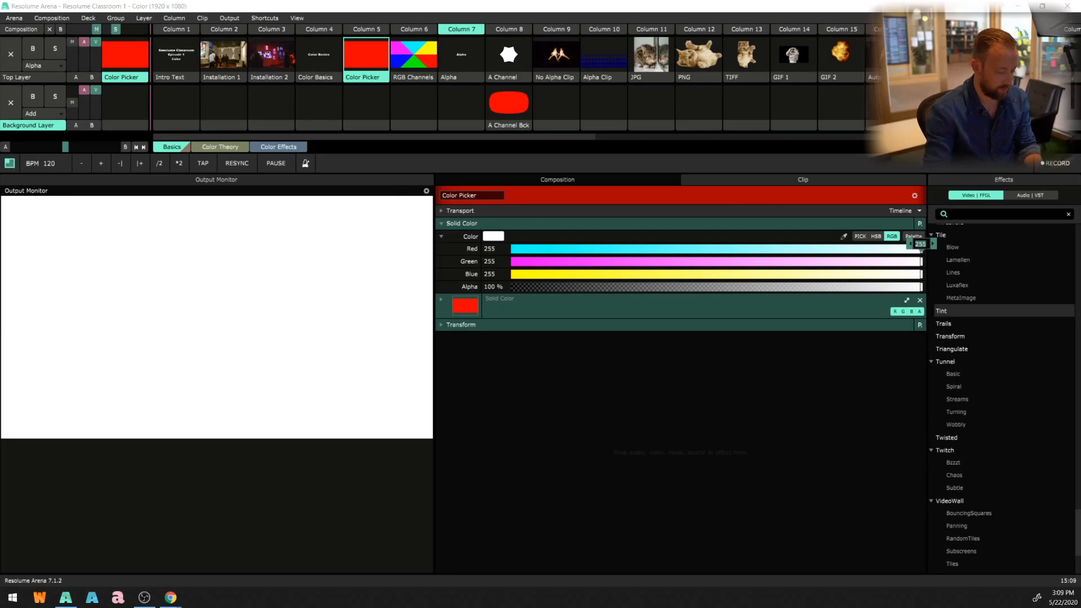
type("125")
key("Return")
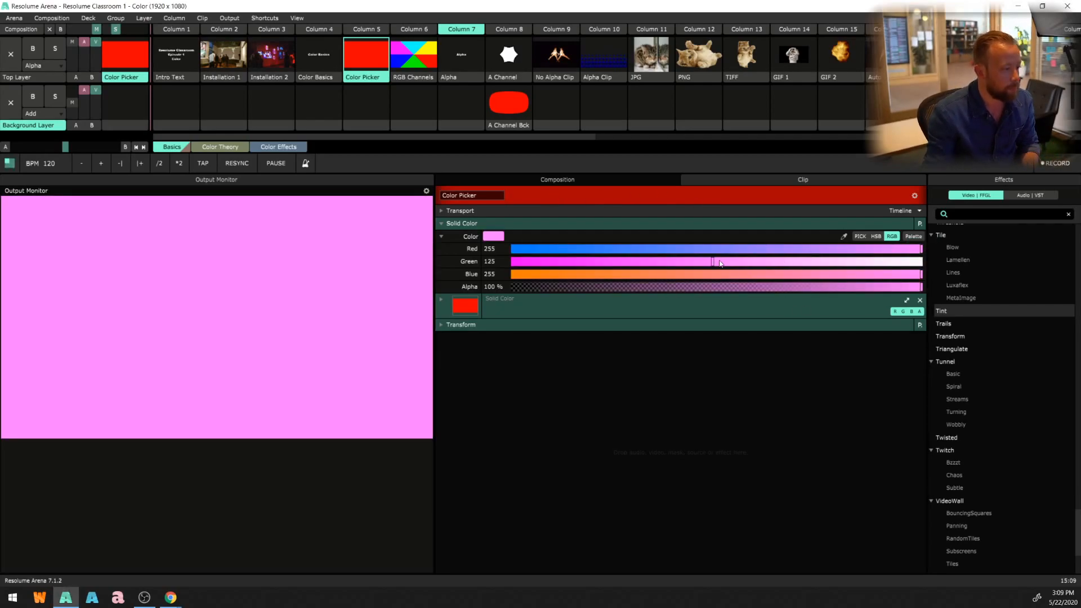
left_click_drag(717, 265, 932, 262)
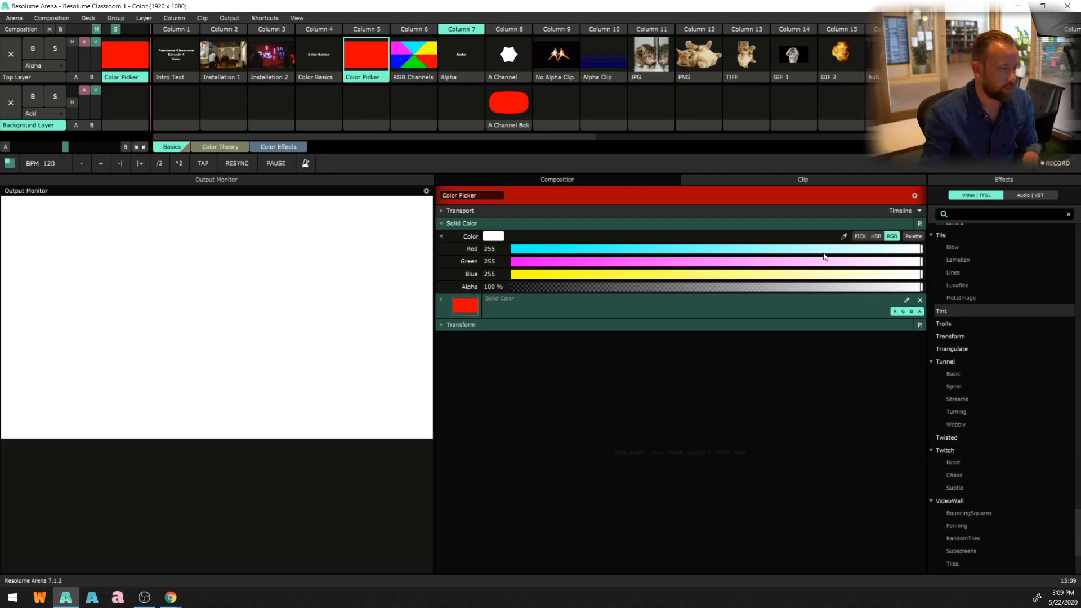
- Show the Solid Color's palette and apply swatches from dark blue through purple, pink and orange, ending on yellow
left_click(913, 237)
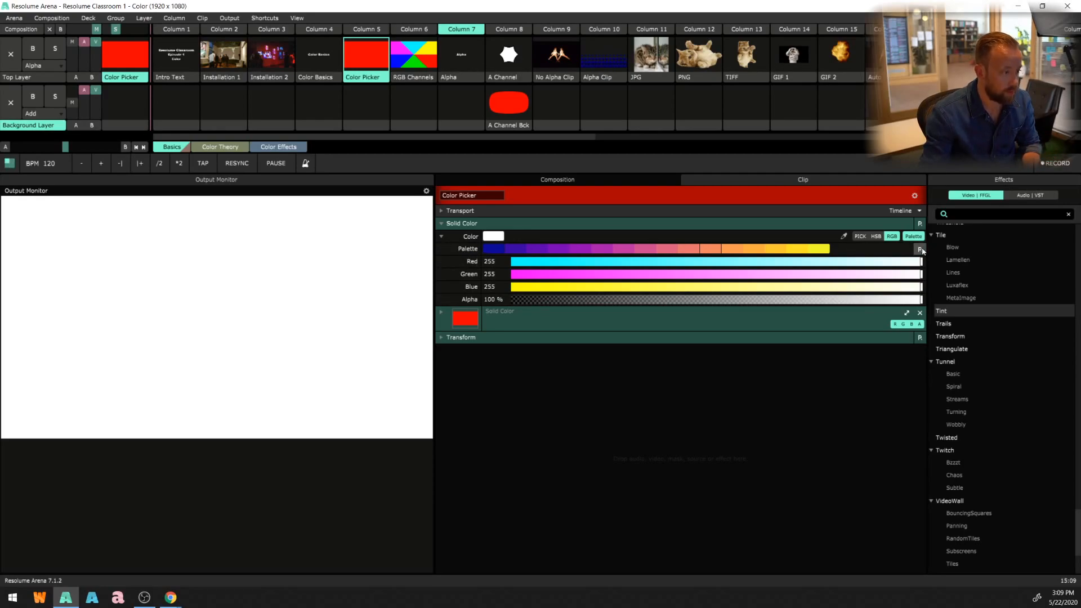
left_click(496, 249)
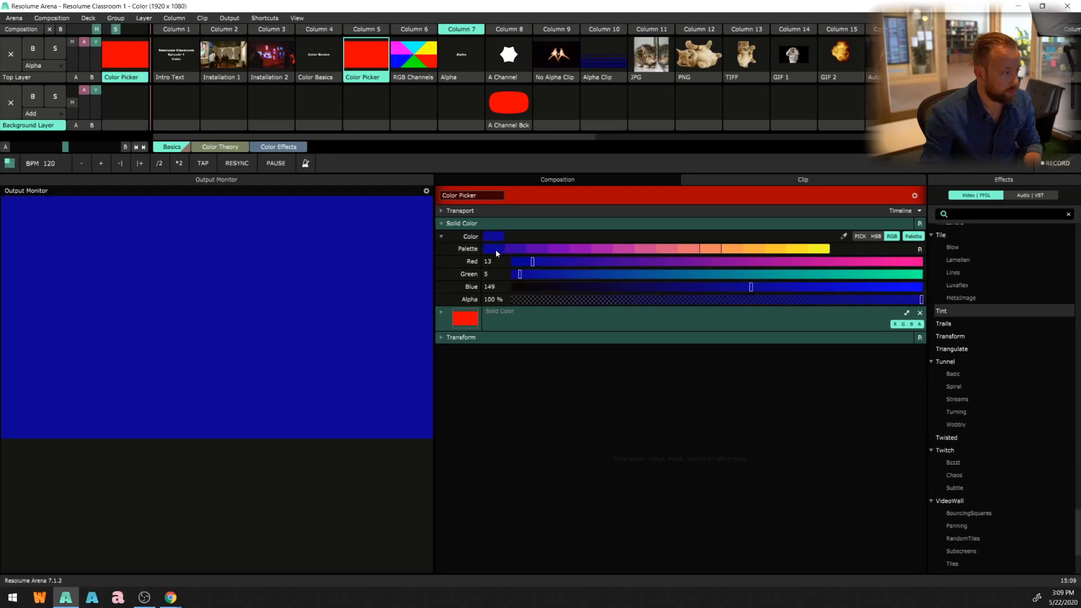
left_click(521, 251)
left_click(583, 251)
left_click(649, 251)
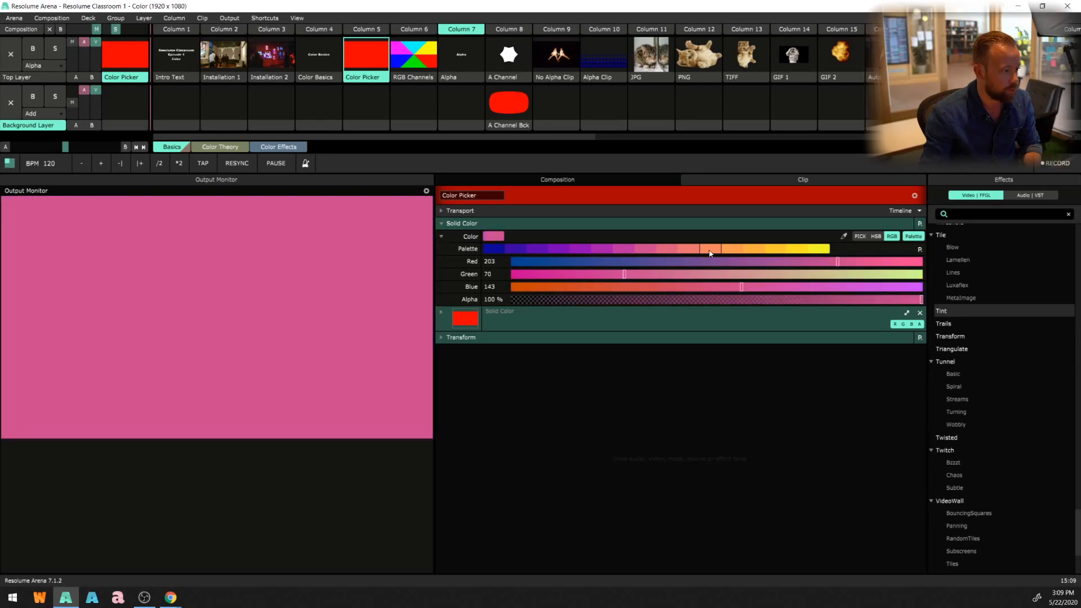
left_click(726, 250)
left_click(772, 250)
left_click(811, 252)
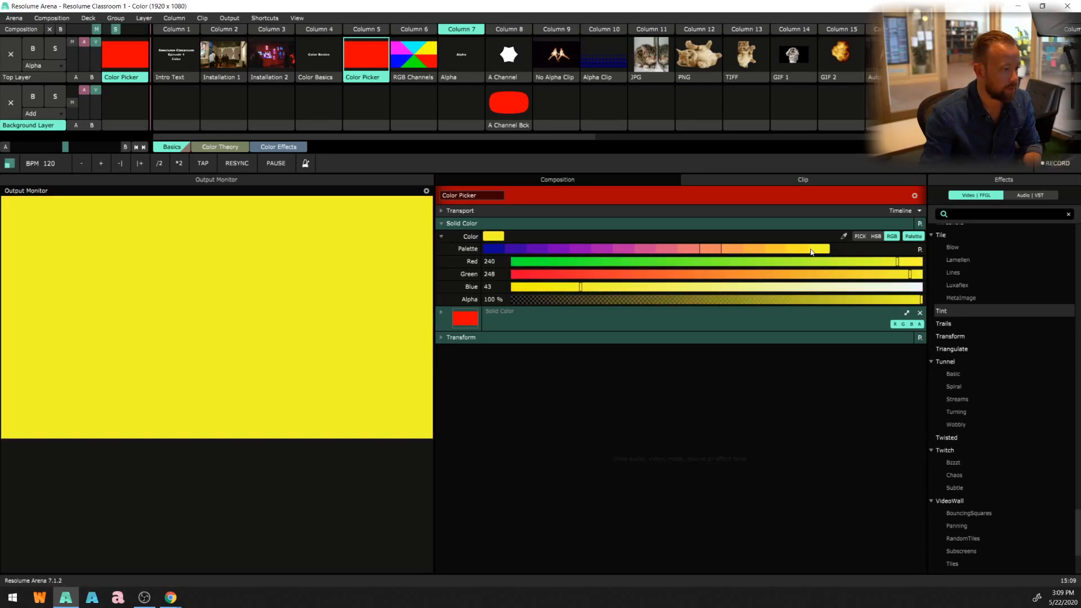
- Load the Monochromatic palette preset and apply several of its blue swatches, ending on the dark blue one
left_click(918, 249)
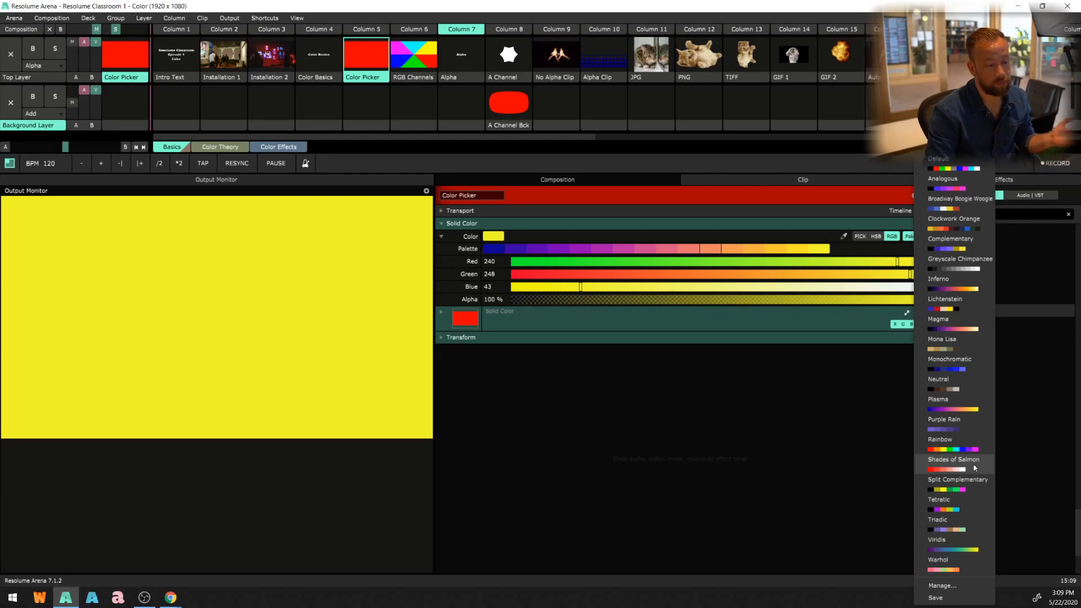
left_click(962, 370)
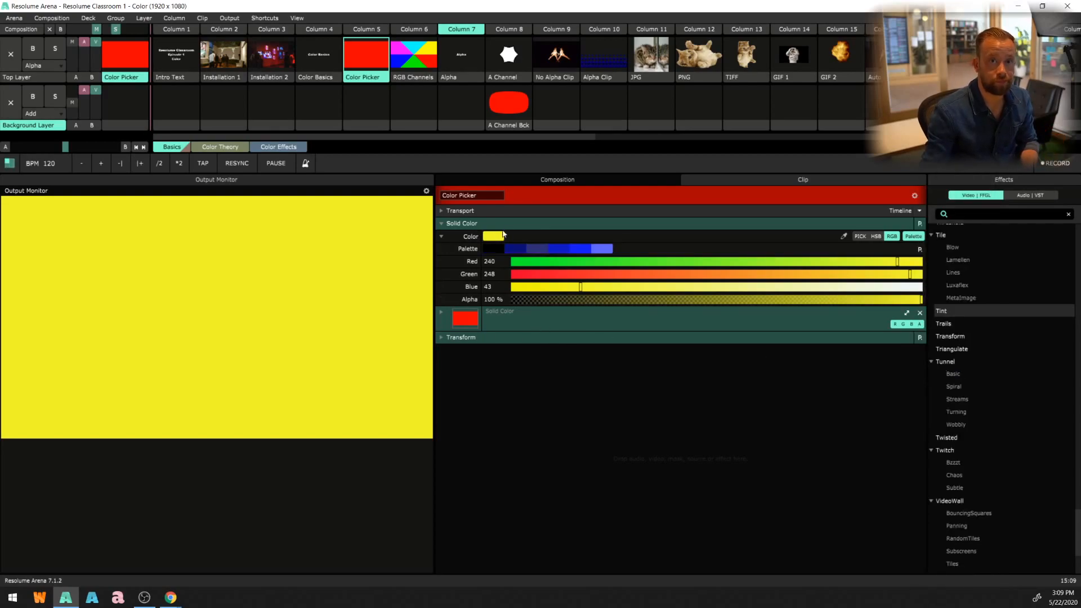
left_click(540, 252)
left_click(588, 247)
left_click(602, 248)
left_click(562, 246)
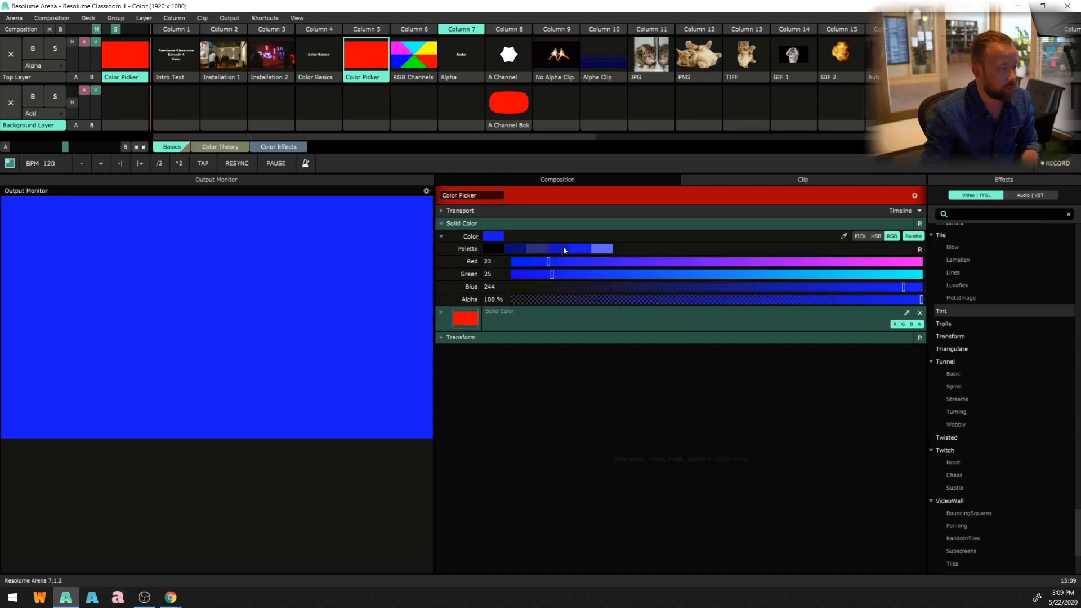
left_click(542, 248)
left_click(523, 252)
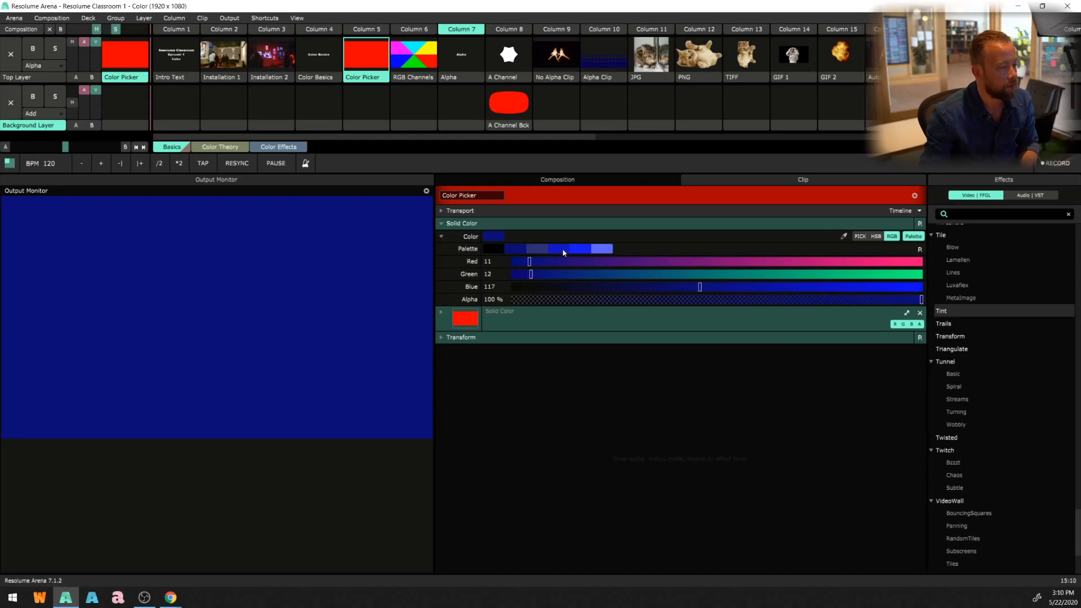
- Launch the RGB Channels clip and collapse its Gradient, Transport and Transform sections
left_click(417, 59)
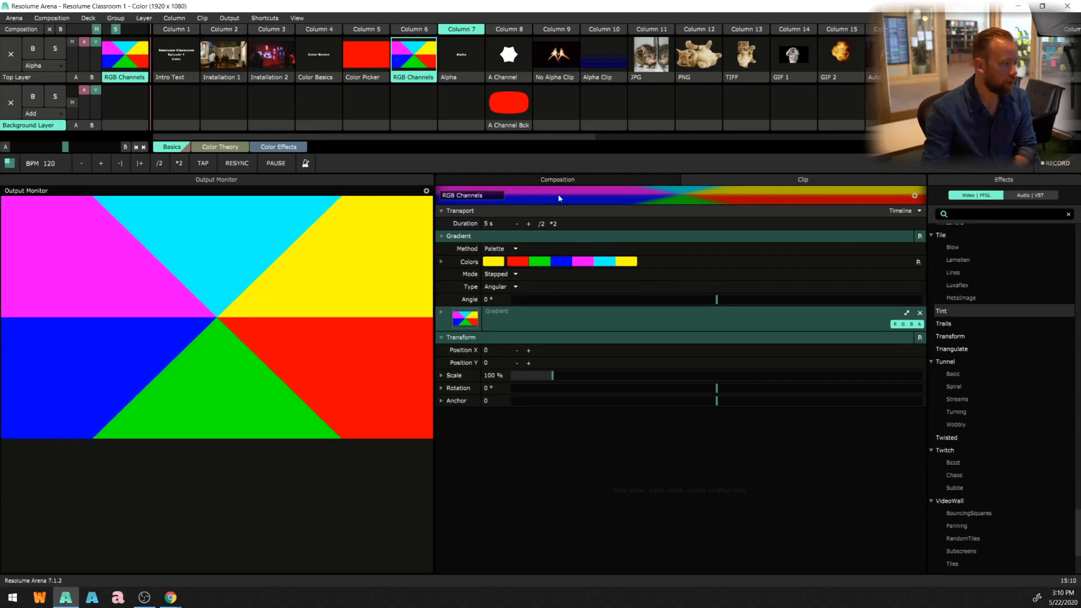
left_click(441, 236)
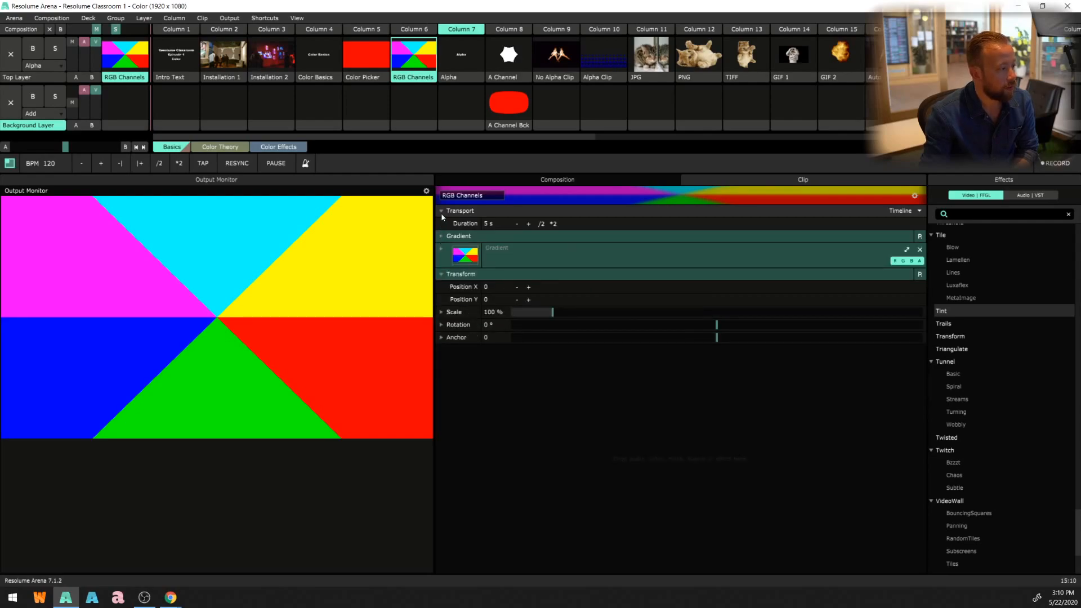
left_click(442, 215)
left_click(442, 262)
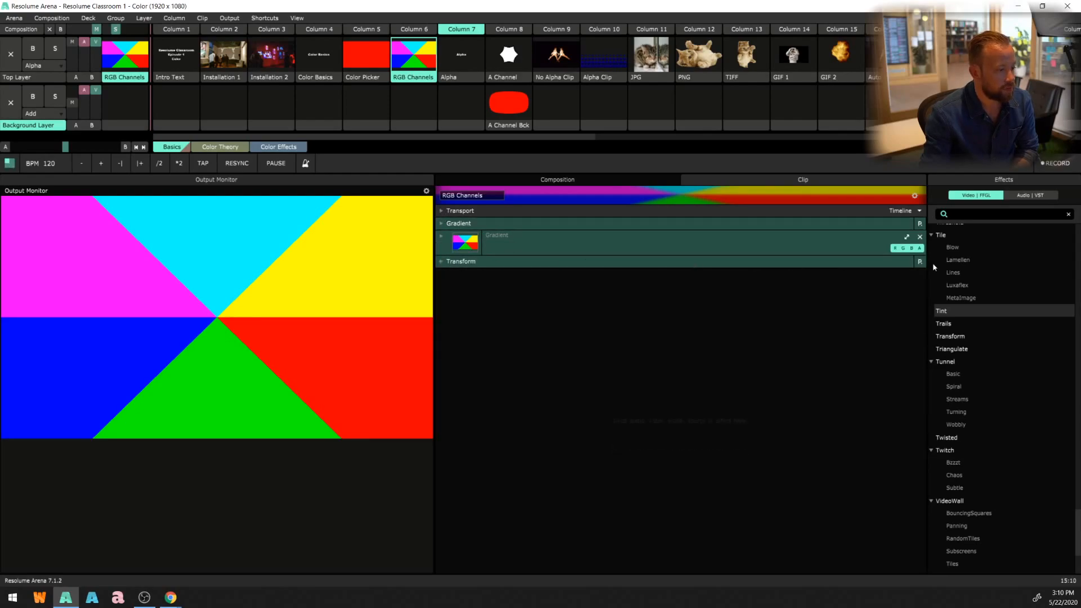
- Toggle the Gradient's red channel off and on, switch off red, green and blue in turn, and re-enable all three
left_click(895, 248)
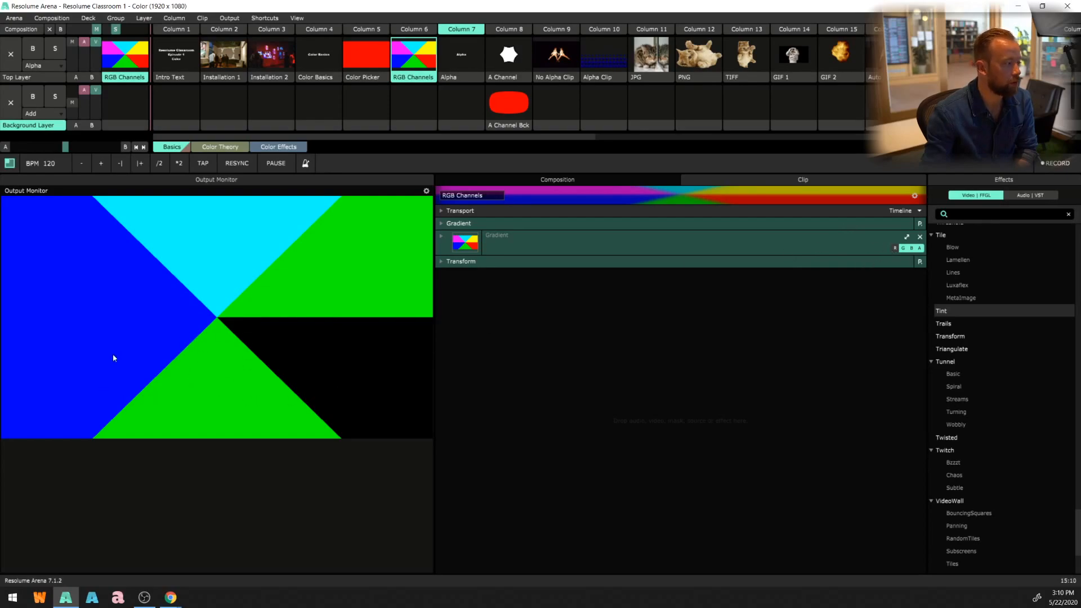
left_click(895, 248)
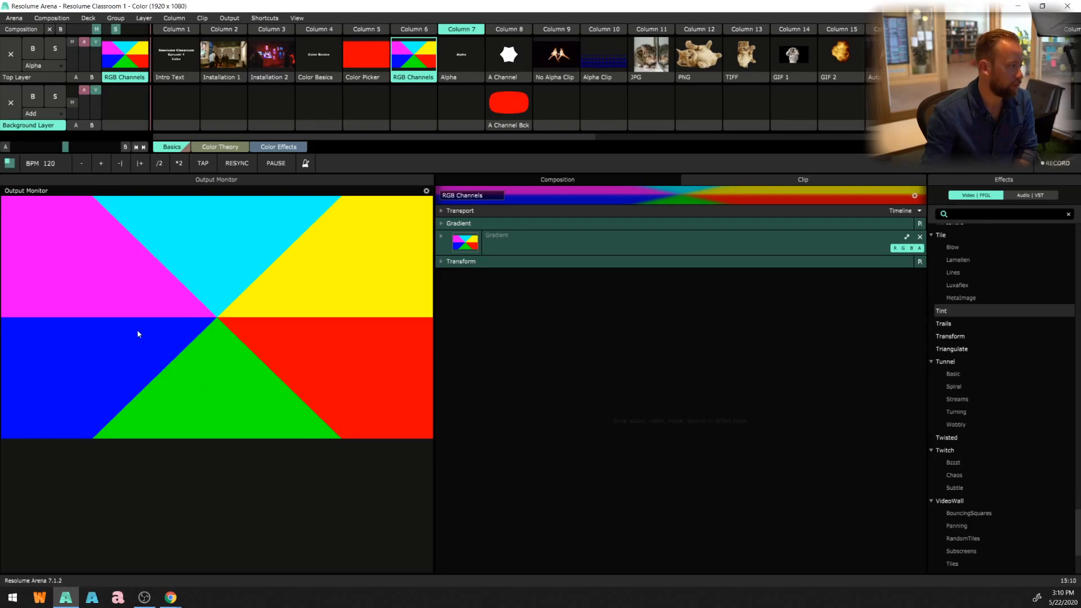
left_click(894, 248)
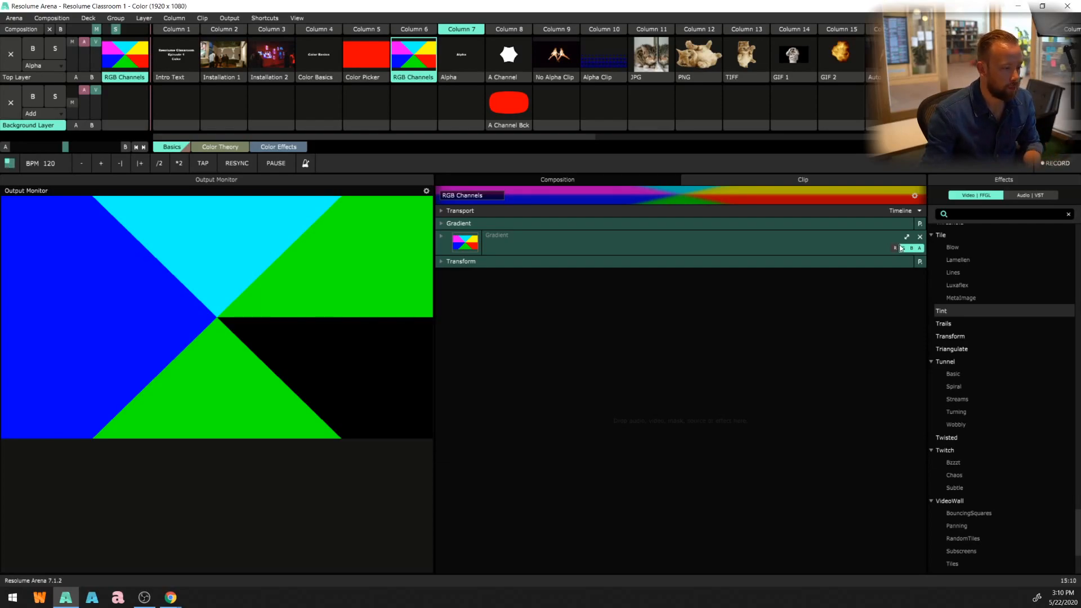
left_click(903, 248)
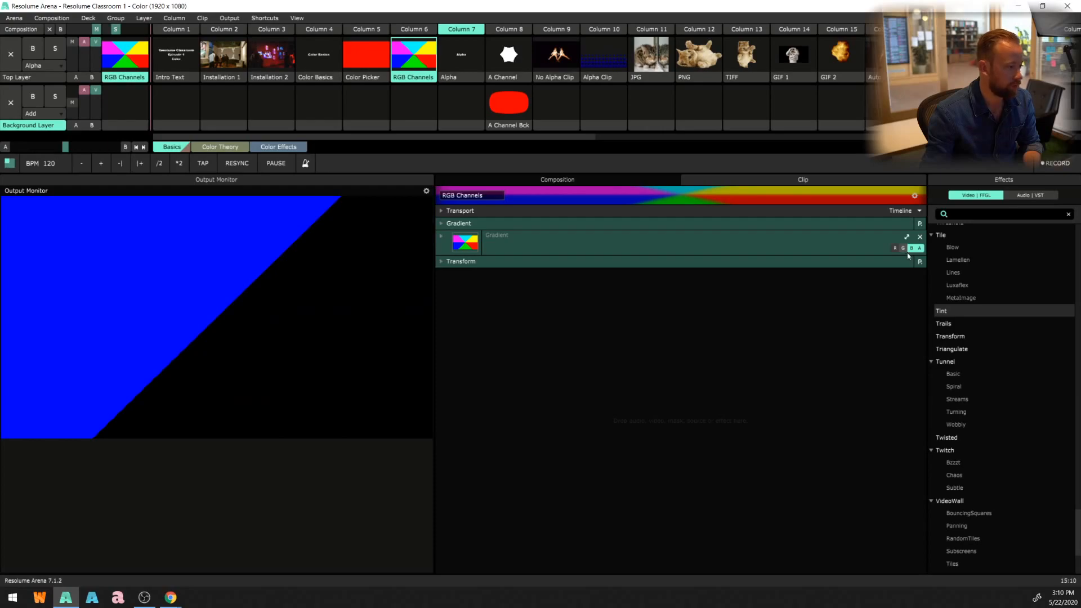
left_click(912, 248)
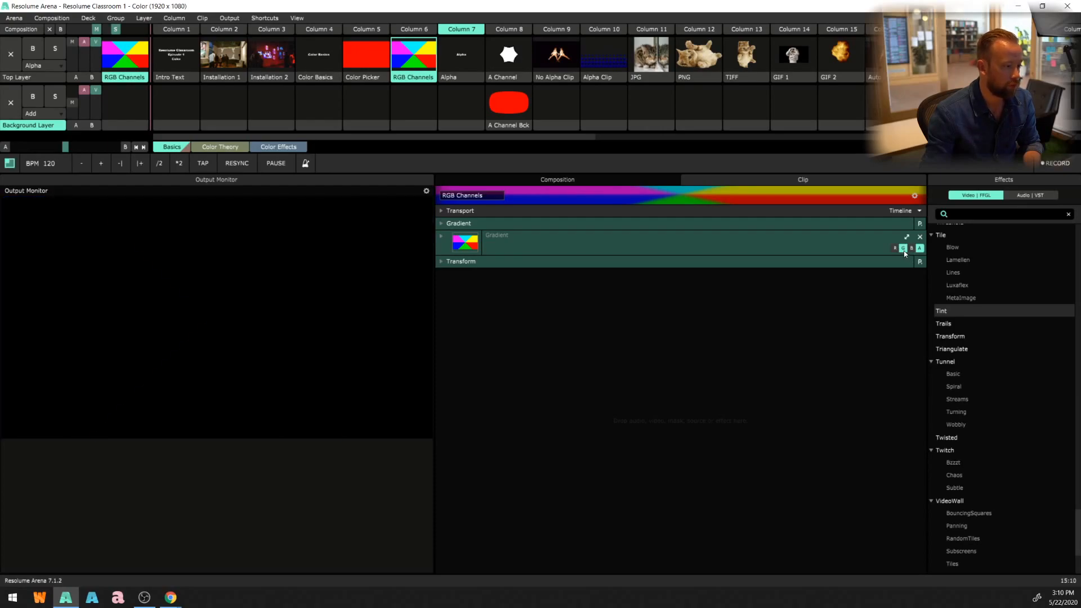
left_click(903, 248)
left_click(910, 249)
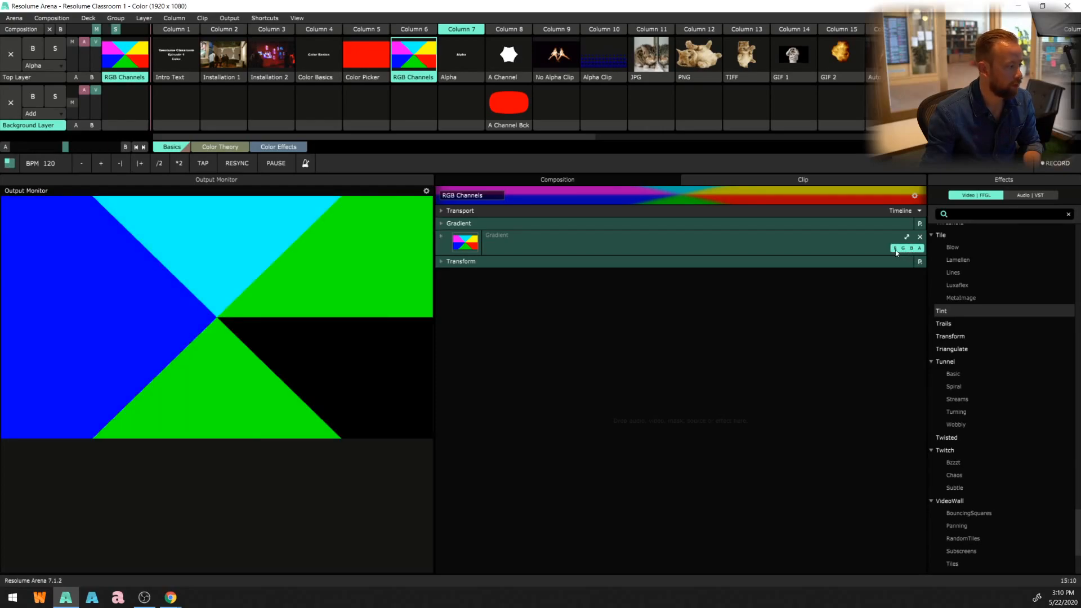
left_click(896, 249)
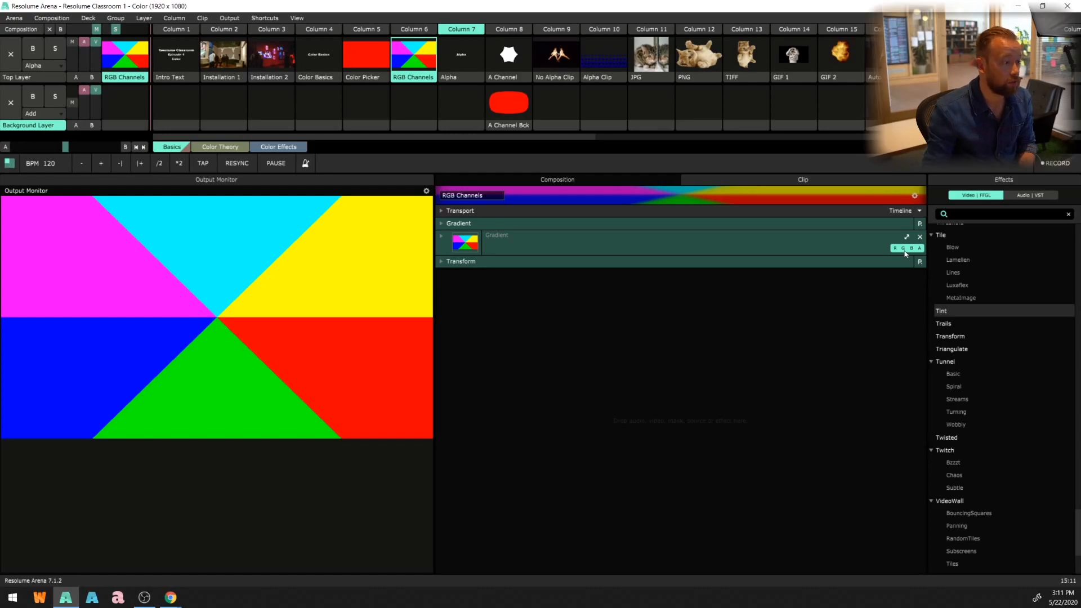
- Launch the Alpha clip and the A Channel clip, add A Channel Bck on the Background Layer, and reselect A Channel
left_click(468, 56)
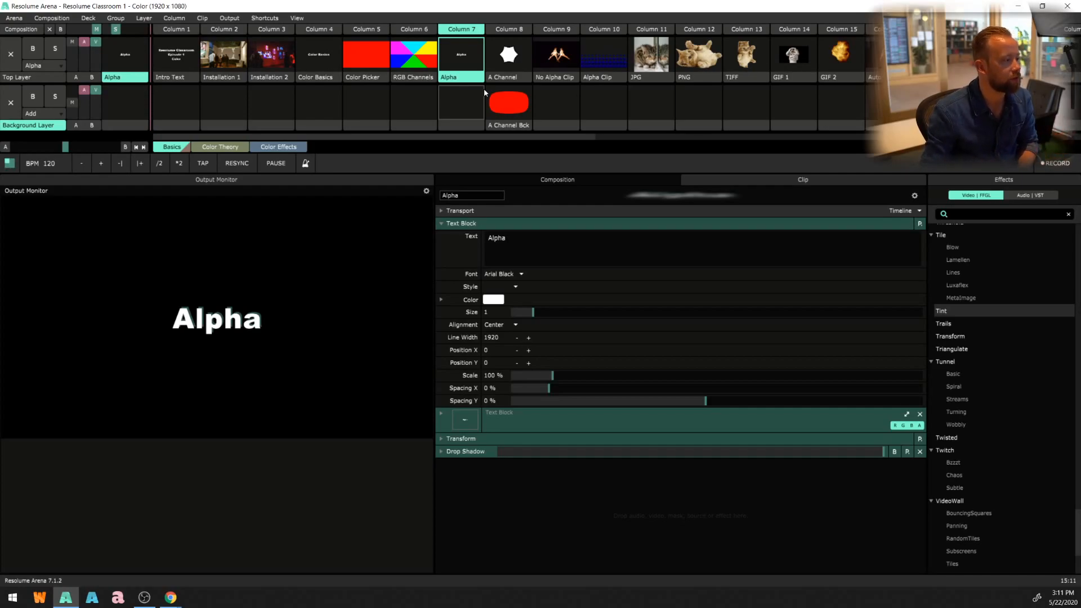
left_click(507, 79)
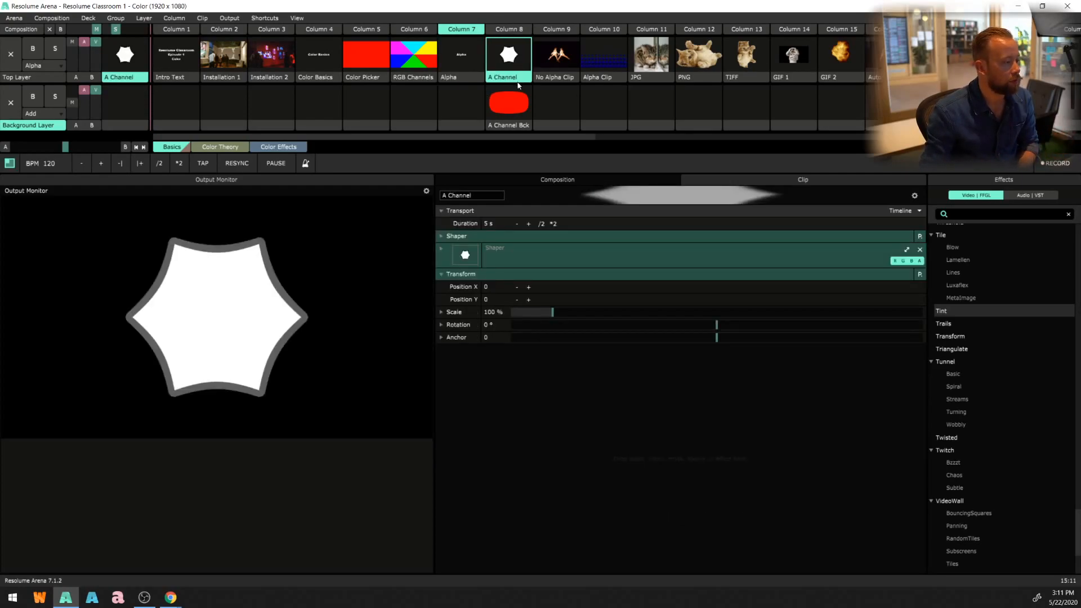
left_click(510, 114)
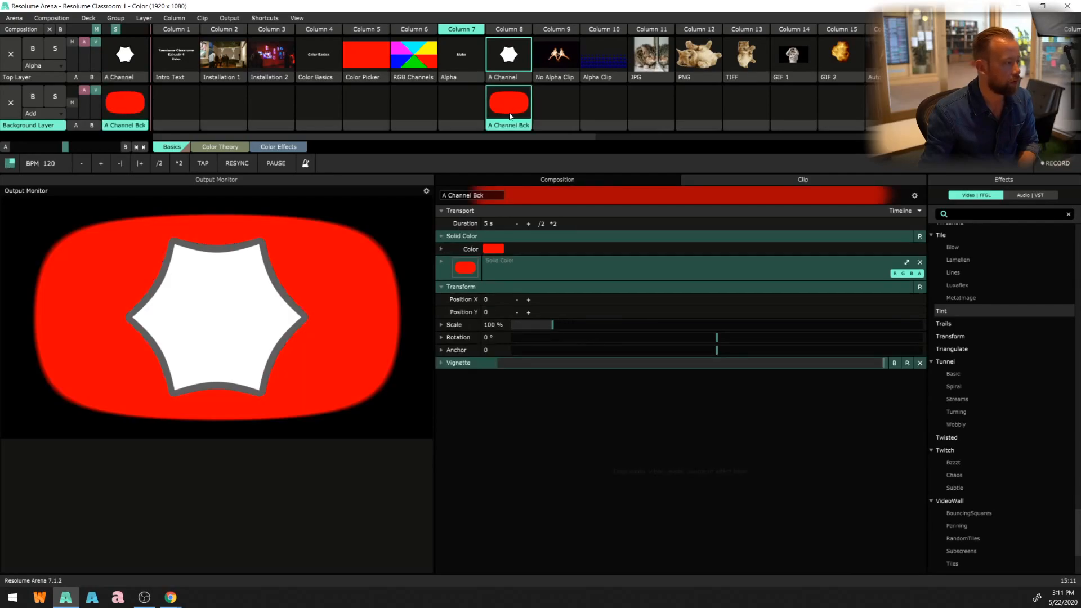
left_click(515, 66)
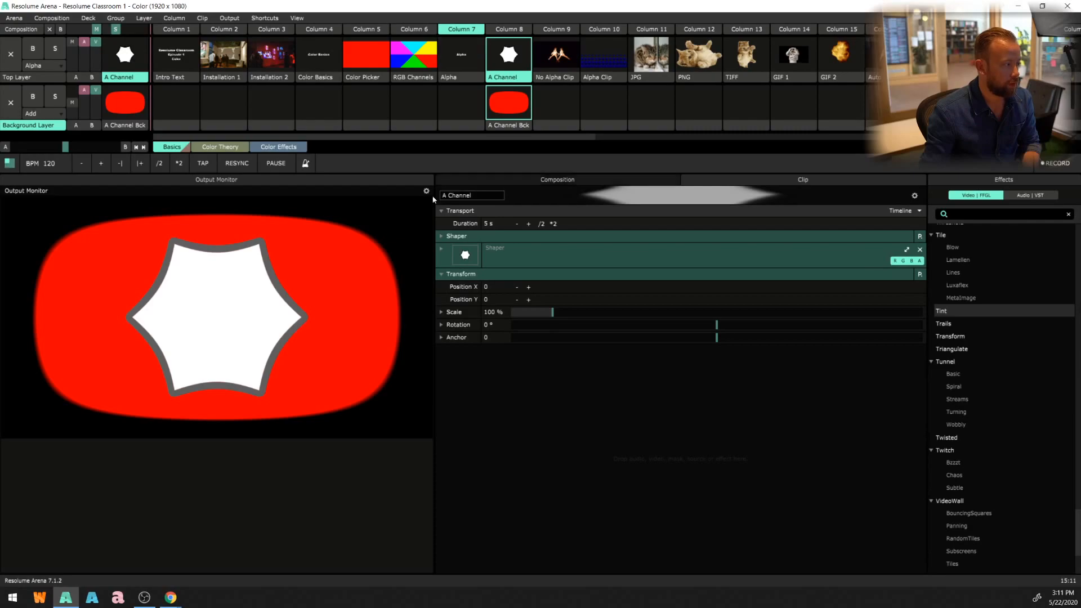
- Switch off the A Channel Shaper's alpha channel, and lower the Top Layer's video opacity partway and restore it to full
left_click(920, 261)
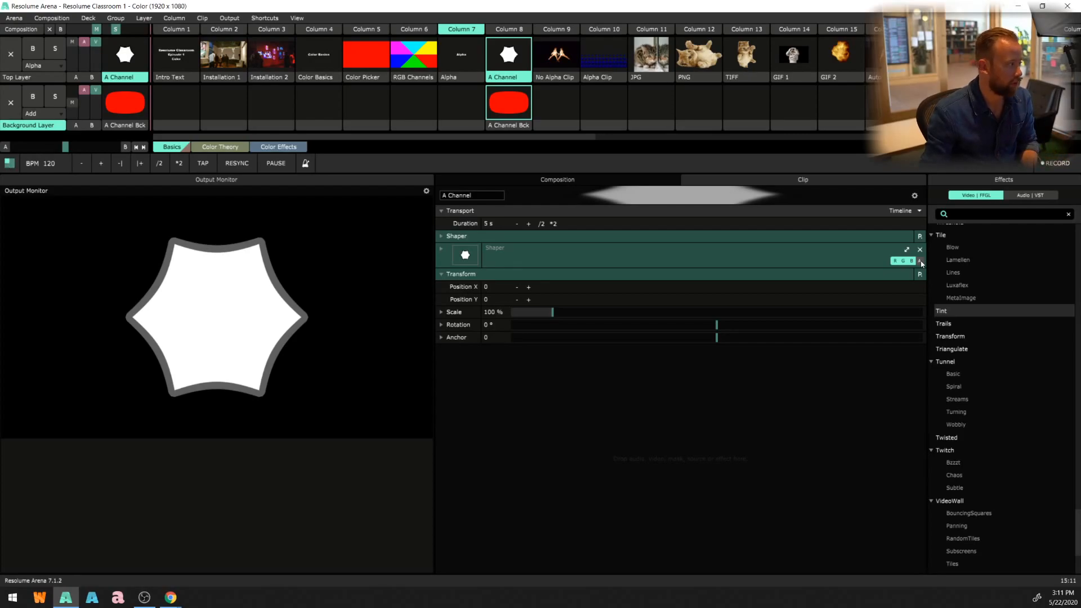
left_click_drag(96, 43, 100, 60)
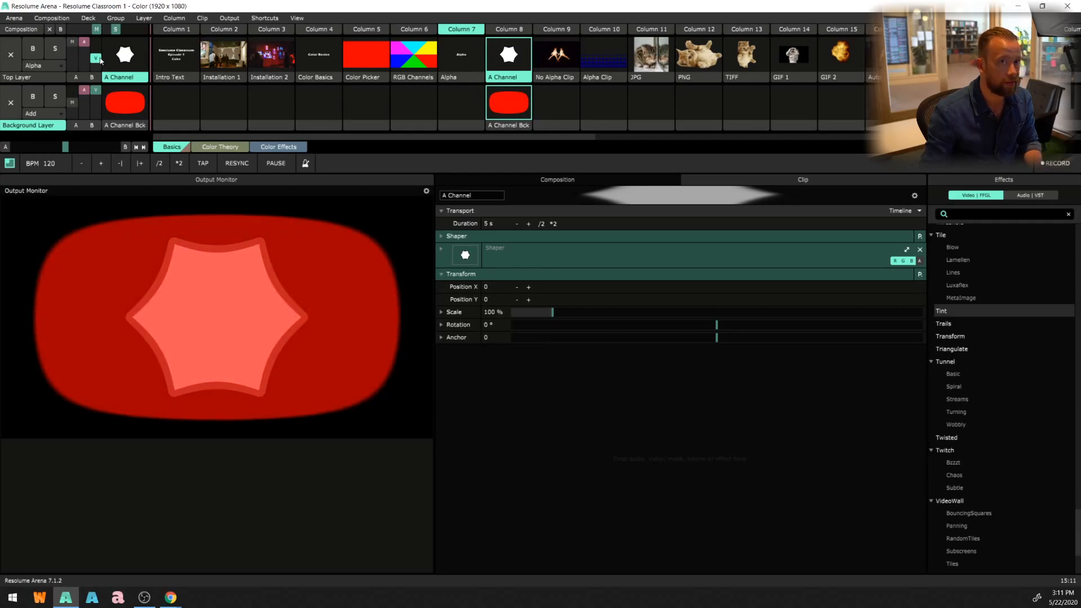
left_click_drag(102, 51, 103, 41)
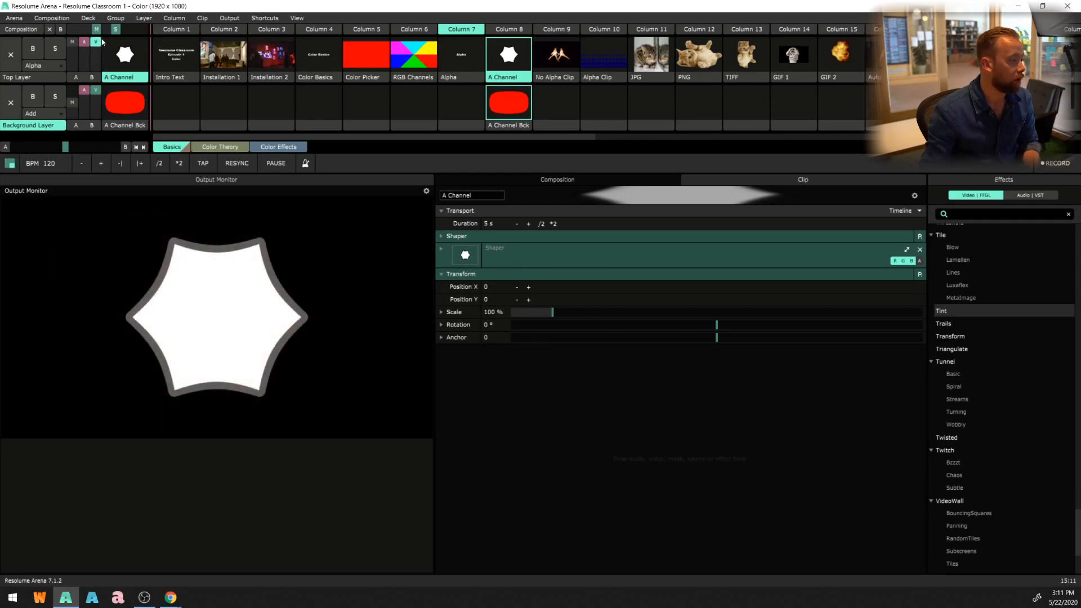
- Switch the A Channel Shaper's alpha channel back on, and launch No Alpha Clip followed by Alpha Clip on the Top Layer
left_click(919, 260)
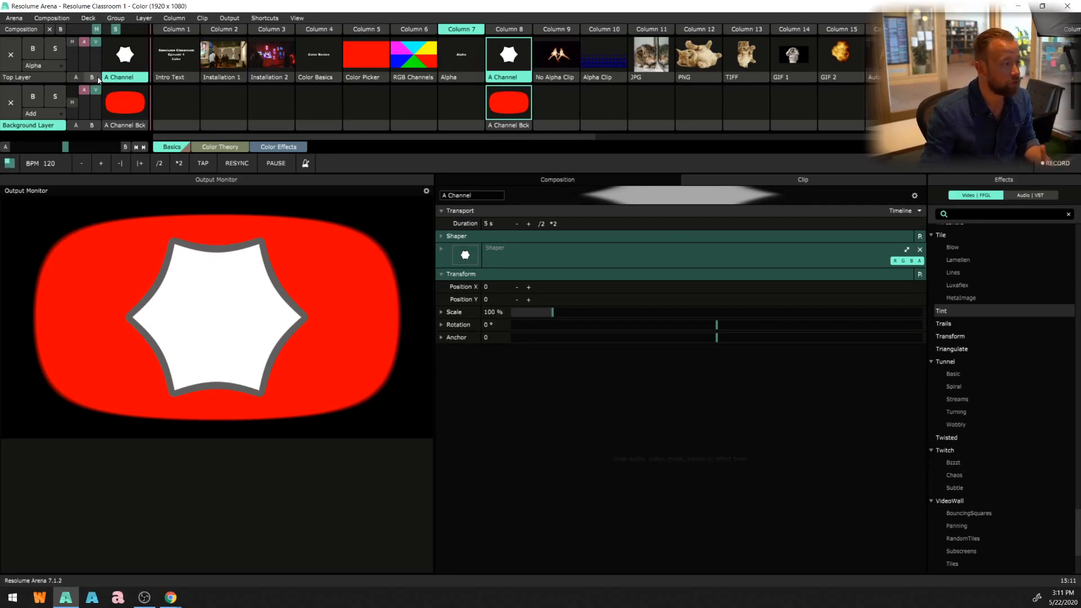
left_click(563, 62)
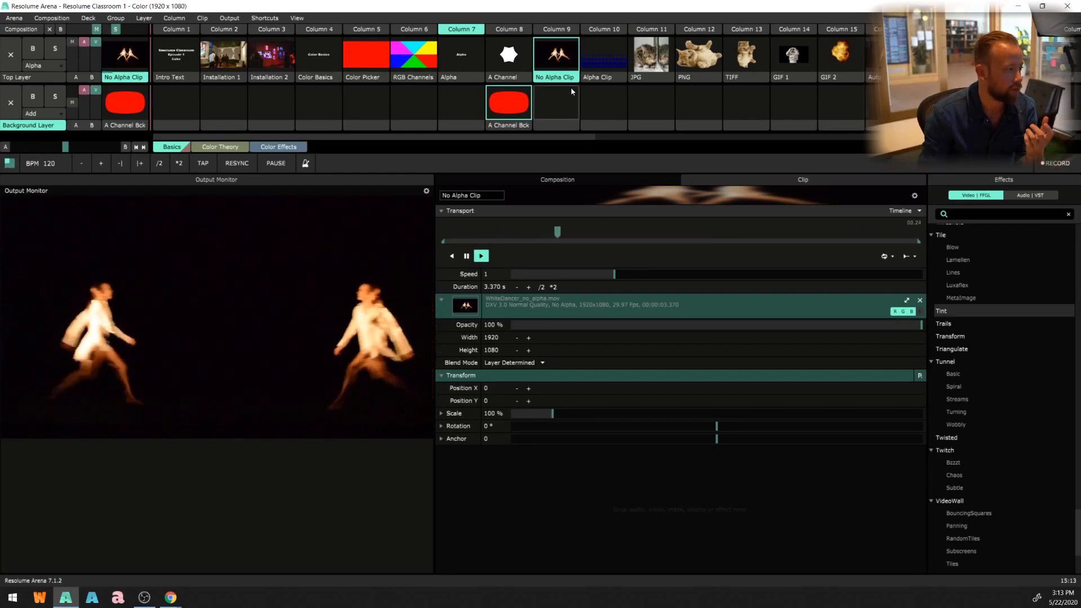
left_click(606, 65)
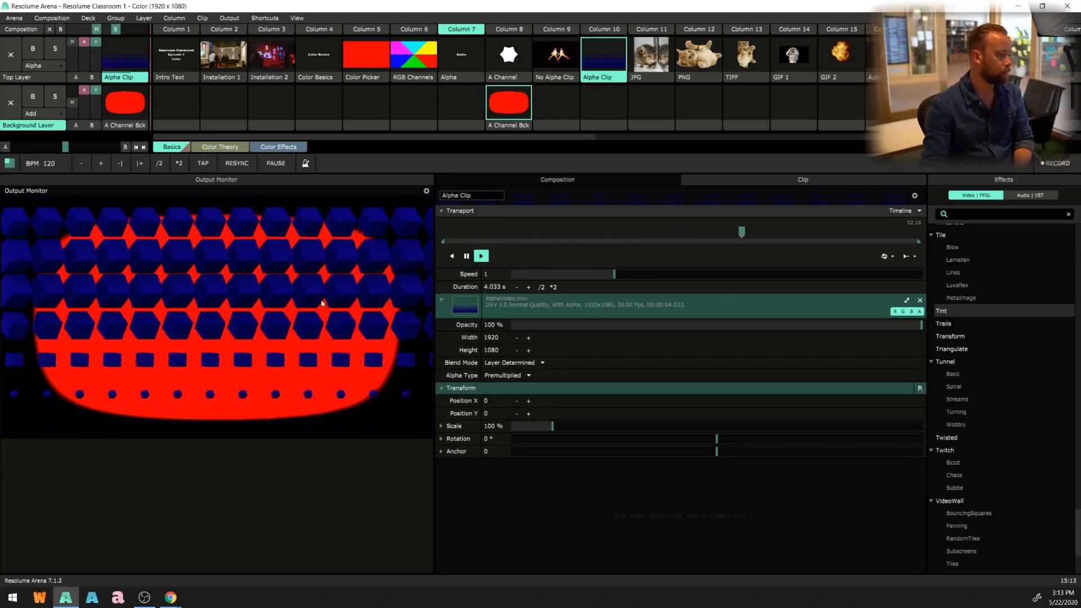
left_click(618, 65)
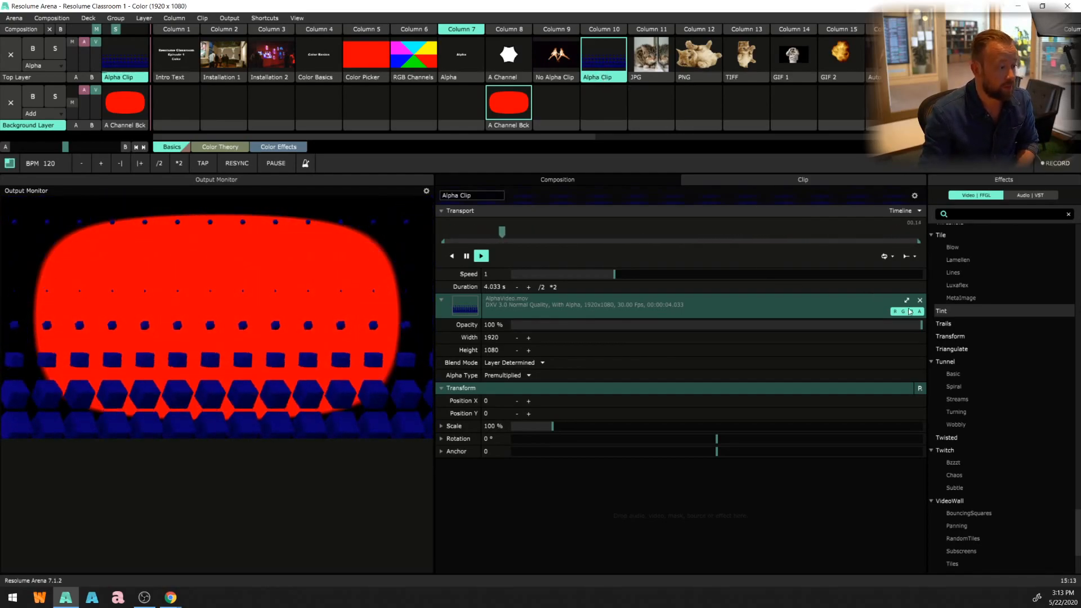
- Toggle Alpha Clip's alpha channel off and on, and view its Alpha Type options without changing the Premultiplied setting
left_click(919, 311)
left_click(920, 313)
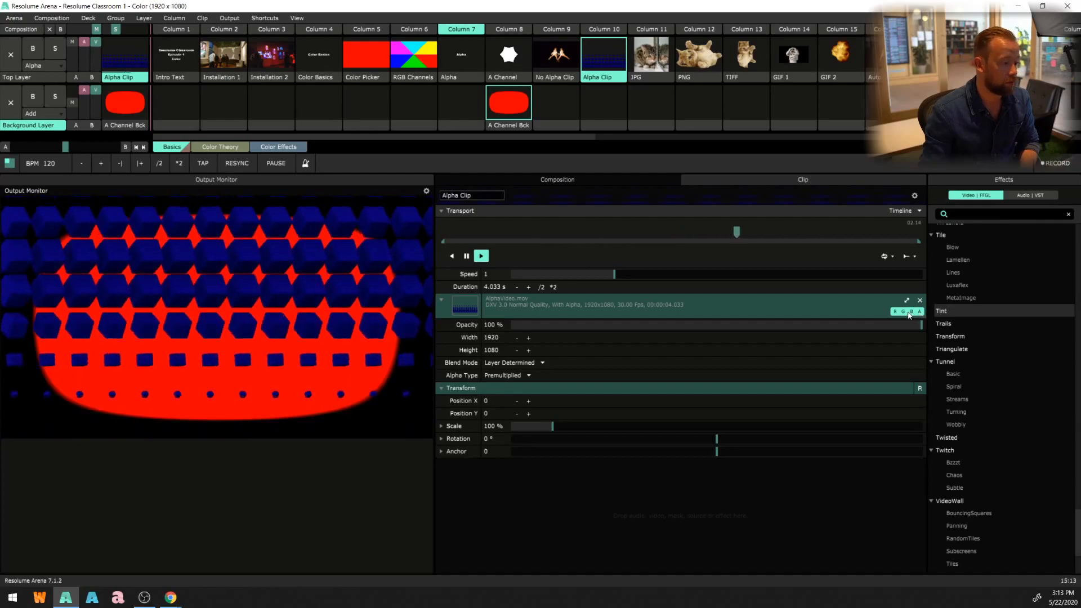
left_click(912, 312)
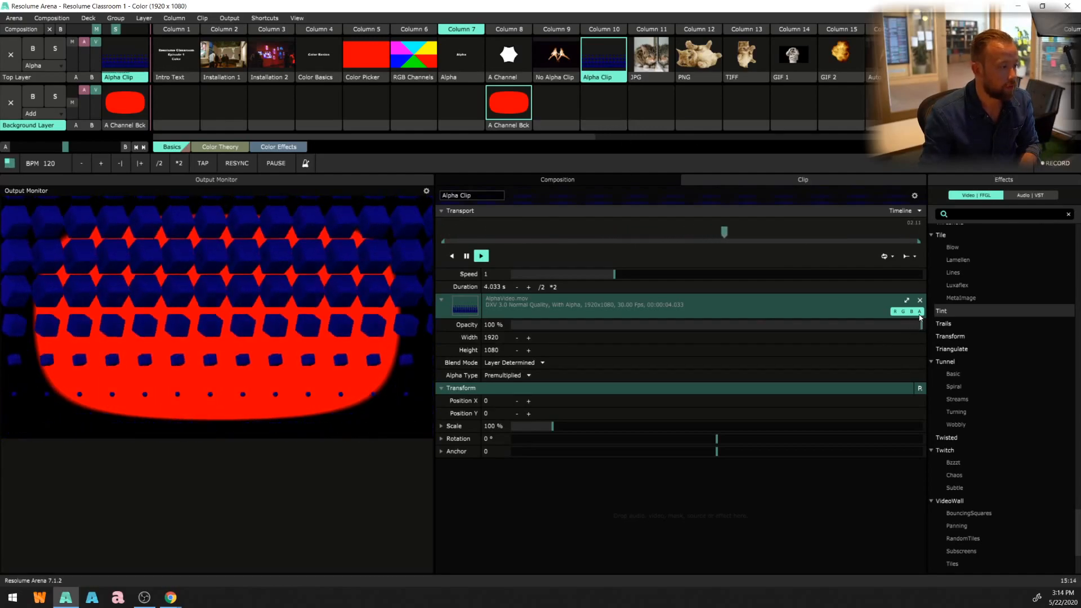
left_click(528, 375)
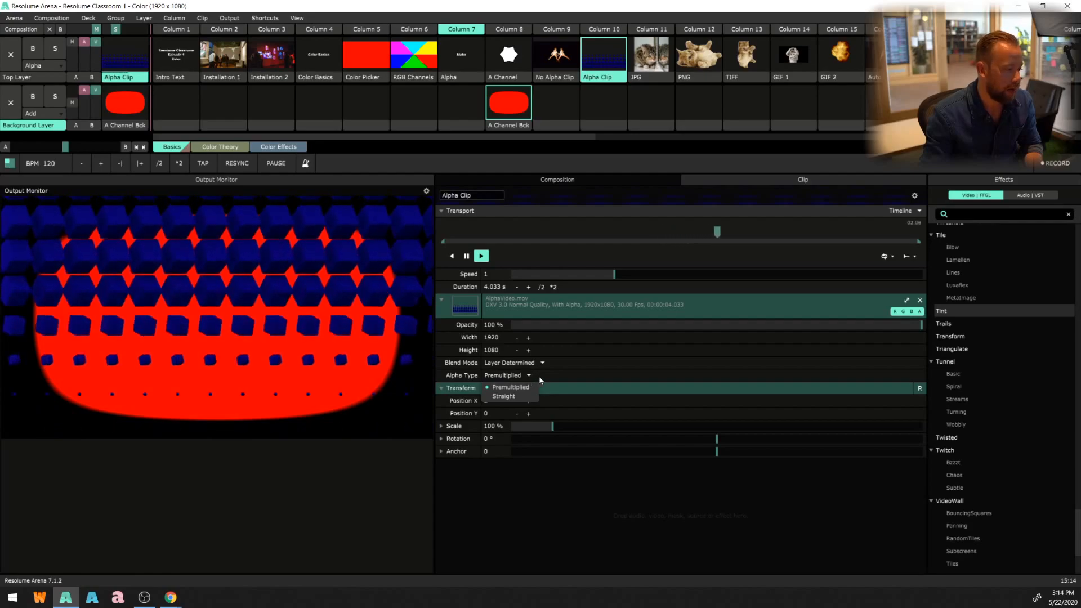
left_click(538, 376)
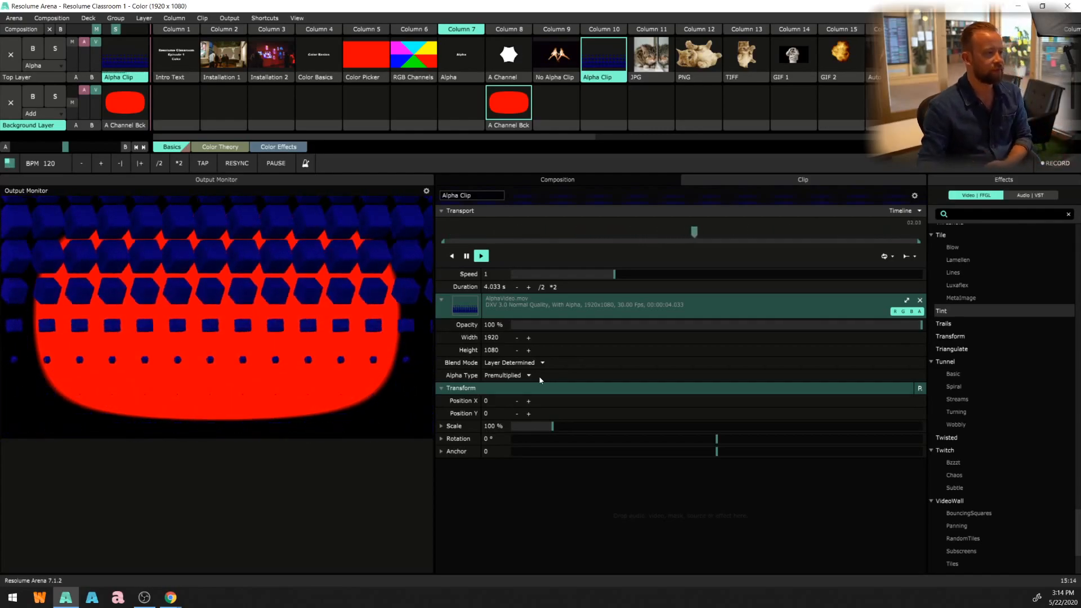
- Launch the JPG clip followed by the PNG clip, and activate the PNG clip's bypassed Particle System effect
left_click(660, 58)
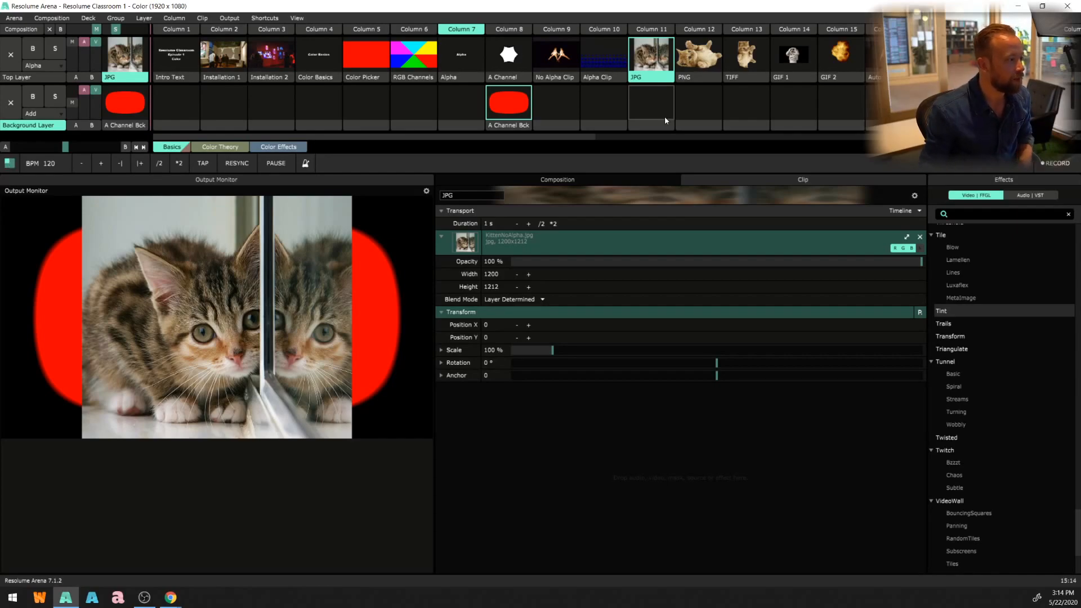
left_click_drag(583, 139, 610, 138)
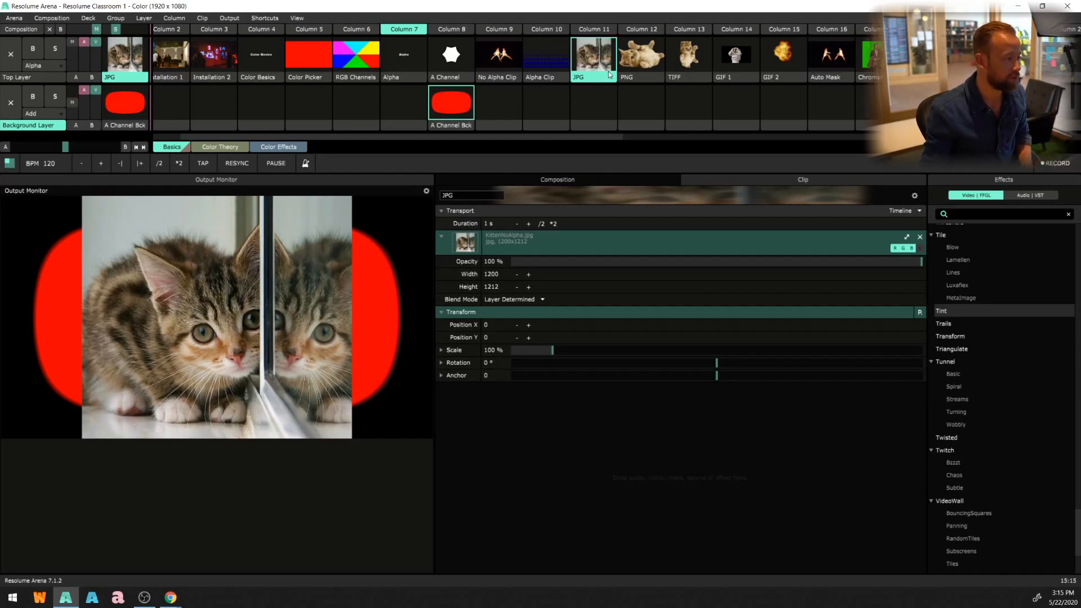
left_click_drag(612, 135, 629, 99)
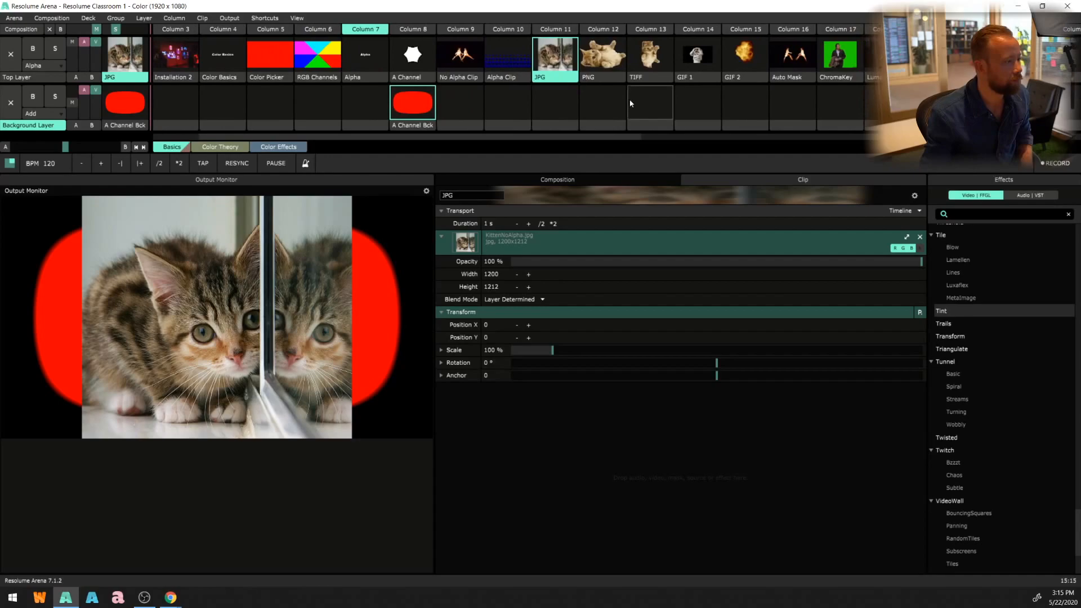
left_click(613, 67)
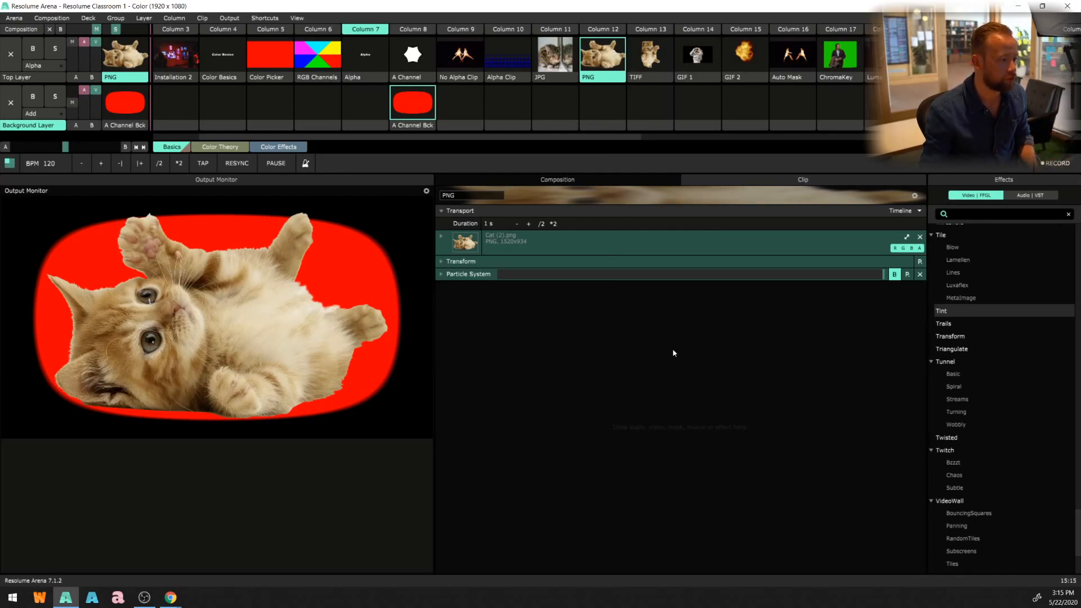
left_click(895, 275)
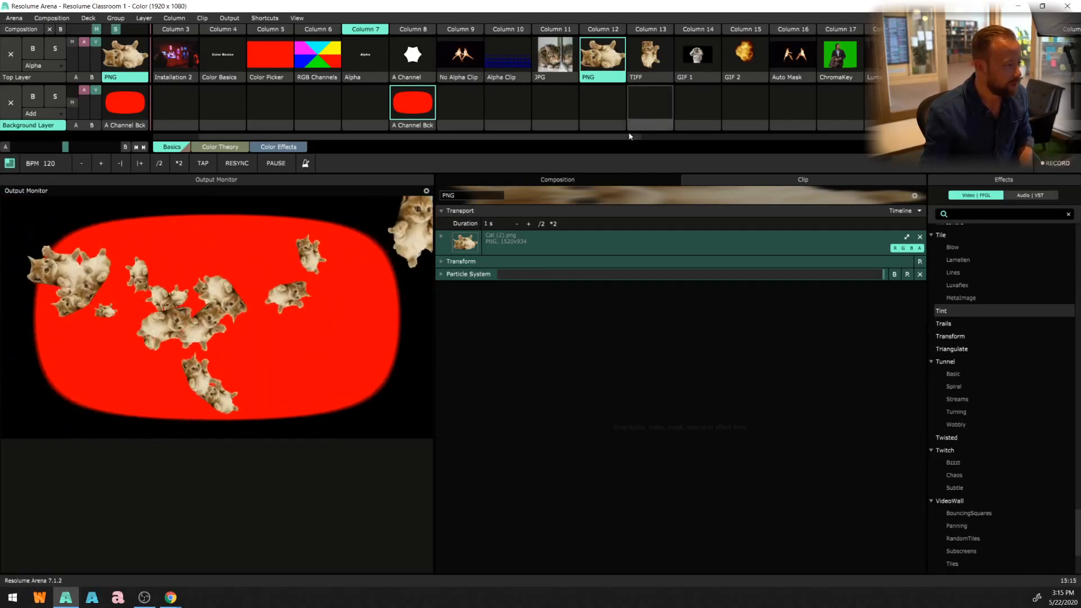
- Launch the TIFF clip, compare it with the PNG clip, and activate the TIFF's bypassed Mirror, Transform and Crop effects
left_click_drag(630, 140, 638, 140)
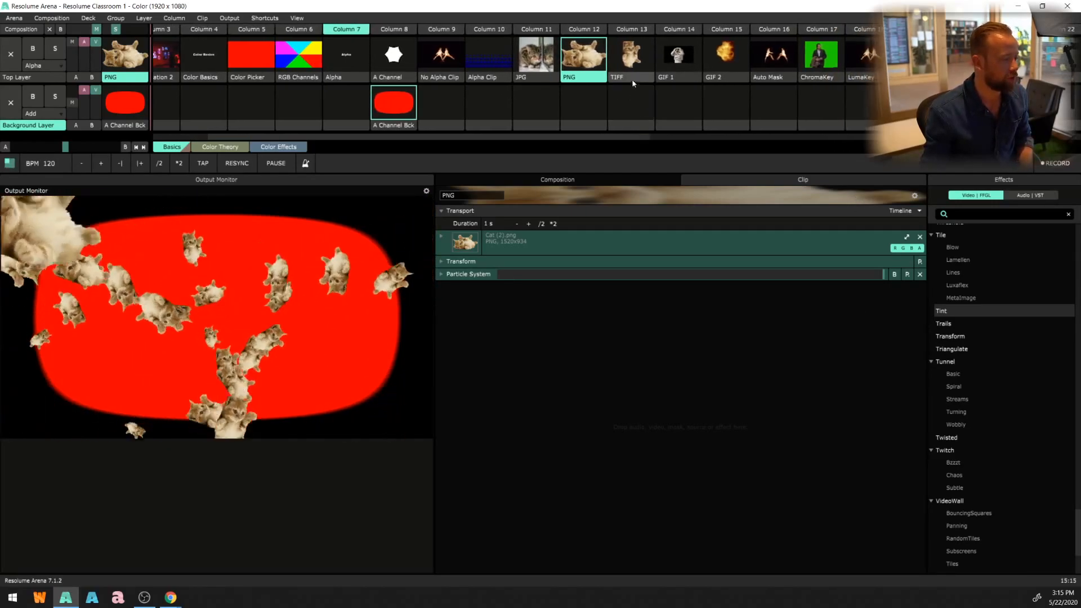
left_click(634, 64)
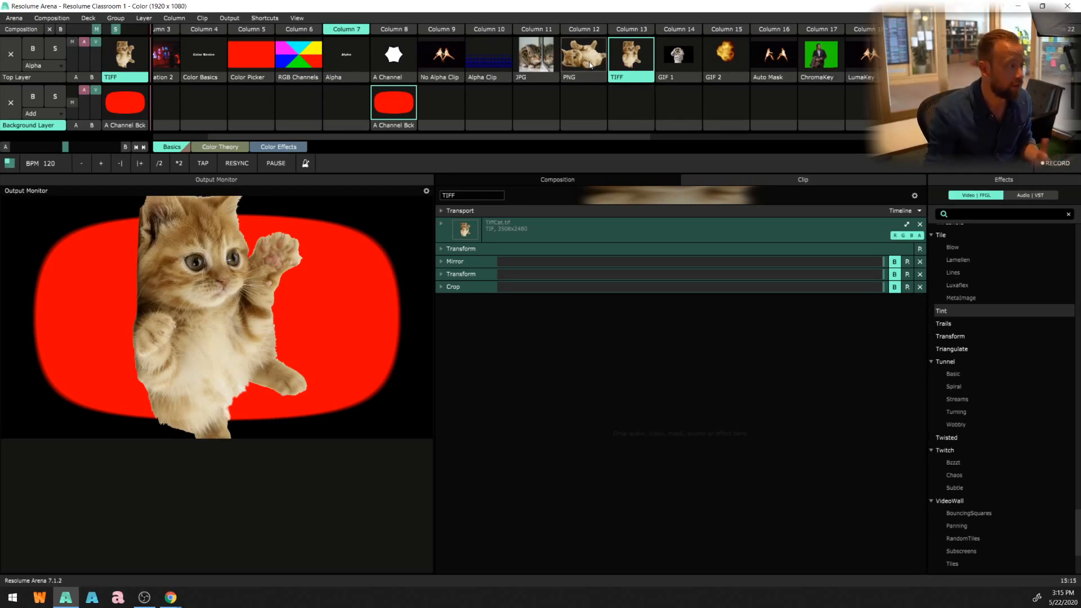
left_click(590, 66)
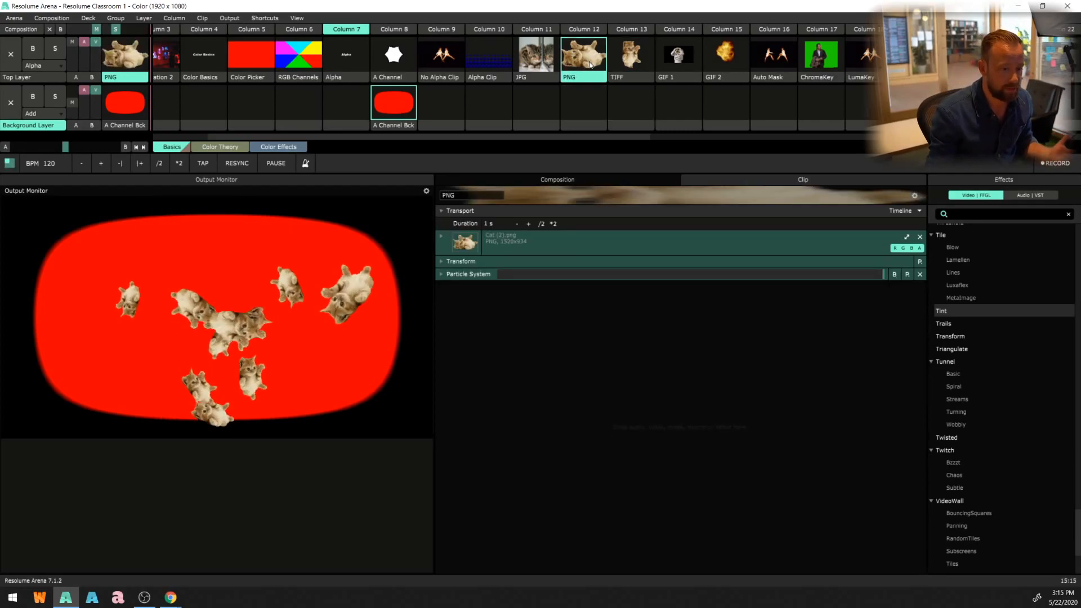
left_click(626, 64)
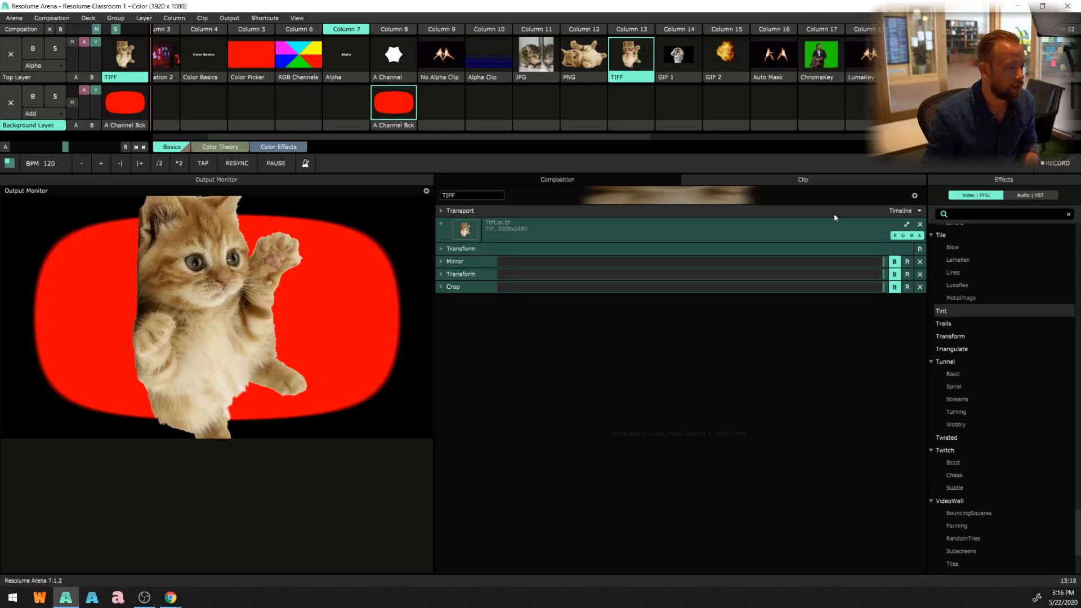
left_click(894, 262)
left_click(894, 274)
left_click(894, 287)
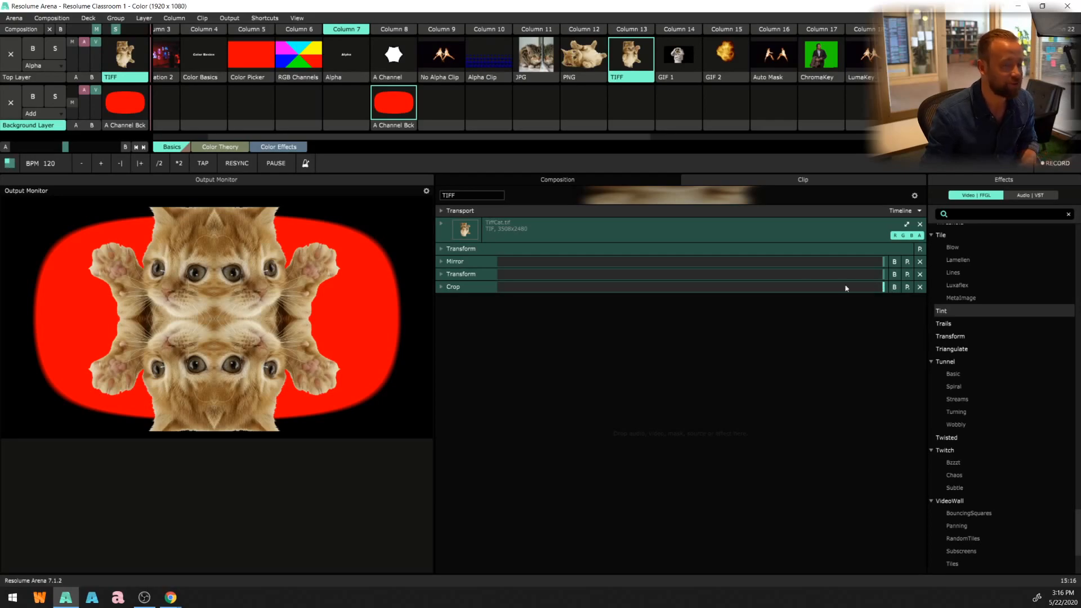
- Launch the GIF 1 clip and toggle its alpha channel off and on
left_click(675, 62)
scroll(657, 136, "right", 2)
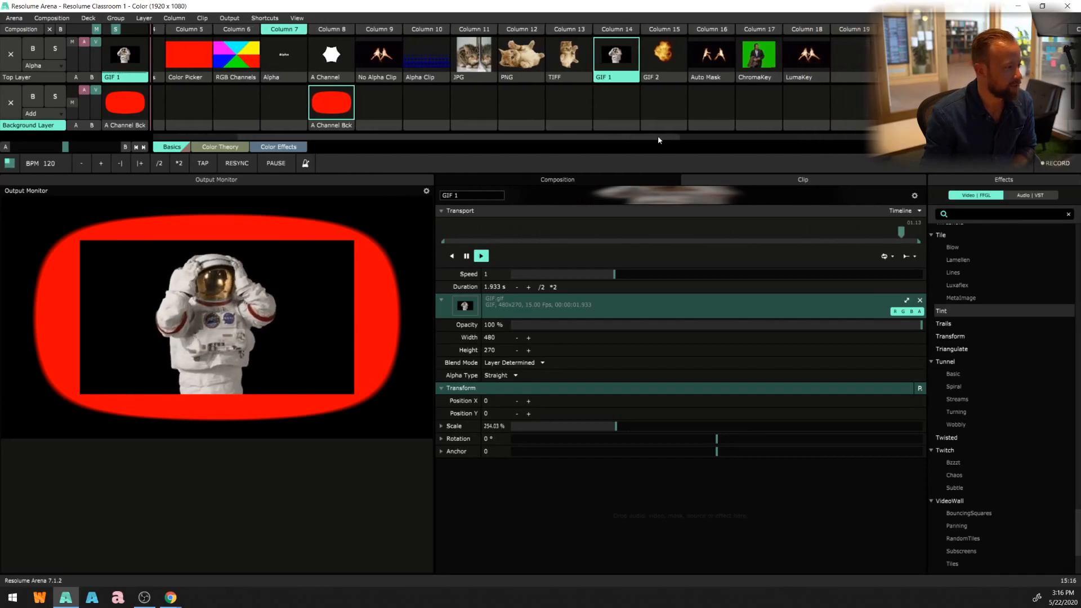
left_click_drag(657, 136, 682, 140)
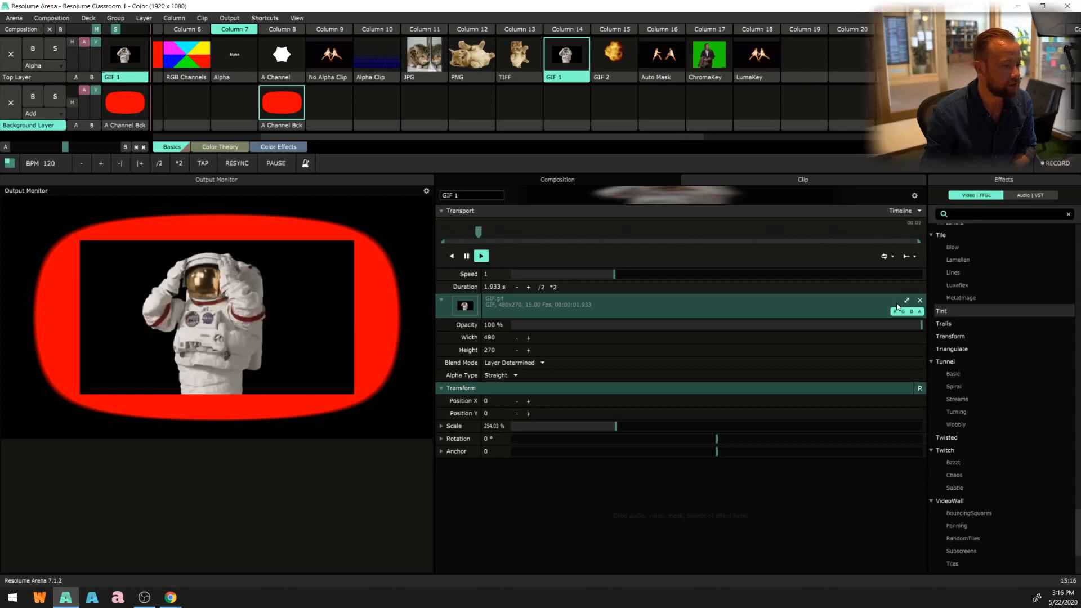
left_click(920, 312)
left_click(920, 312)
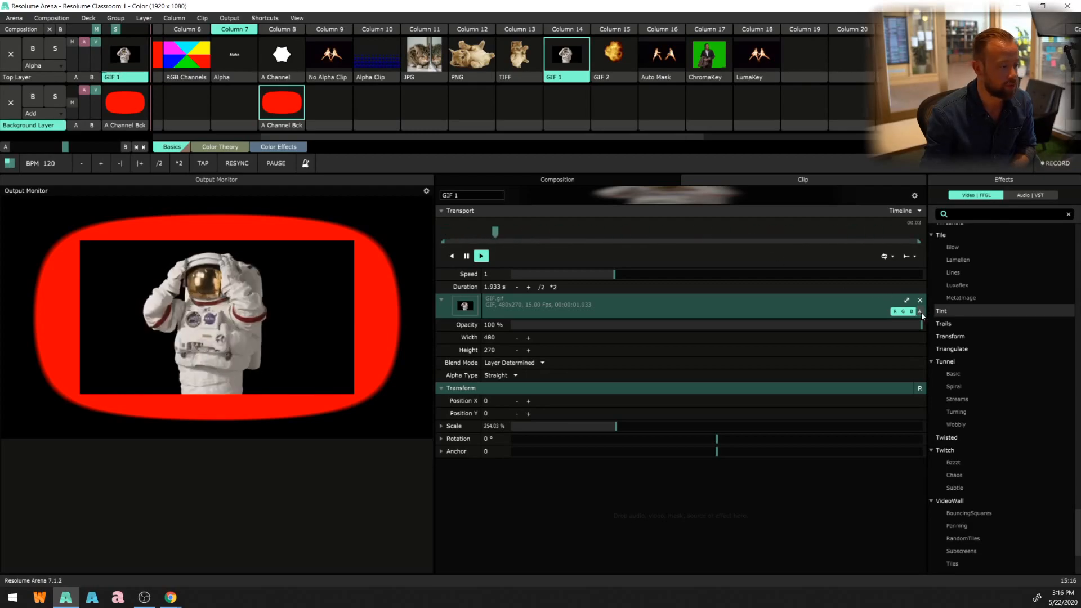
- Launch the GIF 2 clip followed by the Auto Mask clip, and search the effects for "auto" before clearing the search
left_click(599, 62)
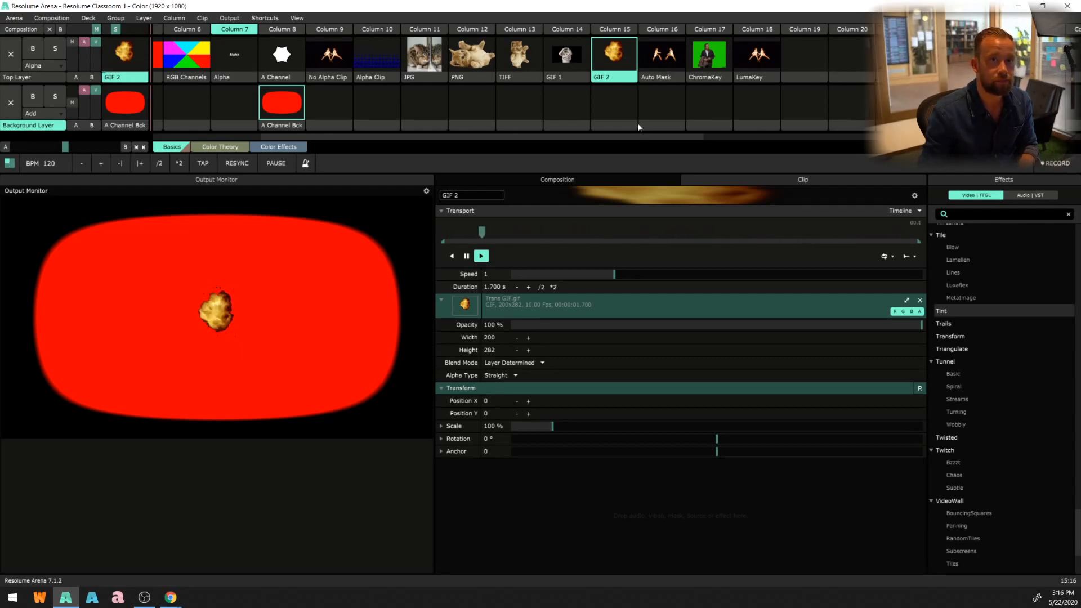
left_click(665, 68)
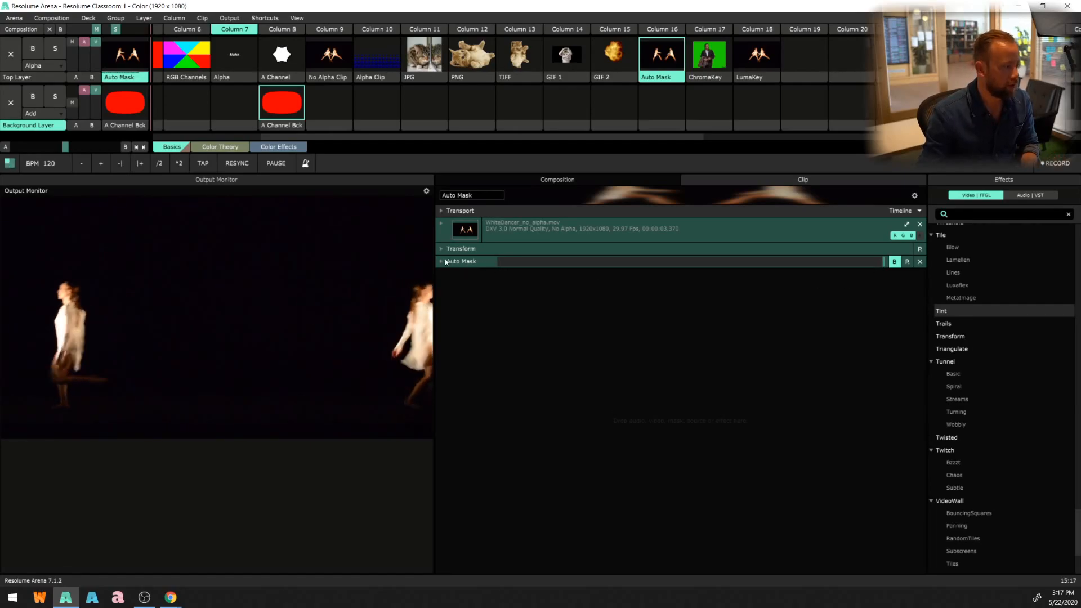
left_click(1002, 214)
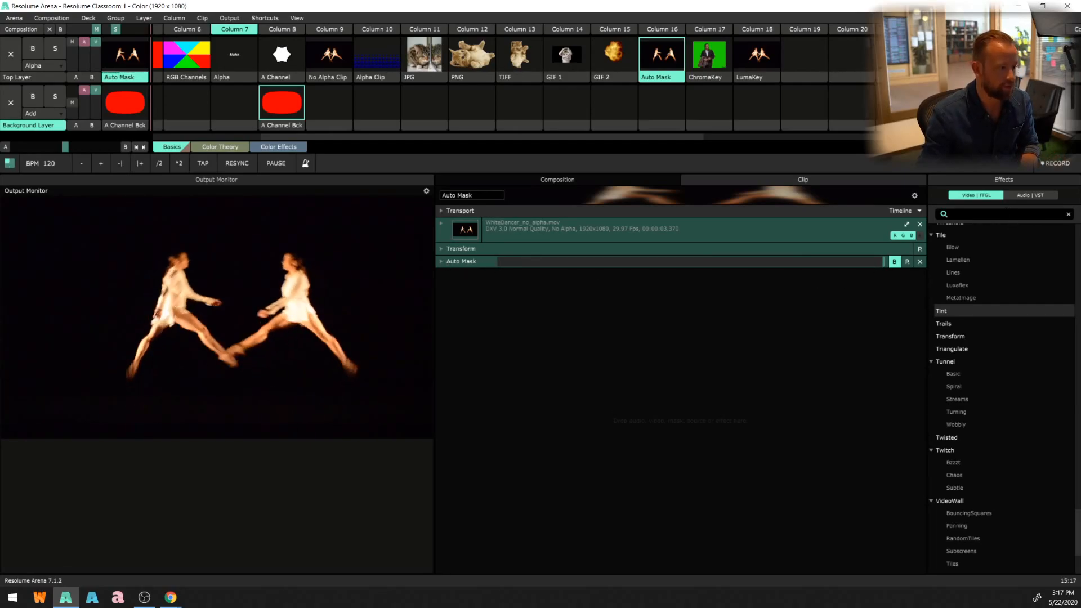
type("auto")
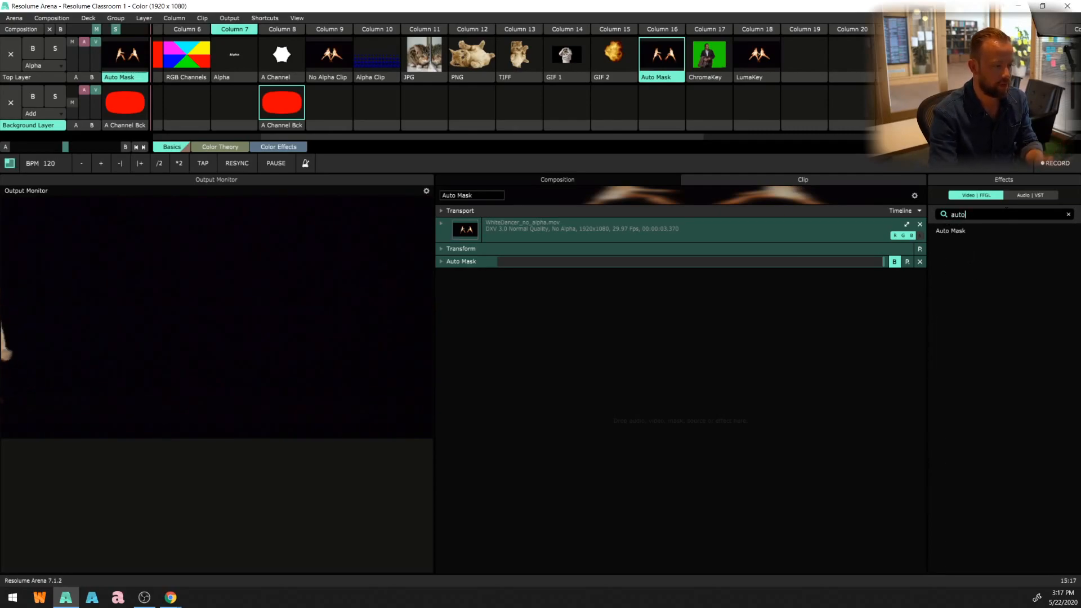
key("BackSpace")
key("BackSpace")
key("BackSpace")
key("BackSpace")
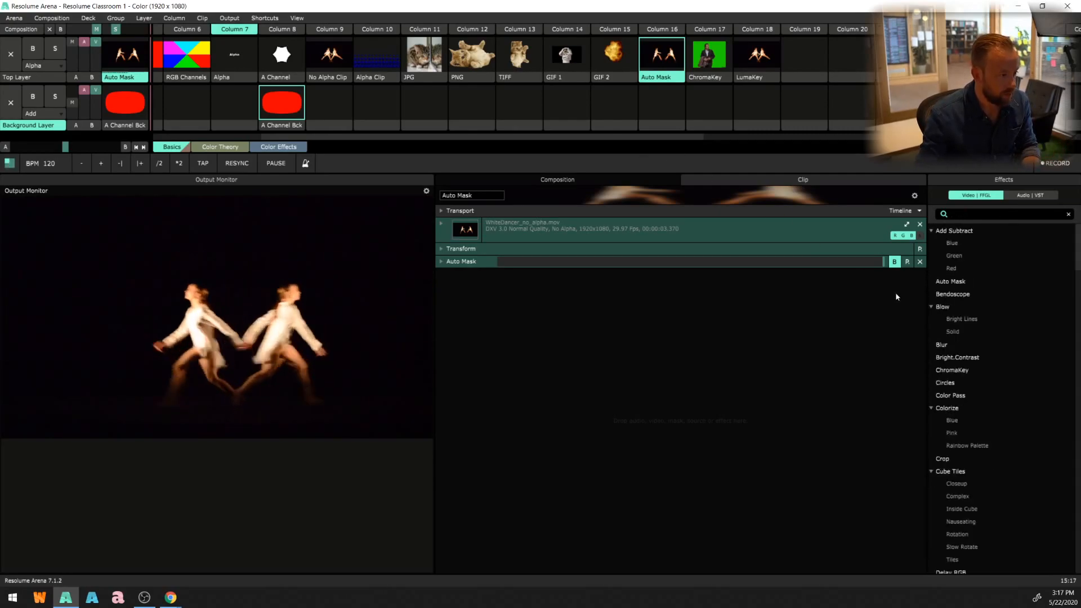
- Activate the Auto Mask effect and try its Contrast, Opacity and Invert controls, leaving Contrast at 1, Opacity at 100 % and Invert off
left_click(894, 262)
left_click(447, 262)
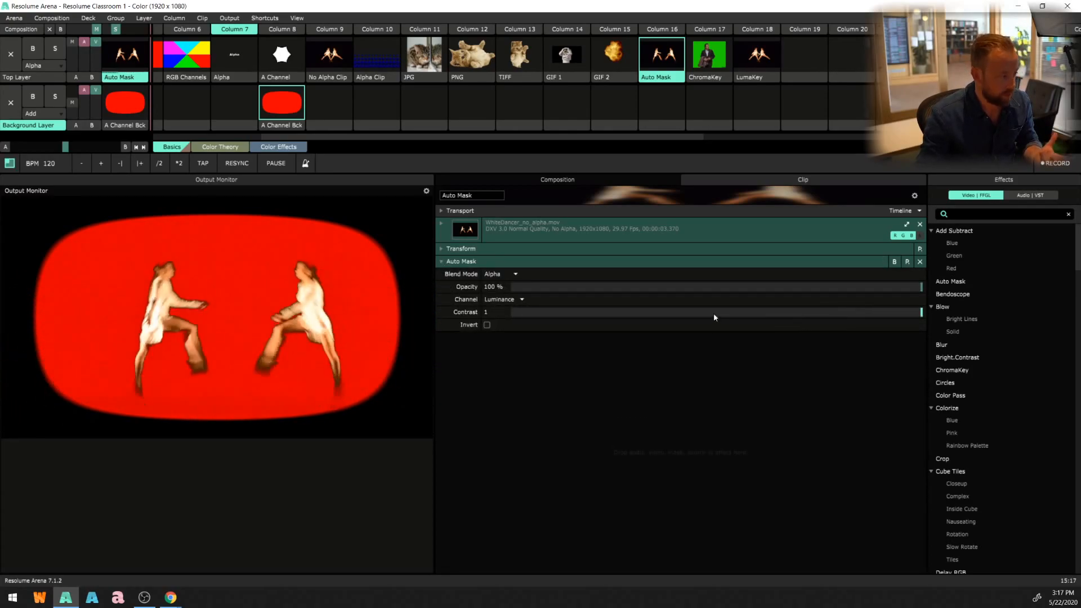
left_click_drag(869, 315, 922, 312)
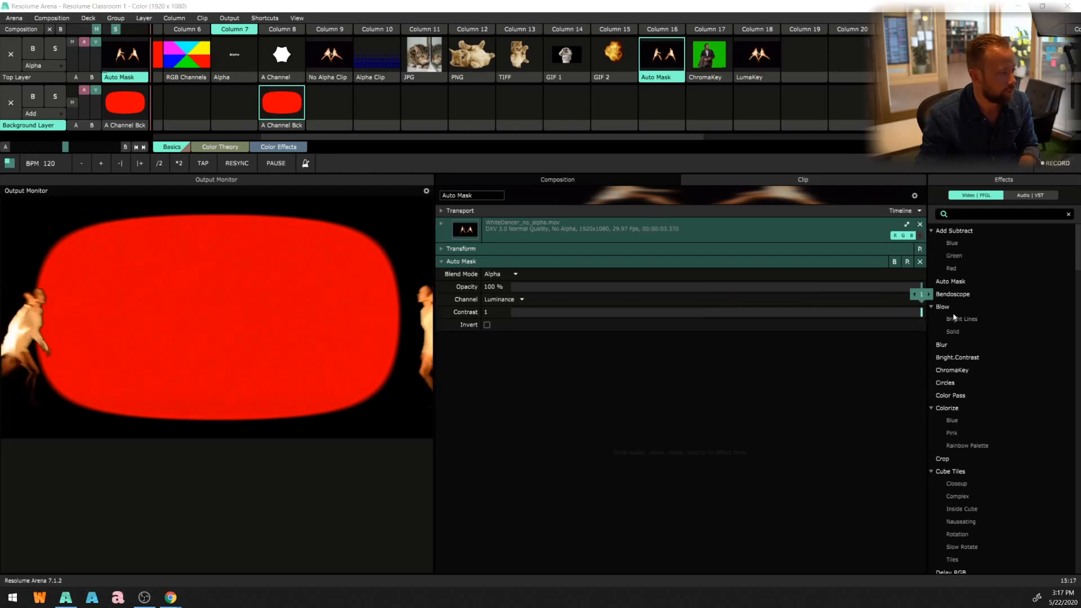
left_click(487, 325)
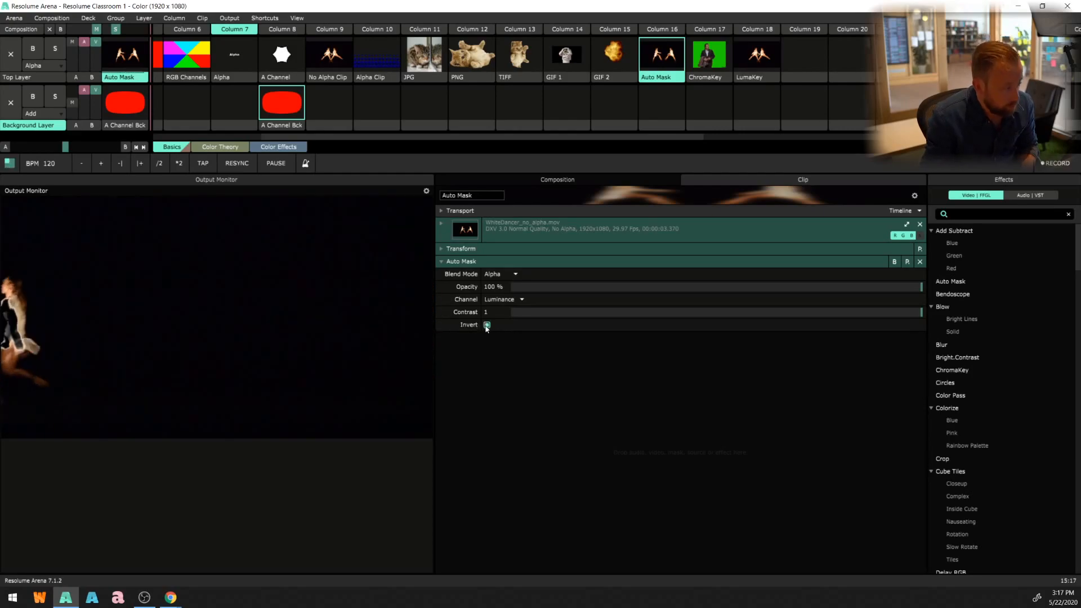
left_click(487, 326)
left_click_drag(921, 312, 960, 328)
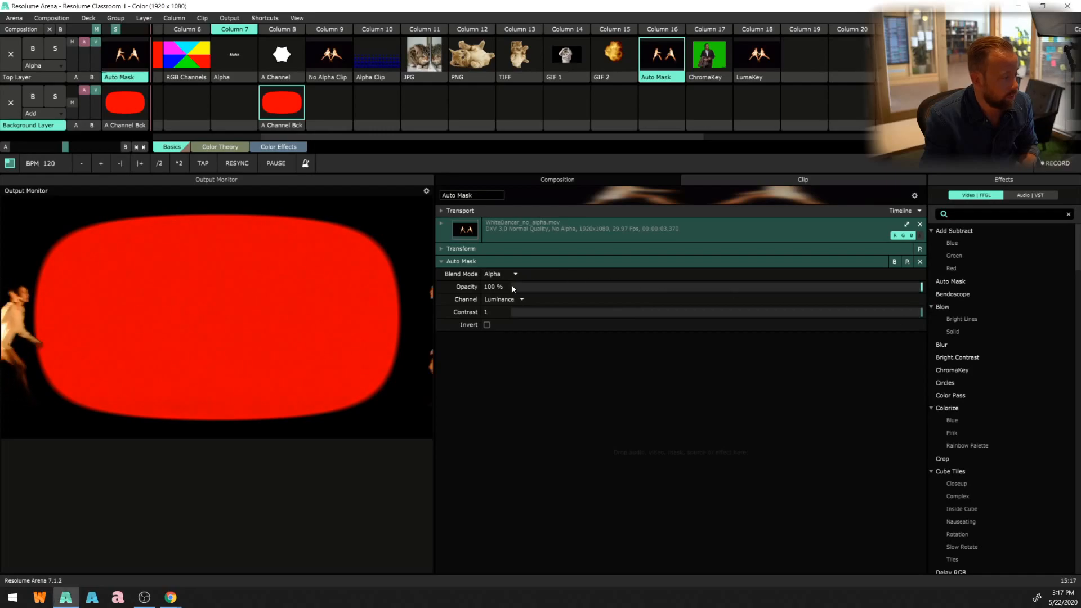
- Try the Auto Mask effect's Red and Blue channels at varying Contrast, and restore the Channel to Luminance with Contrast at 1
left_click(501, 300)
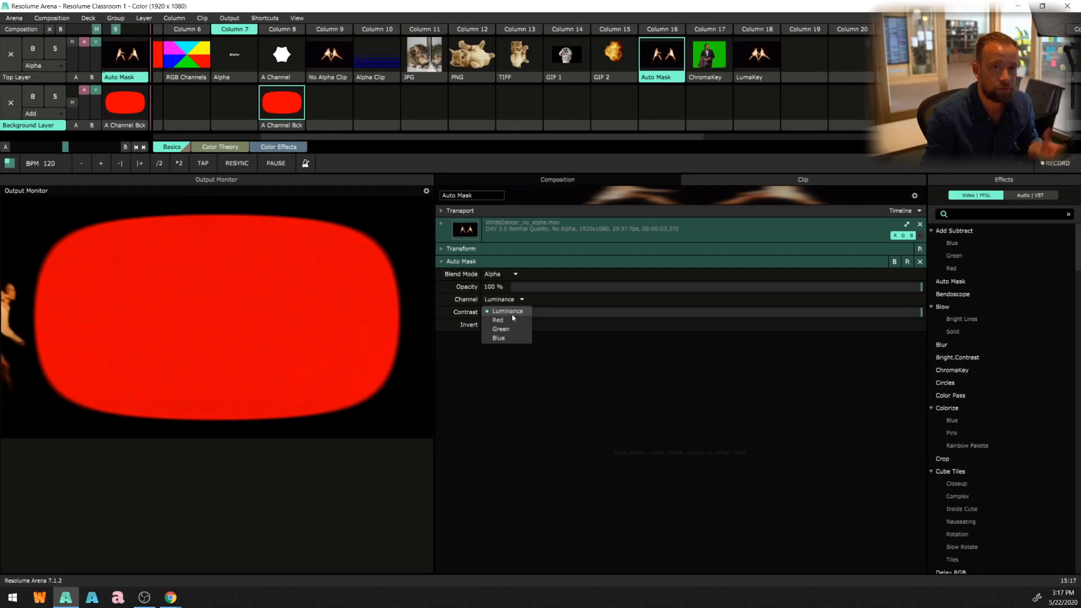
left_click(512, 319)
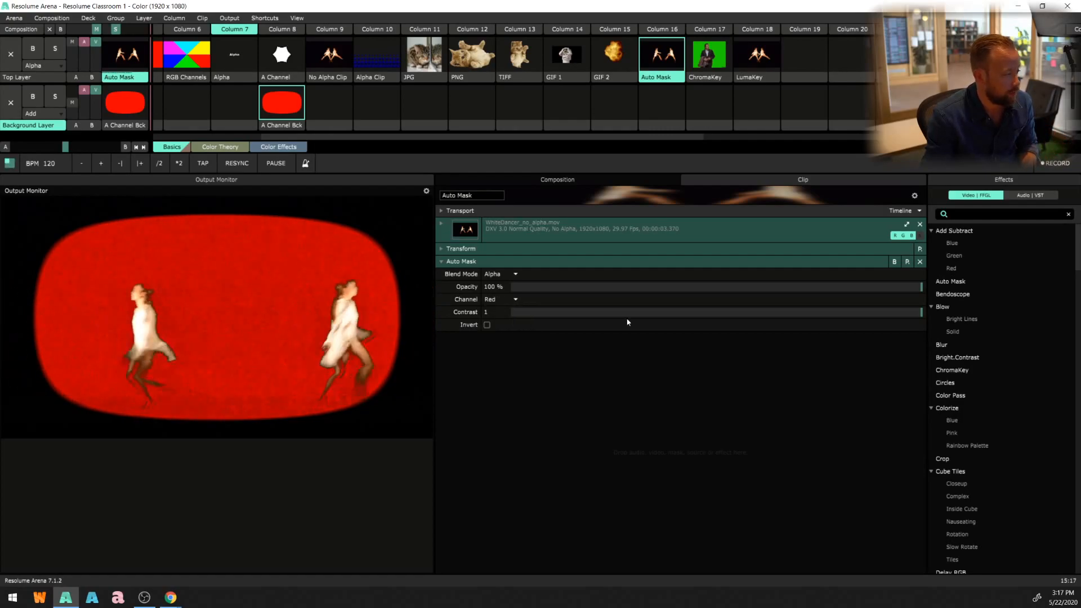
left_click_drag(823, 315, 758, 316)
left_click(503, 300)
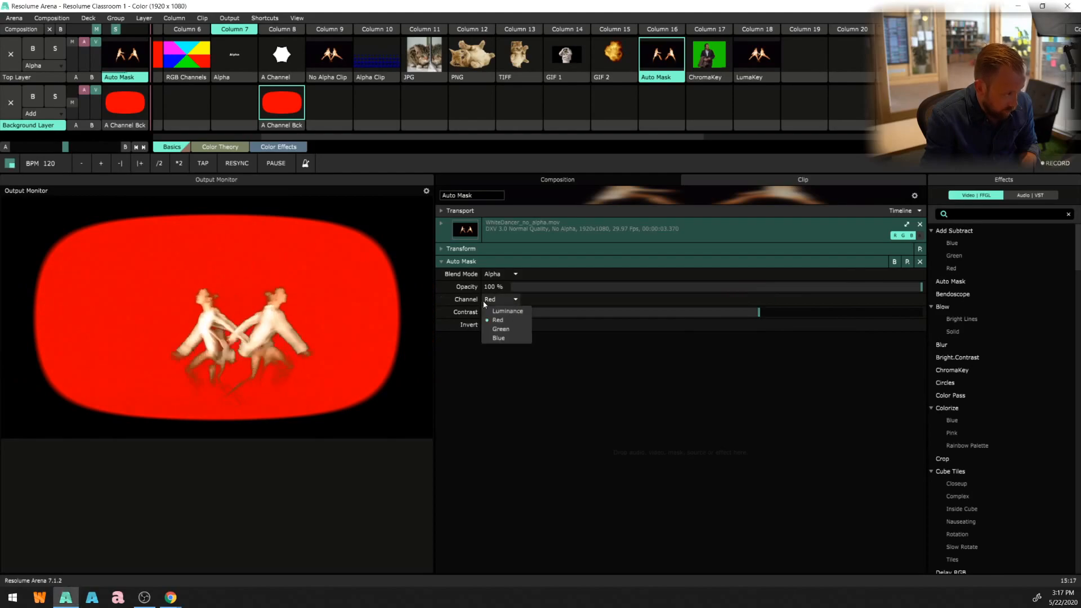
left_click(510, 336)
left_click_drag(732, 319, 948, 322)
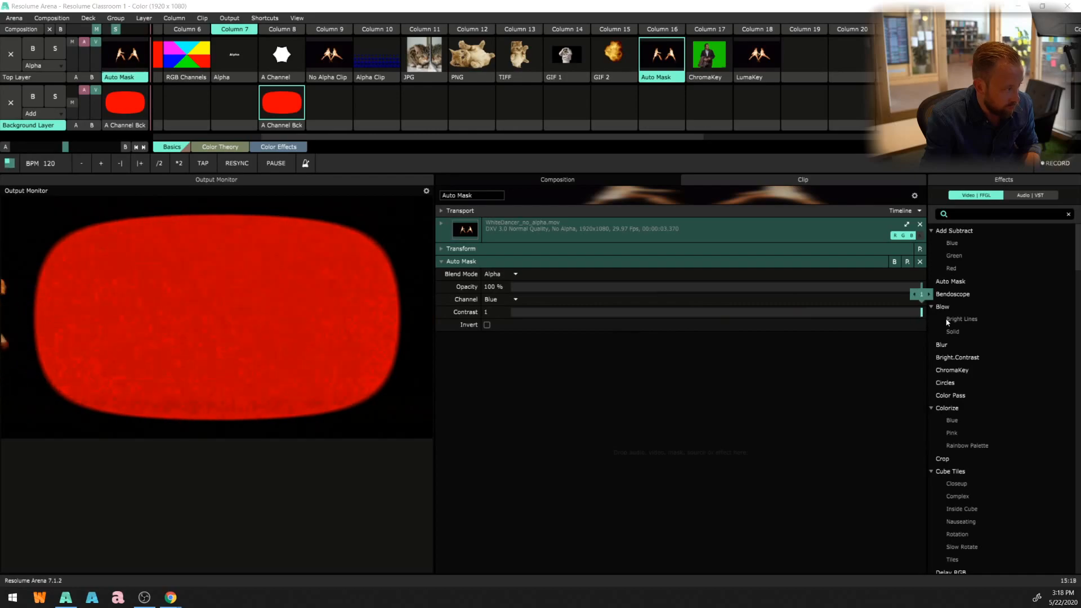
left_click(503, 299)
left_click(503, 309)
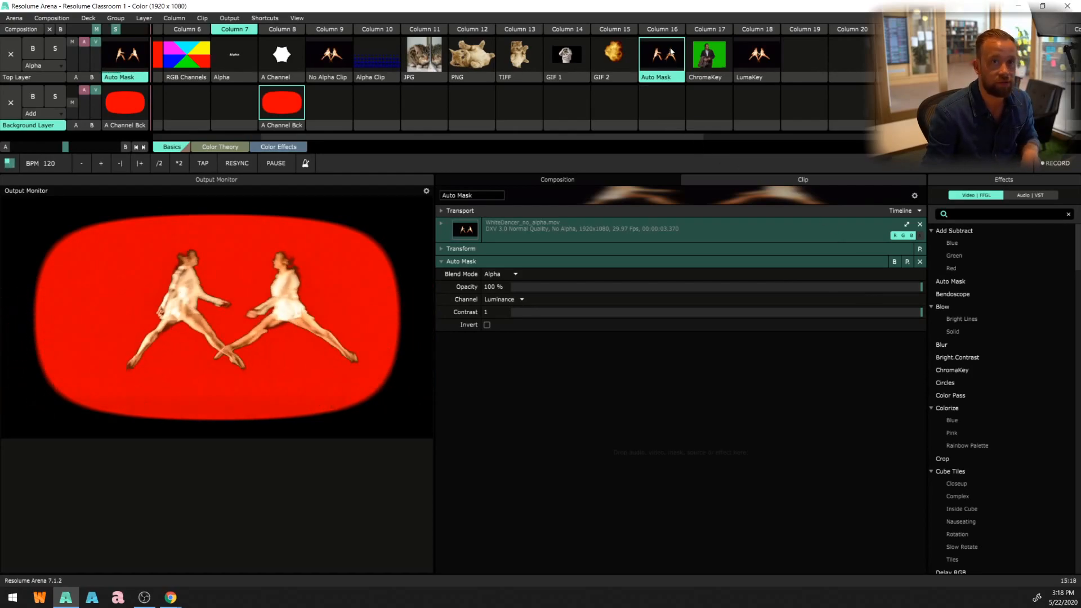
- Launch the ChromaKey clip, turn off the bypass on its ChromaKey effect, and look over the effect's keying parameters
scroll(657, 137, "right", 2)
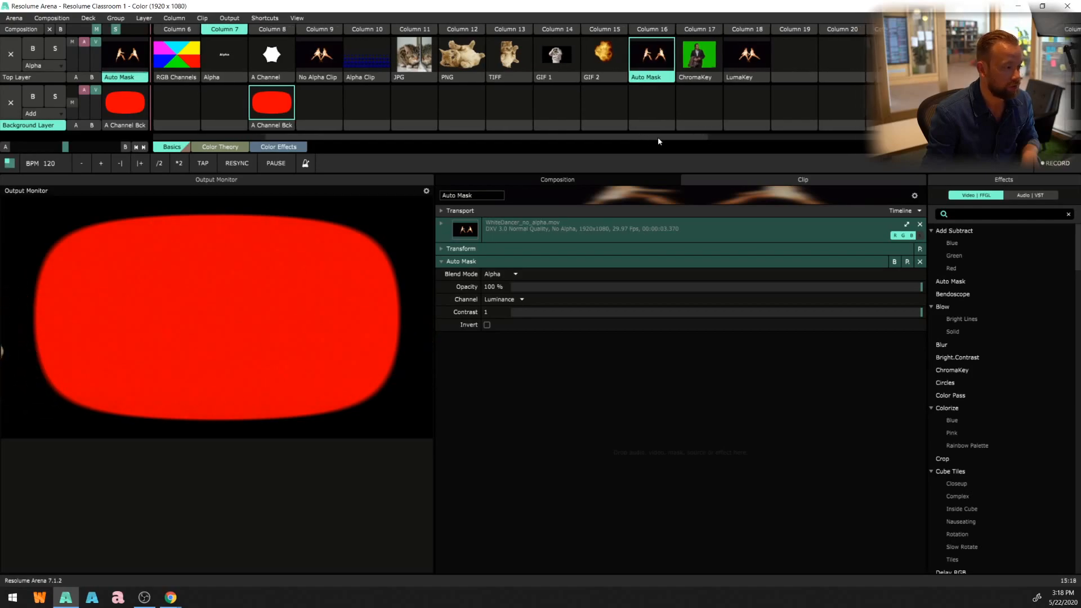
left_click(686, 53)
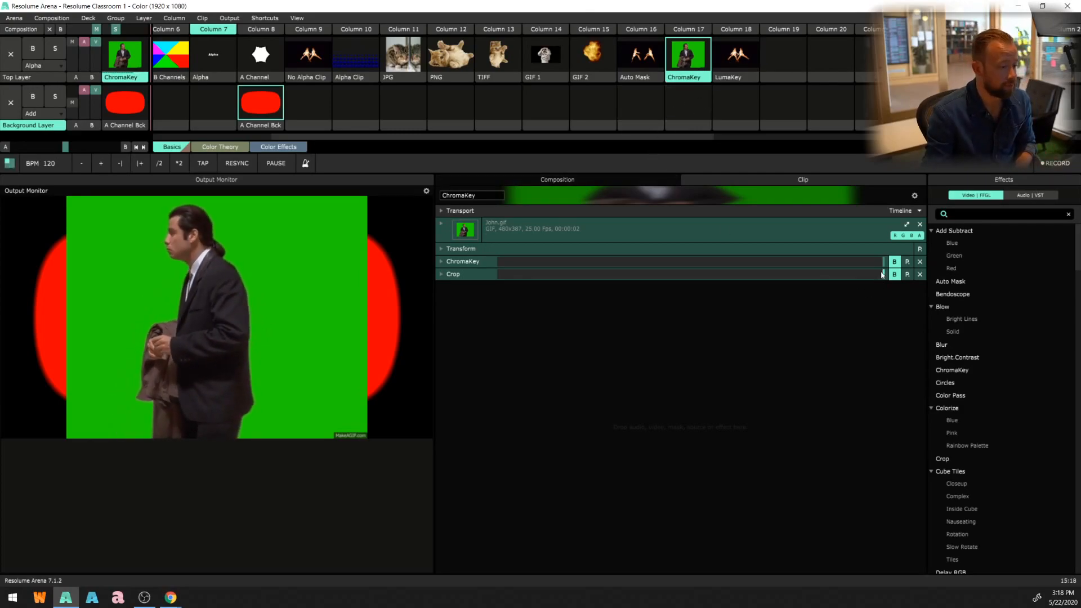
left_click(893, 262)
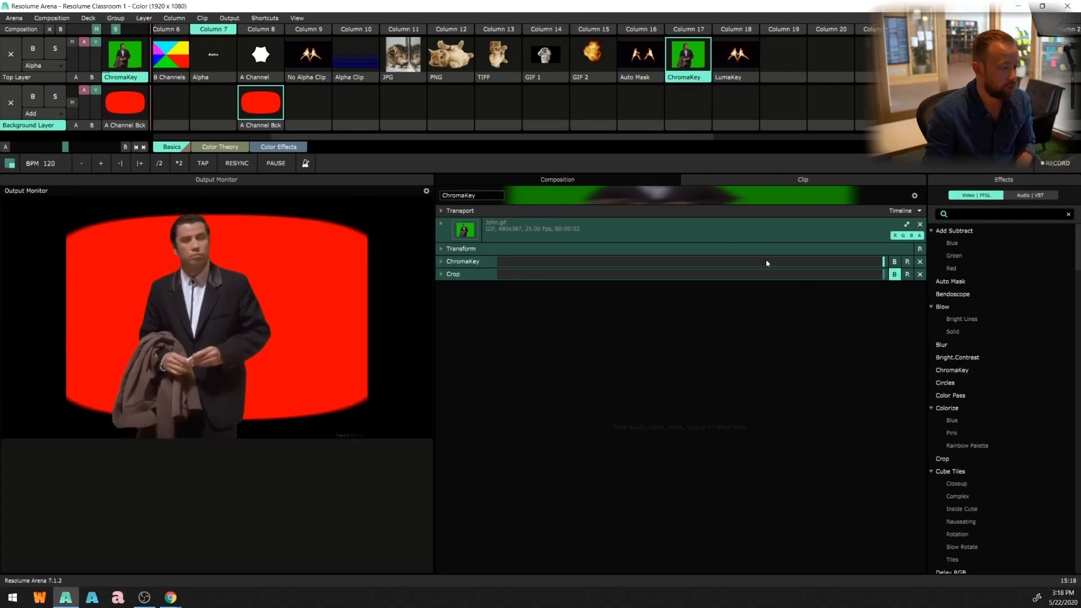
left_click(441, 261)
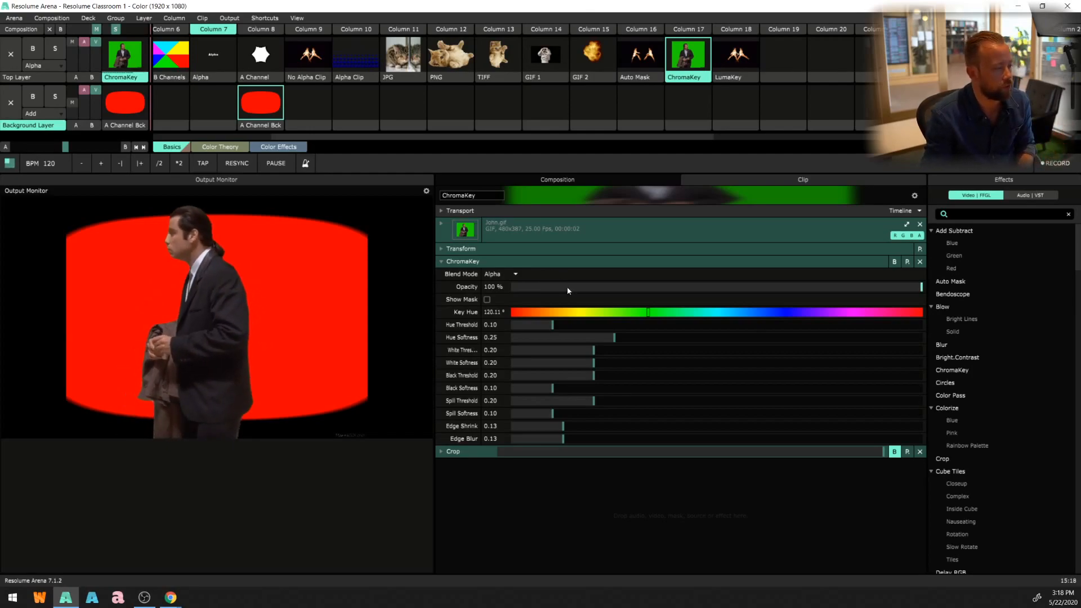
left_click(441, 261)
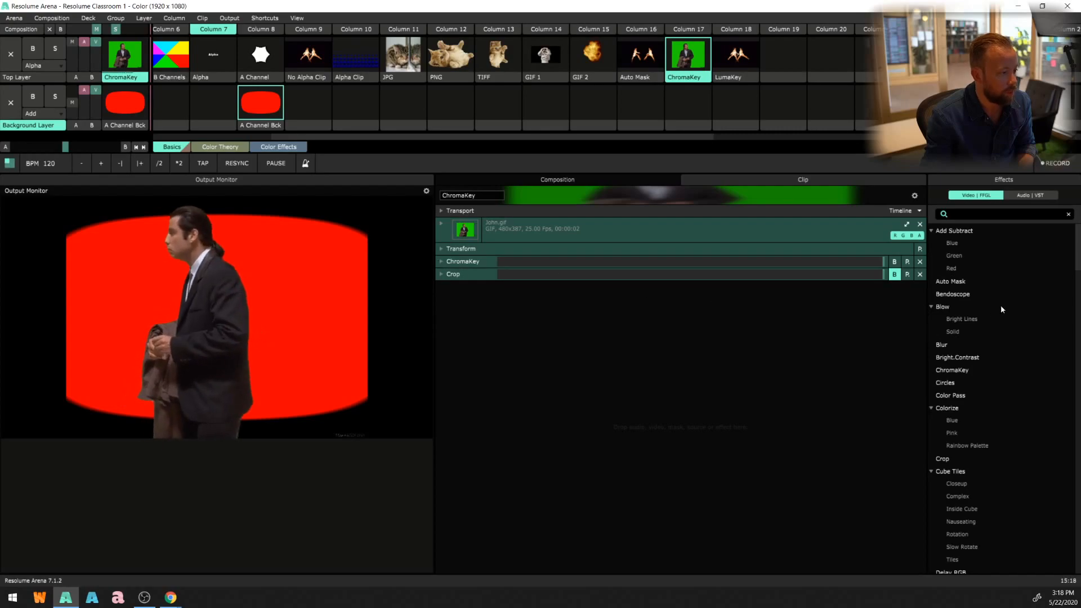
- Activate the clip's Crop effect, show its parameters, and compare it bypassed and active, leaving it active
left_click(894, 274)
left_click(894, 274)
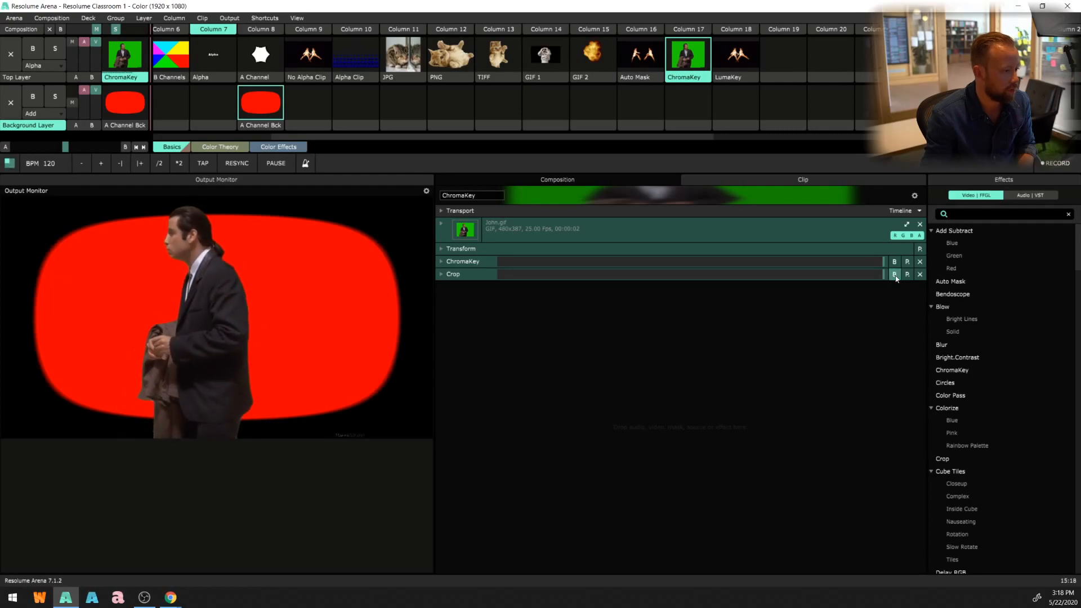
left_click(442, 274)
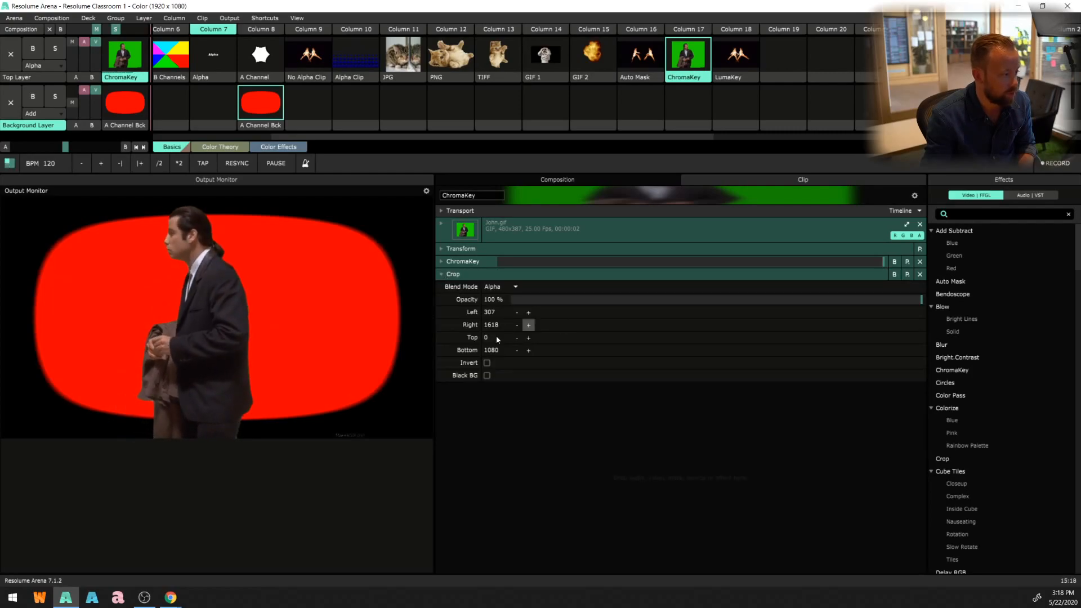
left_click(895, 275)
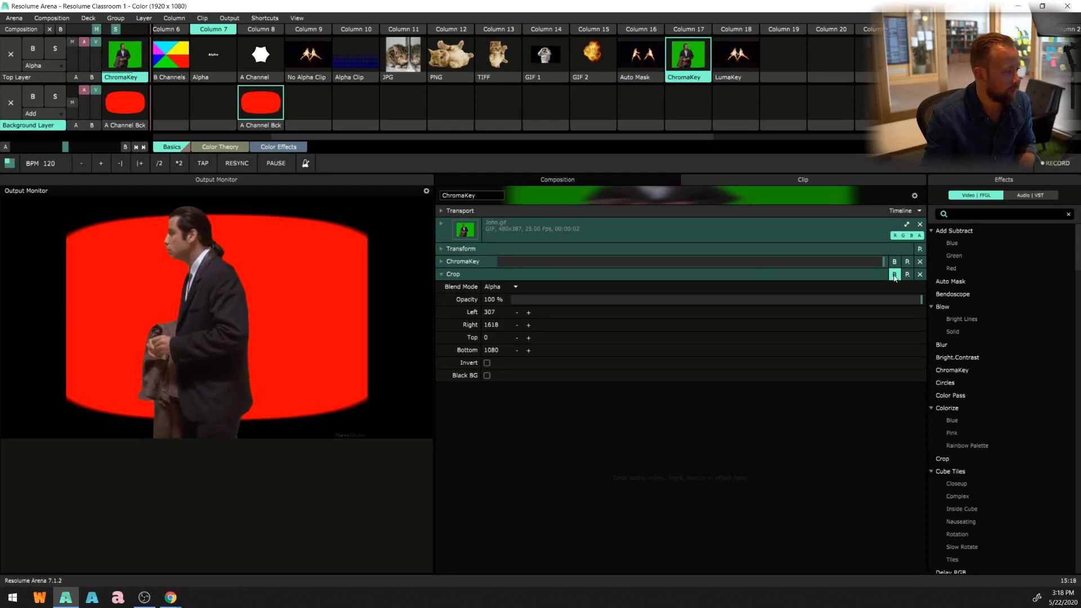
left_click(895, 275)
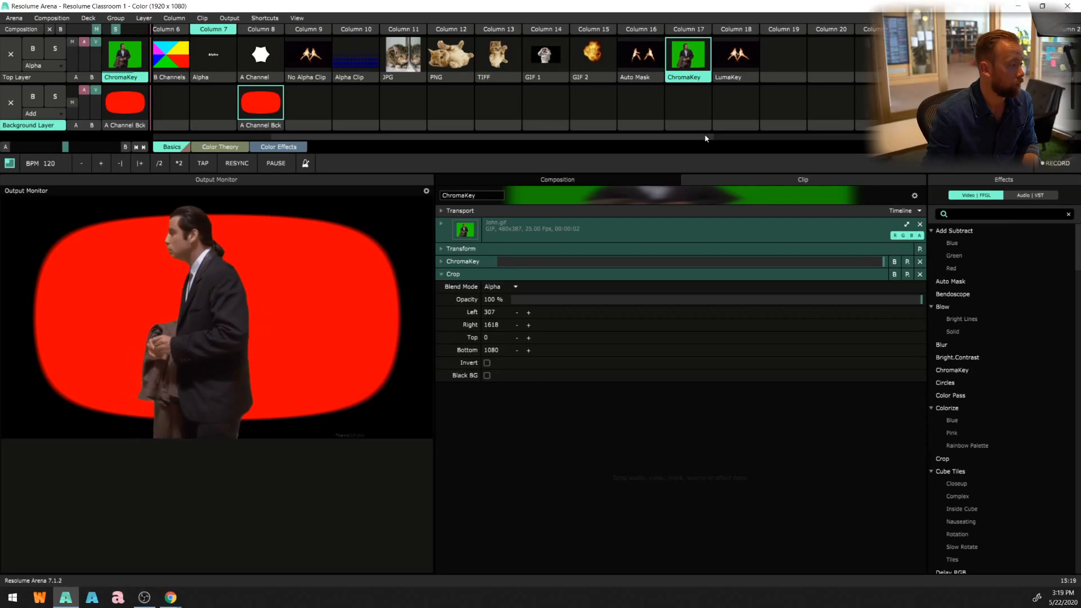
- Review the ChromaKey effect's parameters again and collapse both the ChromaKey and Crop settings
left_click_drag(705, 137, 668, 135)
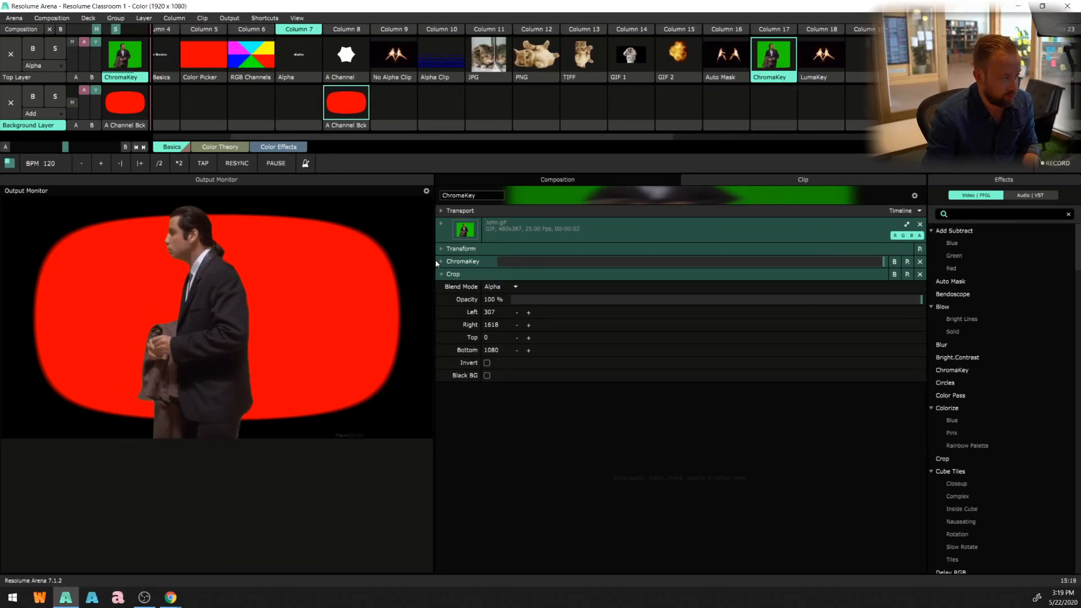
left_click(438, 262)
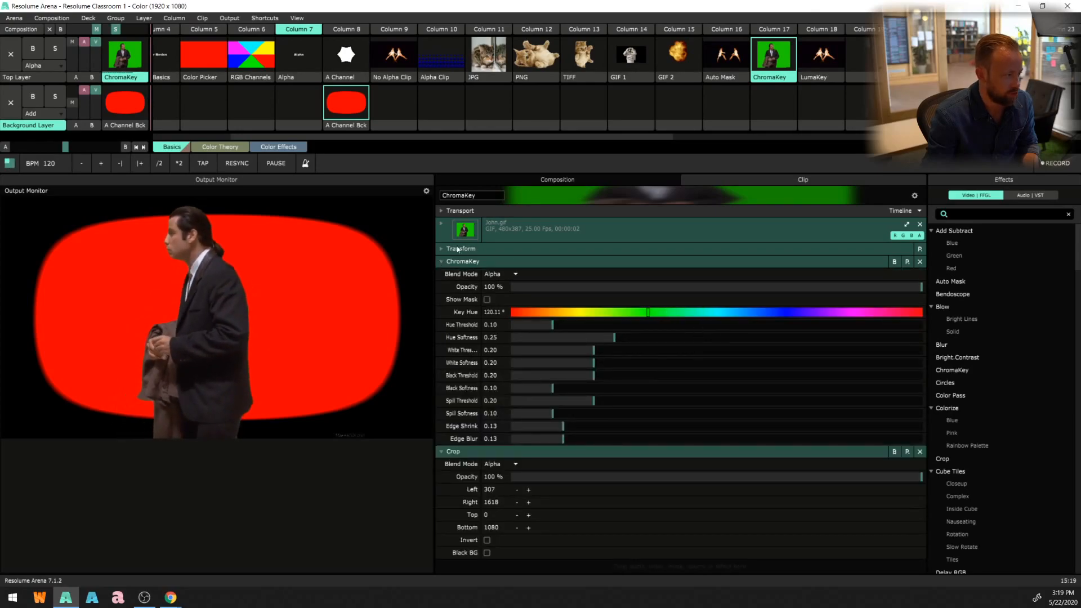
left_click(442, 261)
left_click(441, 274)
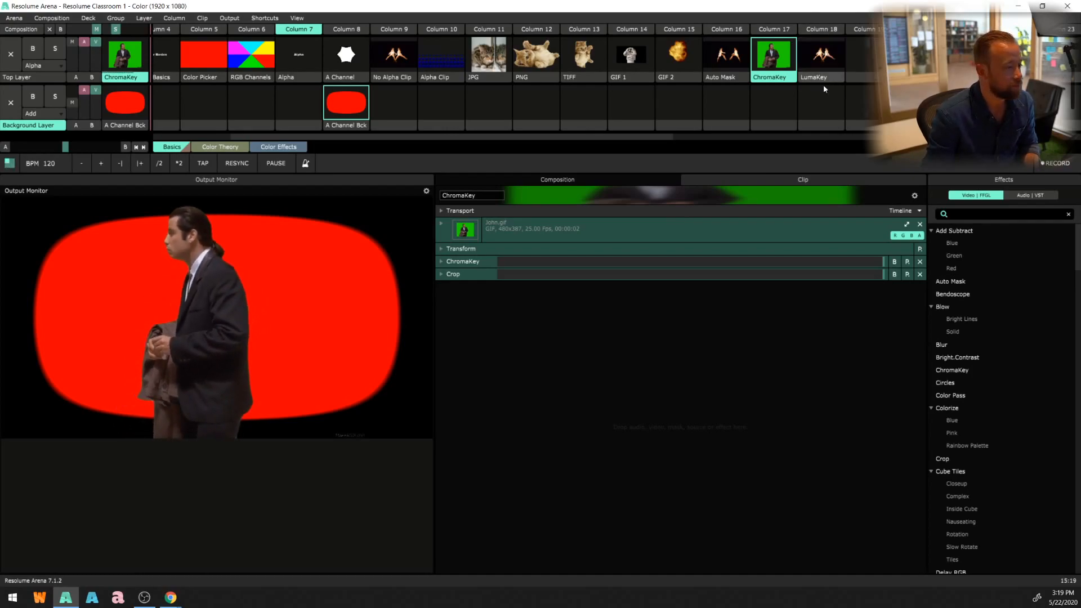
- Launch the LumaKey clip and vary the top layer's video opacity until the clip's black background is keyed out
left_click(825, 64)
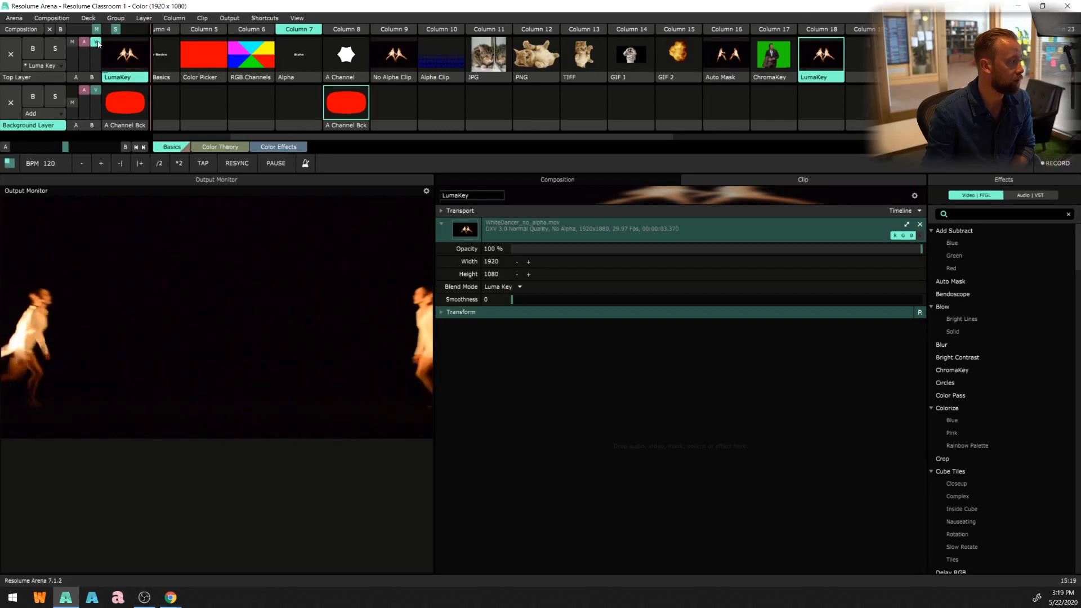
left_click(98, 43)
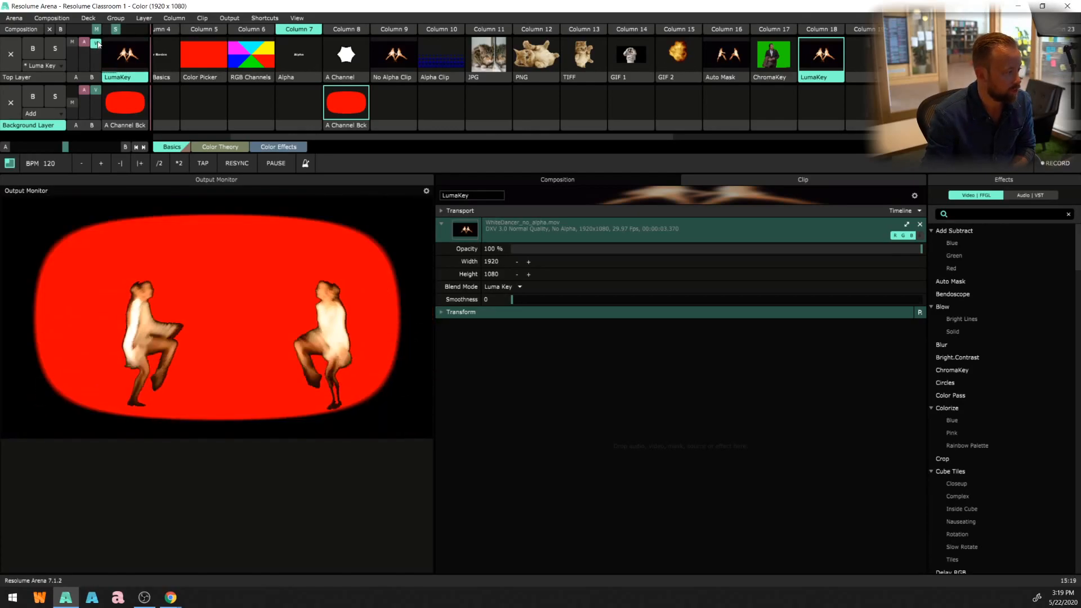
mouse_move(98, 43)
left_mouse_down()
mouse_move(99, 65)
mouse_move(100, 43)
left_mouse_up()
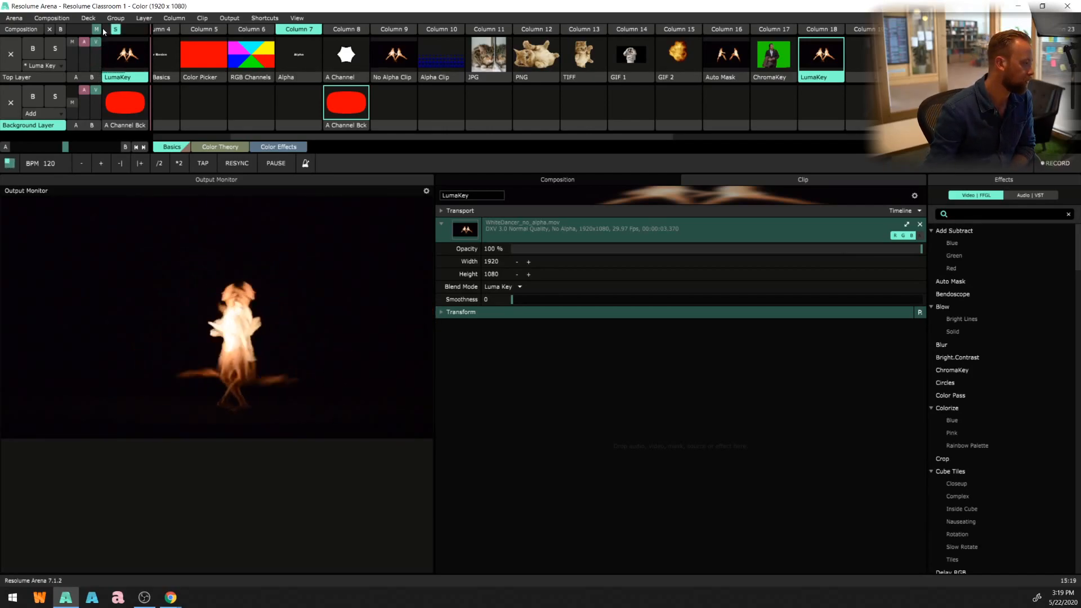
left_click(99, 43)
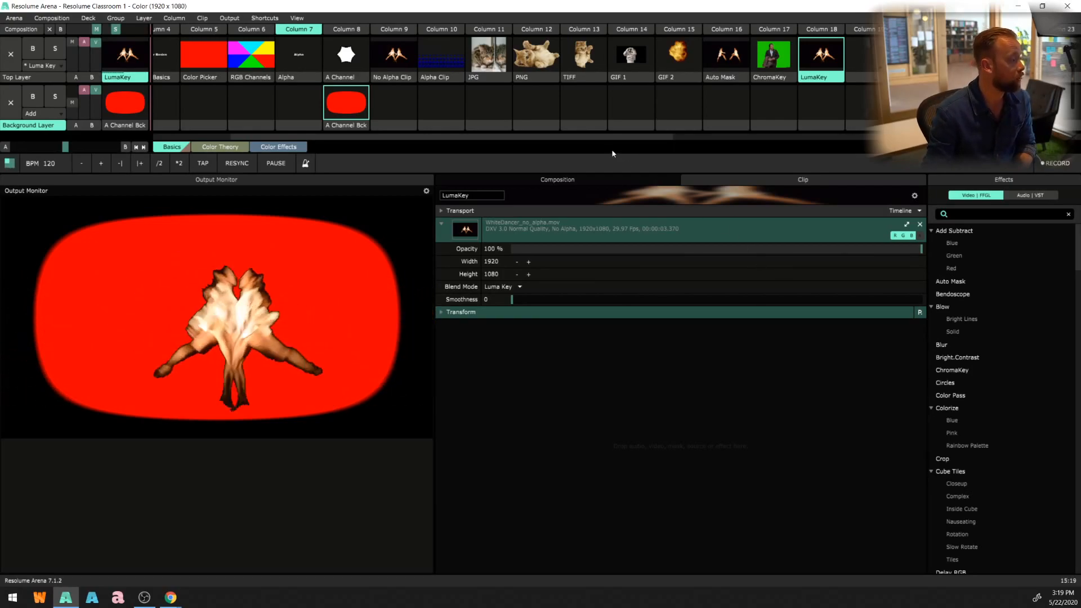
- Compare the masking clips by launching ChromaKey, Auto Mask, ChromaKey and LumaKey in turn
left_click(772, 55)
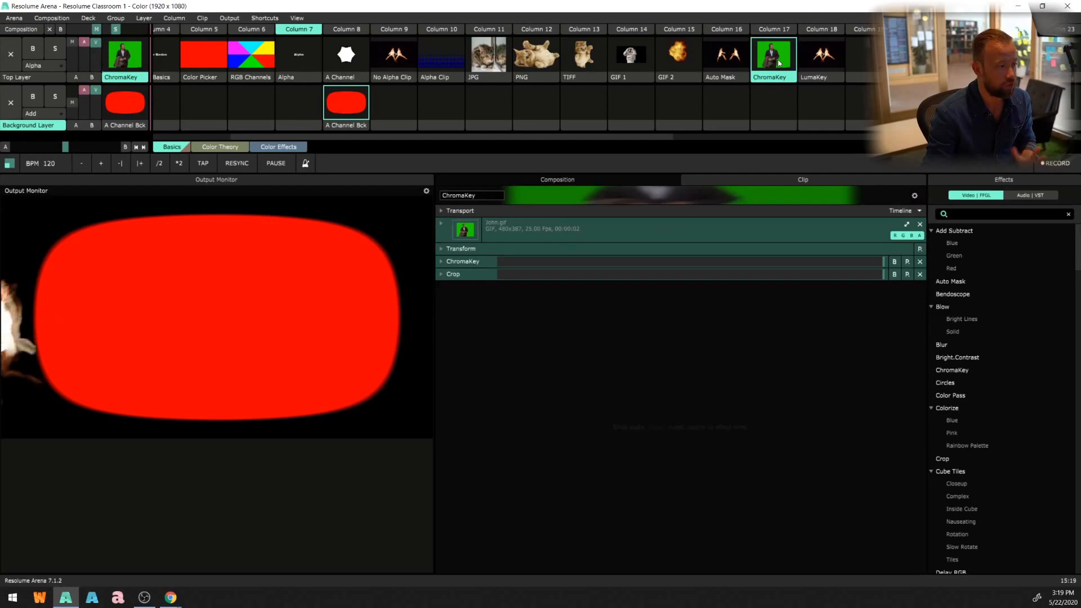
left_click(719, 56)
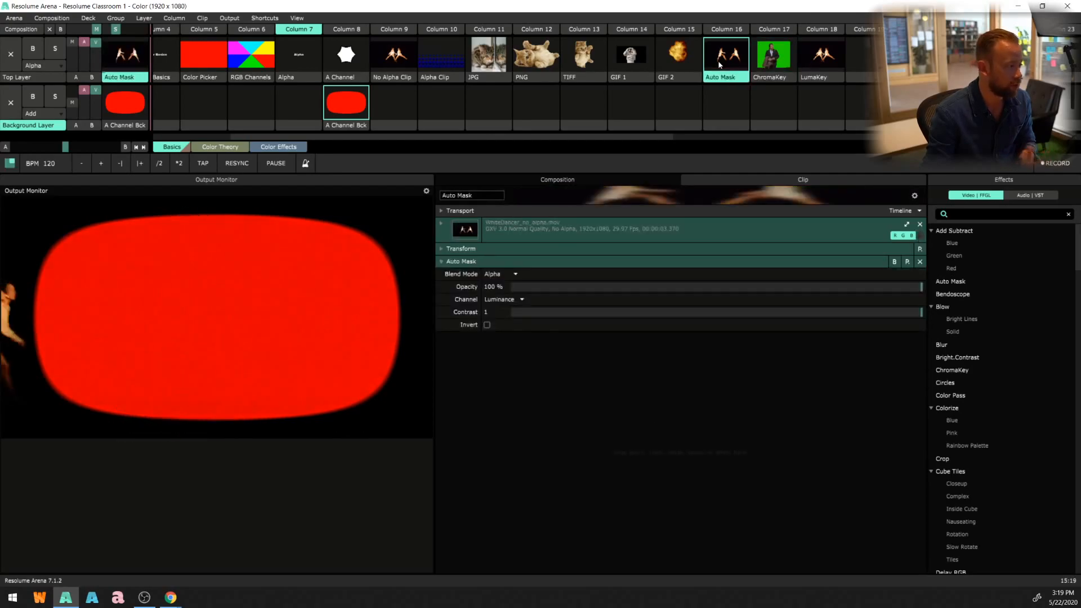
left_click(769, 64)
left_click(822, 56)
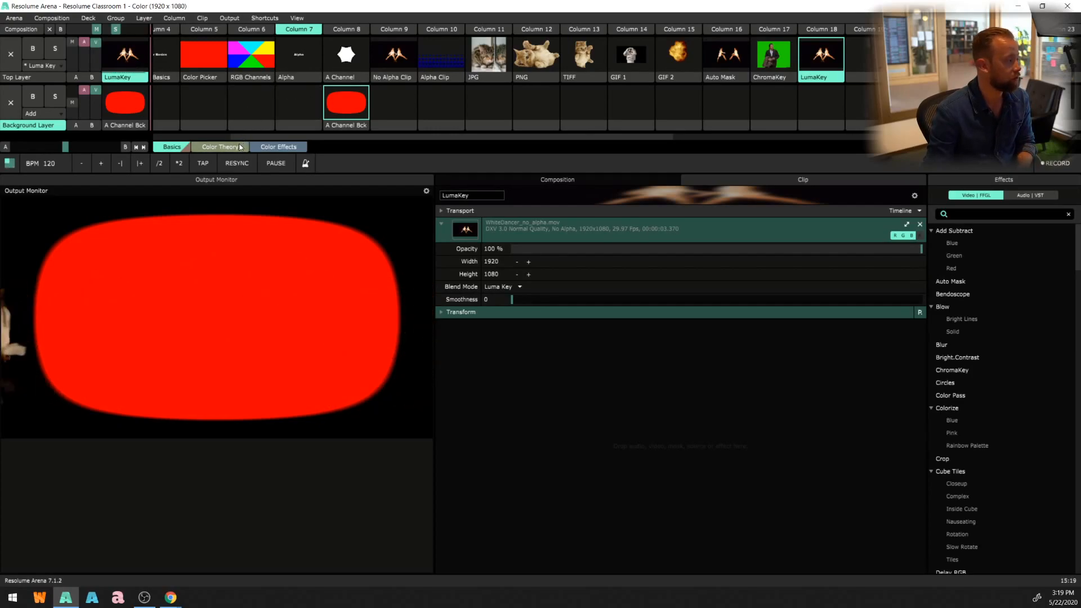
- Switch to the Color Theory deck, launch the Color Harmony clip, and look through the deck's columns
left_click(241, 147)
left_click(180, 59)
scroll(197, 112, "right", 10)
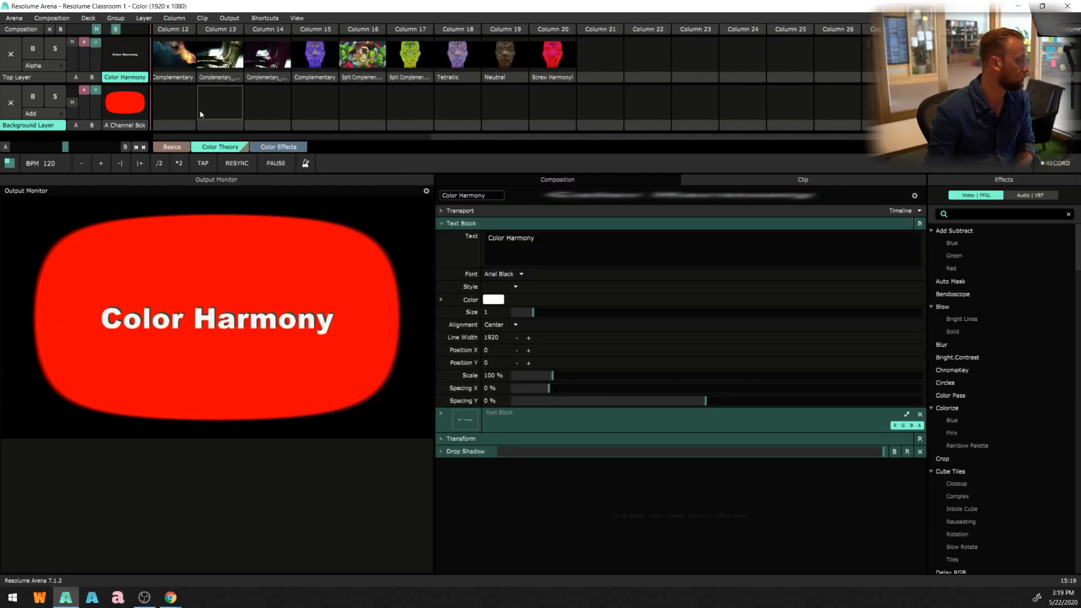
scroll(200, 114, "left", 10)
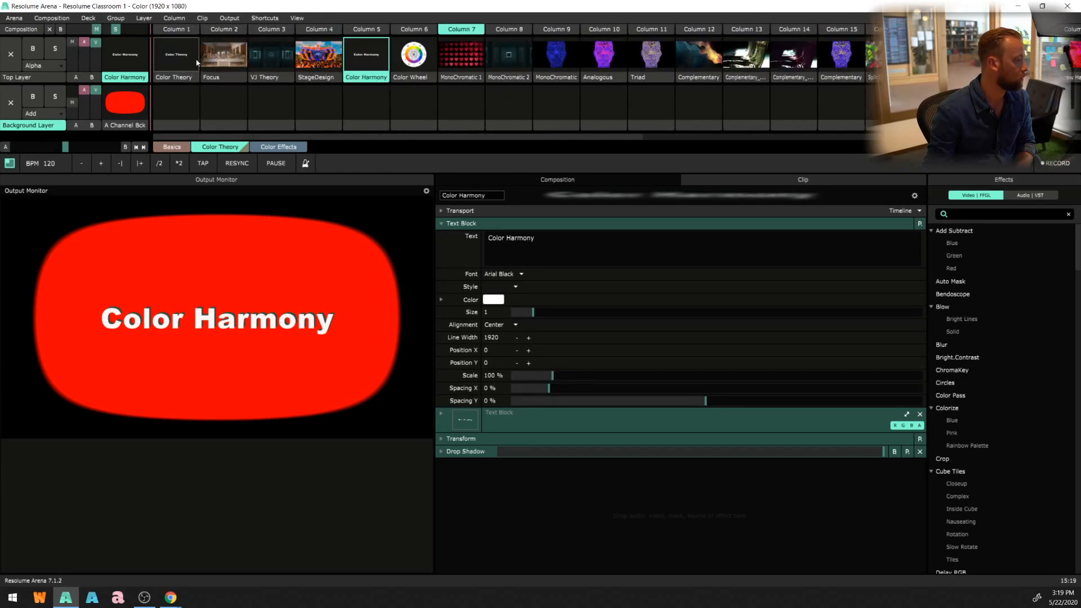
- Launch the Color Theory title with the Background Layer cleared, followed by the Focus and VJ Theory clips
left_click(196, 60)
left_click(186, 102)
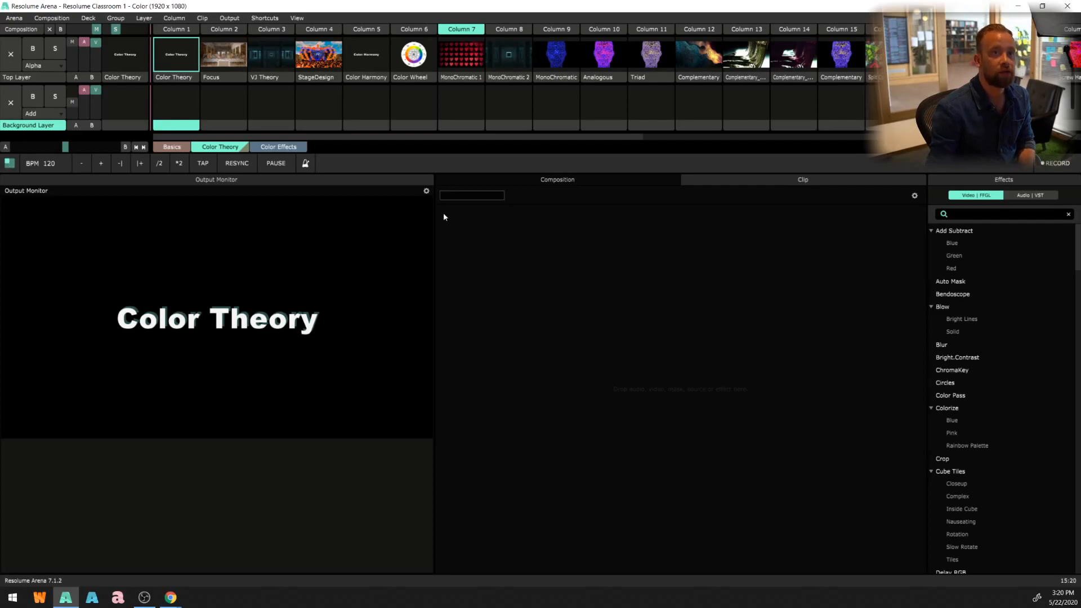
left_click(228, 58)
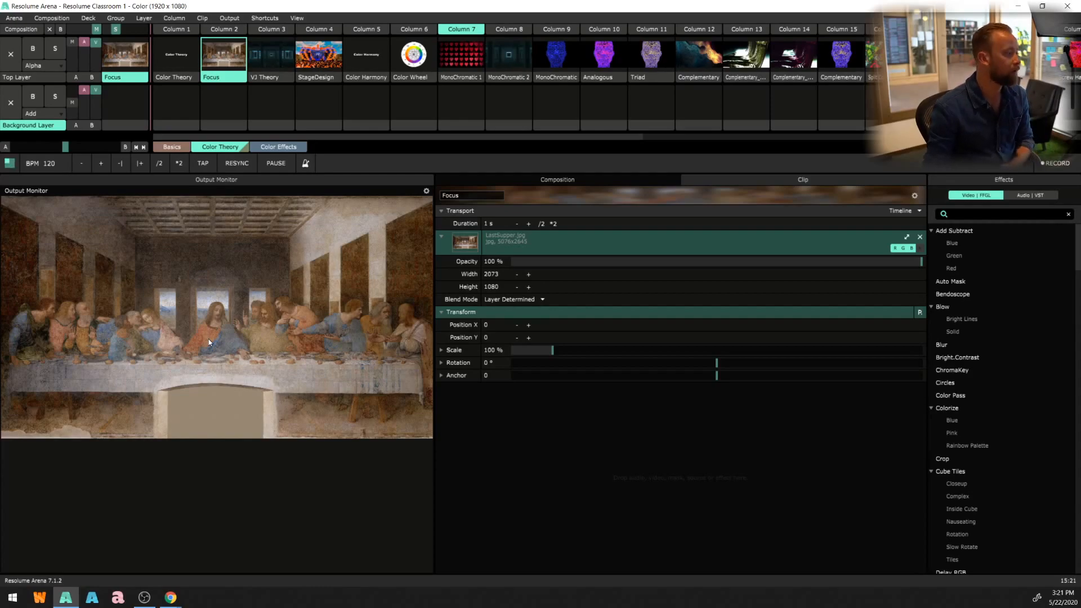
left_click(267, 66)
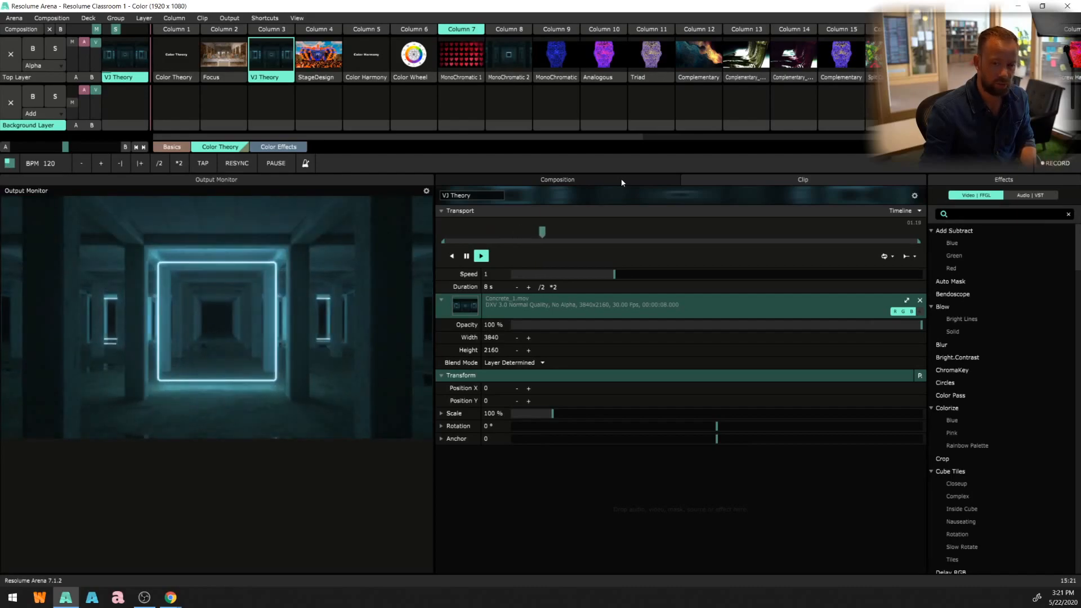
- Show the composition's settings and collapse the Composition, Audio, Video, CrossFader and Transform sections
left_click(622, 181)
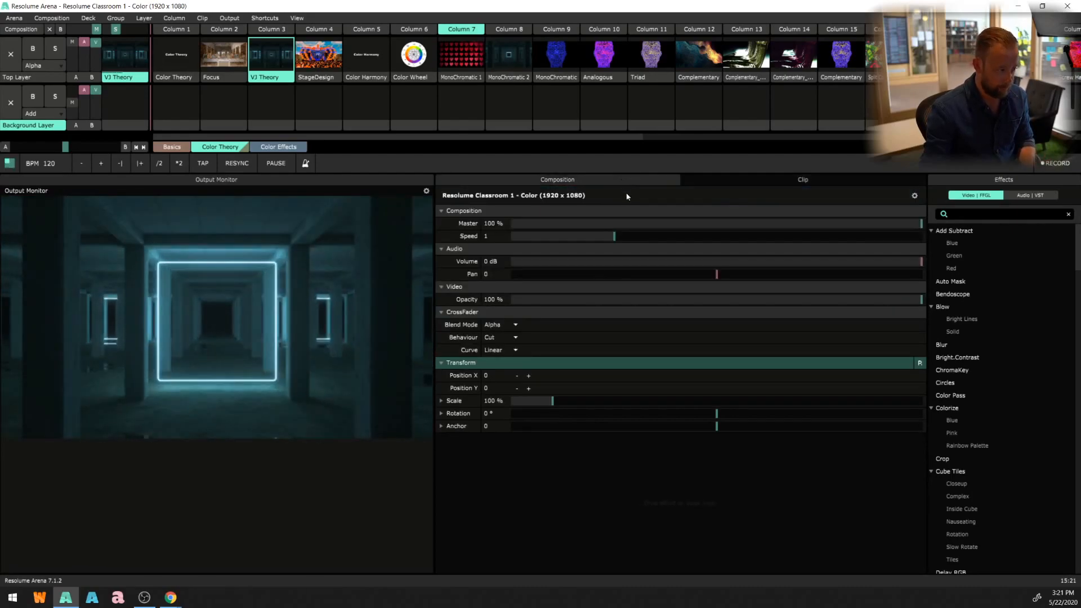
left_click(463, 210)
left_click(455, 223)
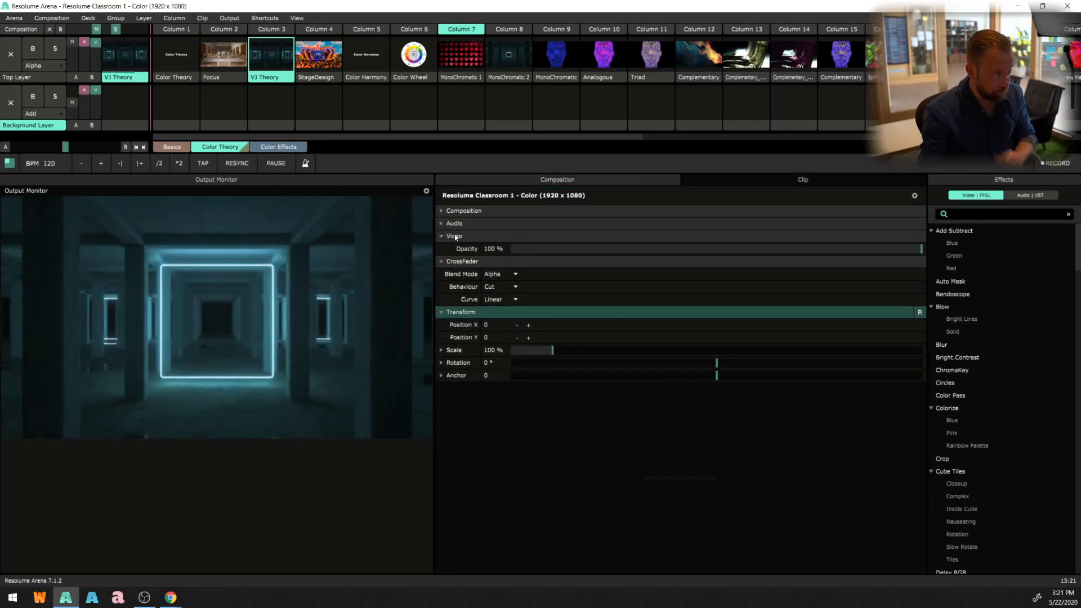
left_click(455, 236)
left_click(455, 248)
left_click(456, 261)
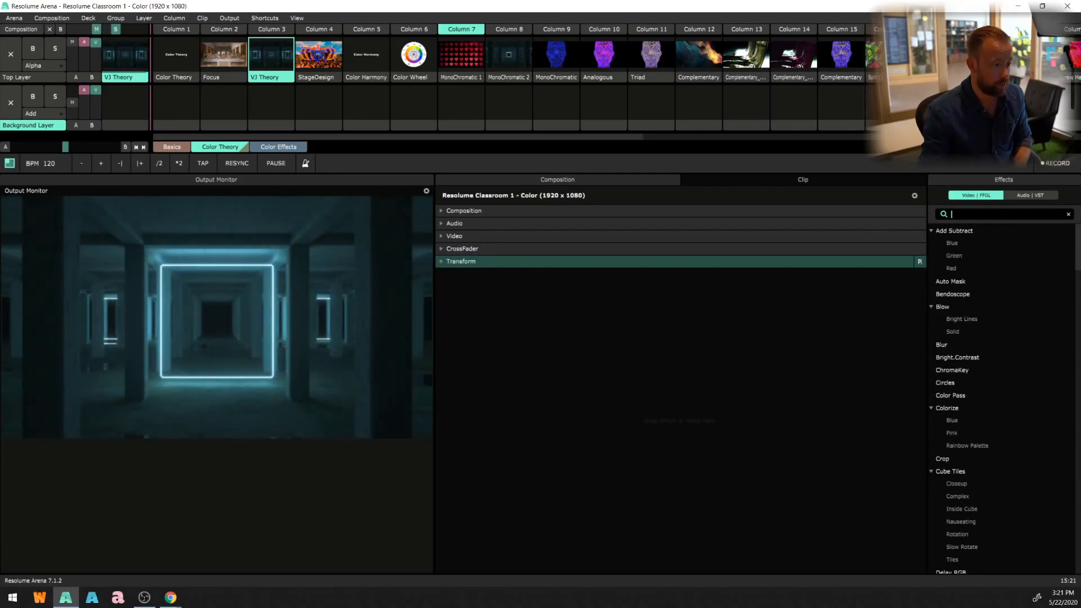
- Find the Bright.Contrast effect with "bri", add it to the composition, and try its Brightness before restoring it to 0 %
type("bri")
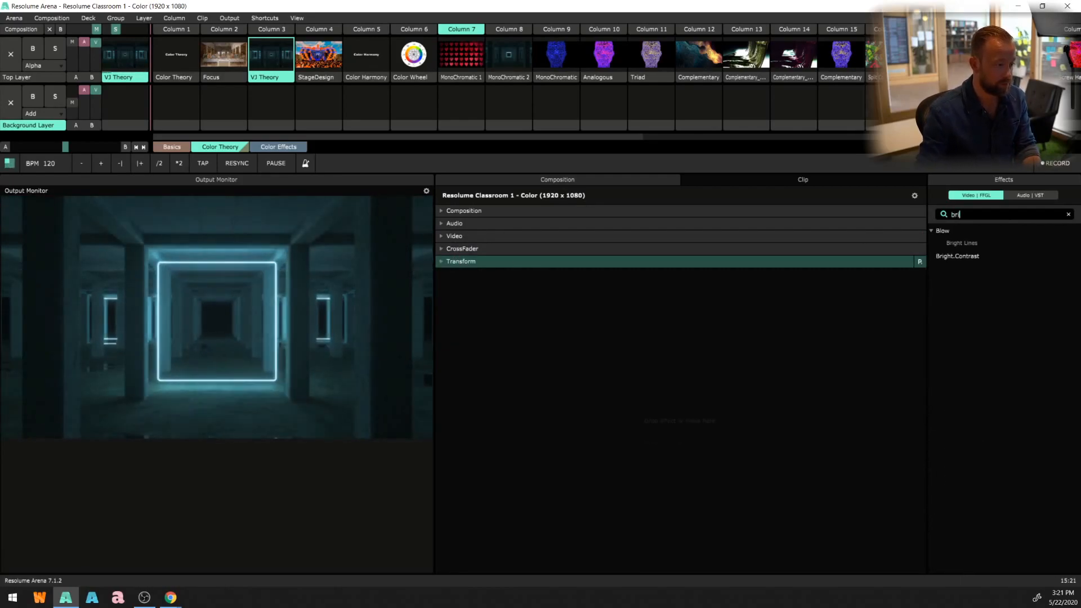
left_click_drag(957, 257, 670, 357)
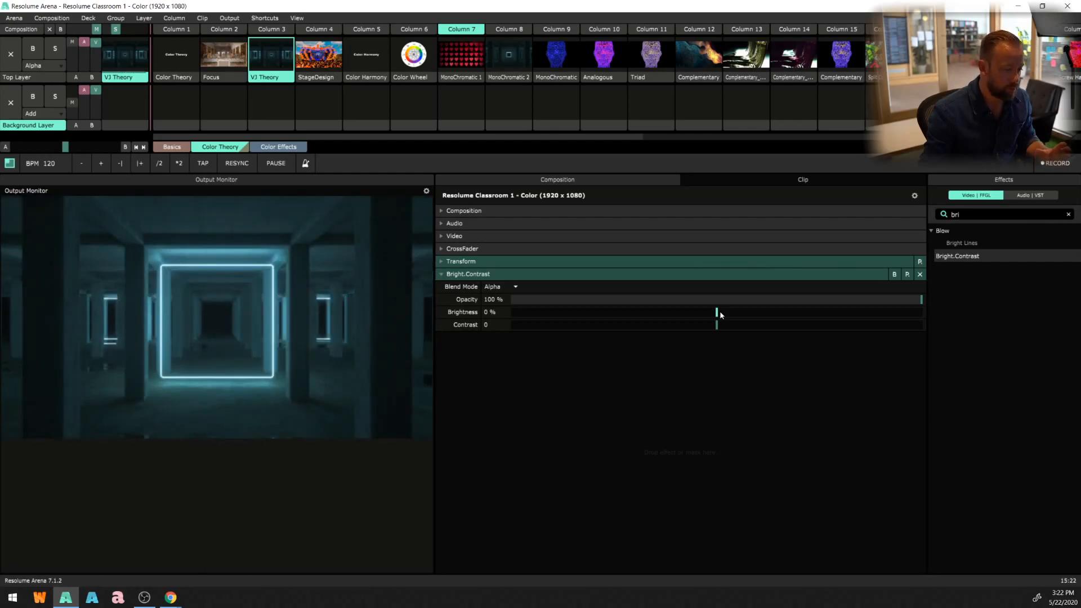
left_click(720, 312)
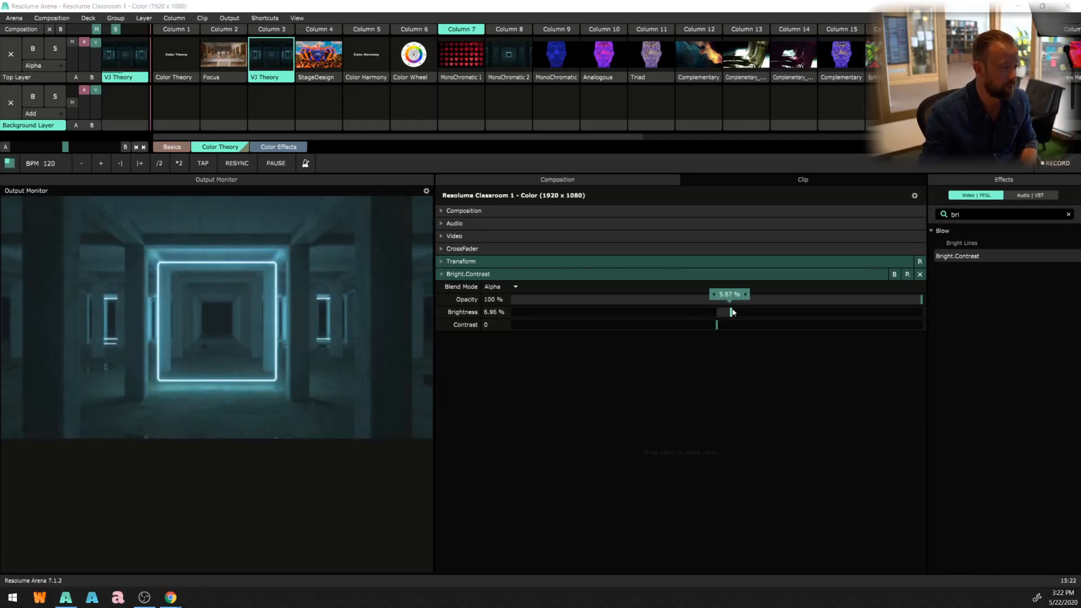
left_click(714, 313)
left_click_drag(714, 313, 718, 335)
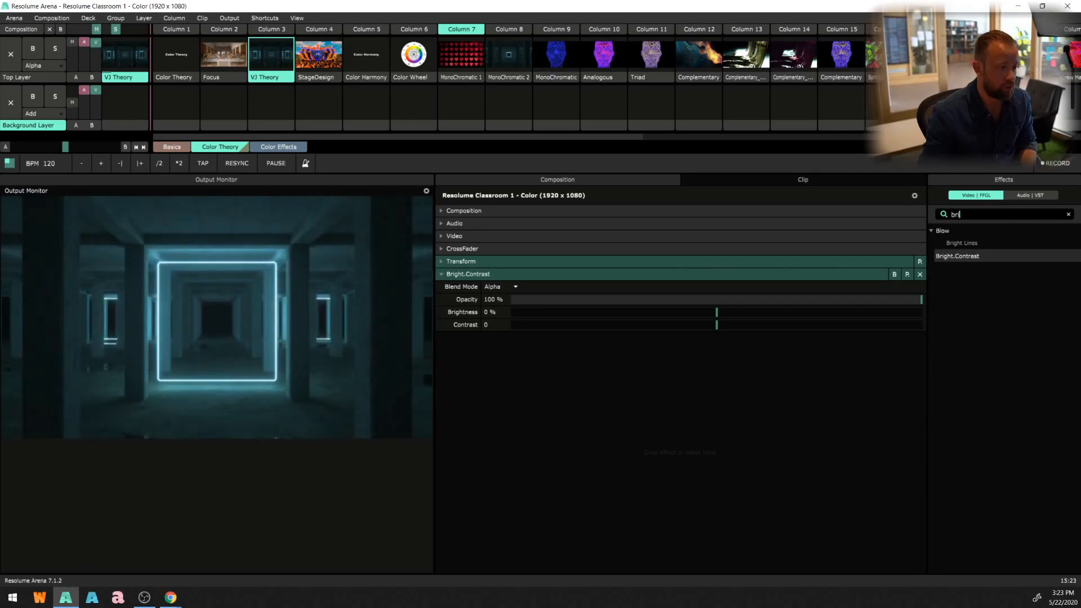
- Find the Hue Rotate effect with "hue", add it to the composition, and try different Hue Rotate values, ending at 0.51
key("ctrl+a")
type("hue")
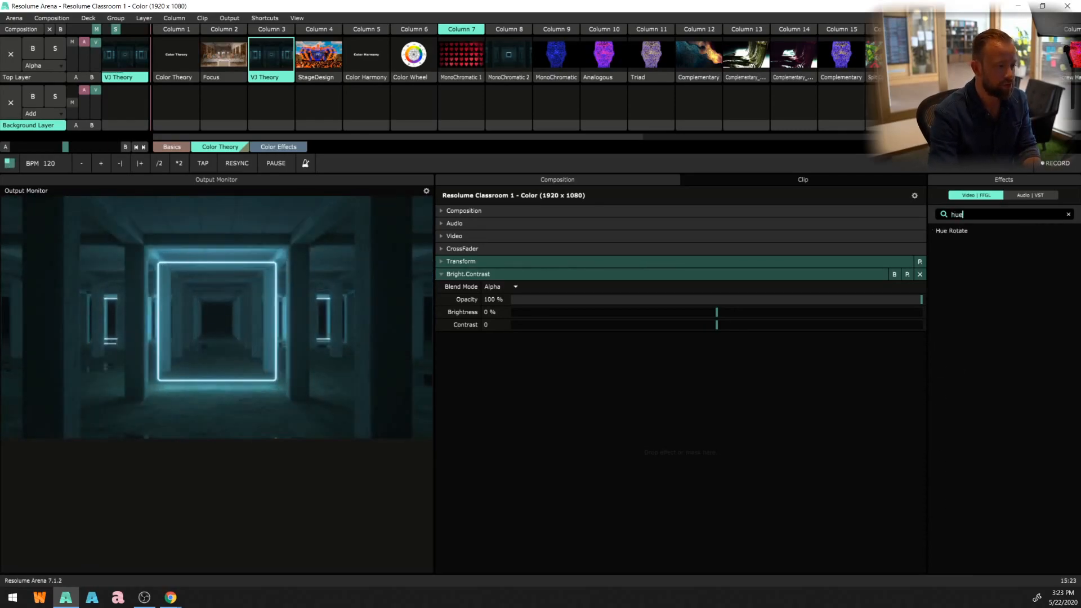
left_click_drag(972, 234, 694, 341)
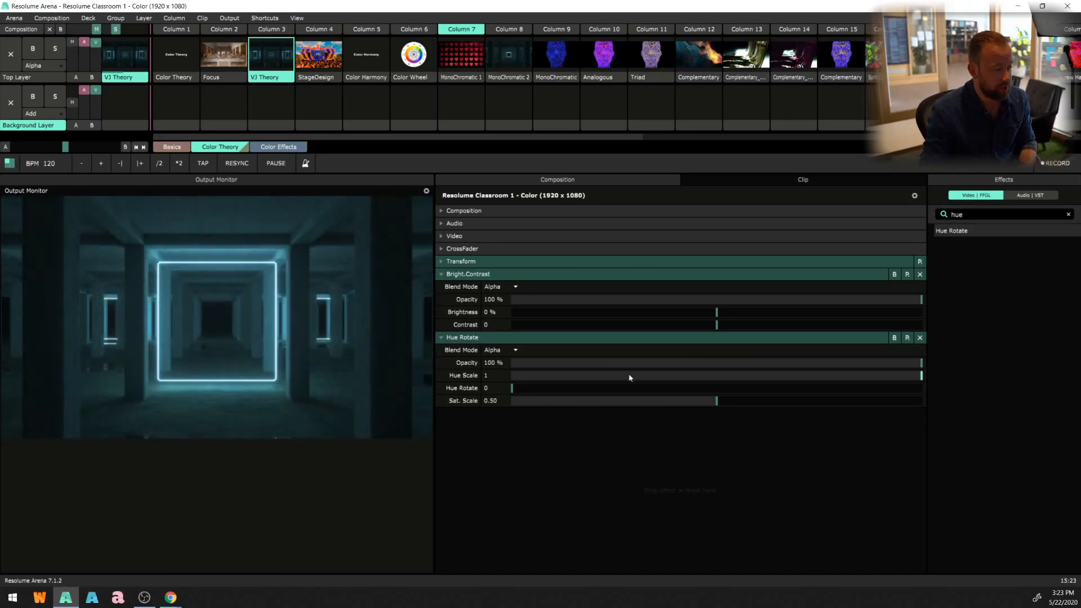
left_click_drag(547, 389, 764, 388)
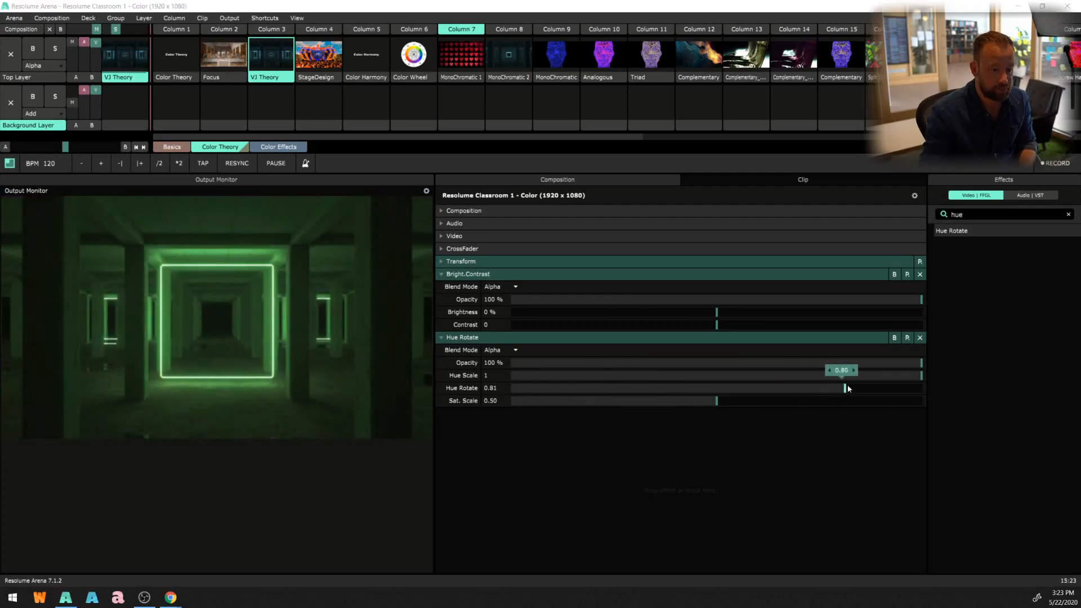
left_click_drag(846, 387, 718, 395)
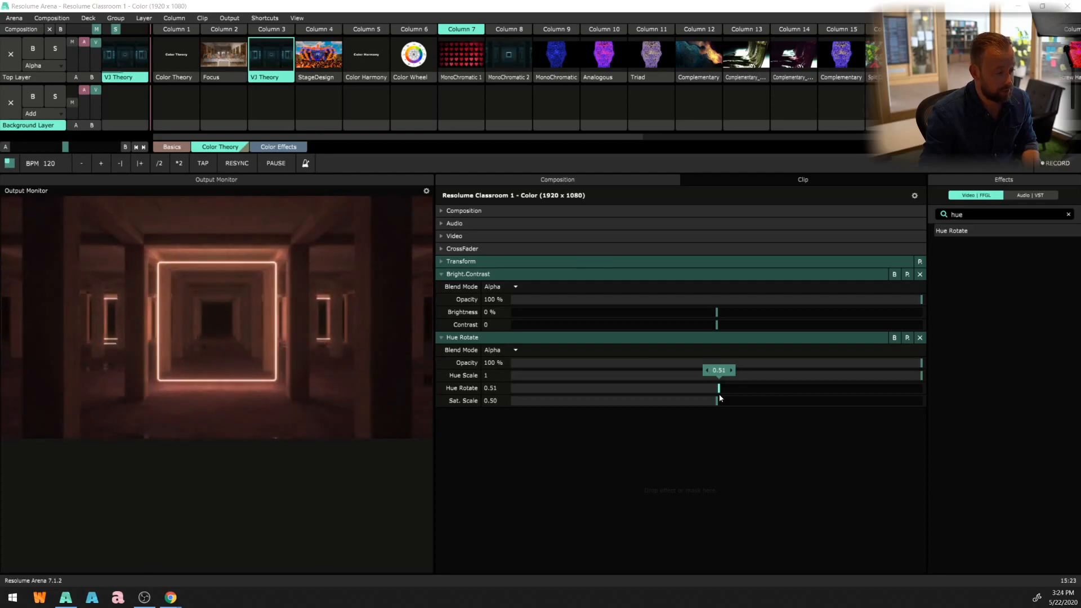
- Set the Hue Rotate effect's Sat. Scale to 0.77 and its Hue Rotate to 0.36
left_click_drag(719, 398, 827, 400)
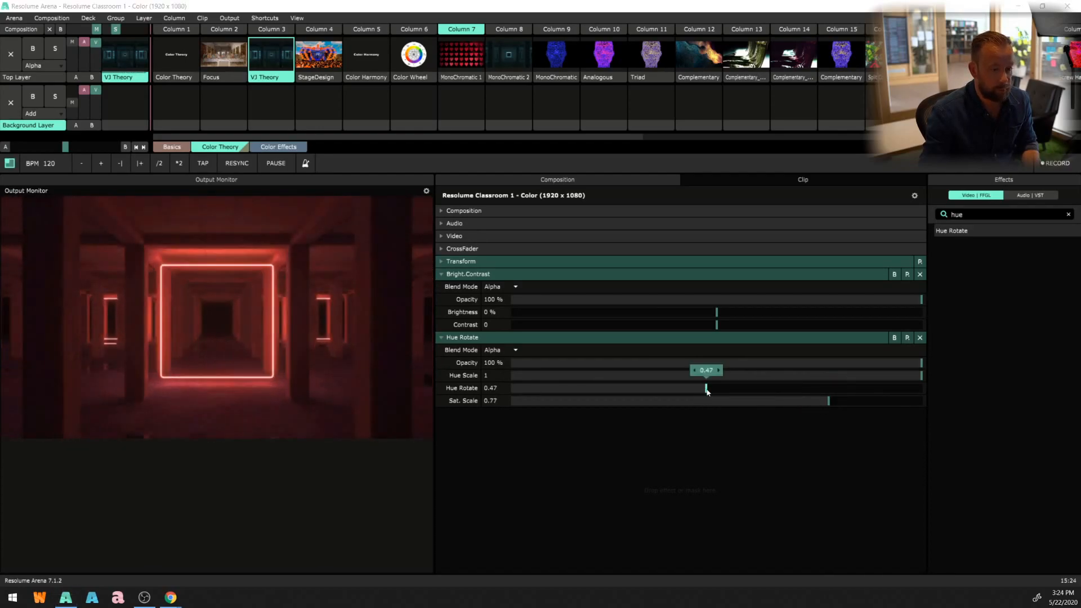
left_click_drag(707, 391, 660, 389)
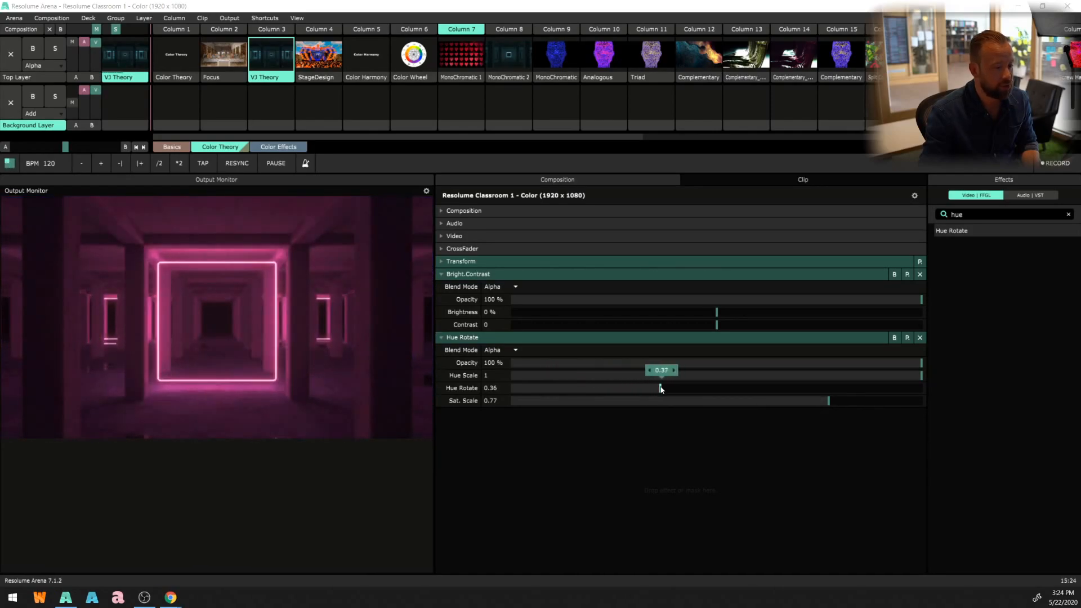
- Animate the Hue Rotate parameter on a Timeline and try durations of 40 and 1.250 seconds
right_click(439, 388)
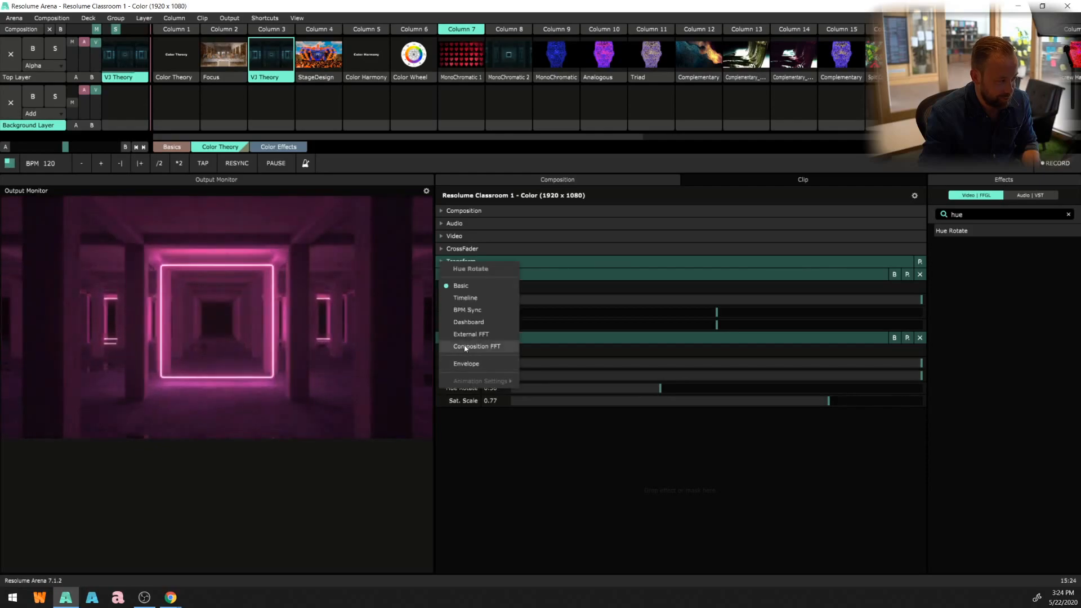
left_click(465, 298)
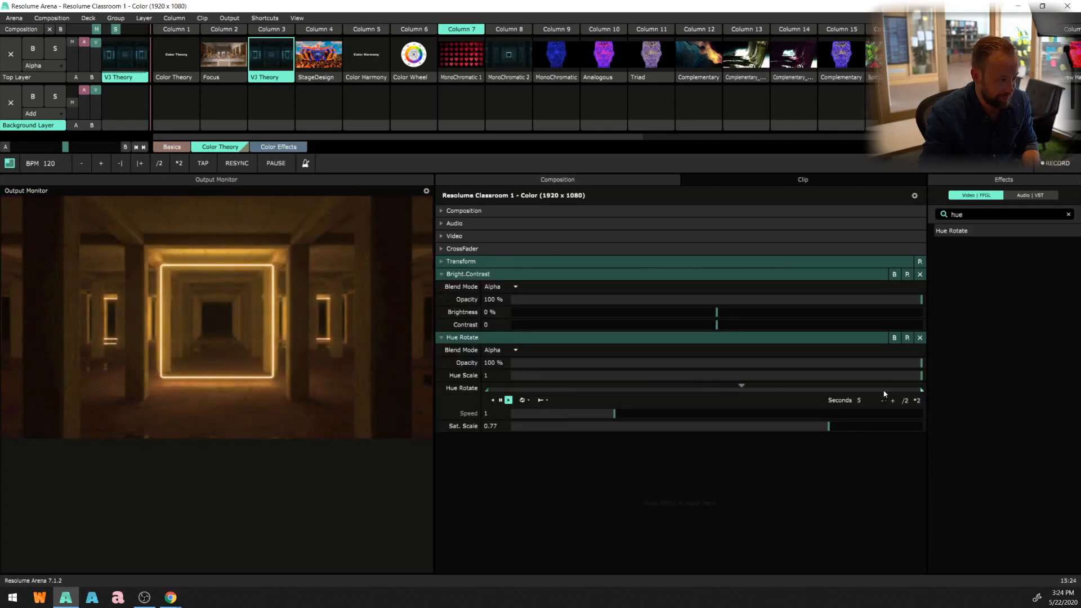
left_click(904, 400)
left_click(905, 400)
left_click(904, 401)
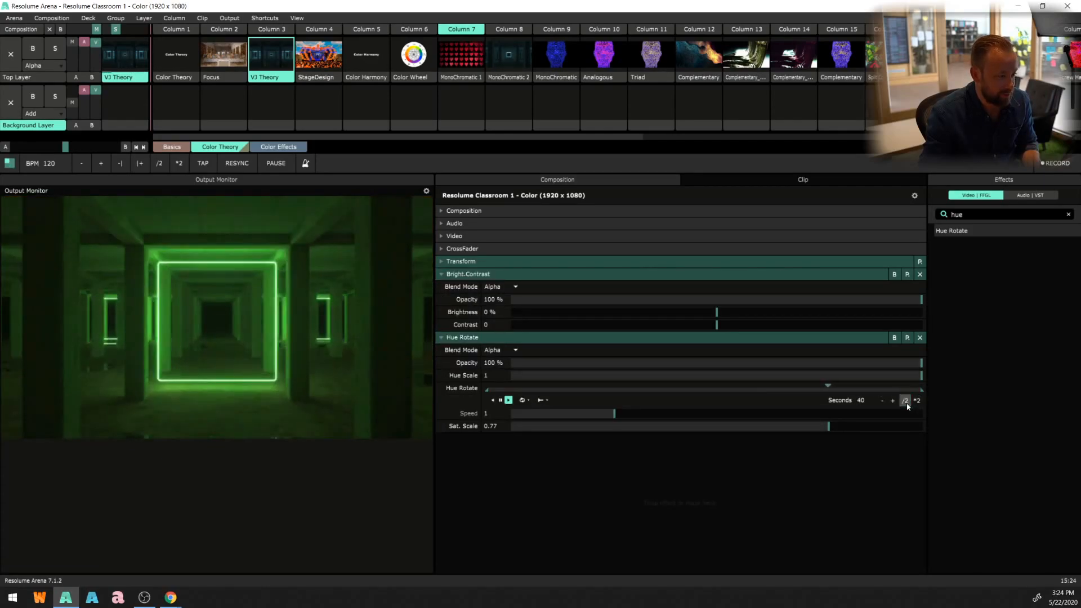
left_click(905, 400)
left_click(904, 400)
left_click(905, 401)
left_click(904, 400)
left_click(905, 400)
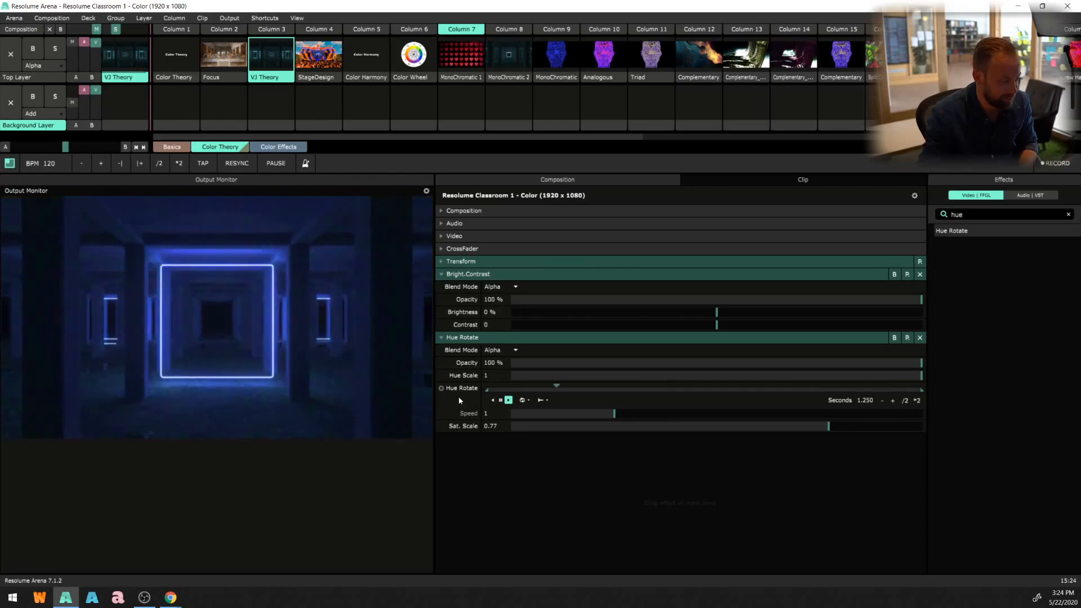
- Return the Hue Rotate parameter to Basic at 0 and collapse the Bright.Contrast and Hue Rotate effects
left_click(441, 388)
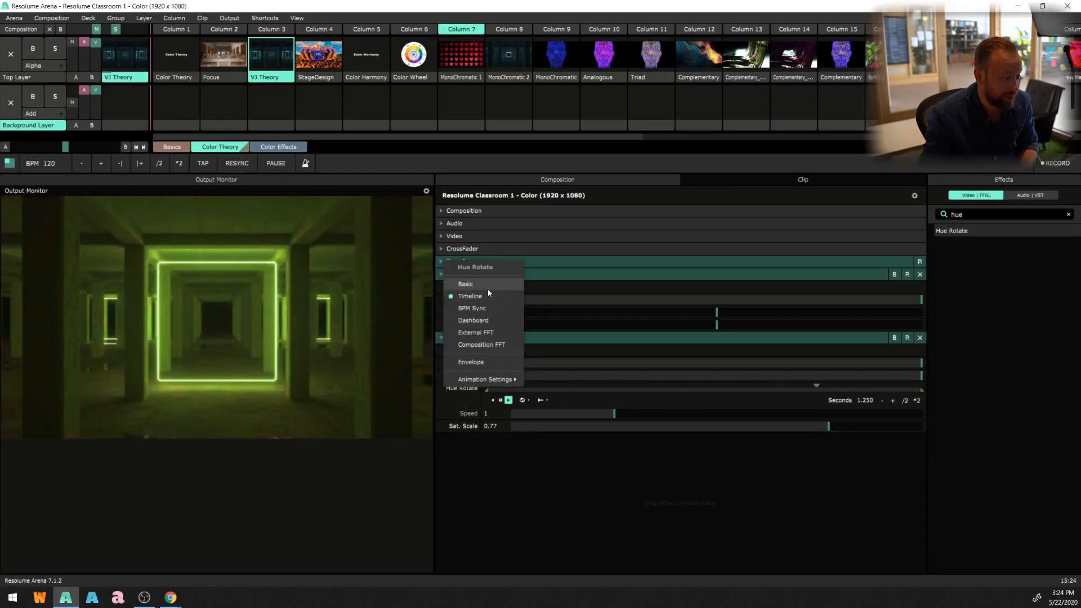
left_click(488, 288)
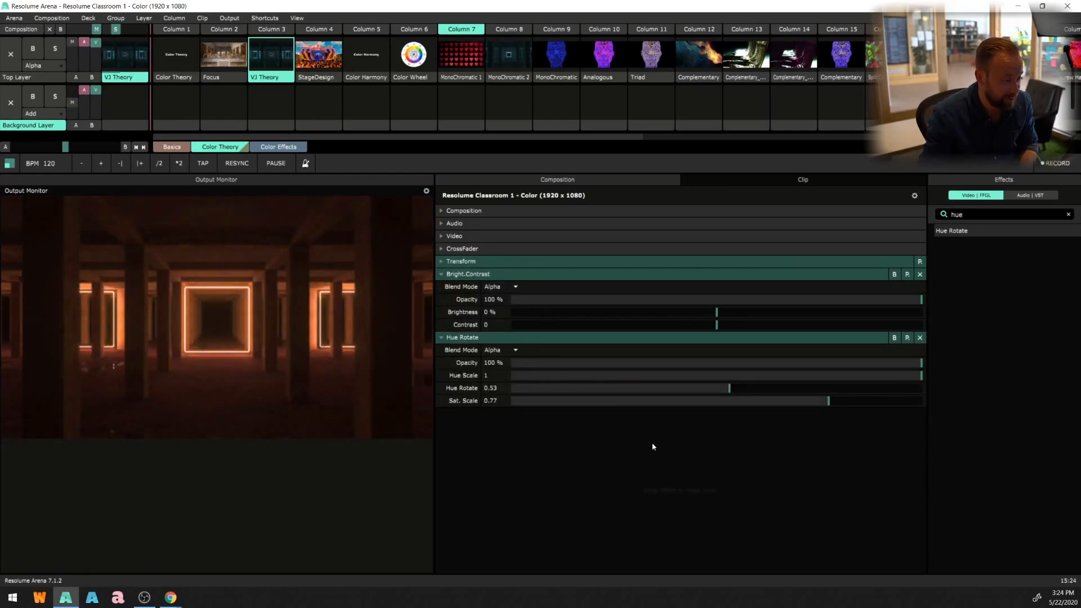
right_click(727, 390)
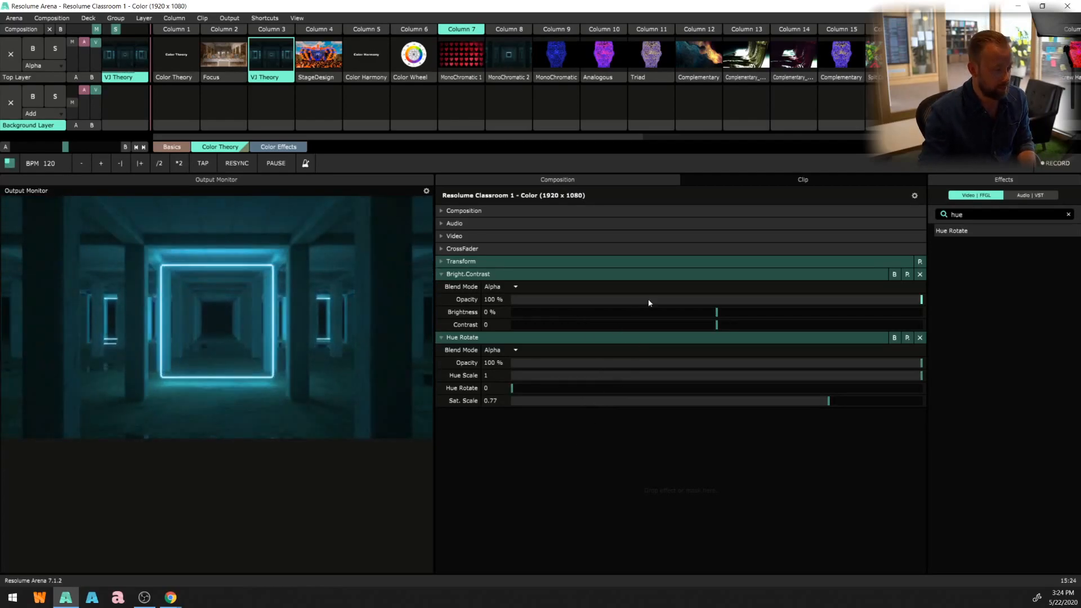
left_click(445, 275)
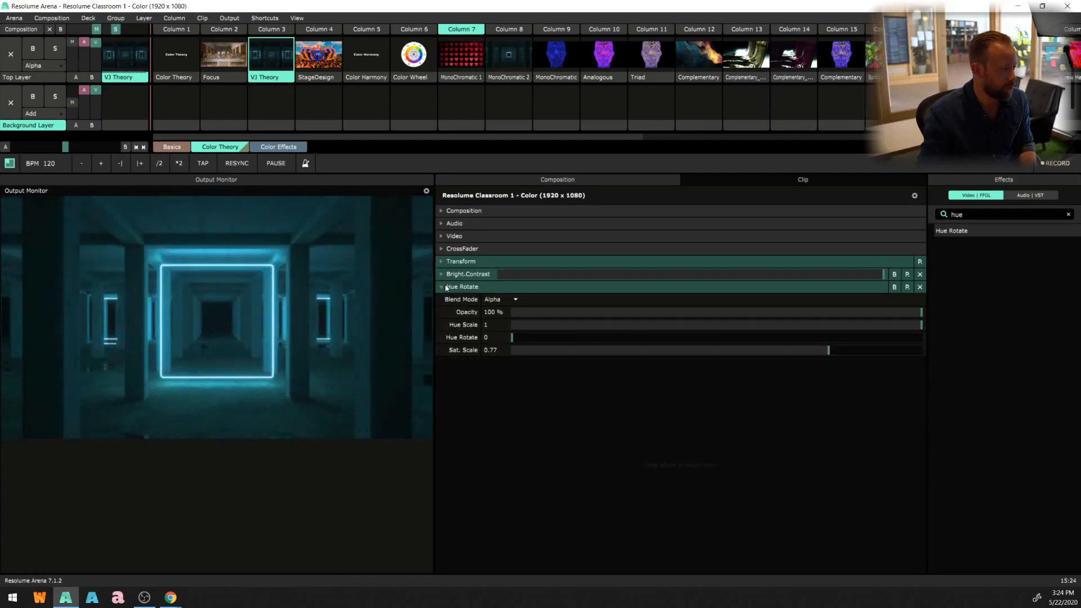
left_click(446, 287)
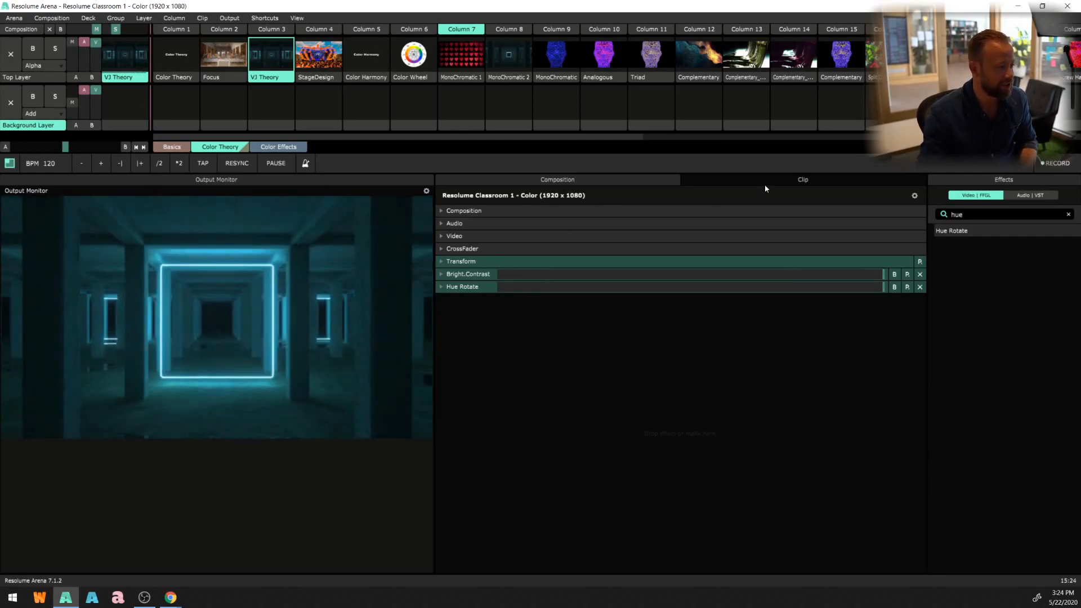
- Try Random playback on the VJ Theory clip with Interval values of 0.04 and 0.50, and restore Loop
left_click(778, 181)
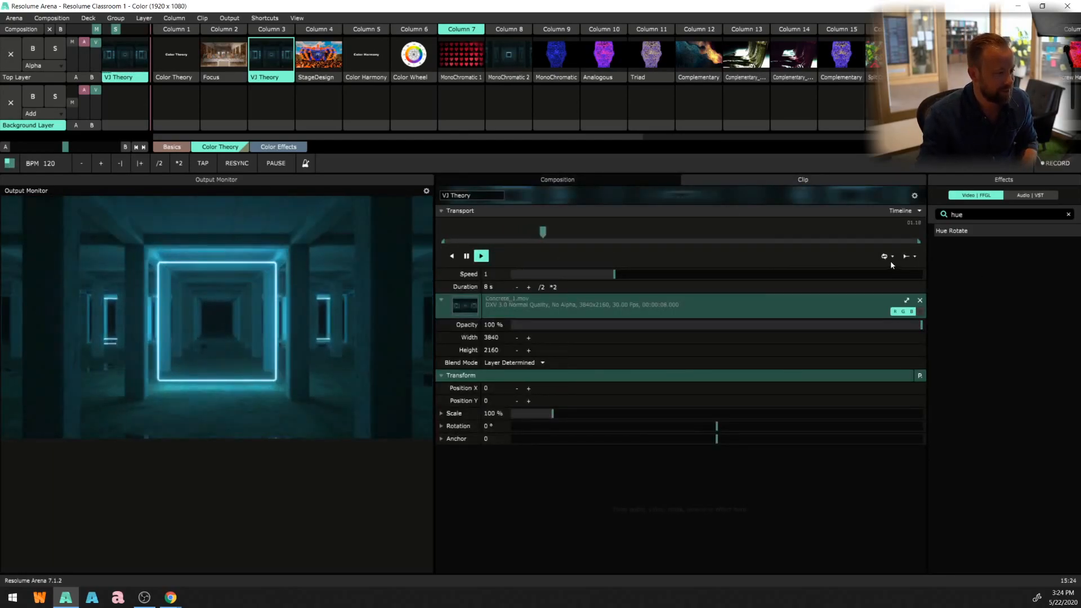
left_click(892, 257)
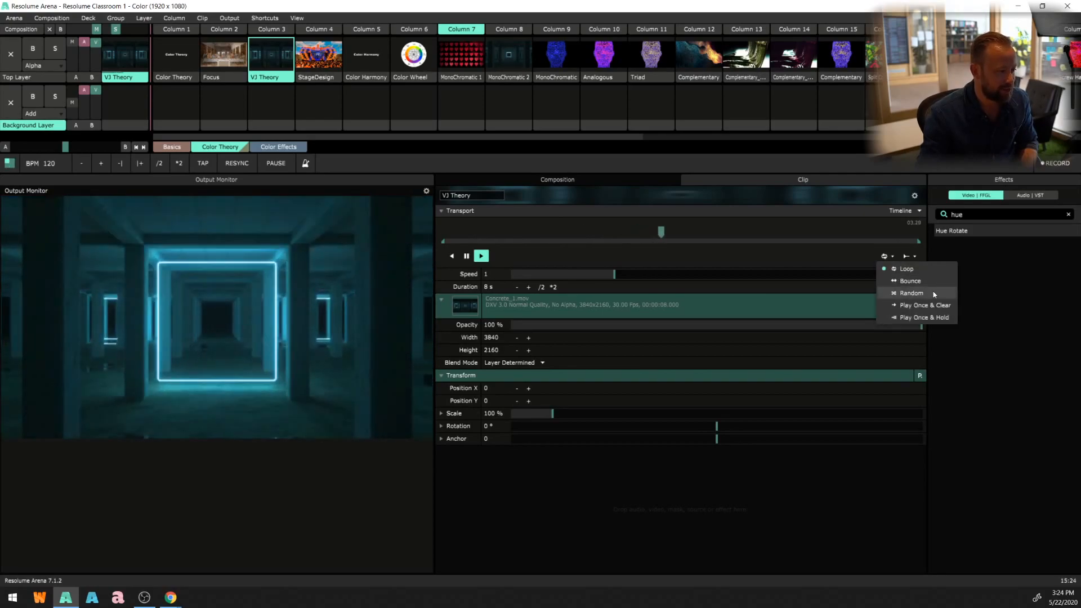
left_click(933, 294)
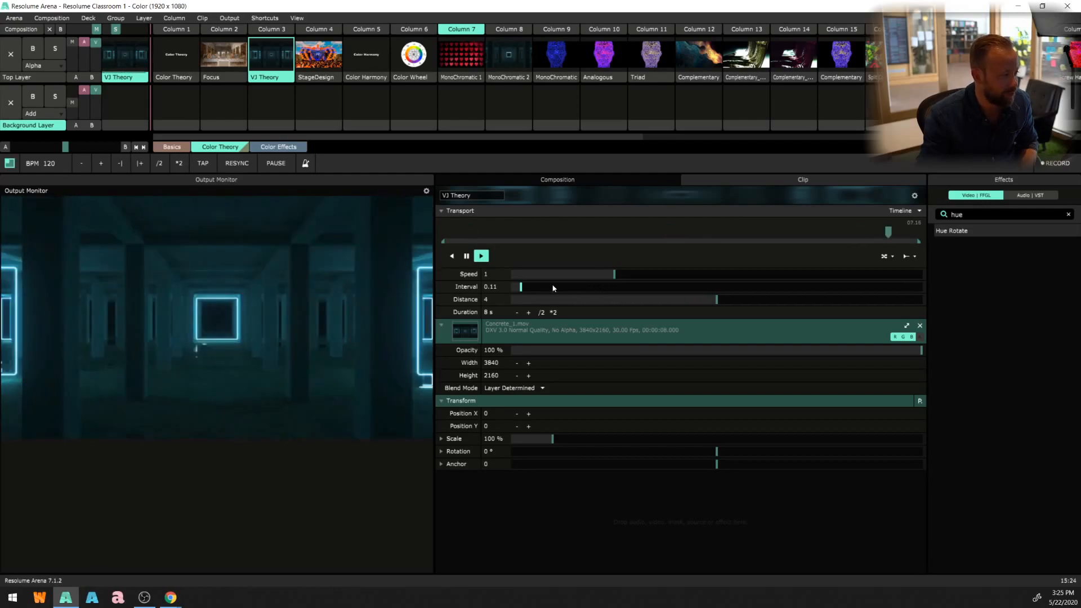
left_click_drag(521, 286, 514, 287)
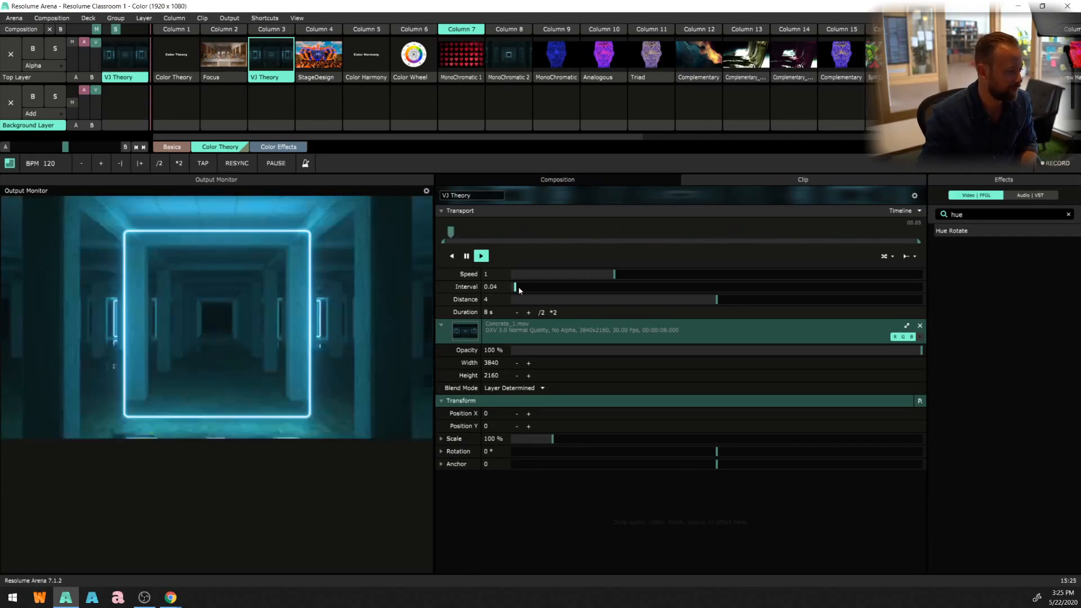
left_click_drag(514, 287, 552, 287)
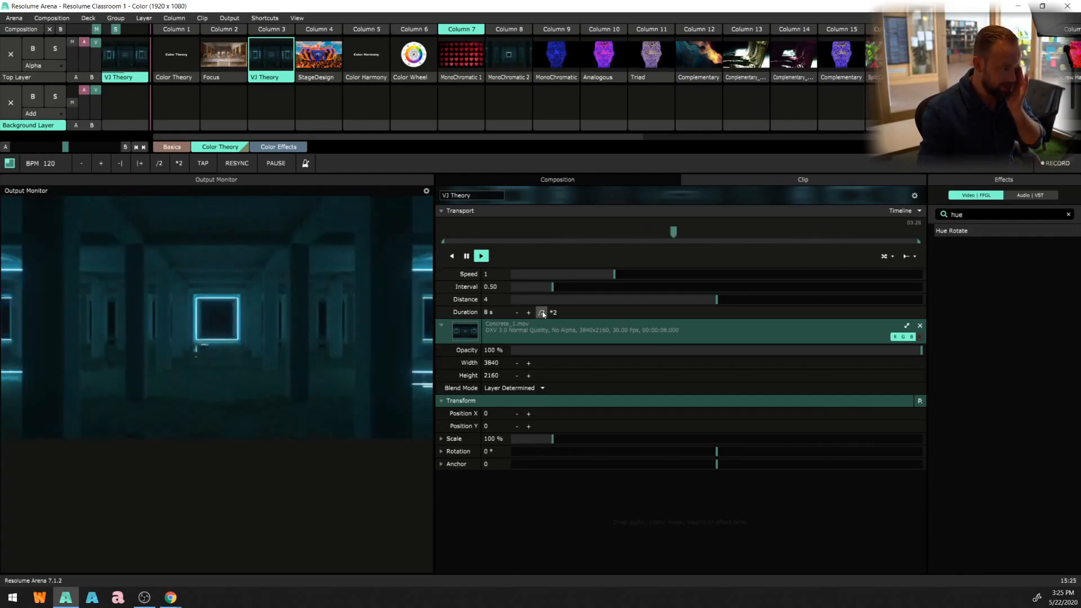
left_click(892, 258)
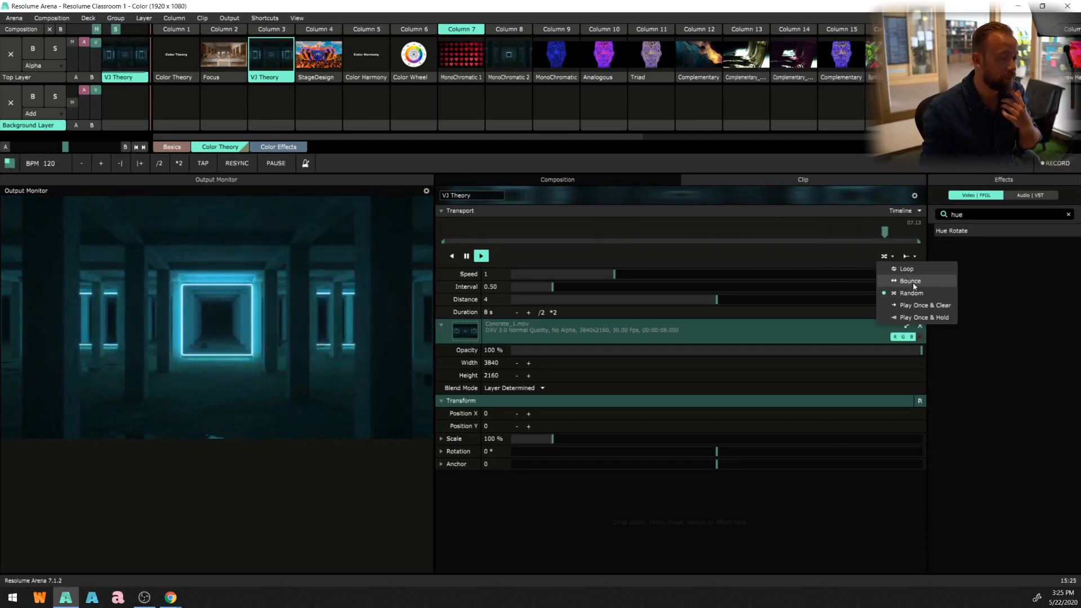
left_click(912, 270)
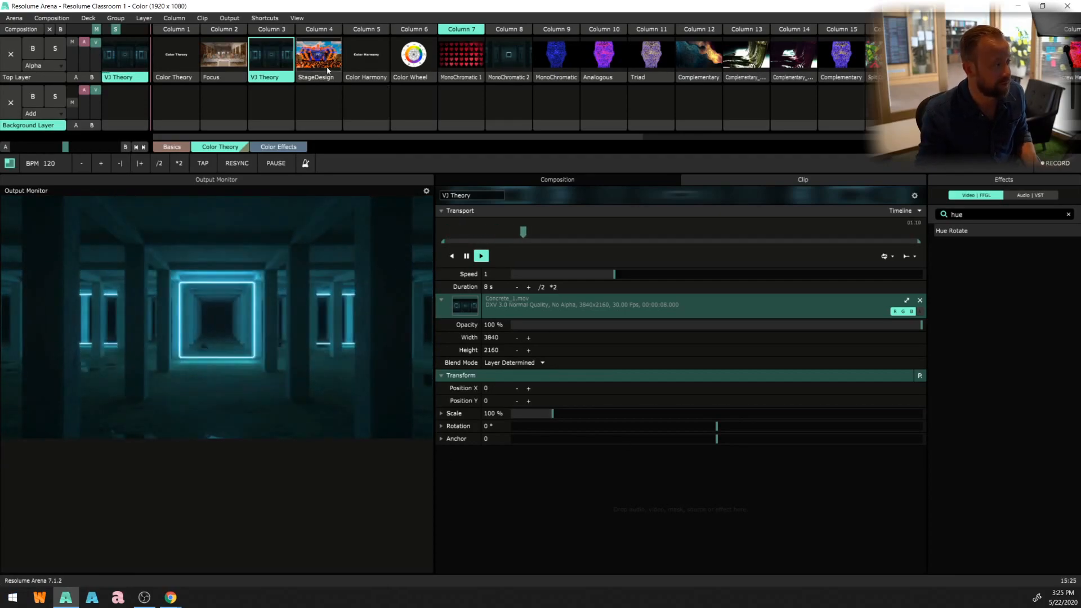
- Launch the StageDesign clip, followed by the Color Harmony title
left_click(325, 67)
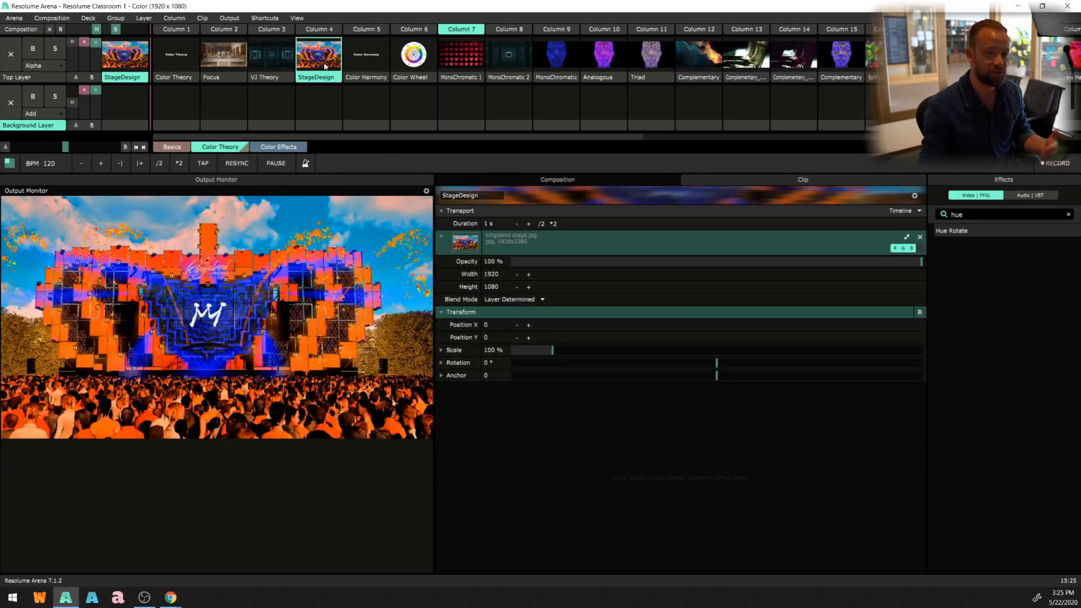
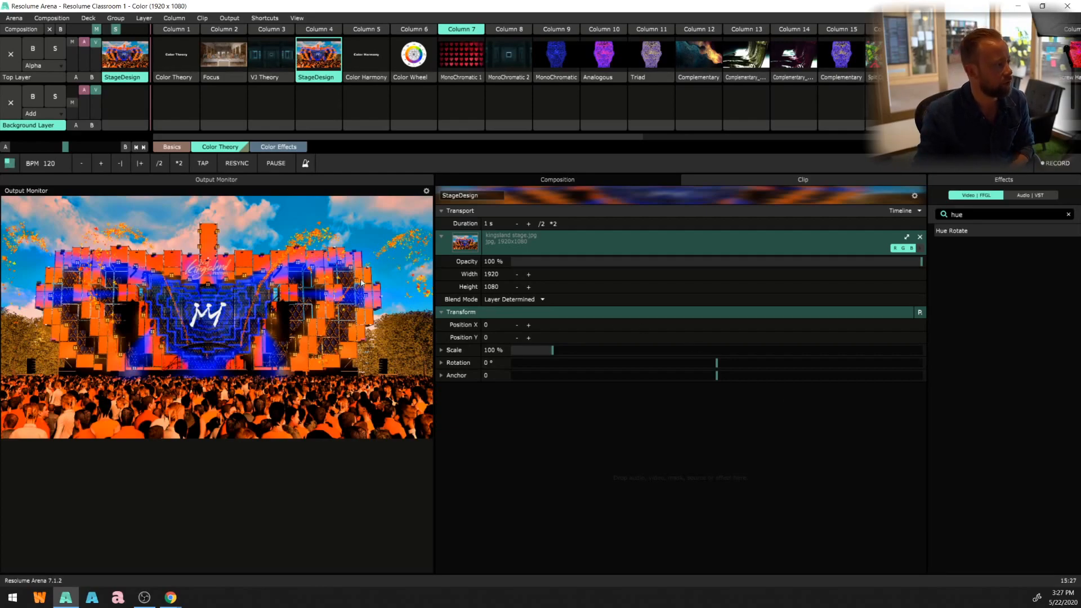
left_click(386, 53)
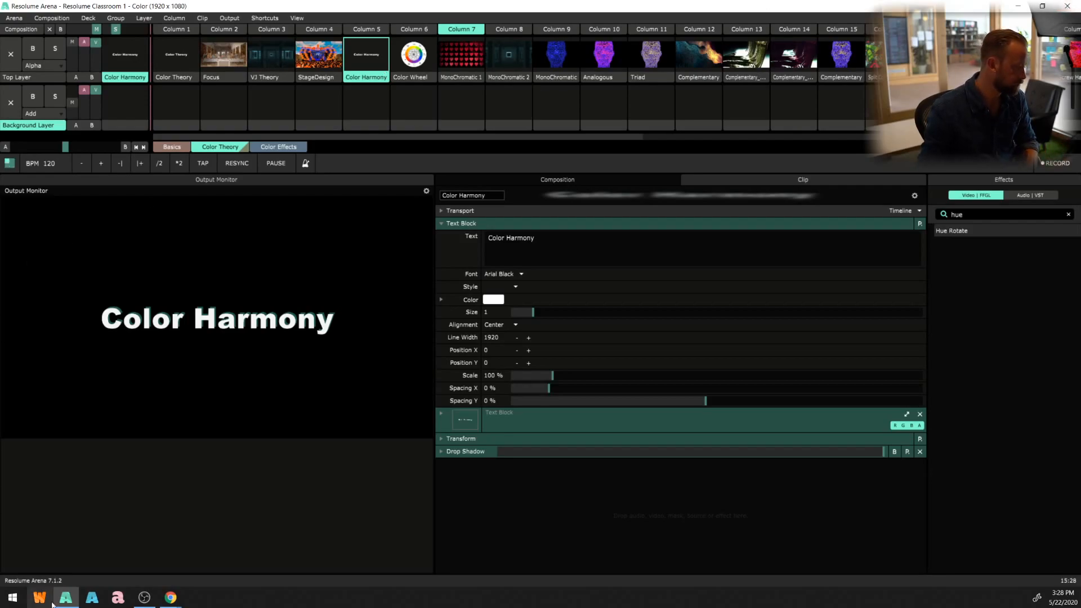
- Switch to Adobe Color in Chrome and try the harmony rules from Analogous through Complementary, ending on Double Split Complementary
left_click(169, 598)
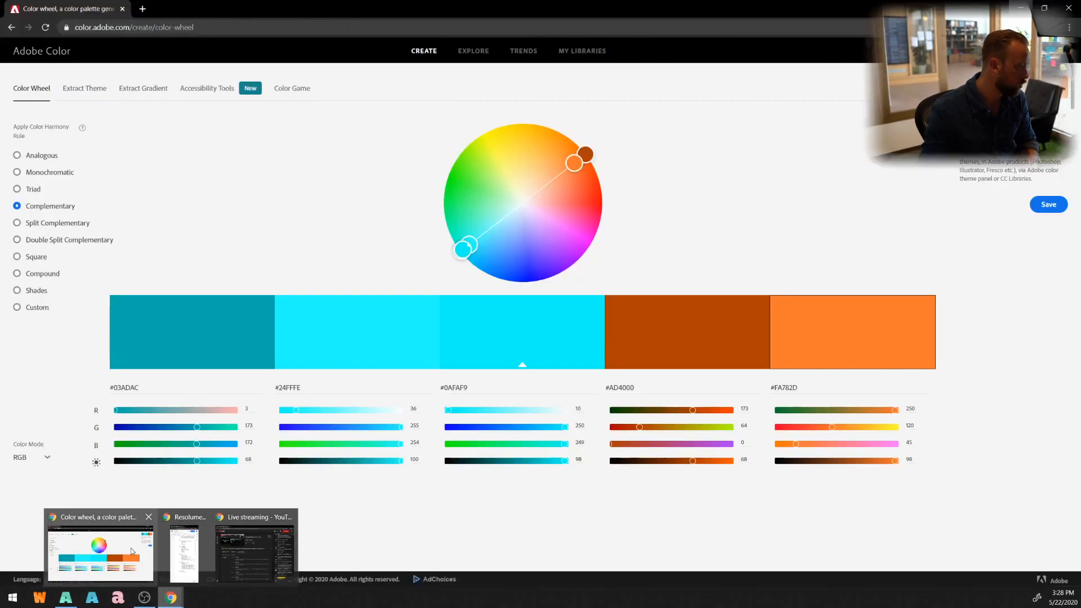
left_click(133, 552)
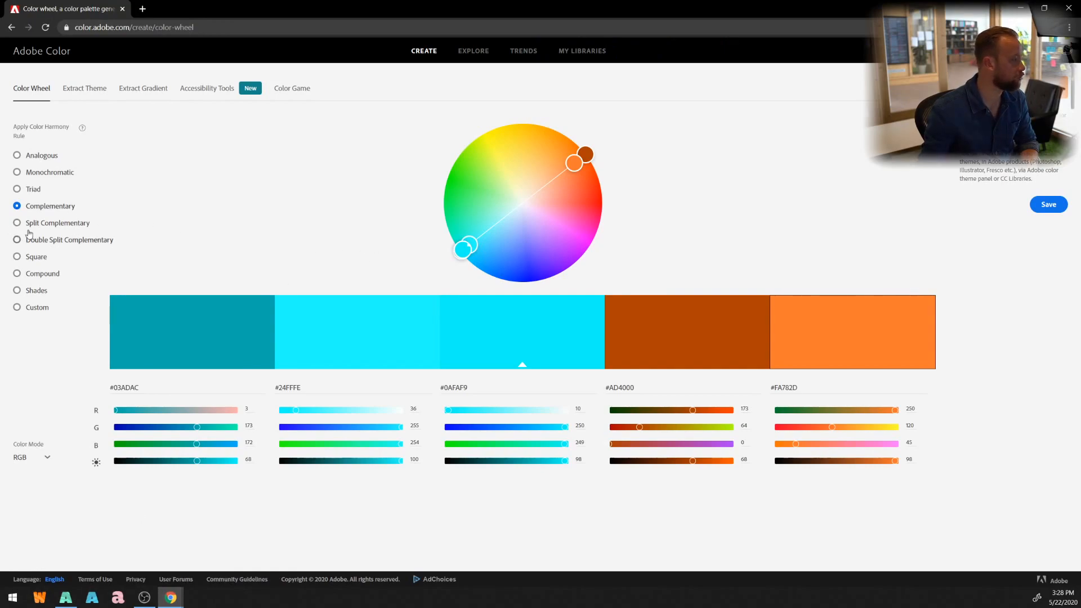
left_click(39, 162)
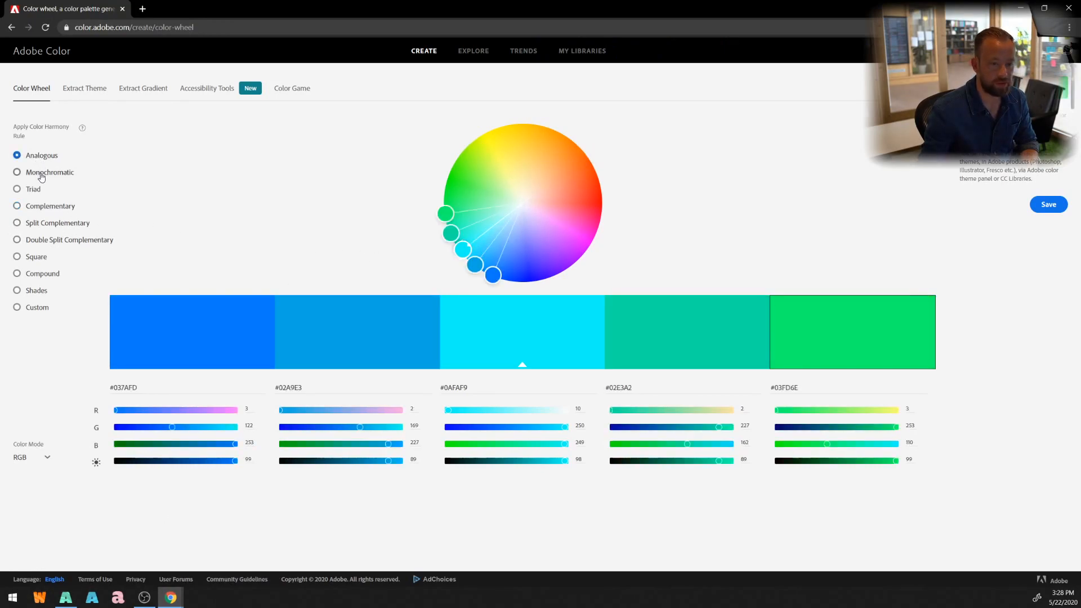
left_click(33, 172)
left_click(28, 191)
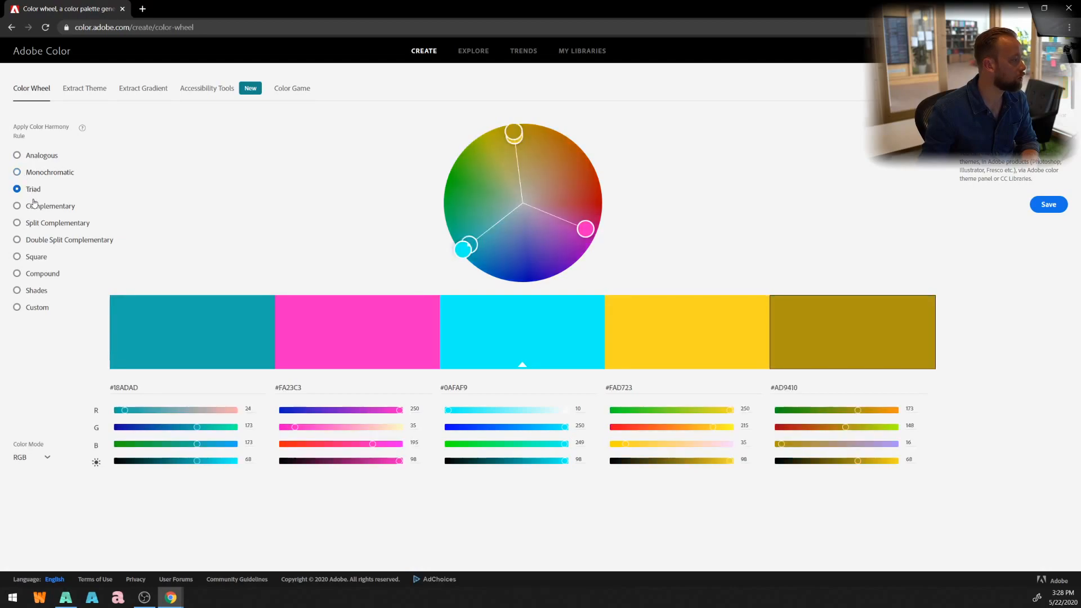
left_click(38, 207)
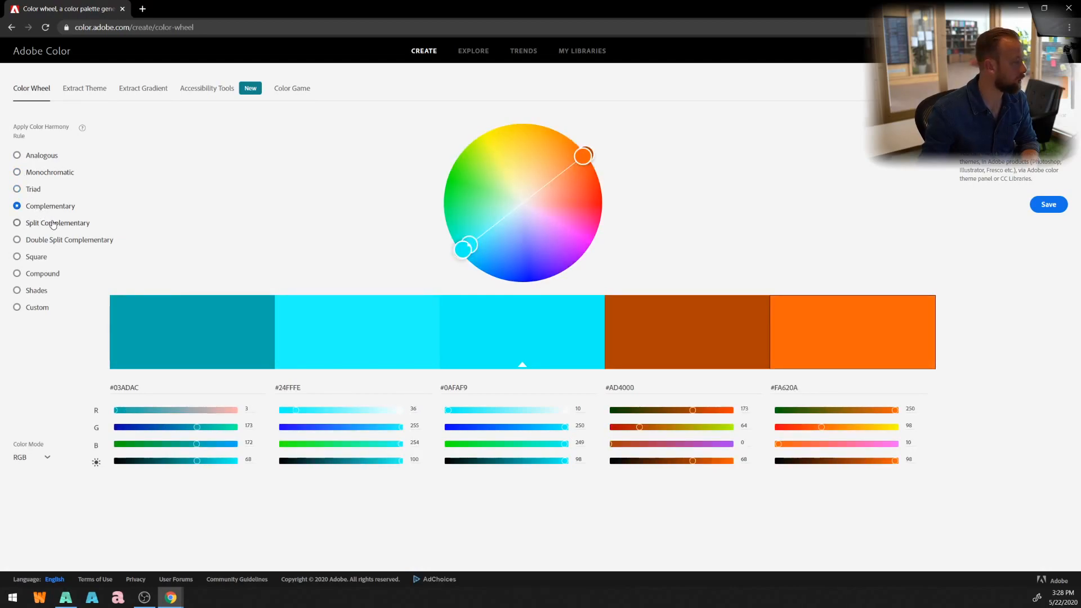
left_click(48, 222)
left_click(49, 240)
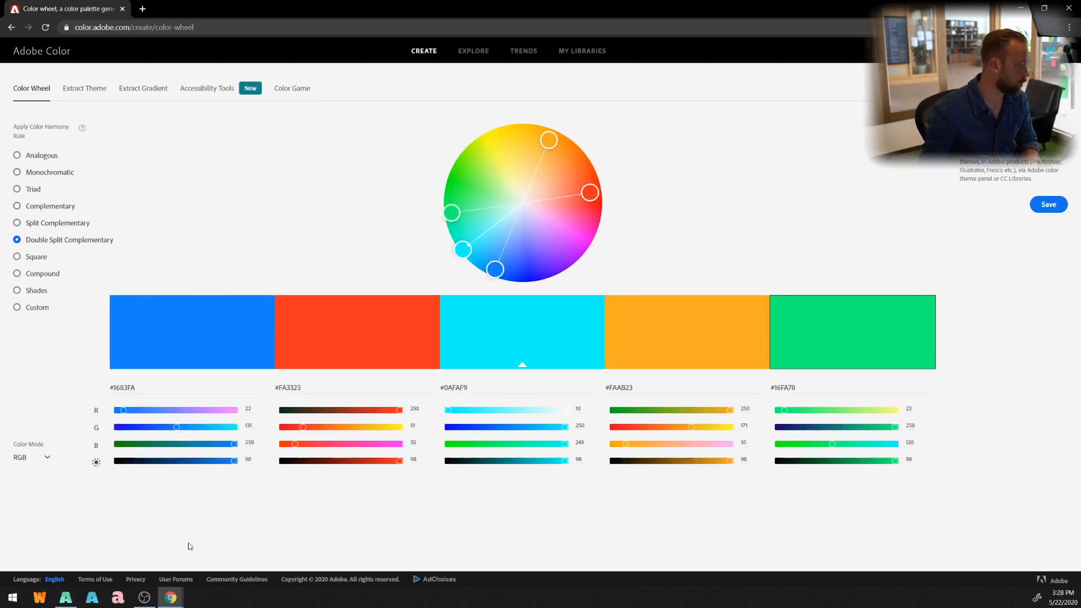
- Switch back to Resolume Arena and launch the MonoChromatic clip in Column 9
left_click(71, 602)
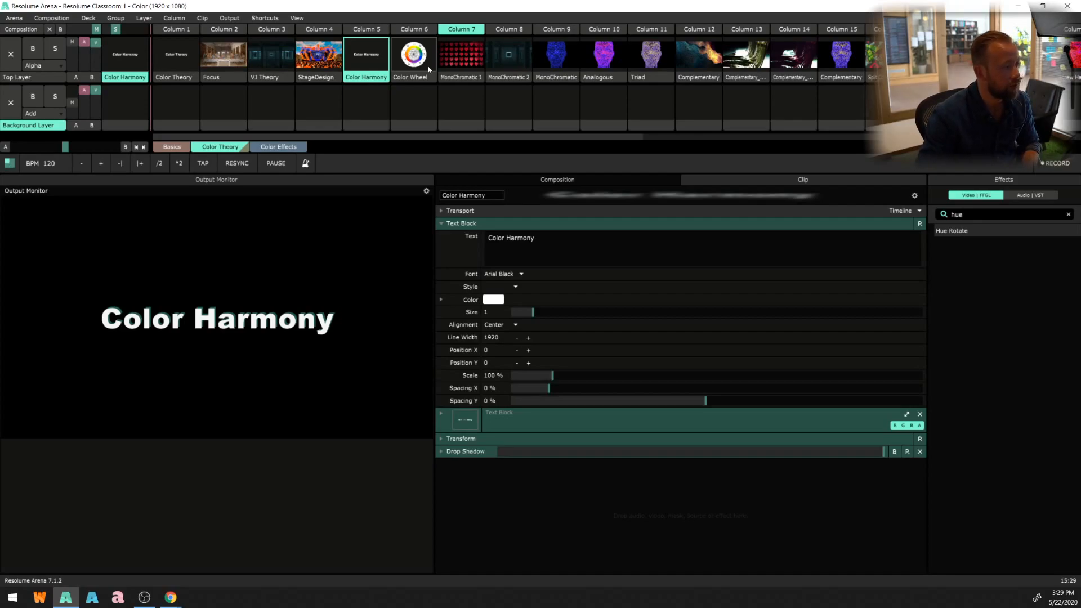
left_click(552, 66)
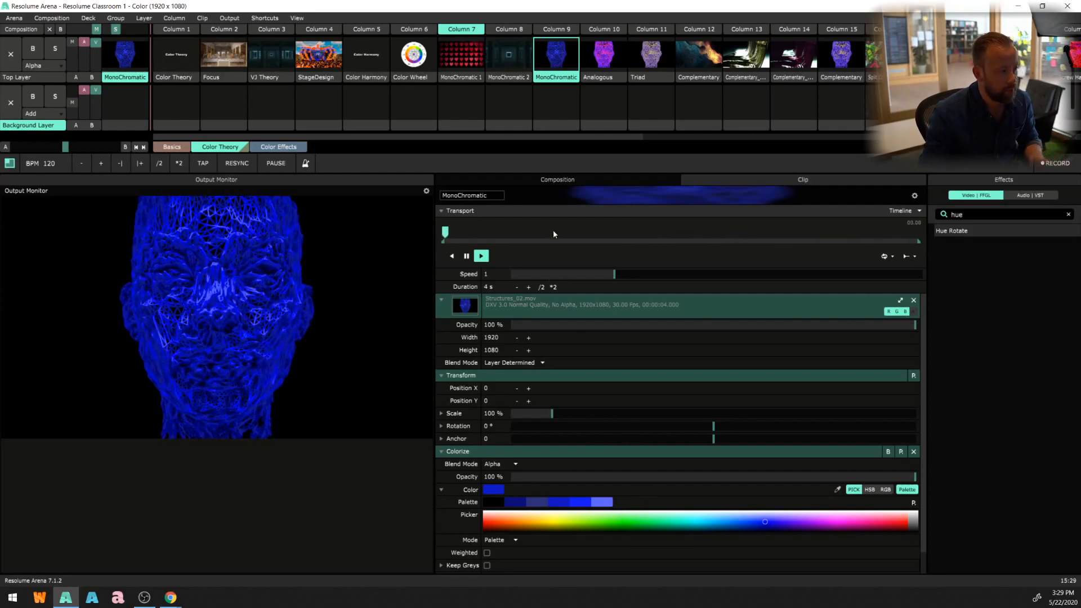
- Try the composition's Hue Rotate at 0.61 on the MonoChromatic clip and restore it to 0
left_click(569, 180)
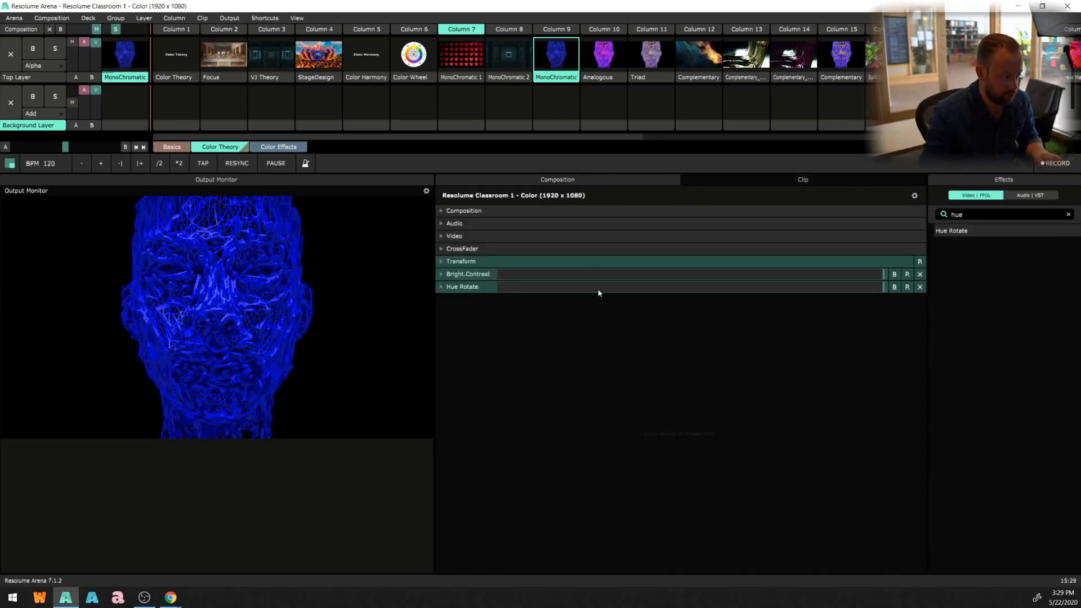
left_click(441, 287)
left_click_drag(511, 337, 760, 337)
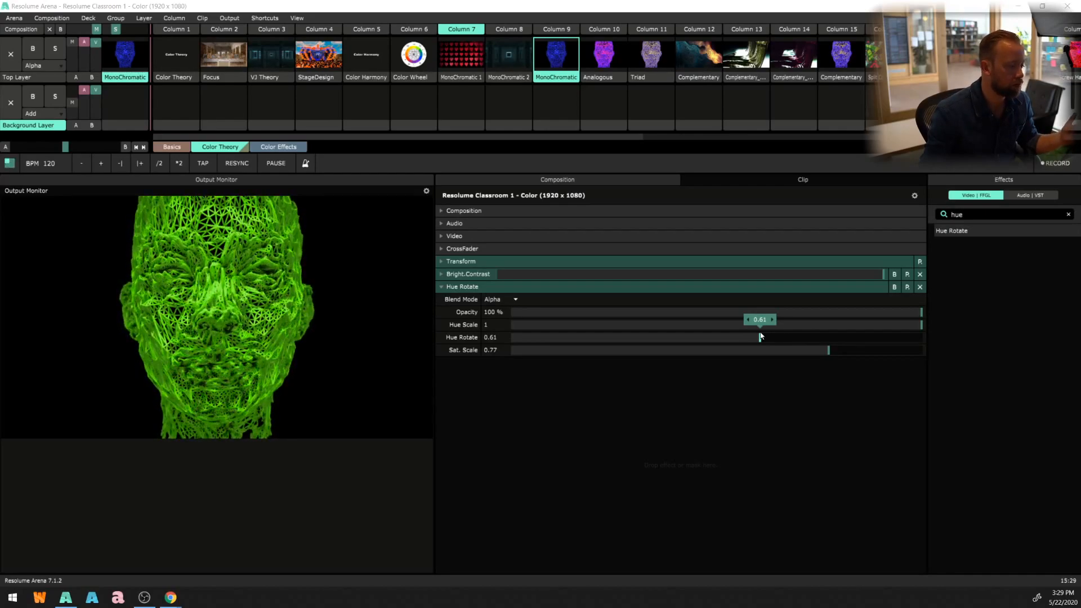
left_click_drag(759, 336, 500, 368)
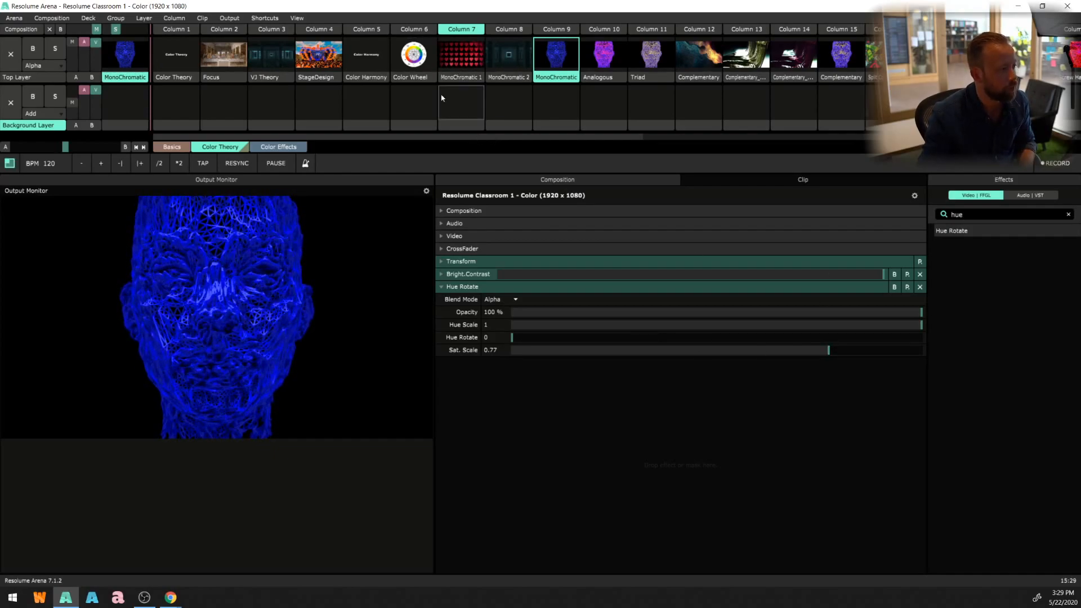
- Launch the MonoChromatic 1 clip and switch to the Adobe Color wheel in Chrome
left_click(460, 56)
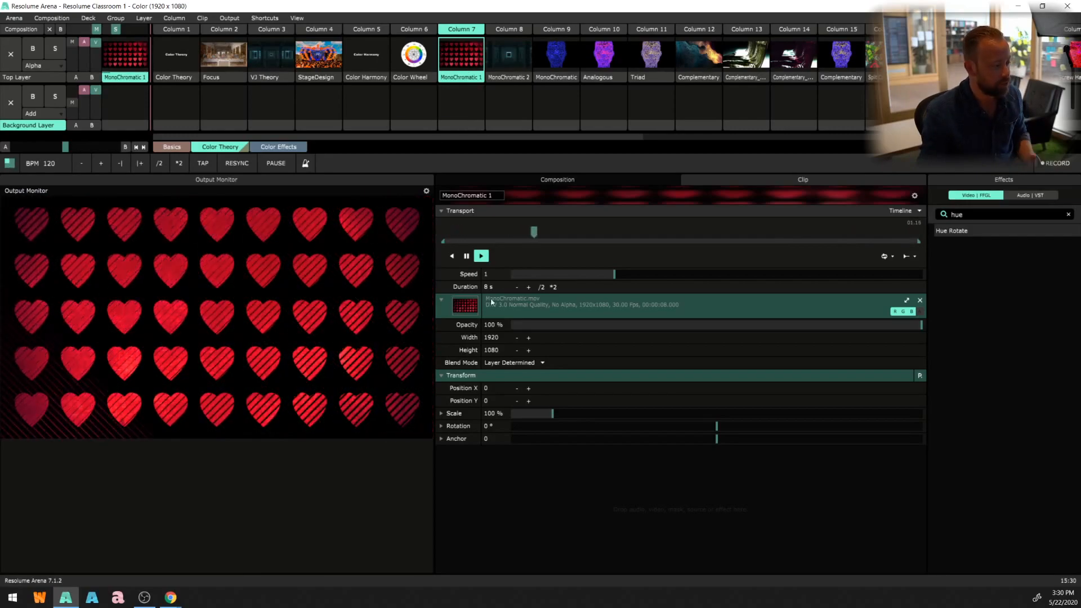
mouse_move(182, 594)
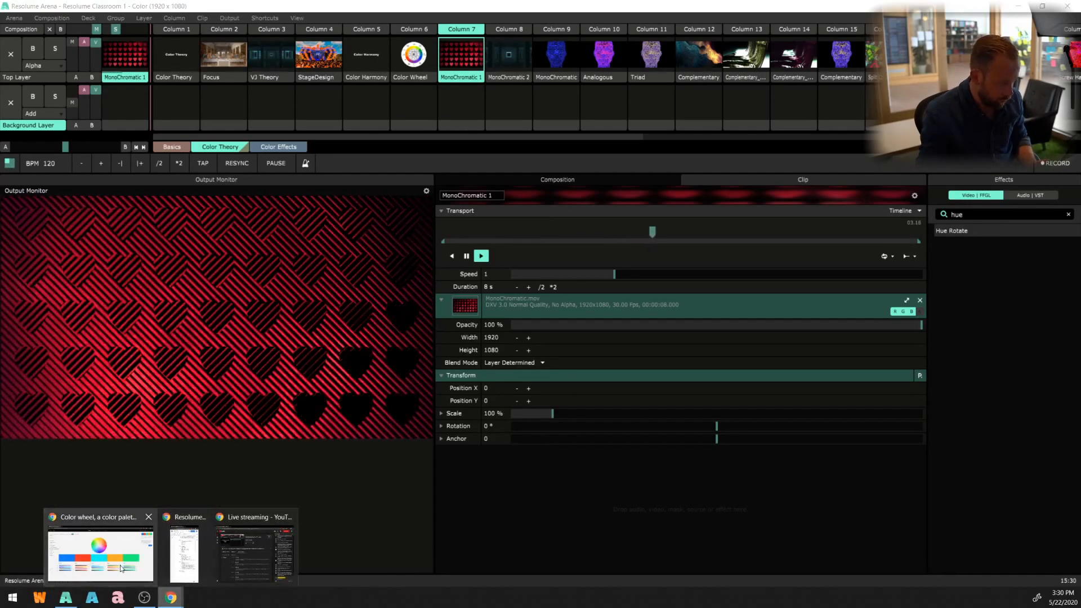
left_click(100, 552)
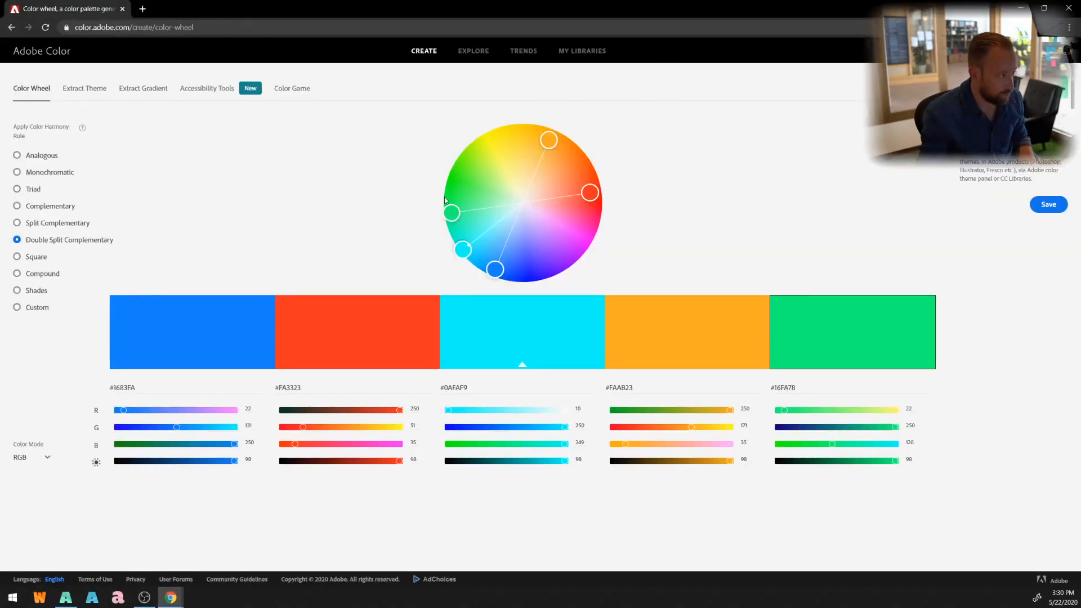
- Apply the Monochromatic harmony rule and move the base color around the wheel to red and on to green #28FA02
left_click(54, 176)
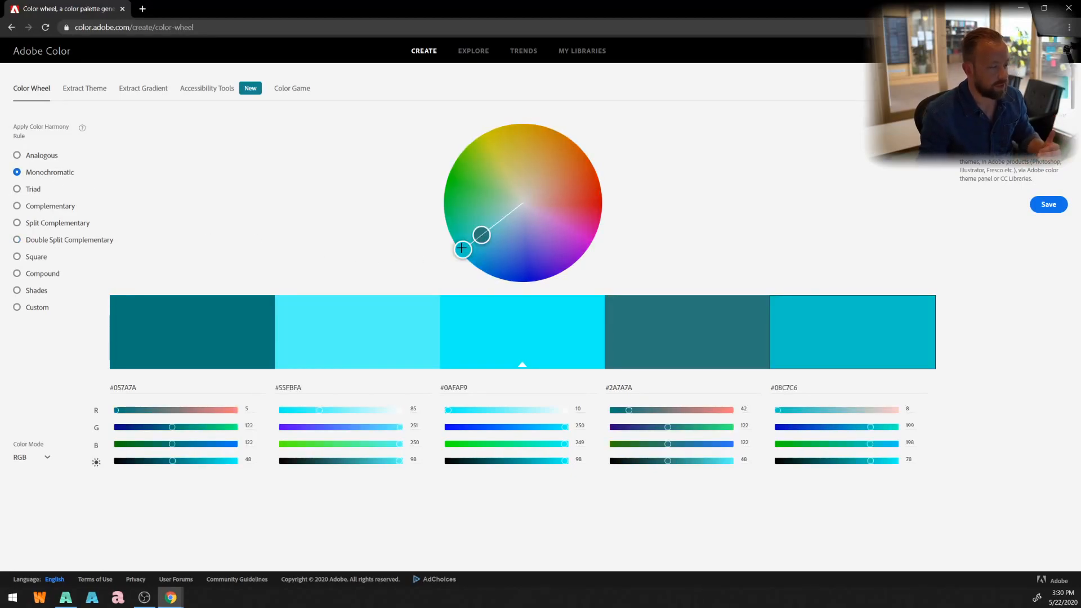
left_click_drag(463, 248, 602, 187)
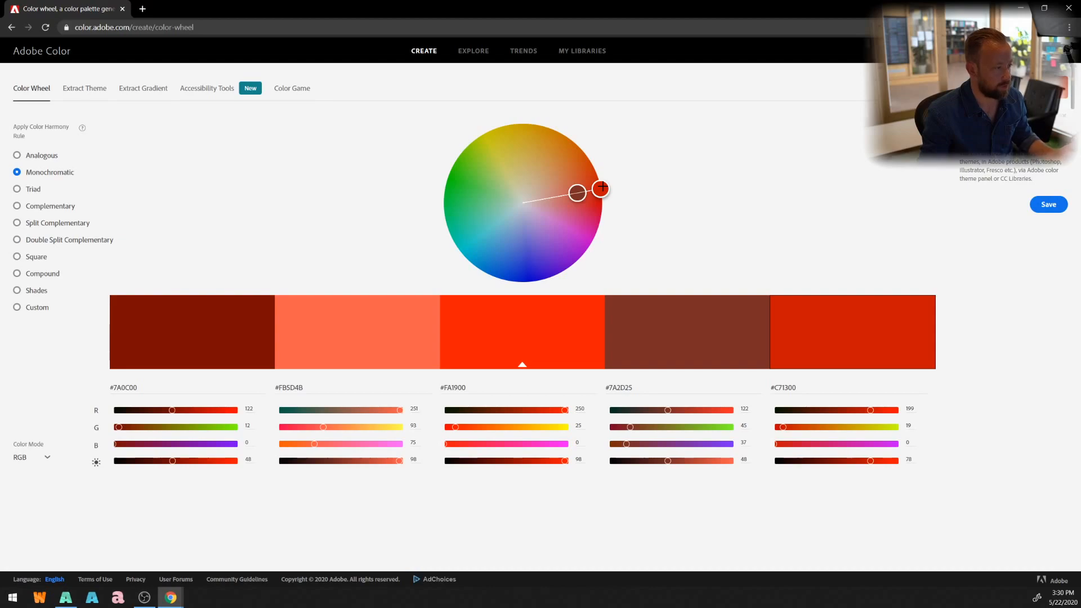
left_click_drag(585, 165, 443, 168)
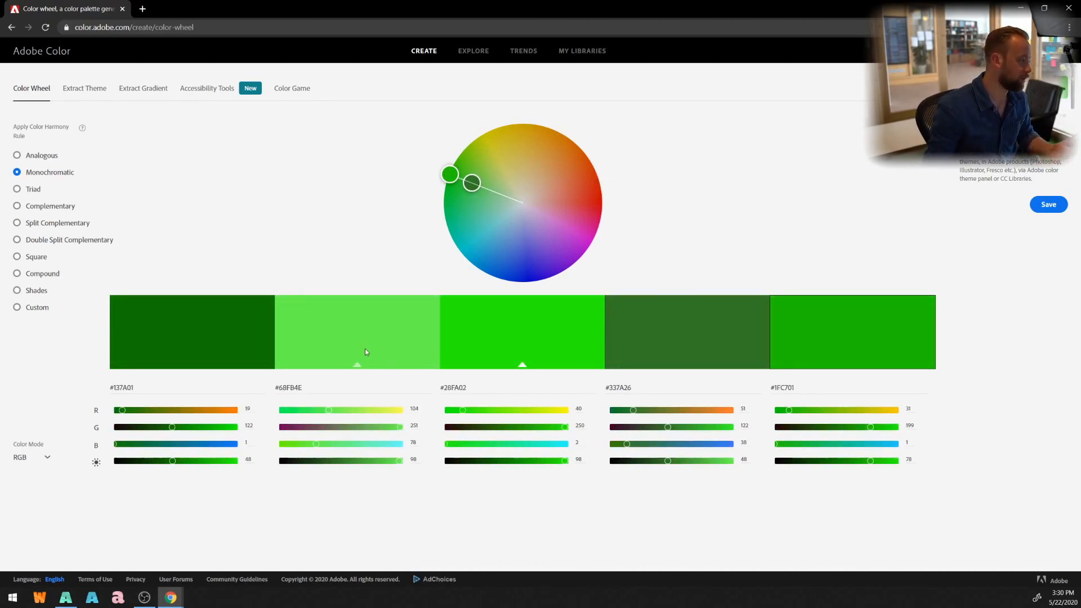
- Switch back to Resolume Arena and launch the MonoChromatic 2 clip, followed by the MonoChromatic clip in Column 9
left_click(66, 596)
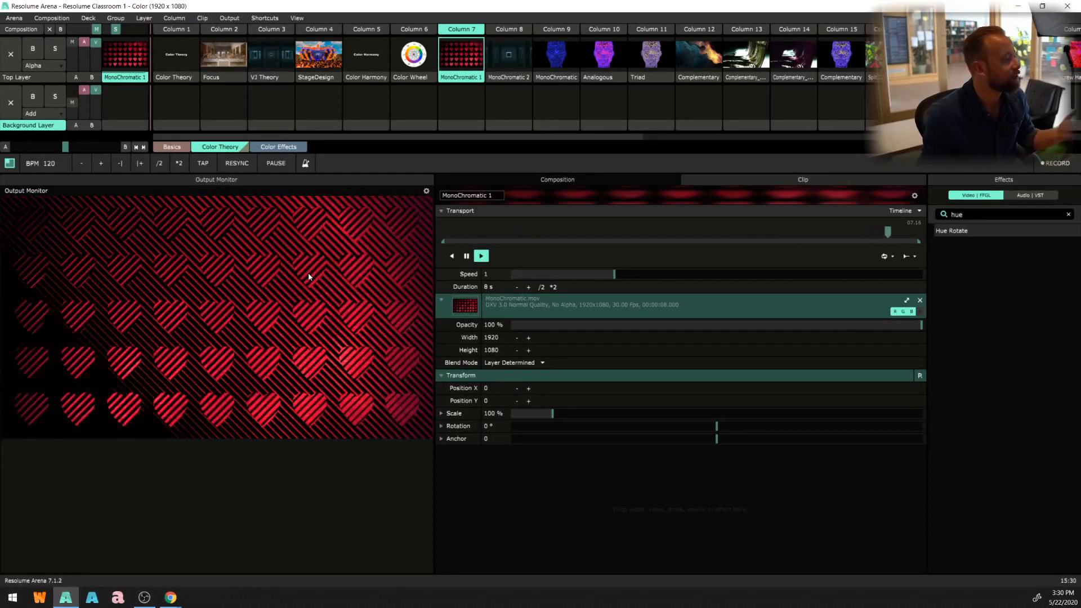
left_click(506, 53)
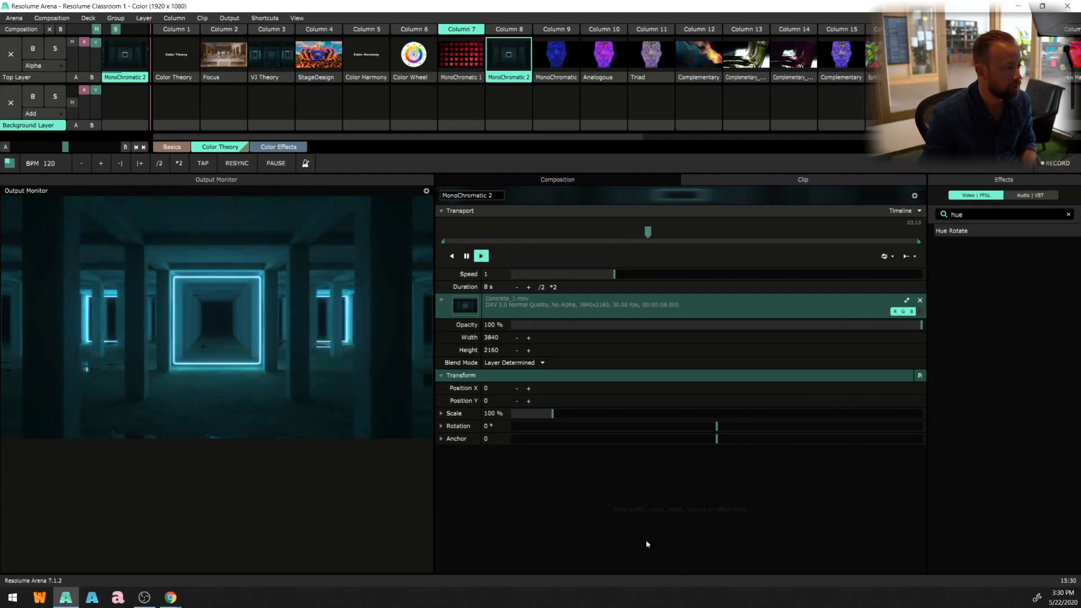
left_click(556, 59)
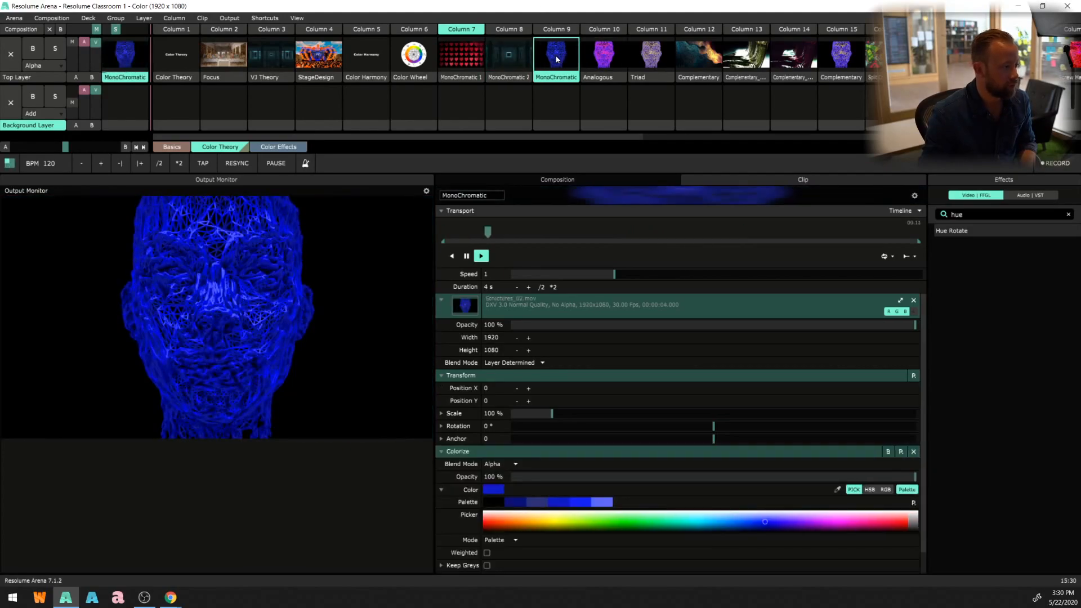
- Collapse the clip's transport, video and transform settings and compare the image with Colorize bypassed and active
left_click(441, 299)
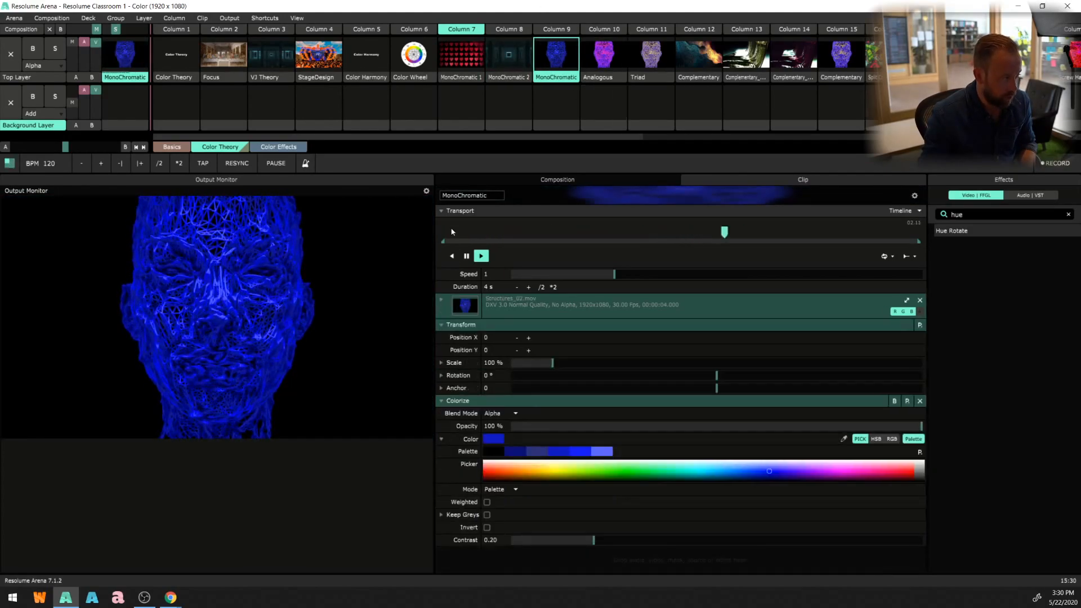
left_click(442, 211)
left_click(442, 248)
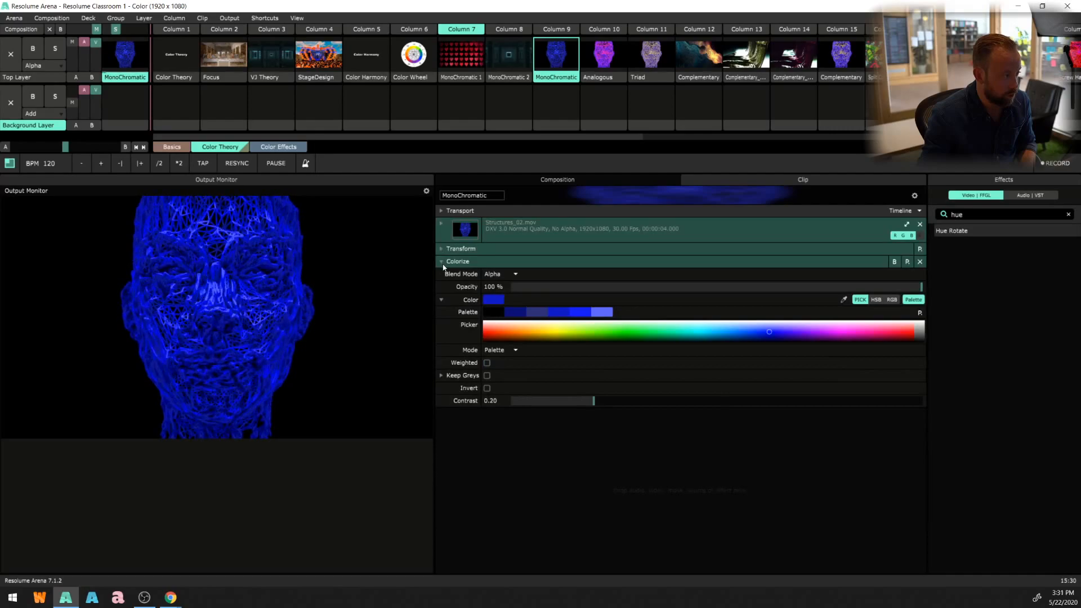
left_click(895, 262)
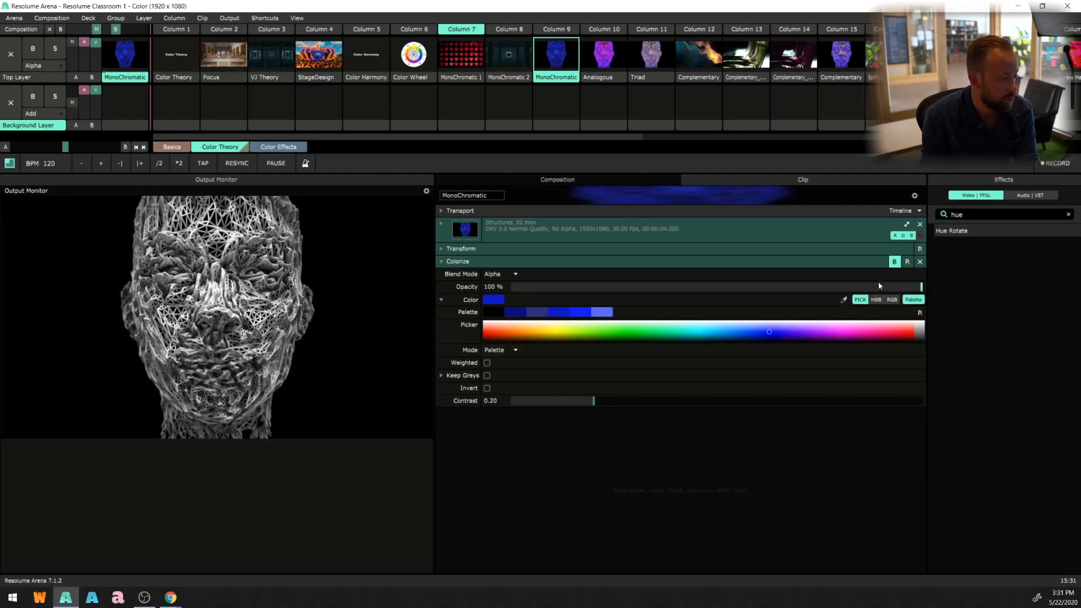
left_click(894, 263)
- Try Colorize in Color mode with green and magenta, and return it to Palette mode
left_click(494, 350)
left_click(506, 361)
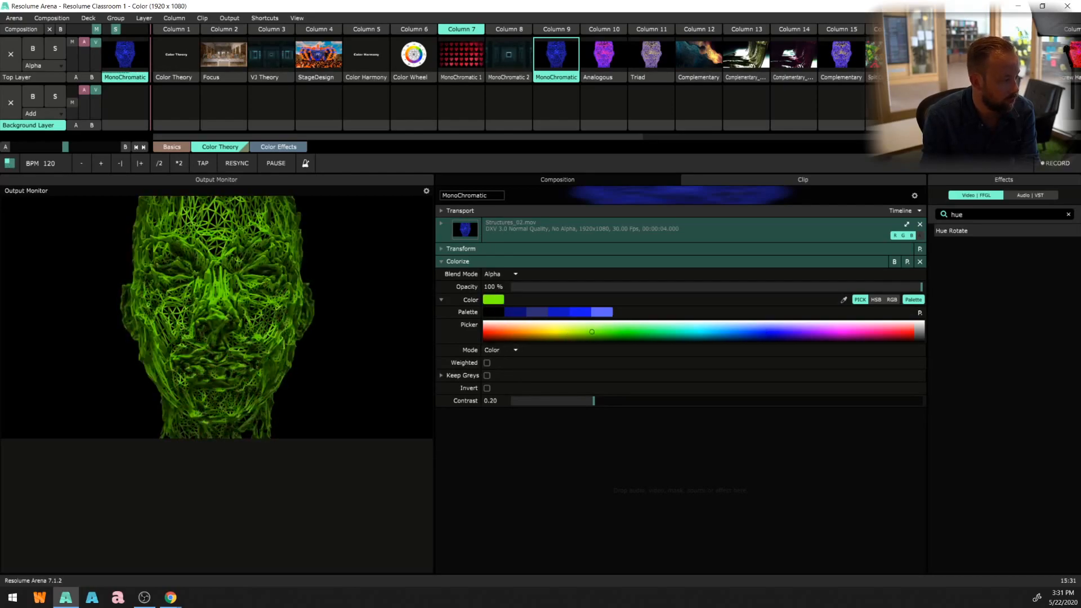
left_click_drag(708, 331, 880, 332)
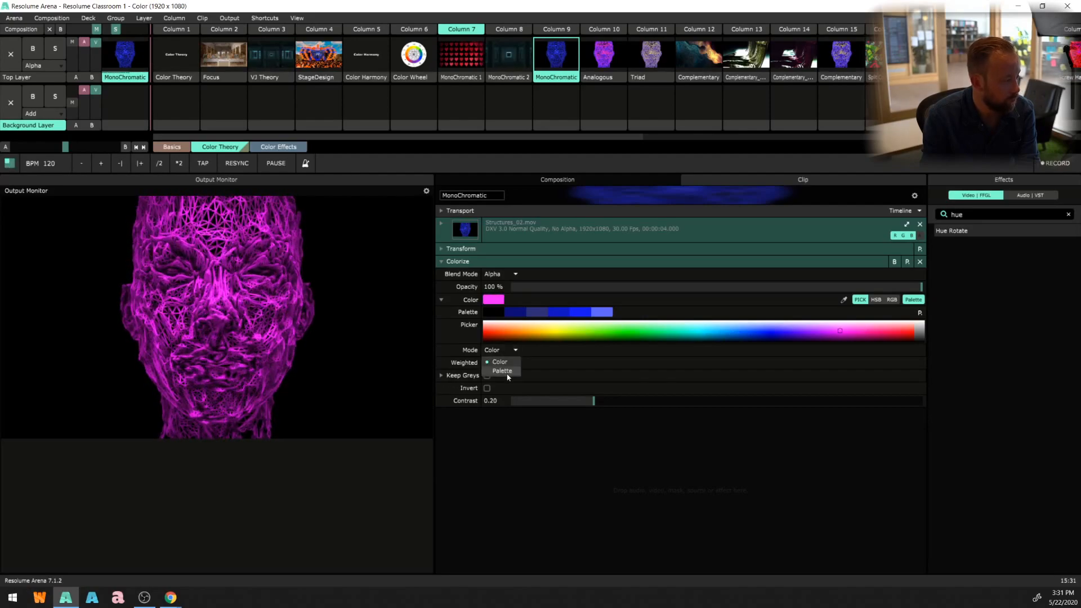
left_click(502, 370)
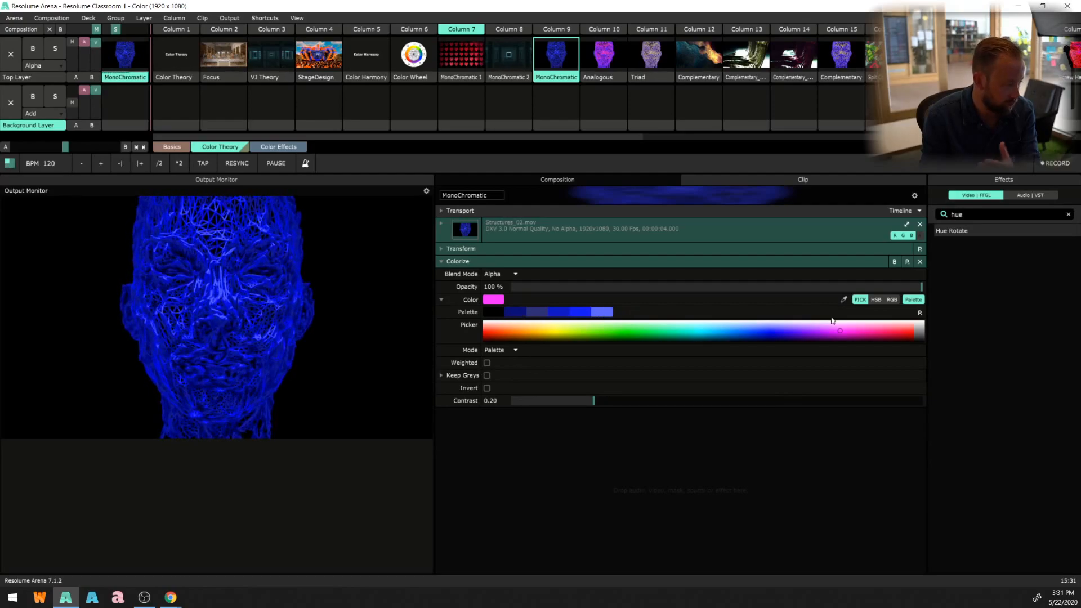
- Try the Lichtenstein palette preset on Colorize and compare it with the effect bypassed
left_click(918, 313)
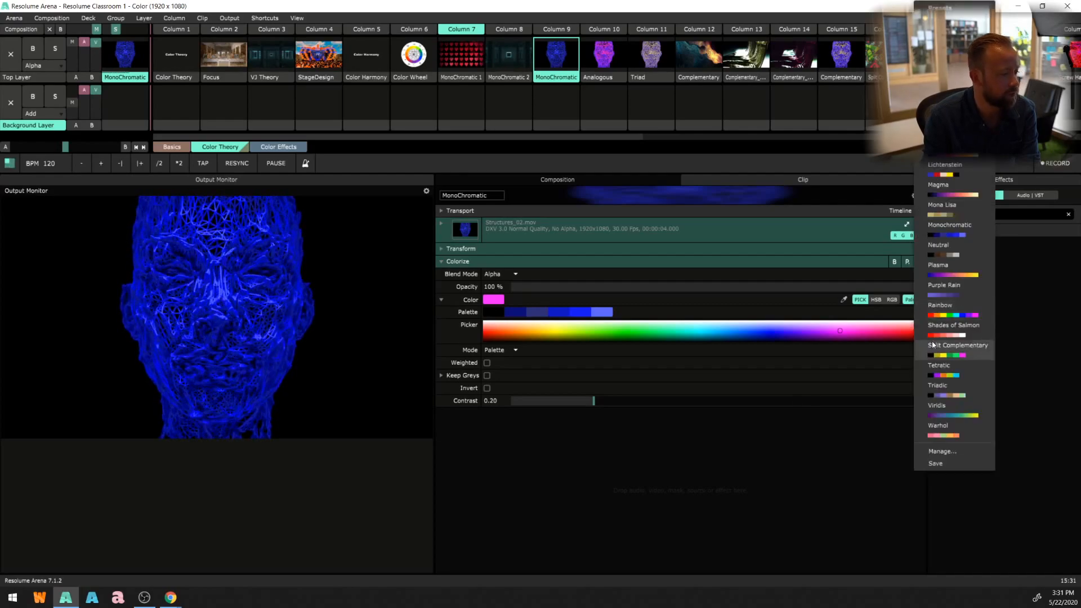
left_click(944, 165)
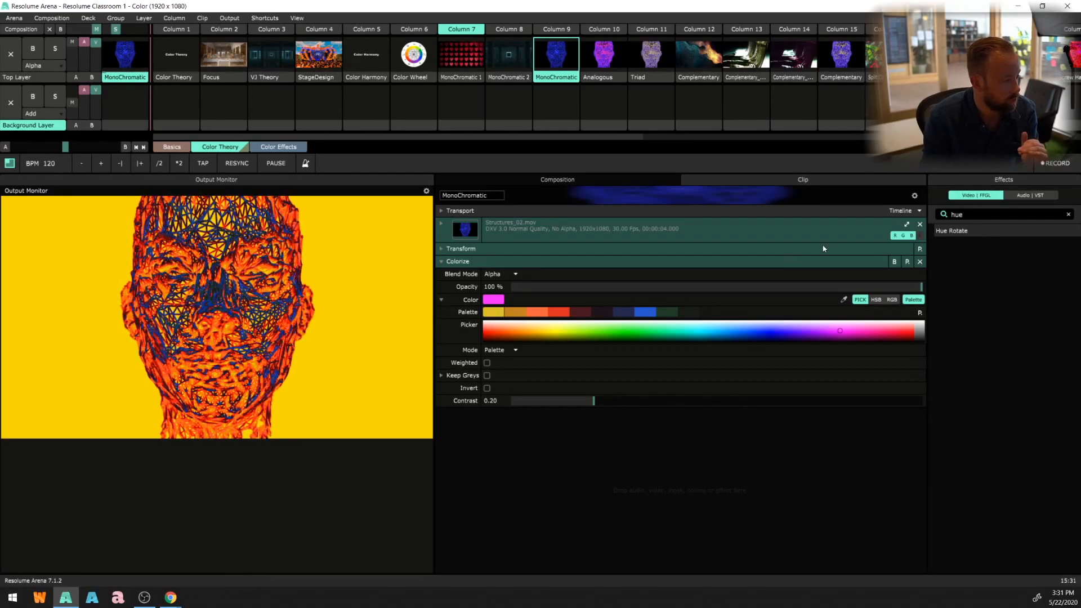
left_click(894, 261)
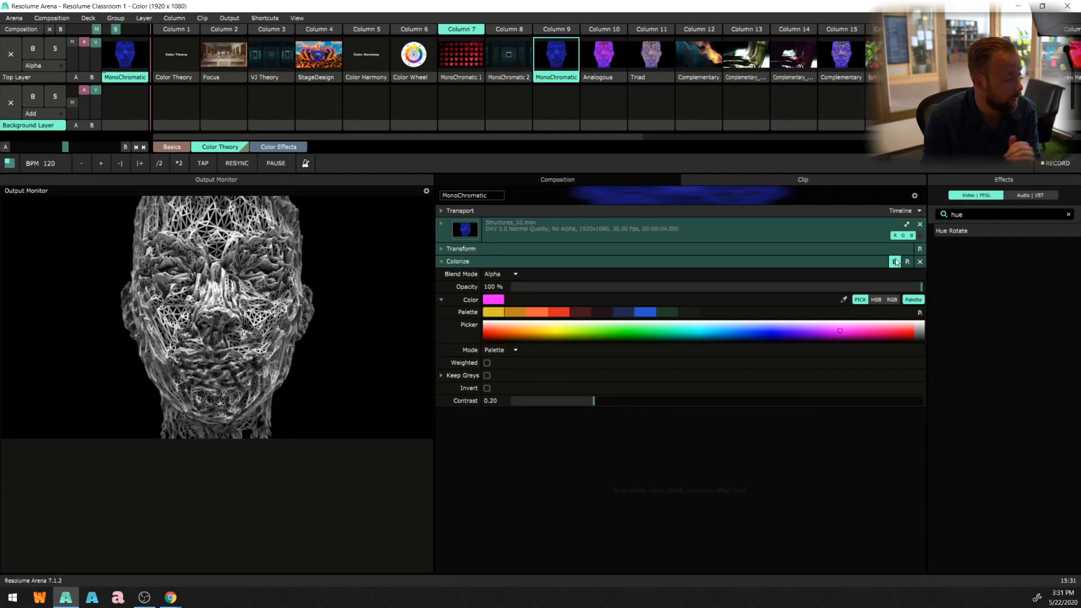
left_click(894, 262)
left_click(894, 262)
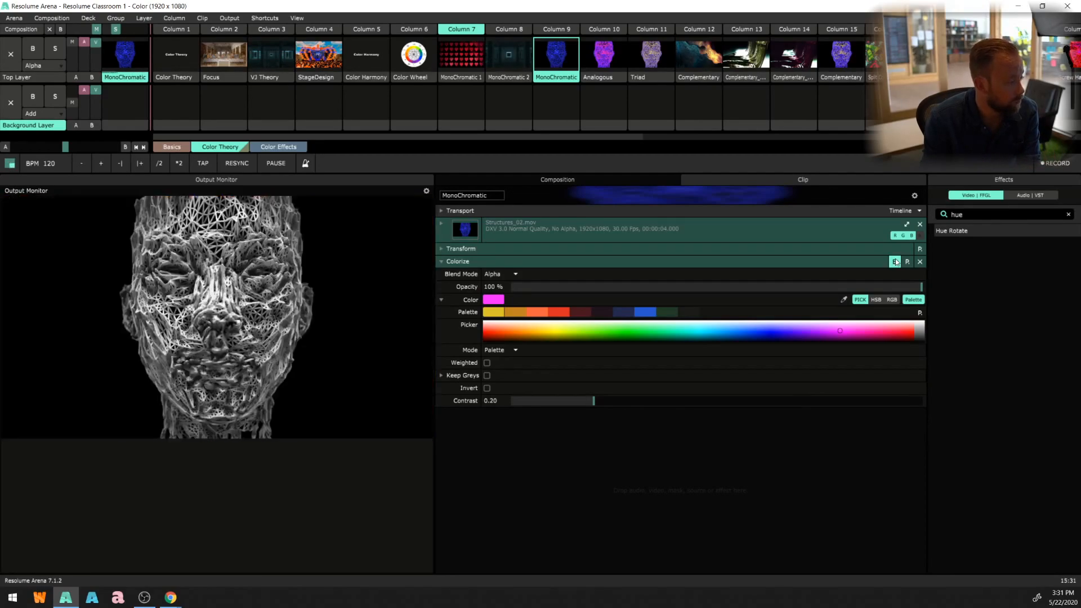
- Load the Monochromatic palette preset in Colorize and take the effect out of bypass
left_click(919, 312)
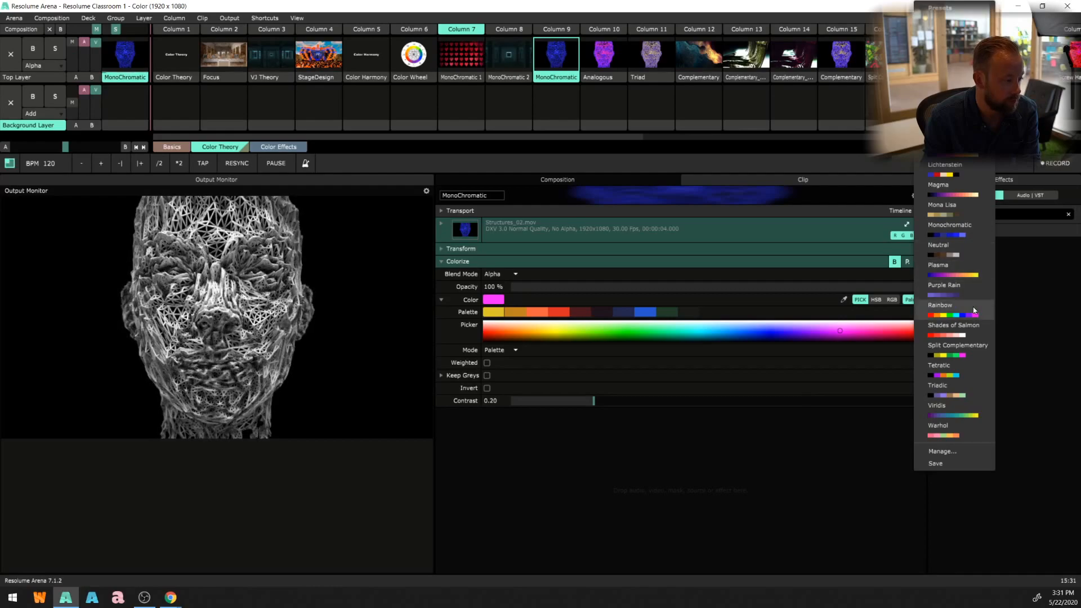
left_click(950, 230)
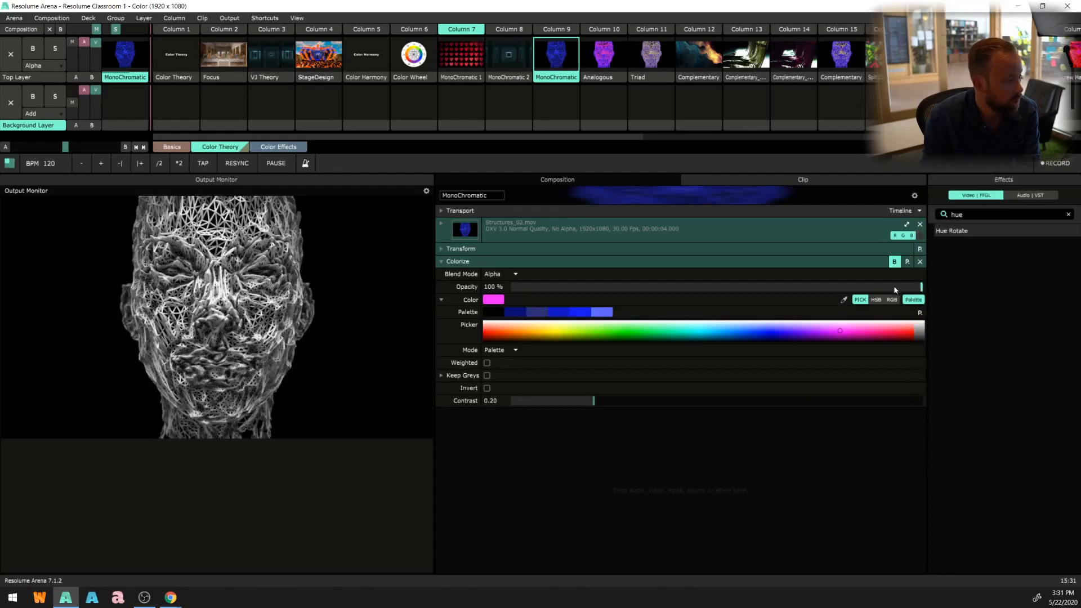
left_click(895, 262)
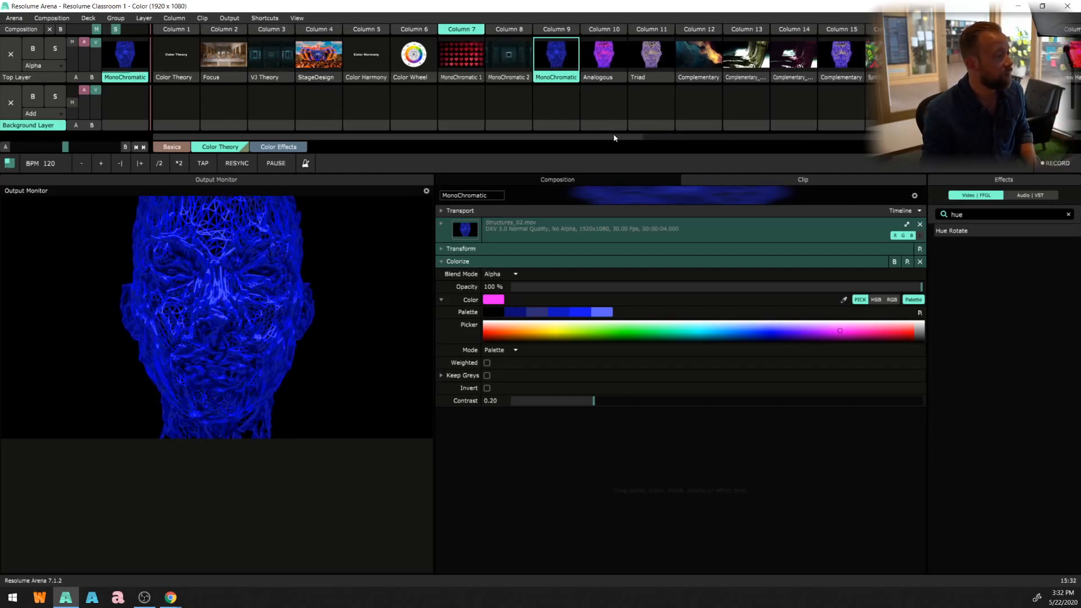
- Launch the Analogous clip, and switch to Adobe Color in Chrome to apply the Analogous harmony rule
left_click(605, 56)
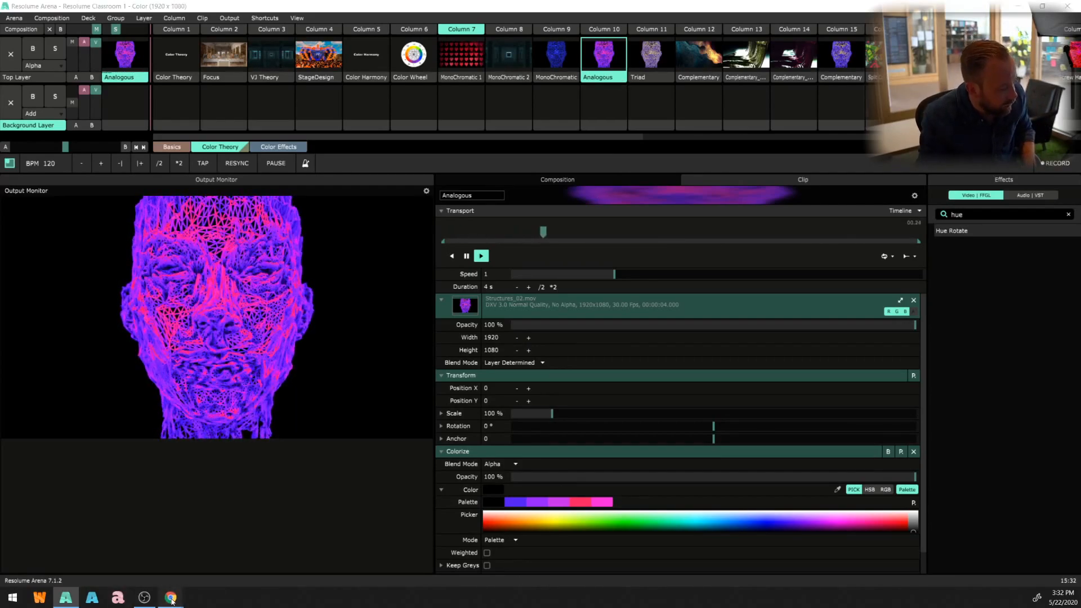
mouse_move(171, 599)
left_click(123, 577)
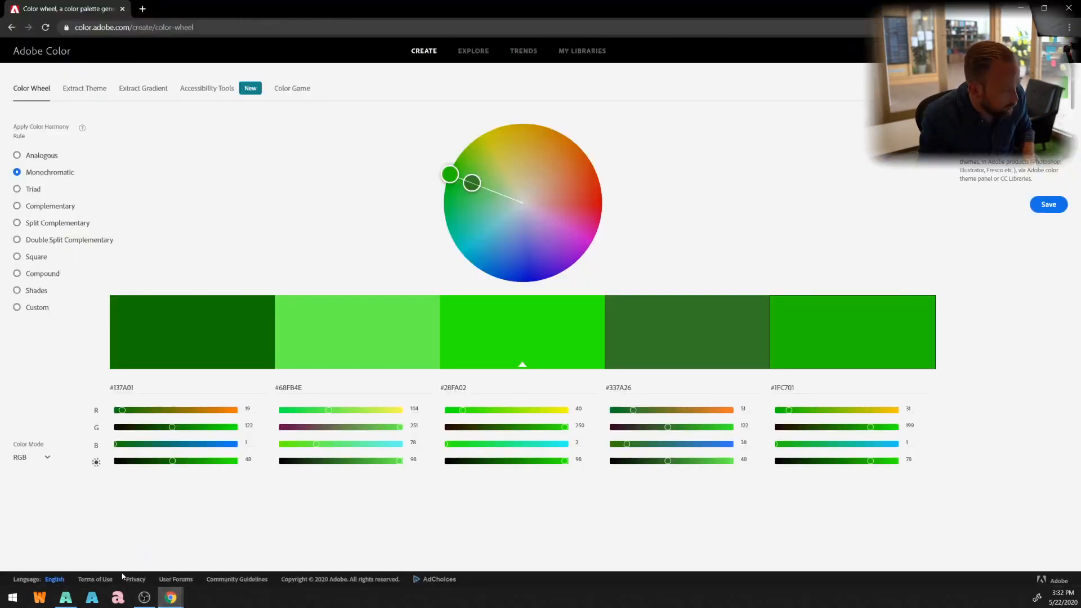
left_click(59, 161)
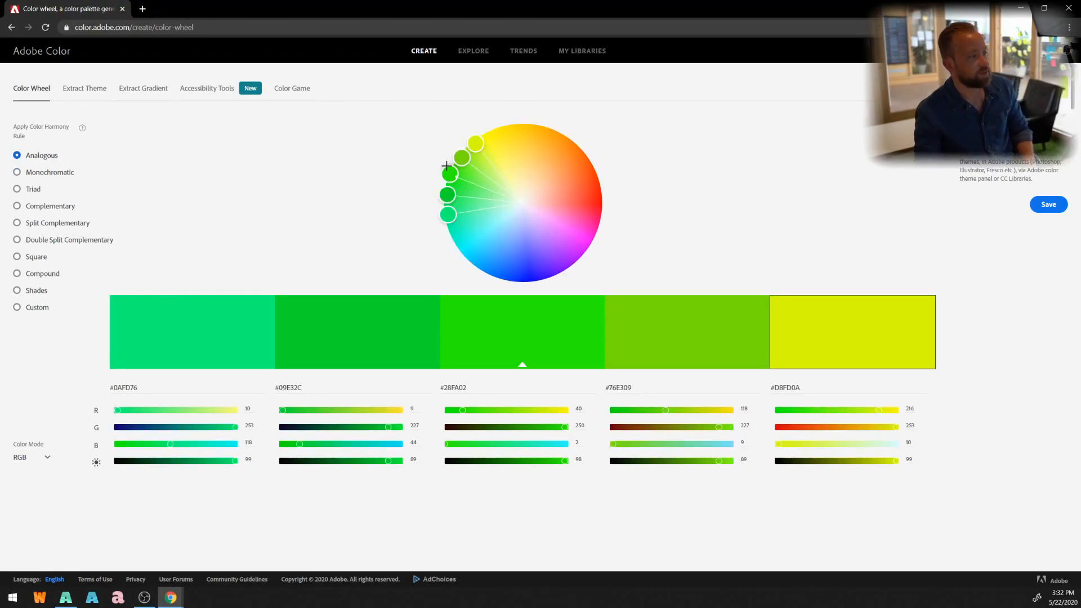
- Move the analogous base color around the wheel through orange-red to magenta #FA01E1
mouse_move(448, 172)
left_mouse_down()
mouse_move(531, 123)
mouse_move(595, 184)
left_mouse_up()
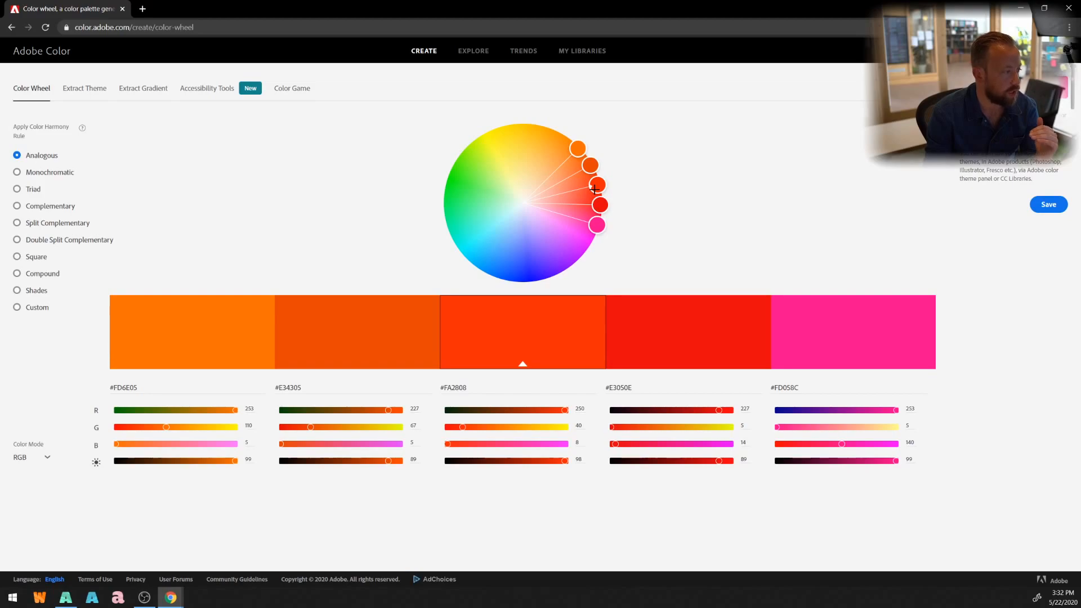
left_click_drag(601, 193, 594, 241)
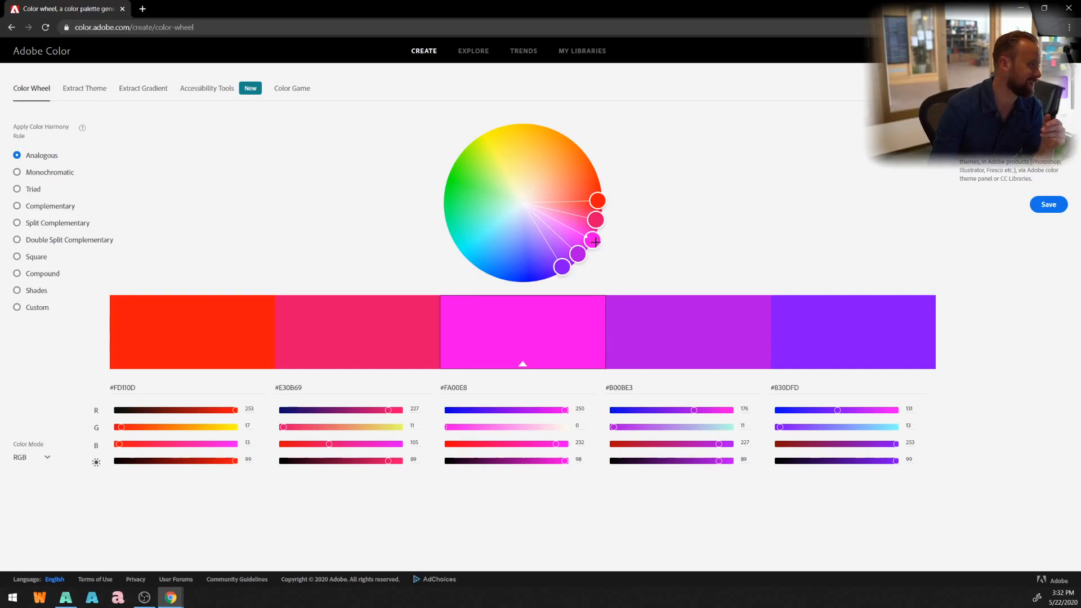
mouse_move(601, 242)
left_mouse_down()
mouse_move(605, 194)
mouse_move(590, 161)
mouse_move(511, 133)
mouse_move(540, 145)
mouse_move(595, 239)
left_mouse_up()
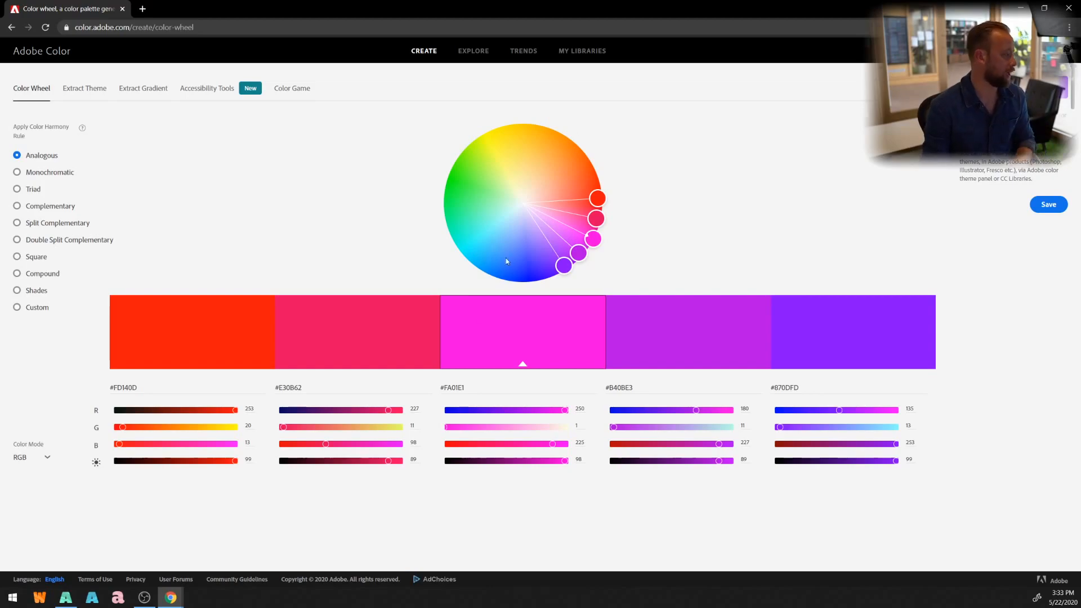
- Switch back to Resolume Arena and collapse the Analogous clip's video settings
left_click(72, 599)
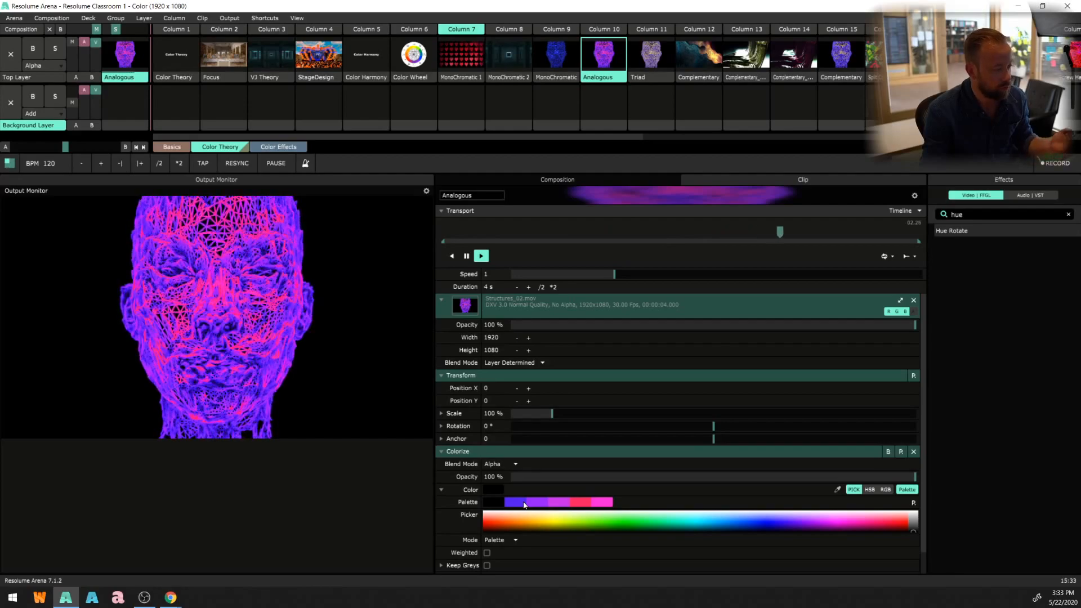
left_click(442, 300)
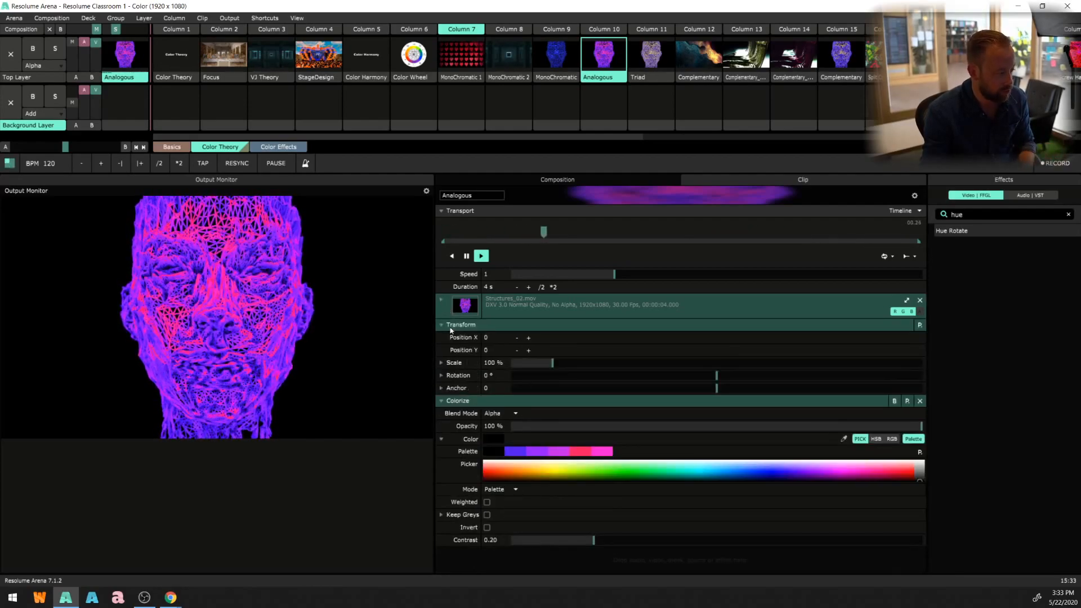
- Try the composition's Hue Rotate on the Analogous clip across its range and restore it to 0
left_click(538, 181)
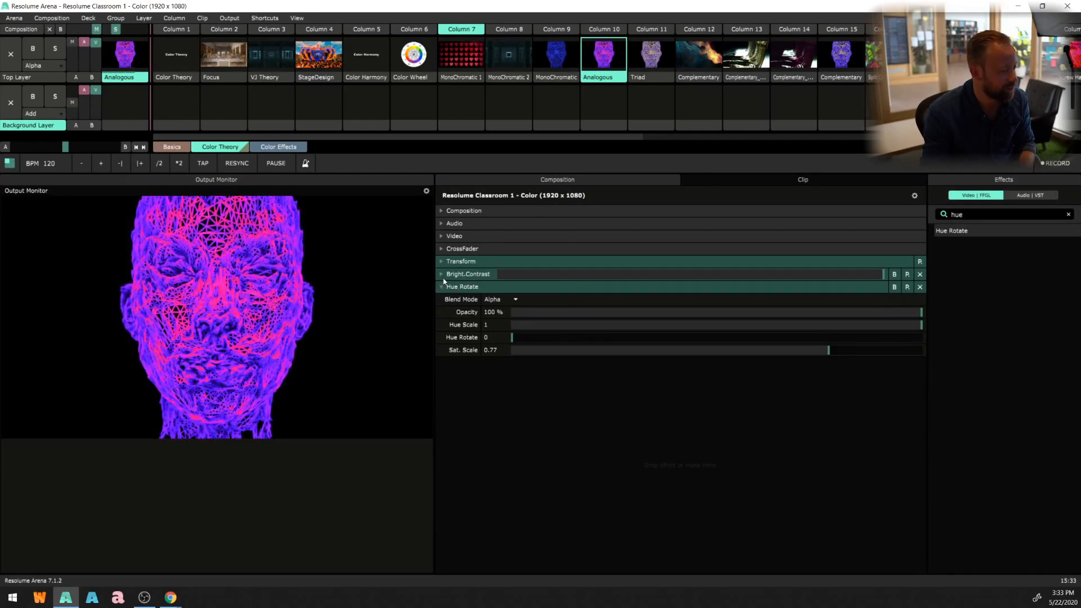
left_click_drag(512, 337, 789, 336)
left_click_drag(868, 336, 510, 337)
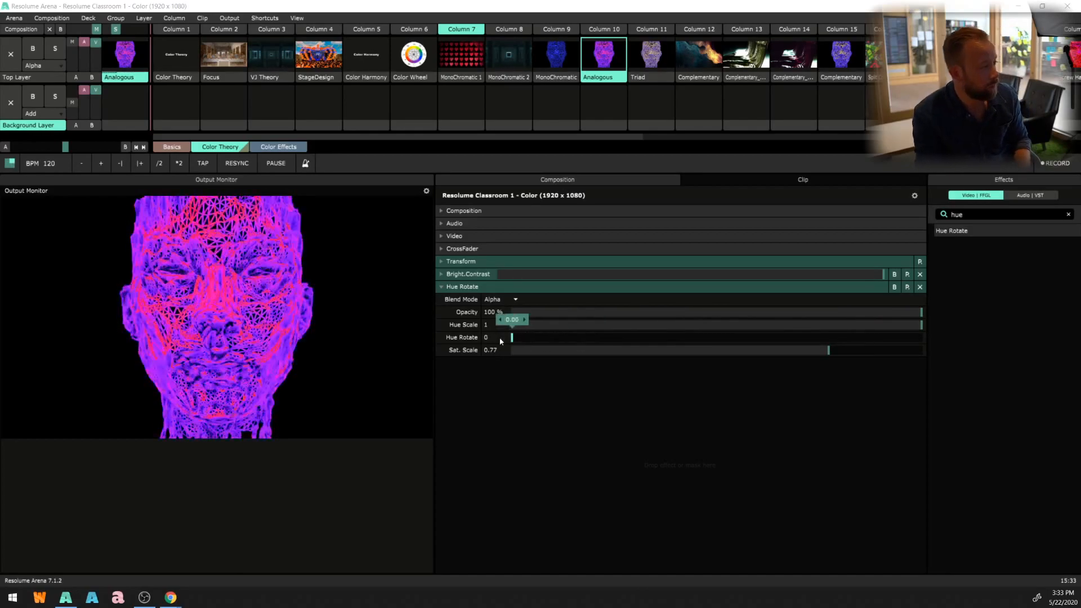
- Launch the Triad clip, and switch to Adobe Color in Chrome to apply the Triad harmony rule
left_click(660, 58)
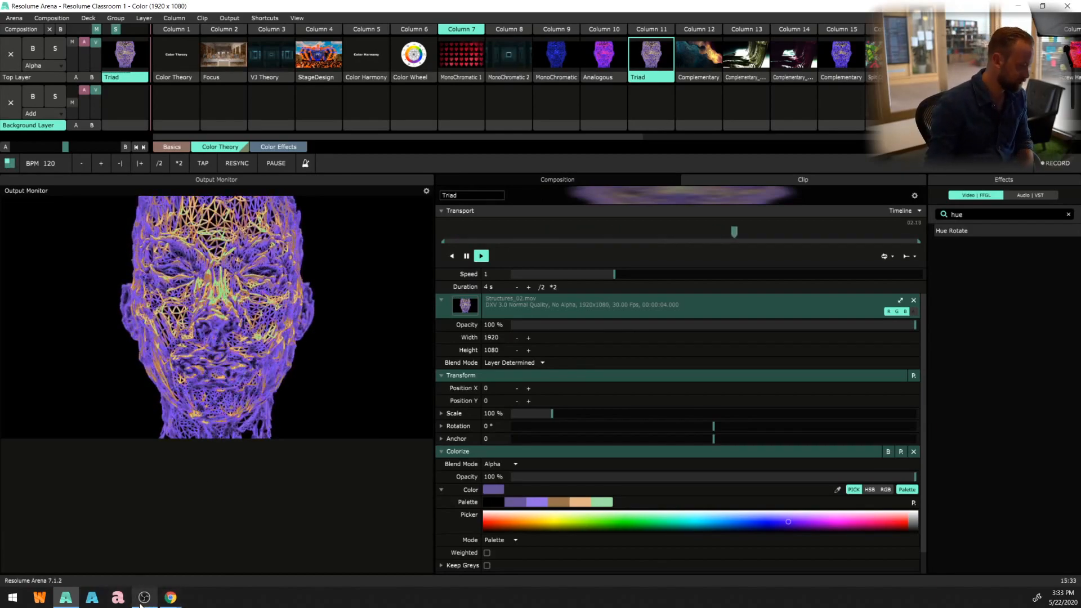
mouse_move(172, 602)
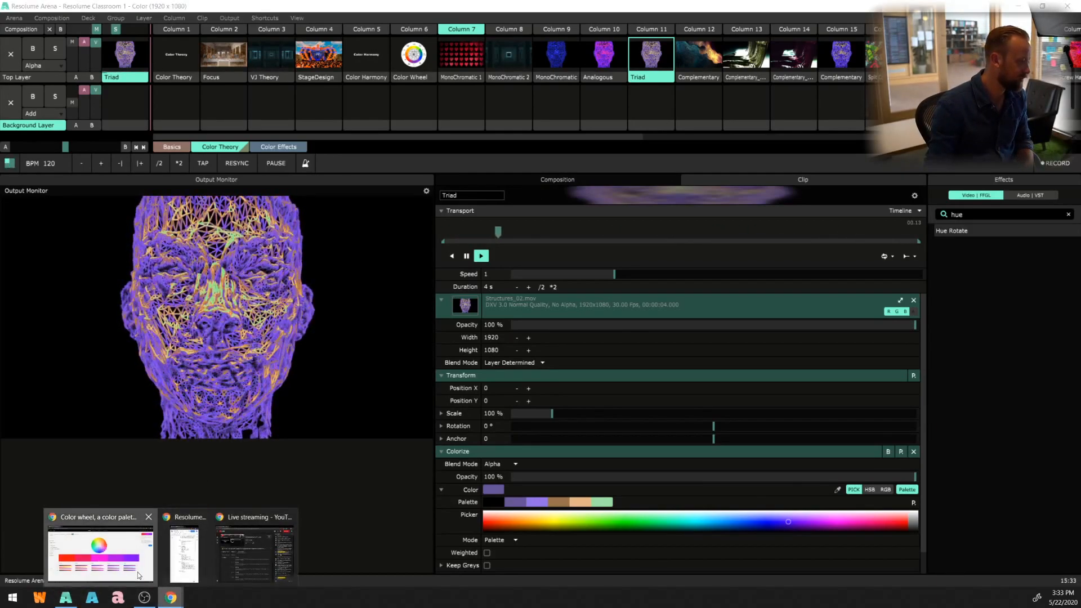
left_click(100, 554)
left_click(37, 191)
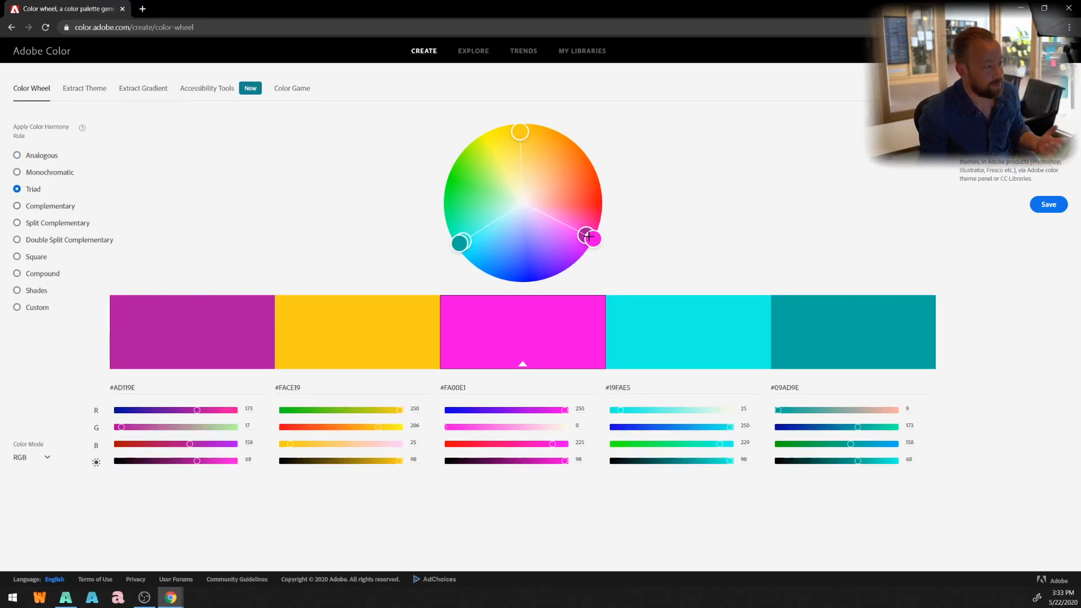
- Move the triad base color to blue, on to a pastel green and finally to pale cyan #9AFAF6
left_click_drag(579, 259, 518, 280)
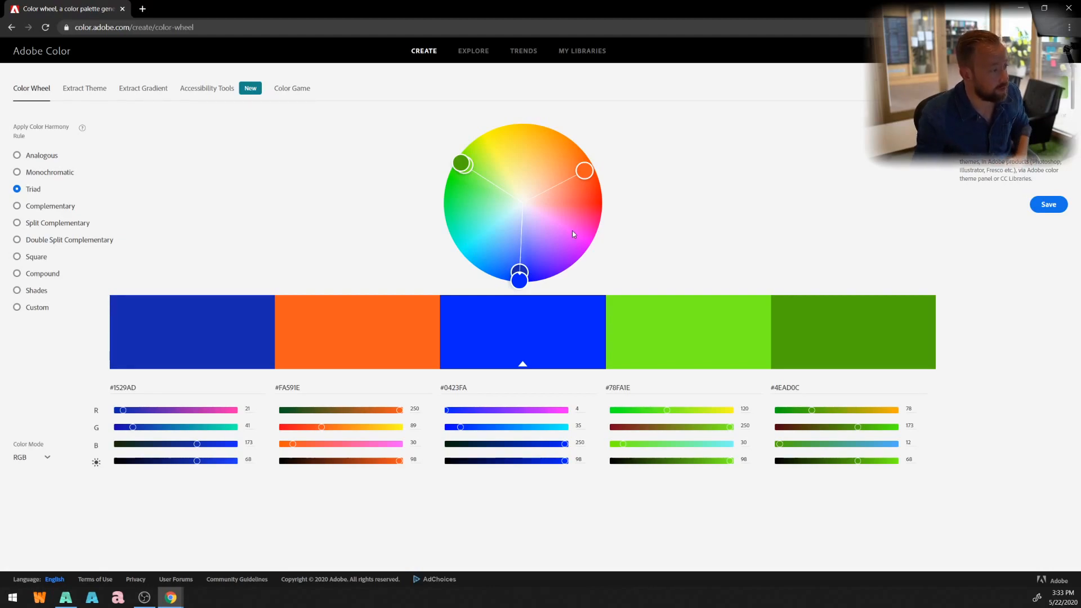
left_click_drag(513, 284, 496, 198)
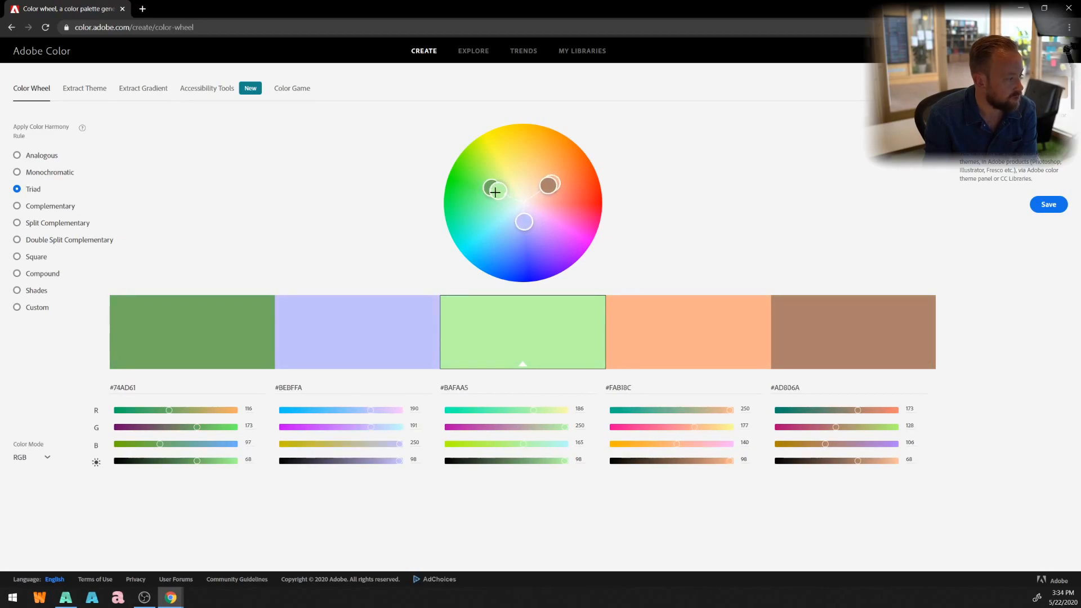
left_click_drag(491, 204, 494, 223)
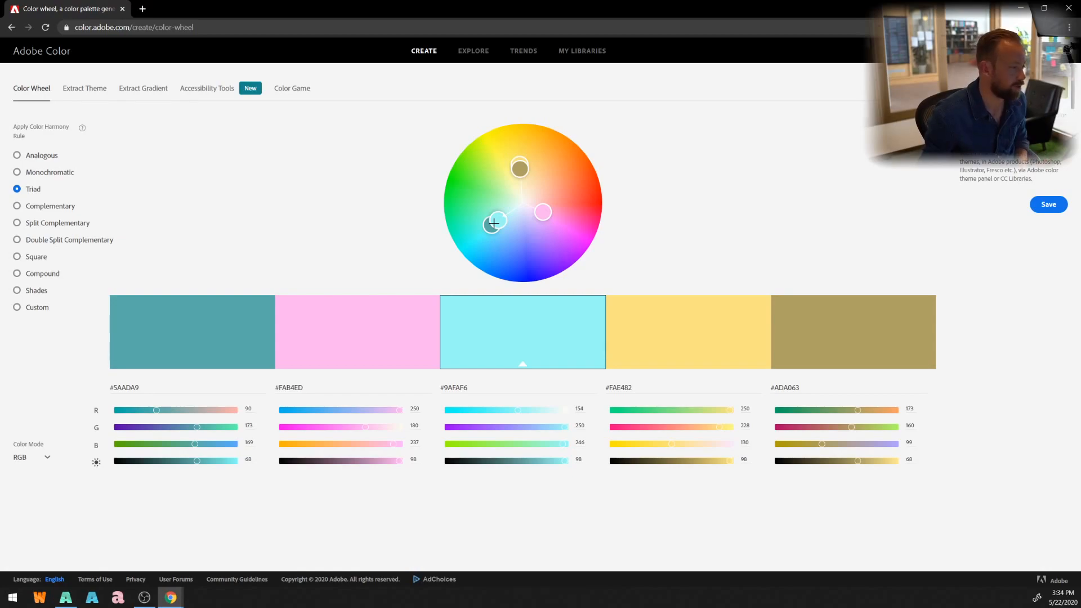
- Move the triad base color to green #6FFA1A, and switch back to Resolume Arena to launch the Complementary clip in Column 12
left_click_drag(494, 223, 461, 165)
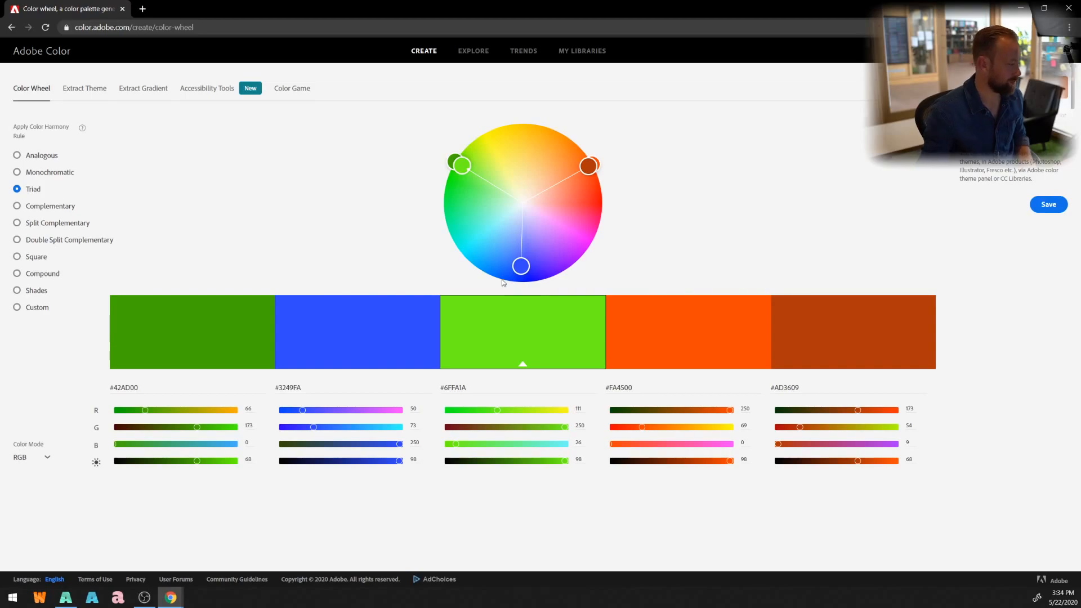
left_click(63, 597)
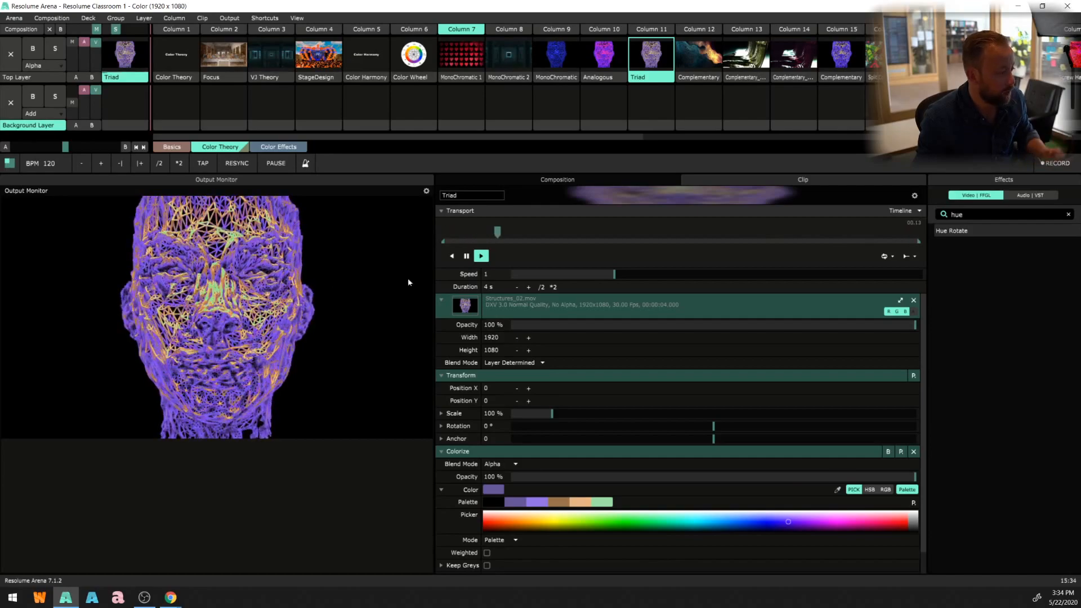
left_click_drag(599, 138, 687, 138)
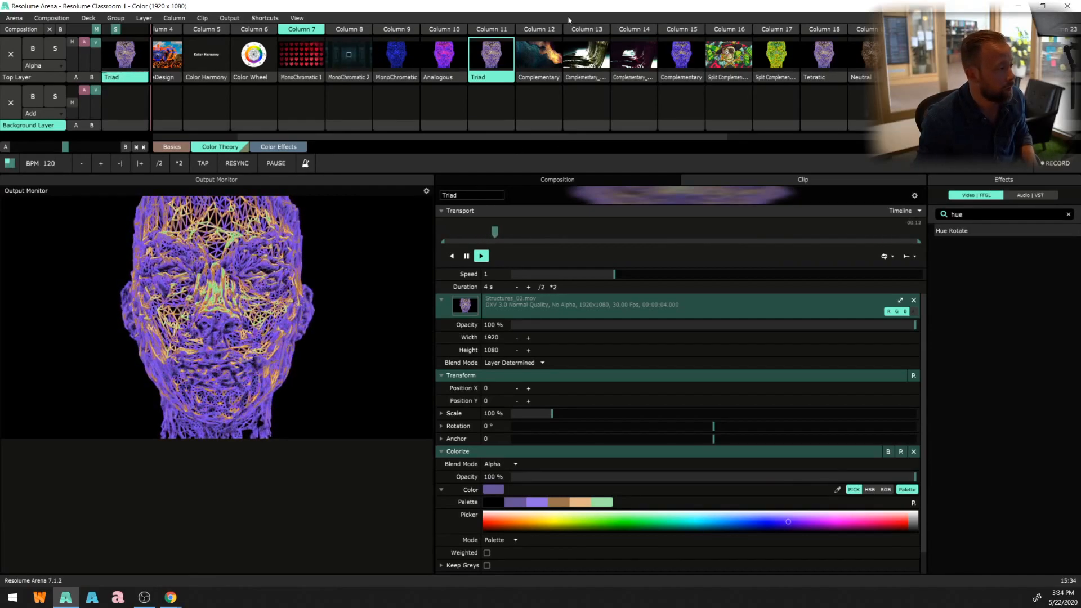
left_click(536, 71)
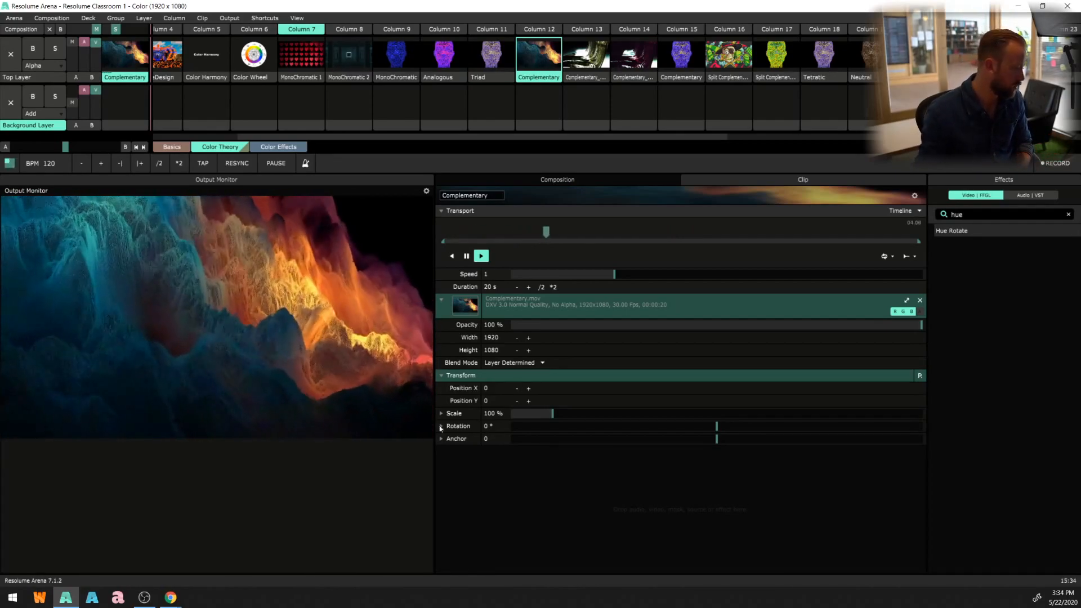
- Switch to Adobe Color in Chrome, apply the Complementary harmony rule and move its magenta color to red #FA1001
mouse_move(171, 598)
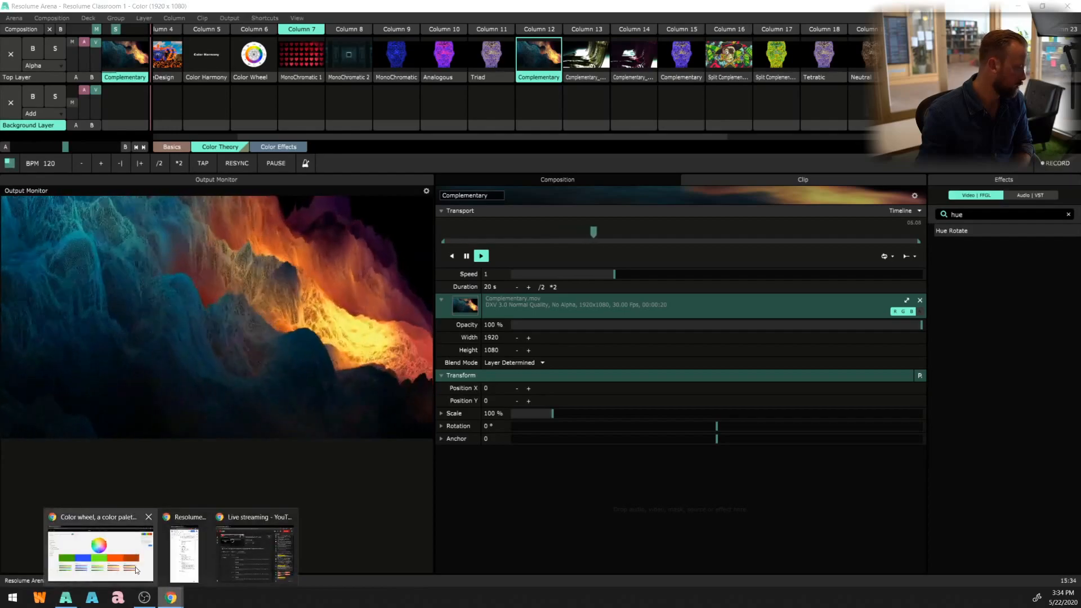
left_click(100, 552)
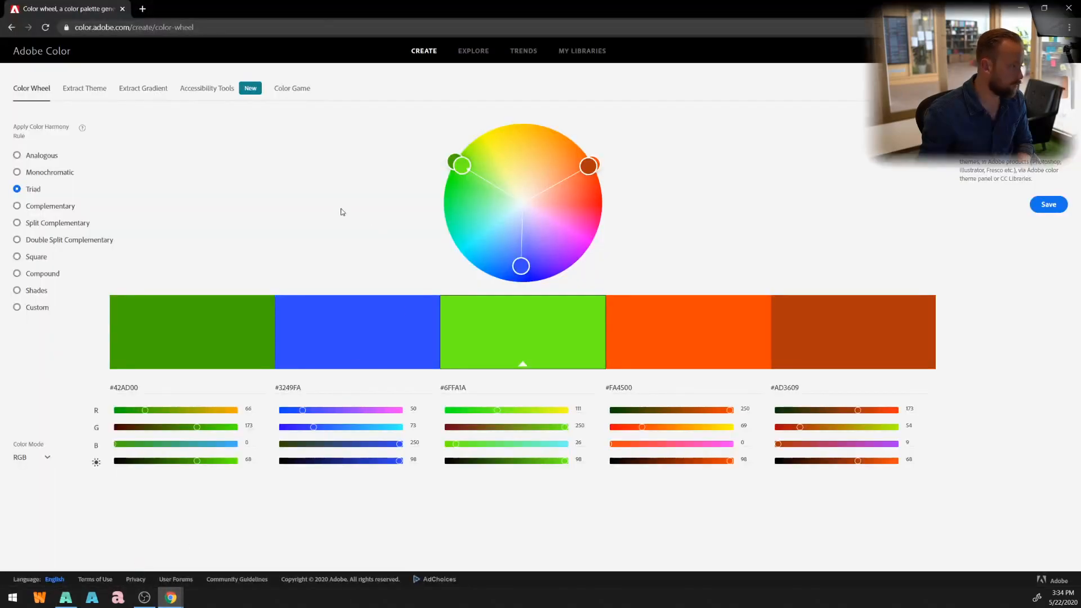
left_click(60, 208)
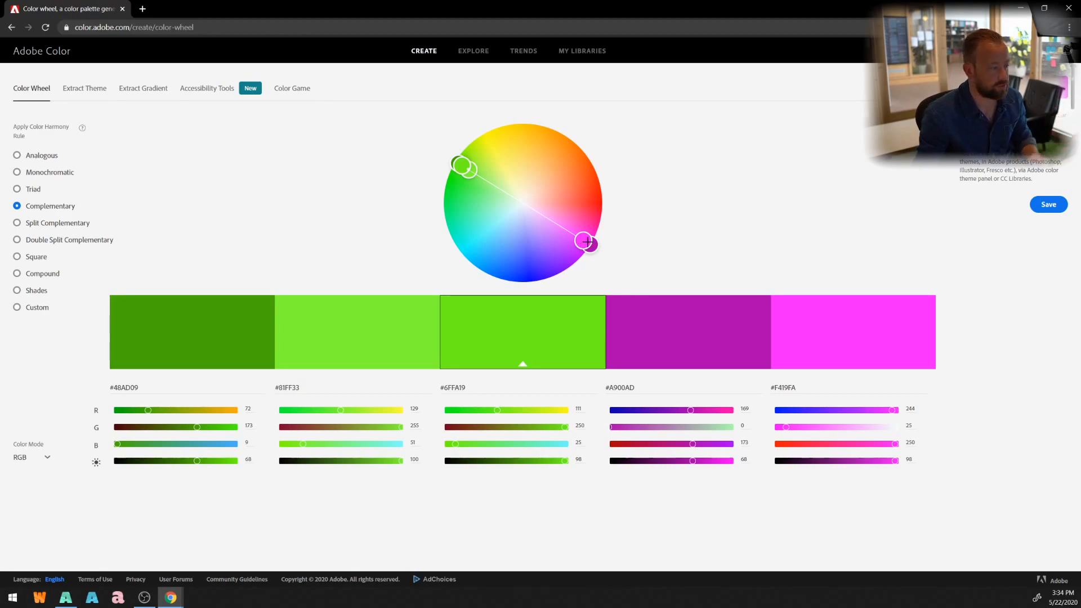
left_click_drag(585, 242, 605, 191)
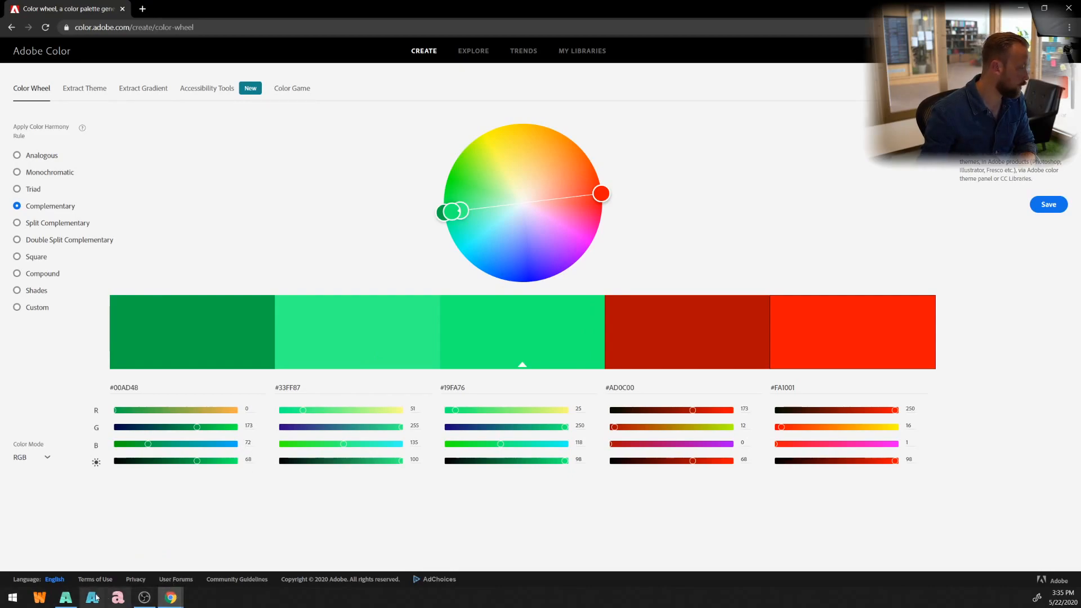
- Switch back to Resolume Arena and launch Complementary_Accent (1), Complementary_Accent (2) and the Complementary clip in Column 15 in turn
left_click(66, 598)
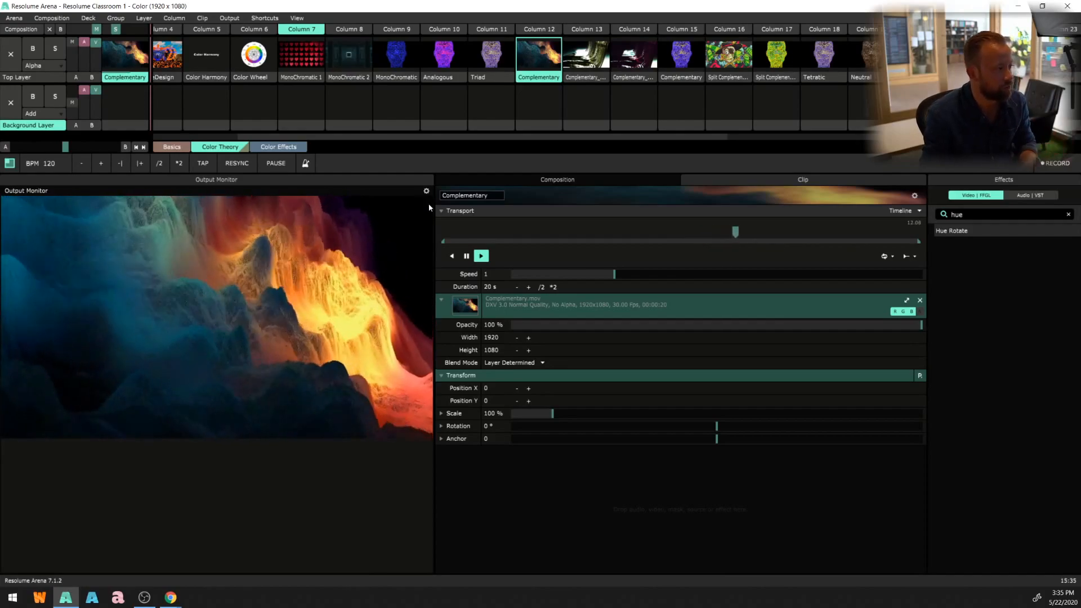
left_click(576, 69)
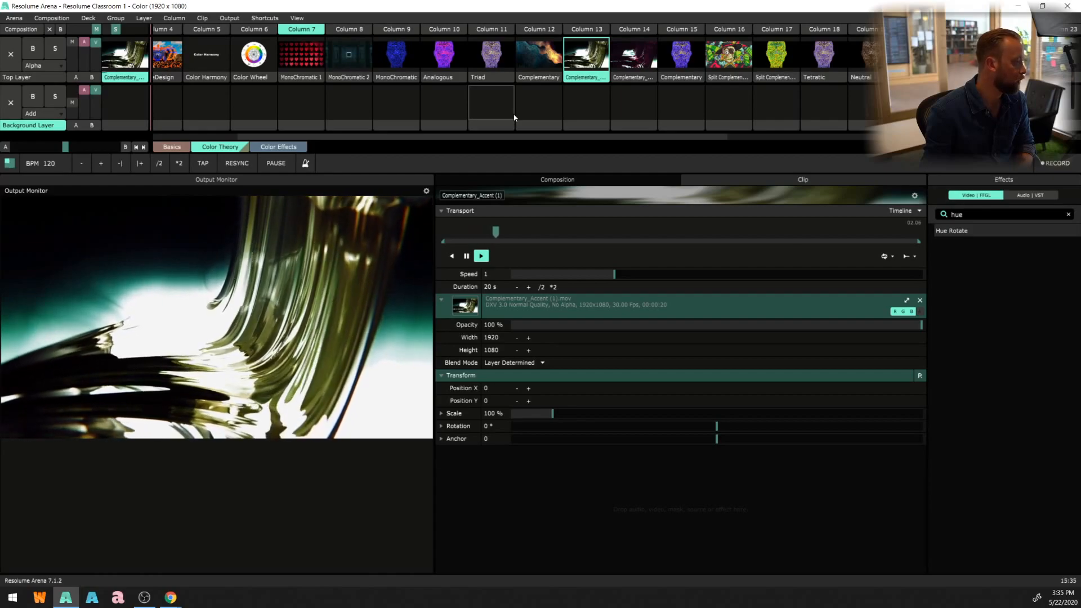
left_click(642, 68)
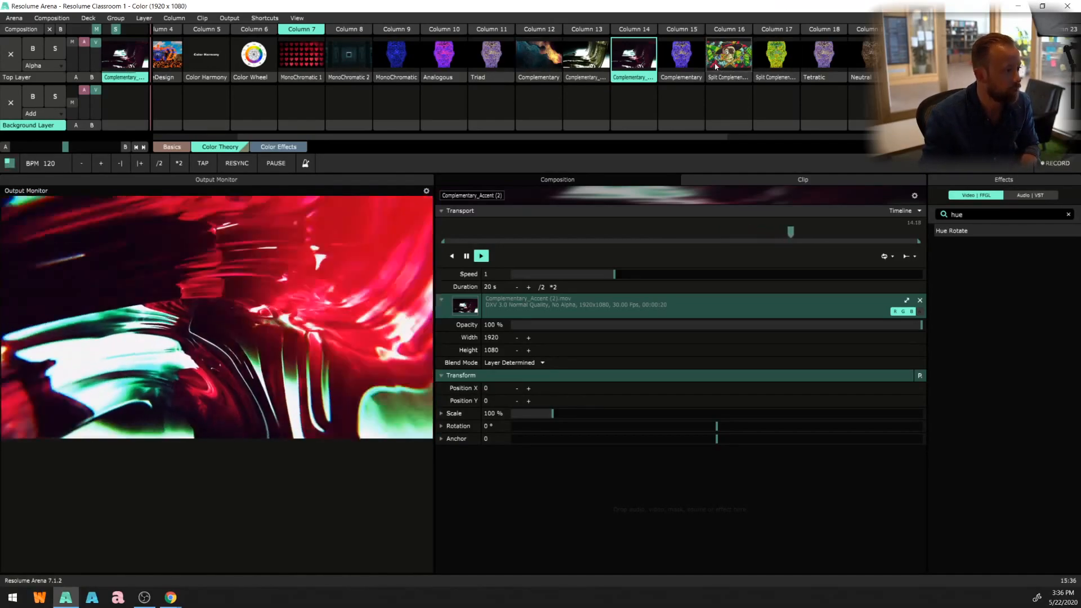
left_click(693, 65)
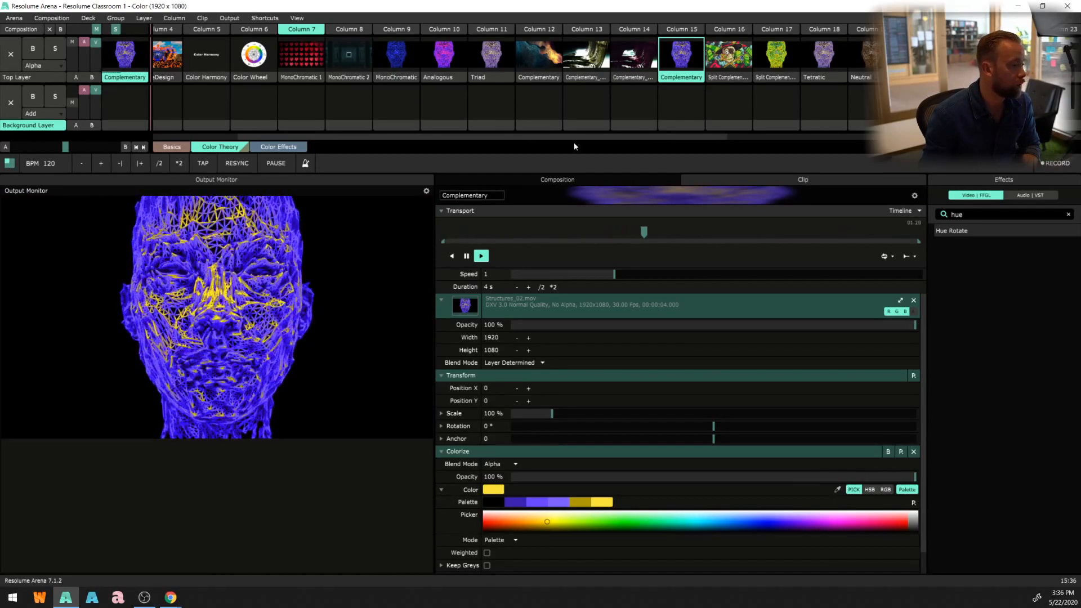
- Launch the Split Complementary clip in Column 16, and in Adobe Color apply the Split Complementary rule with base color #FAC706
left_click_drag(648, 140, 687, 142)
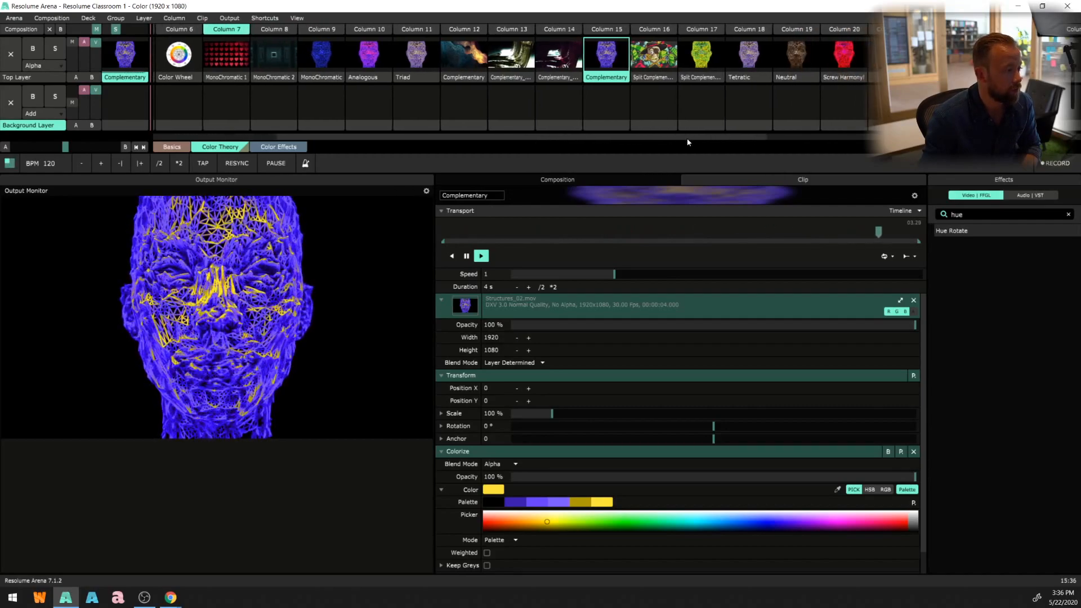
left_click(653, 58)
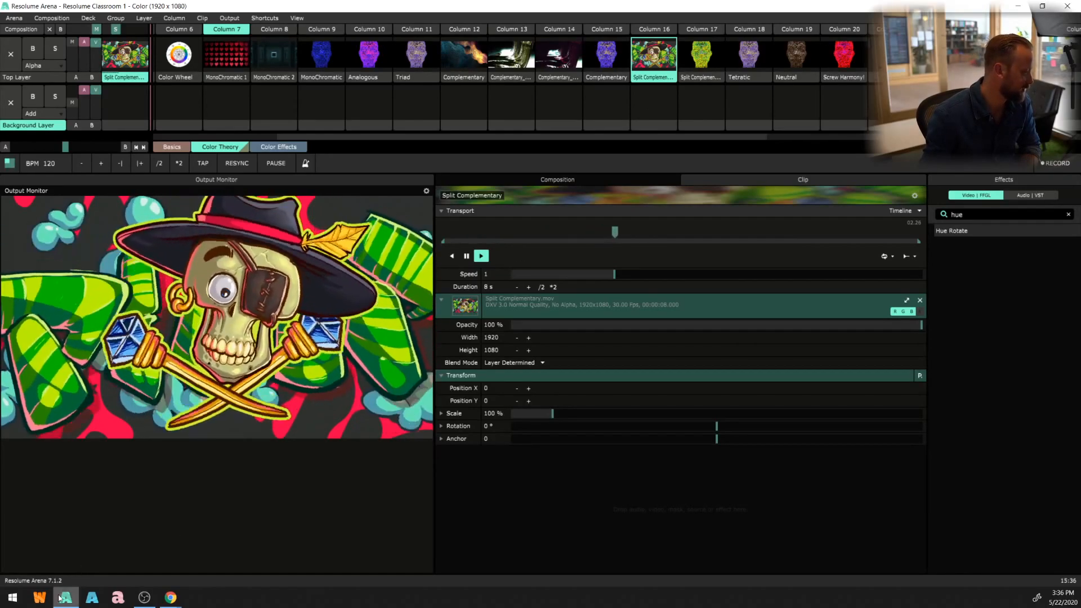
mouse_move(170, 597)
left_click(150, 572)
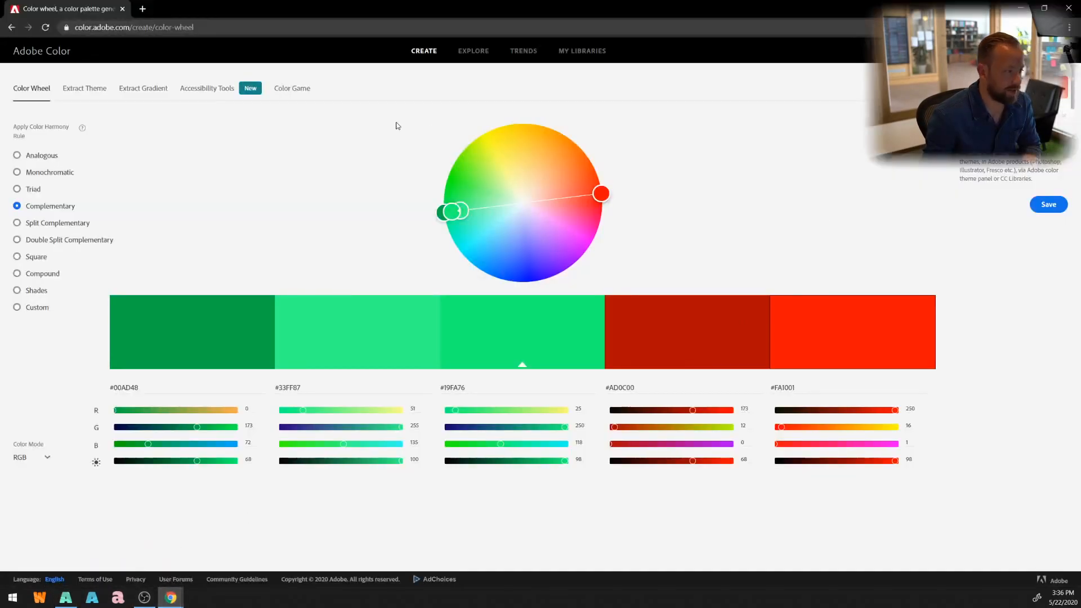
left_click(73, 226)
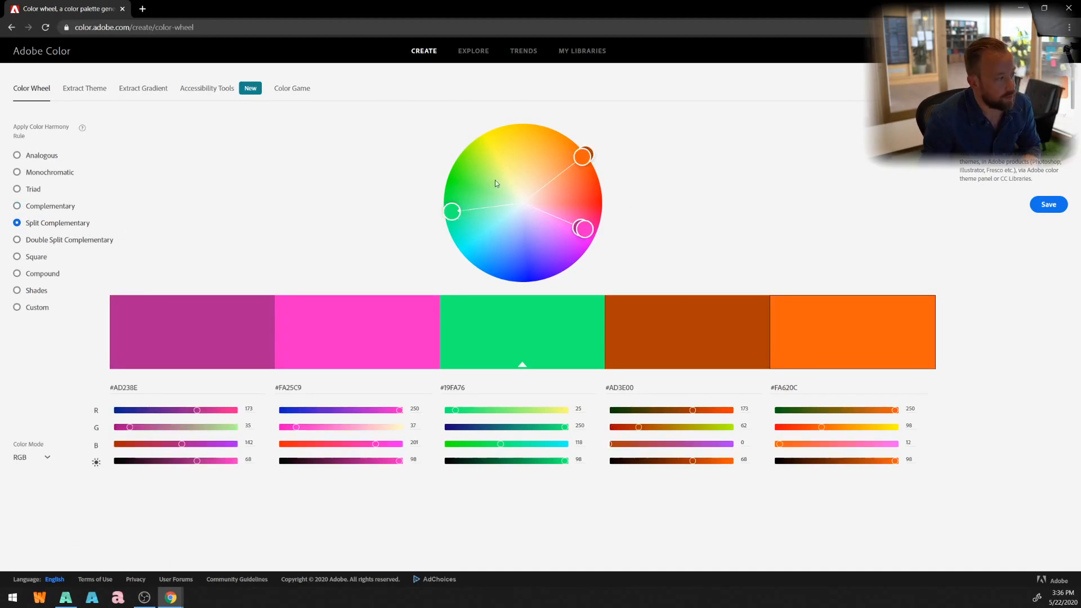
mouse_move(451, 218)
left_mouse_down()
mouse_move(458, 174)
mouse_move(525, 131)
left_mouse_up()
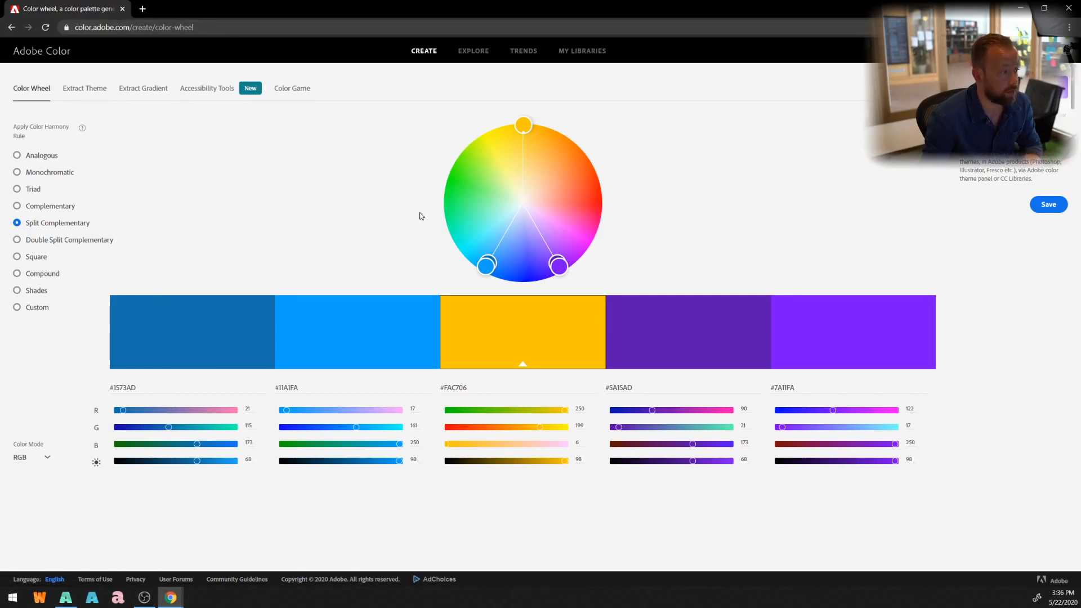
- Switch back to Resolume Arena and launch the Split Complementary clip in Column 17, followed by the Tetratic clip
left_click(77, 598)
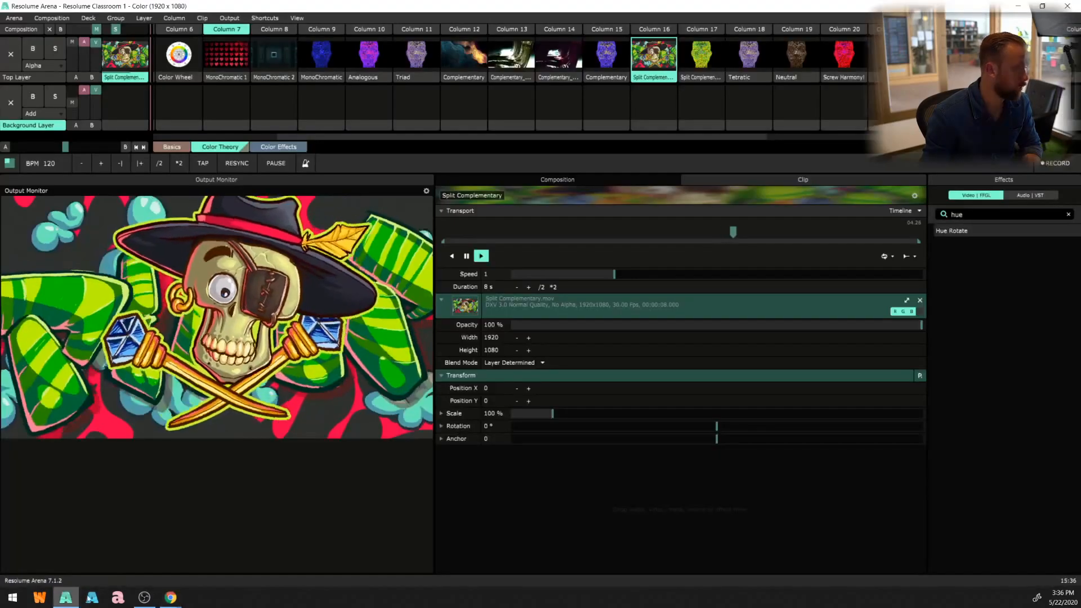
left_click(694, 46)
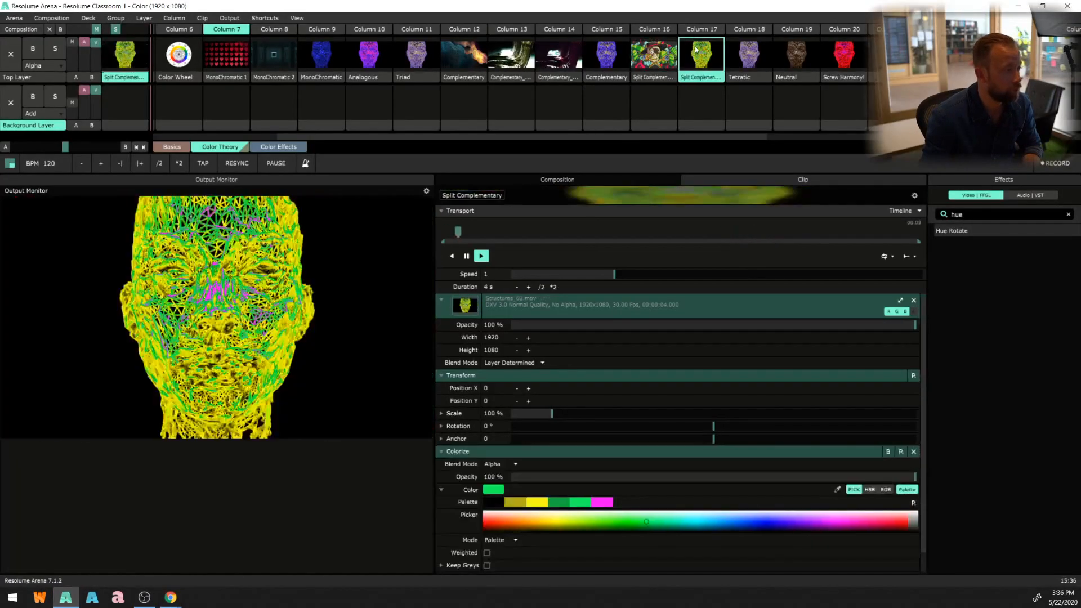
left_click(752, 65)
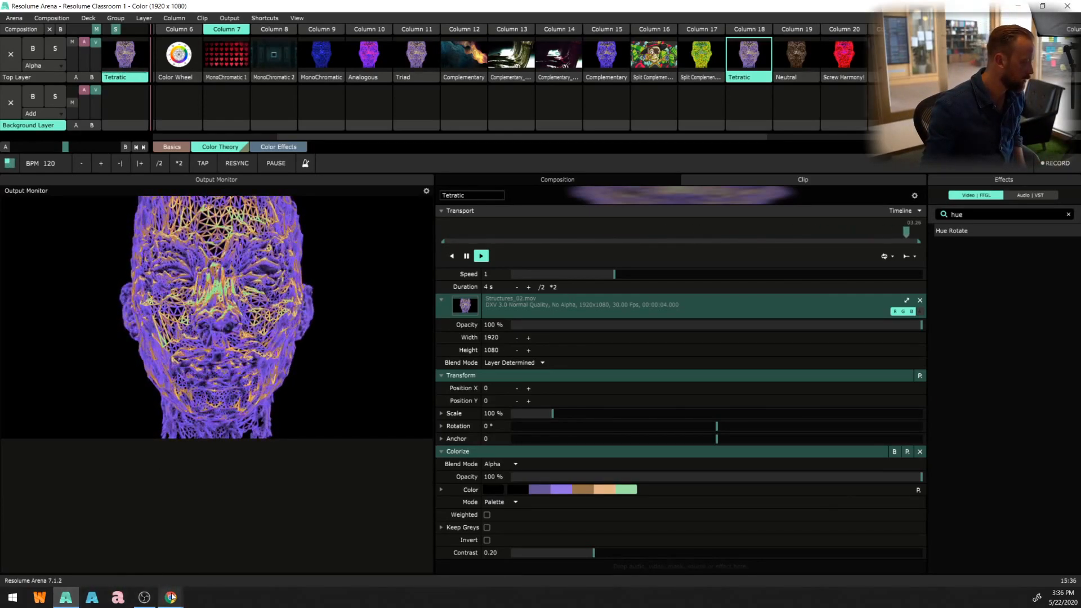
- Switch to Adobe Color in Chrome and apply the Square, Double Split Complementary, Compound and Shades harmony rules in turn
mouse_move(171, 597)
left_click(135, 567)
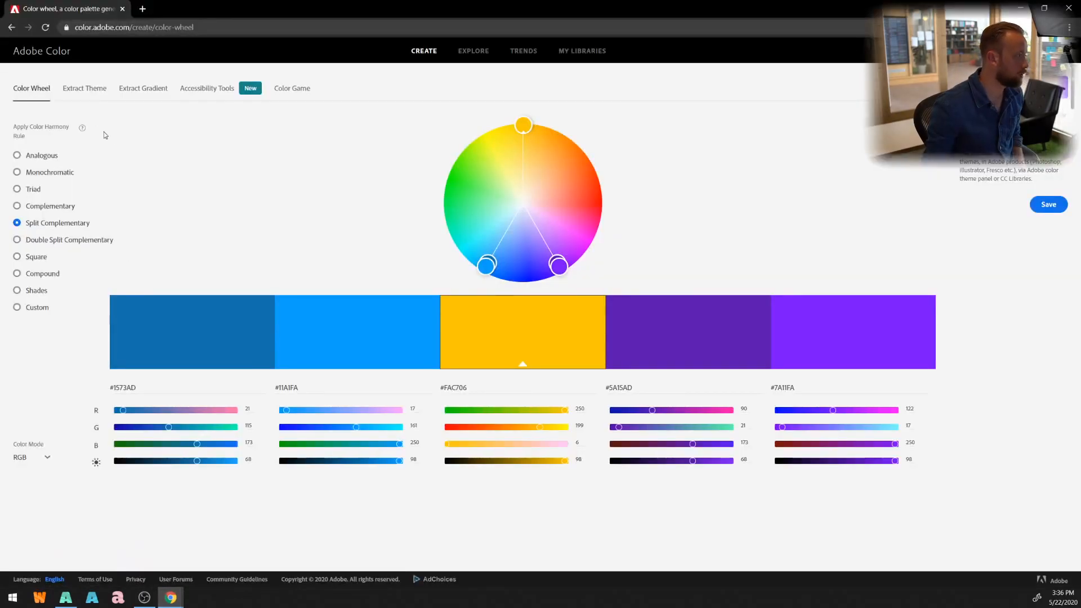
left_click(38, 258)
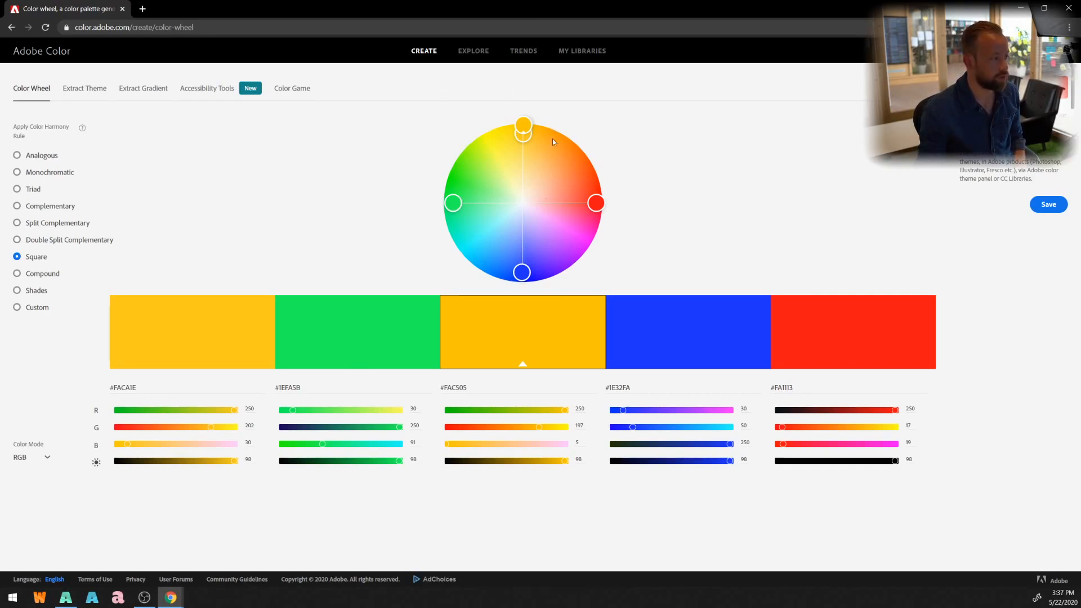
left_click(99, 242)
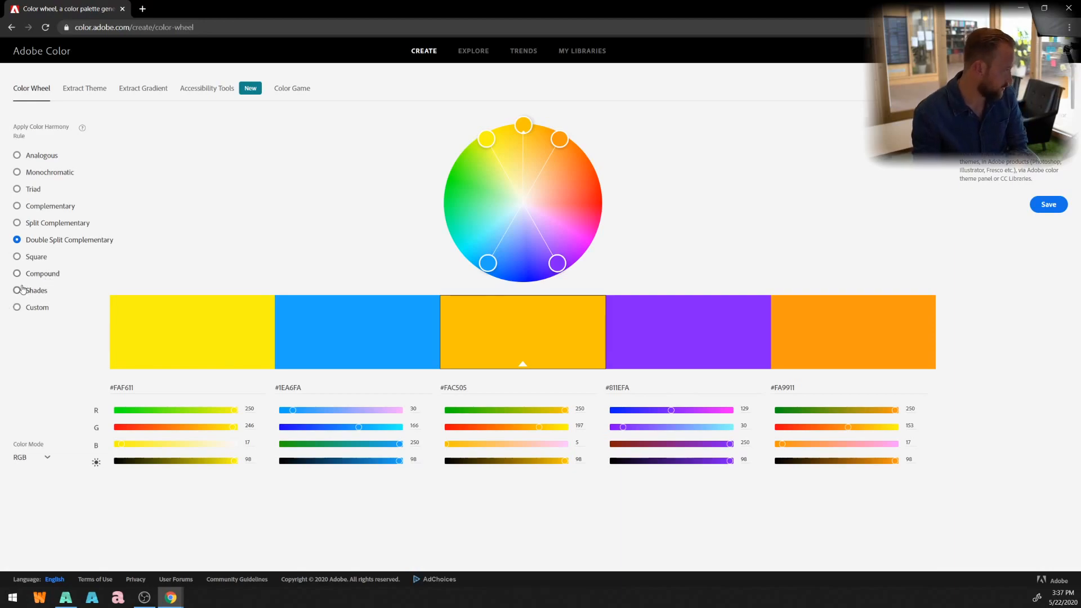
left_click(48, 279)
left_click(39, 289)
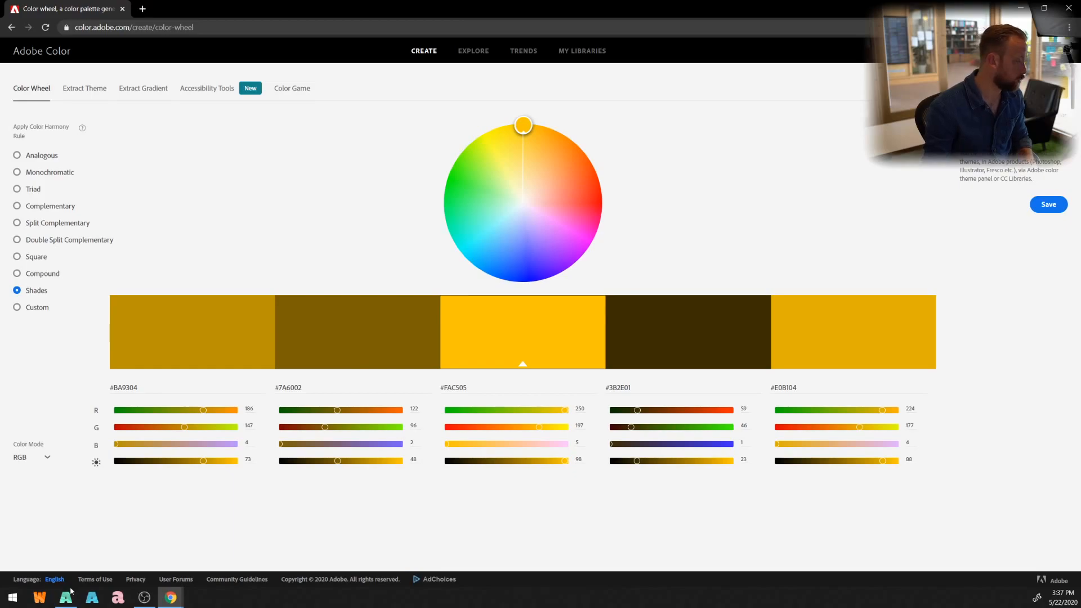
- Switch back to Resolume Arena and launch the Neutral clip, followed by the Screw Harmony! clip in Column 20
mouse_move(66, 600)
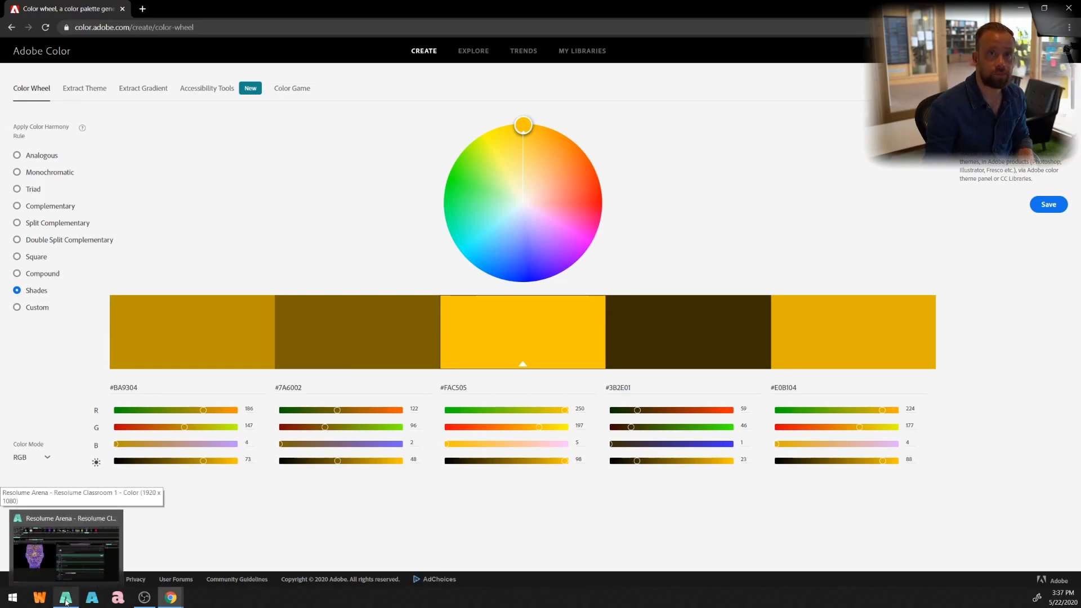
left_click(66, 600)
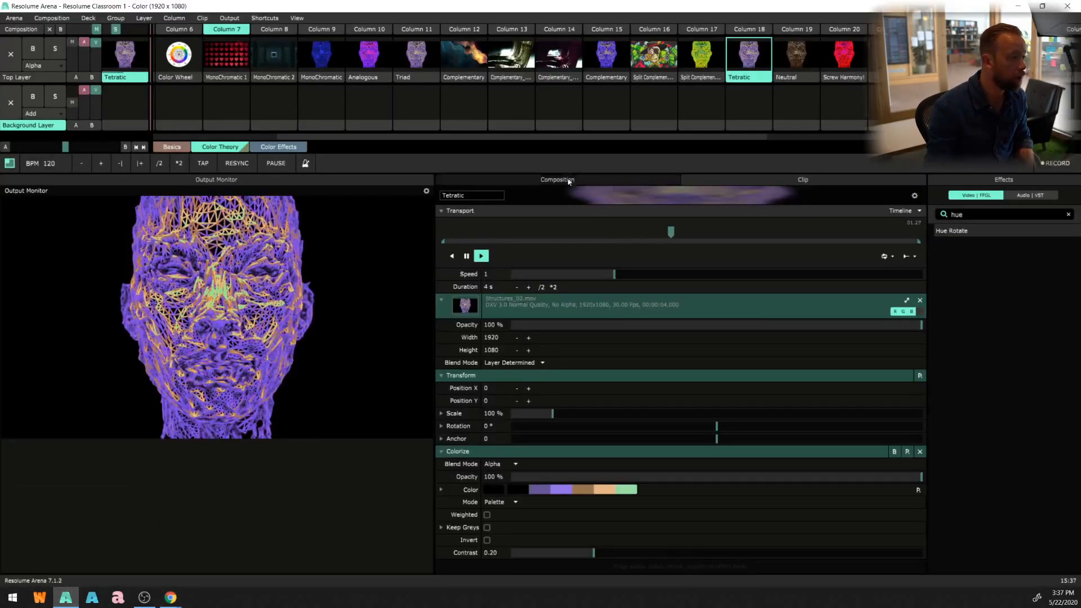
left_click(794, 61)
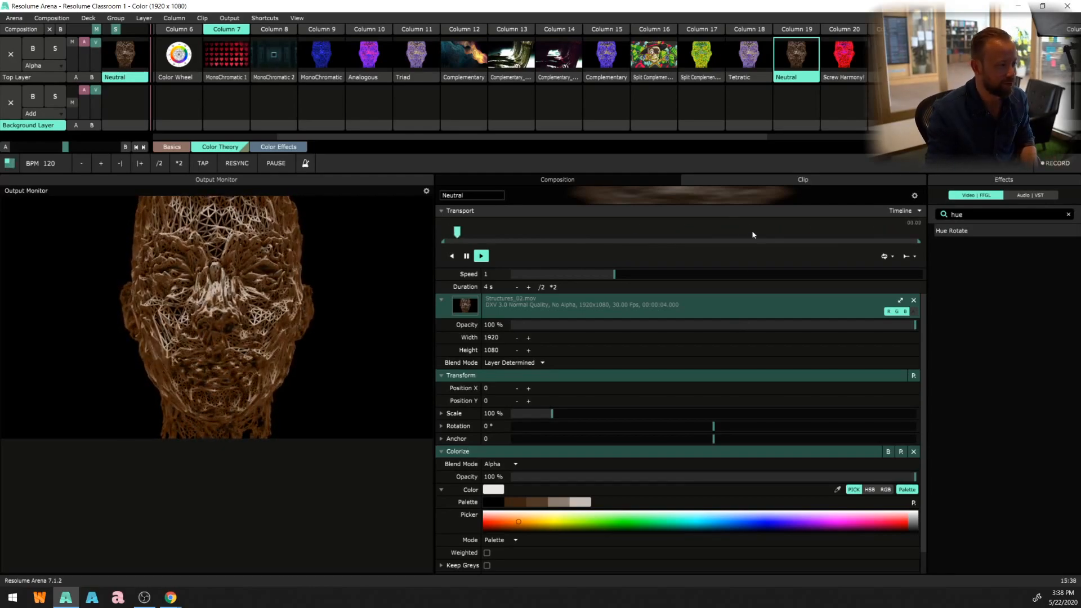
left_click_drag(749, 140, 785, 140)
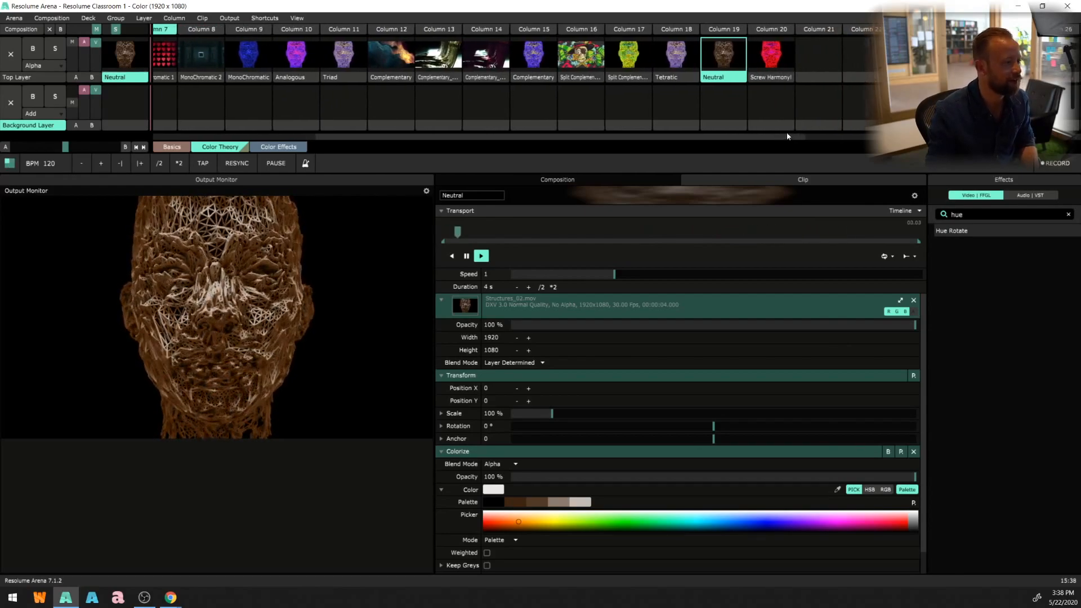
left_click(774, 56)
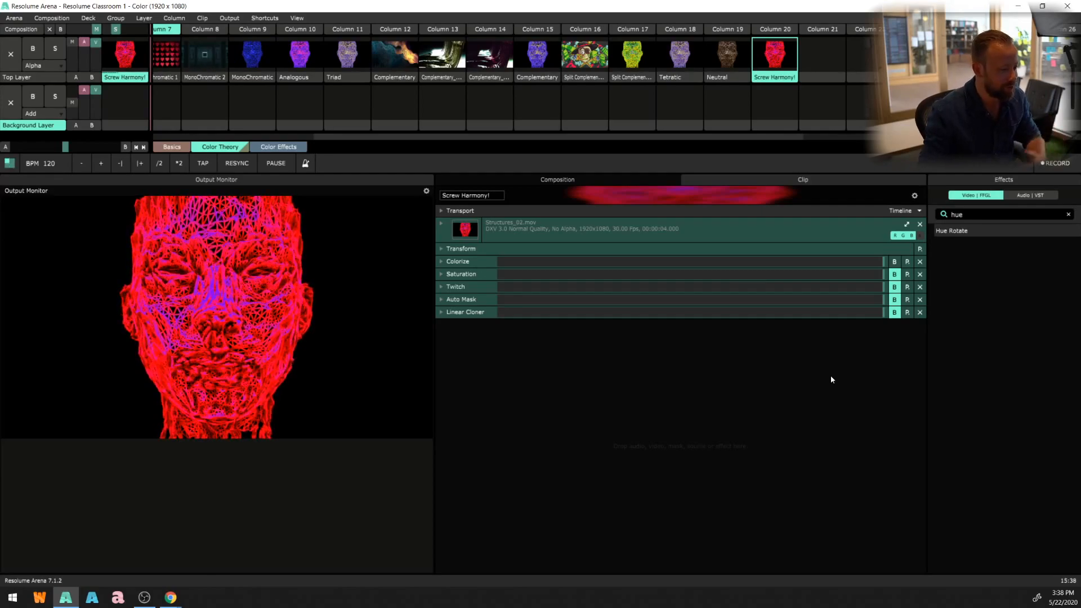
- Turn on the bypassed Saturation, Twitch, Auto Mask and Linear Cloner effects one after another on the Screw Harmony! clip
left_click(895, 274)
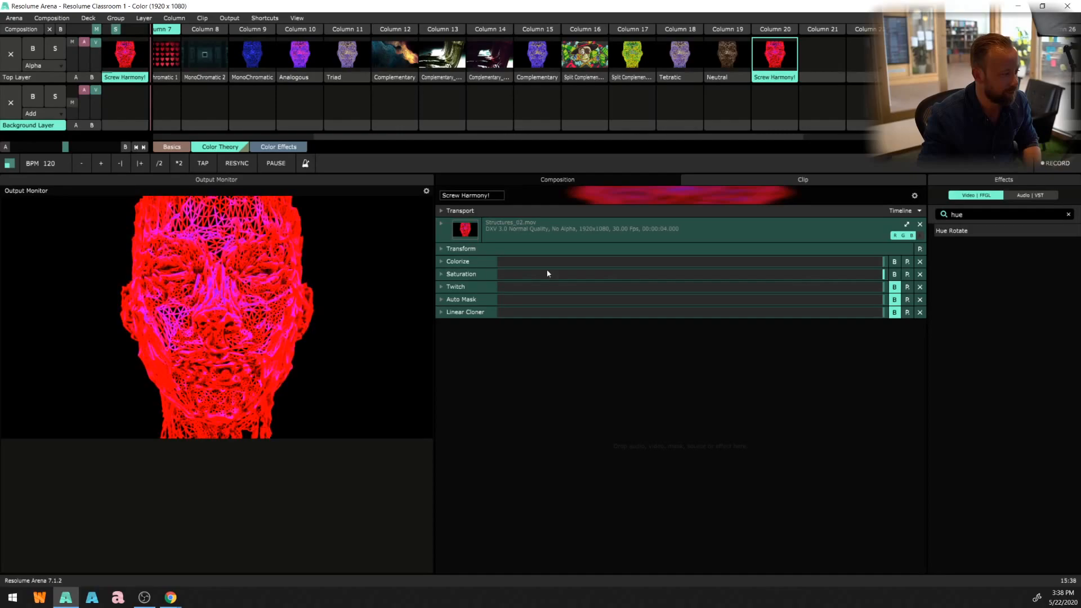
left_click(441, 274)
left_click(445, 275)
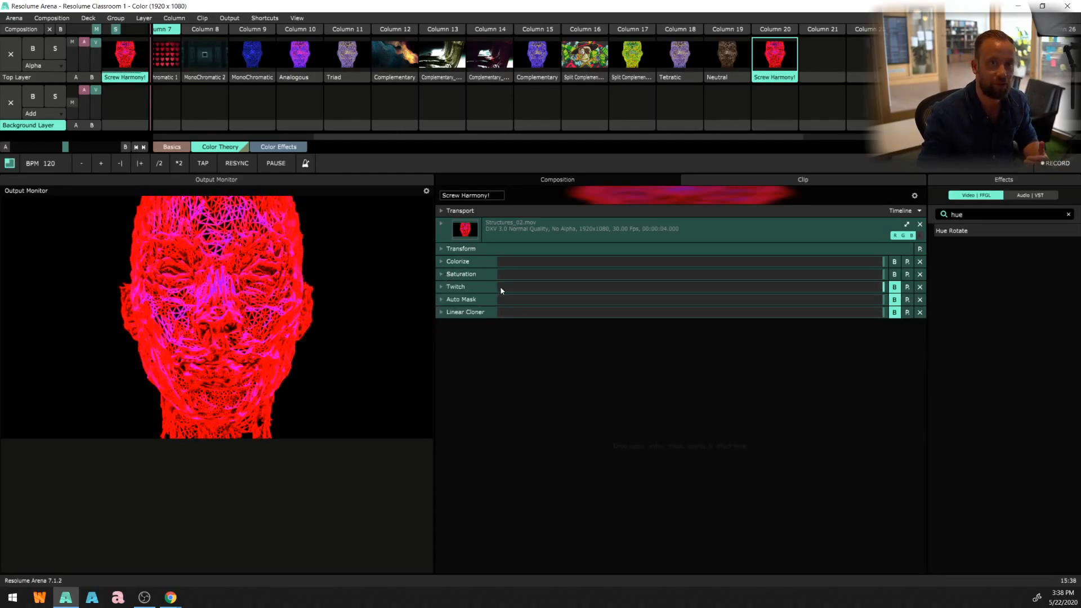
left_click(894, 288)
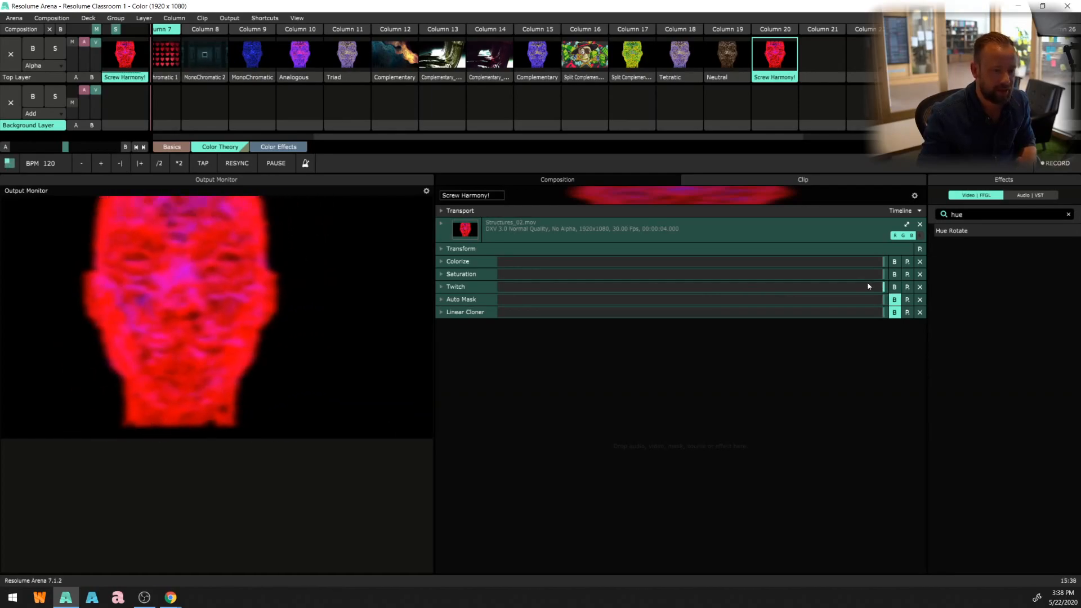
left_click(894, 301)
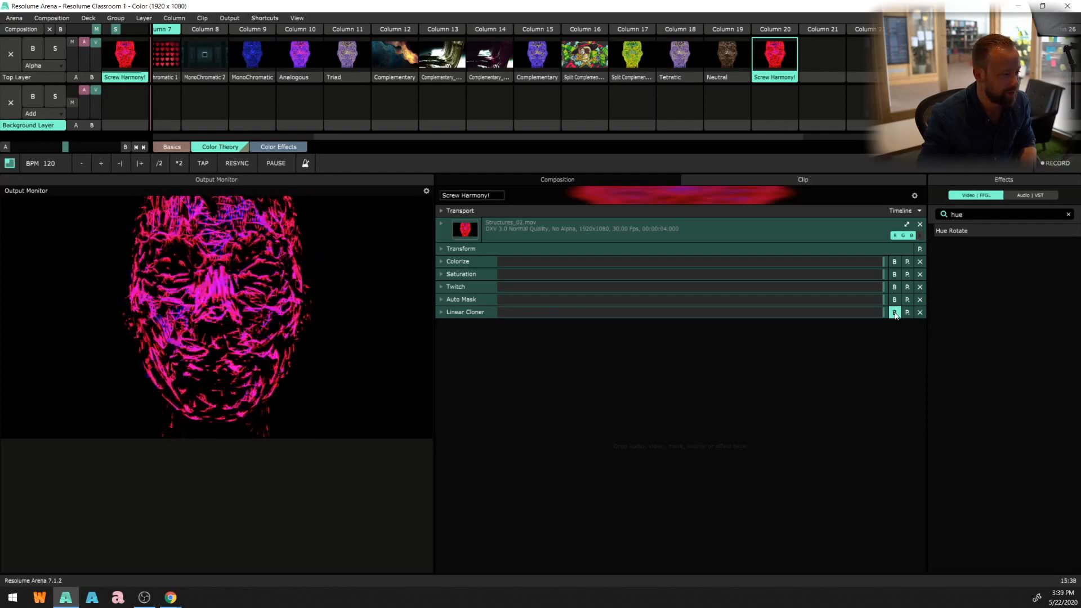
left_click(895, 312)
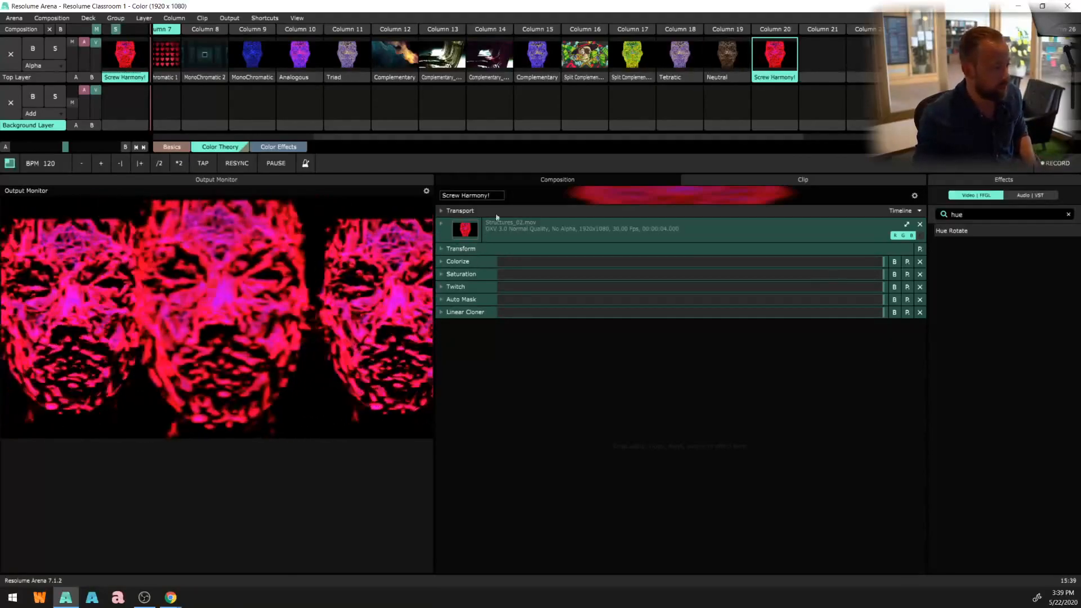
- Try varying the composition's Hue Scale and Hue Rotate on the Screw Harmony! clip, returning them to 1 and 0
left_click(529, 183)
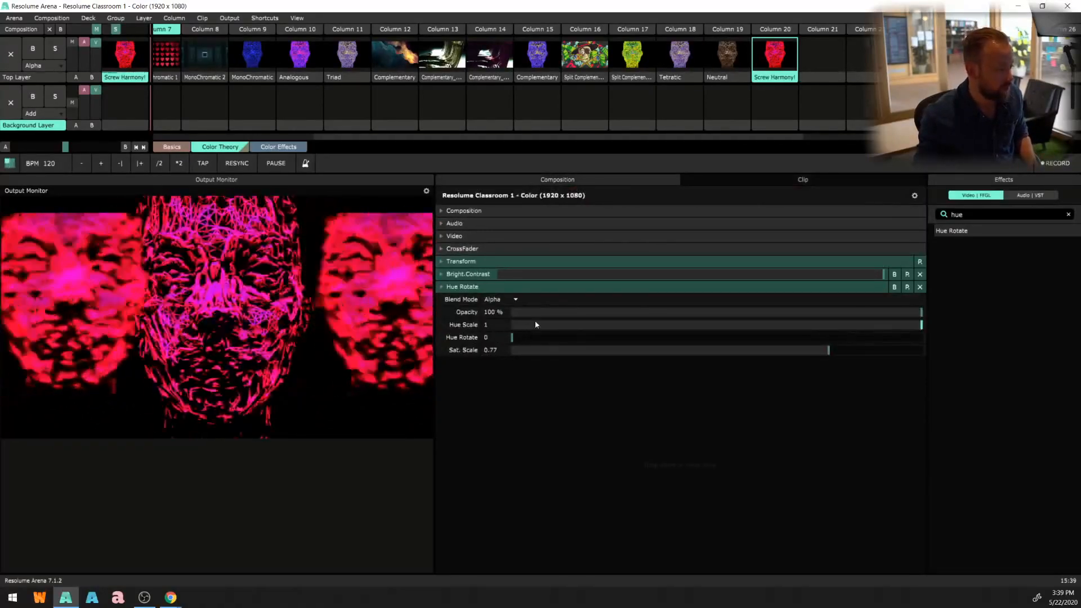
left_click_drag(851, 329, 920, 325)
left_click_drag(599, 343, 789, 337)
left_click_drag(922, 325, 974, 326)
left_click_drag(787, 337, 510, 337)
- Launch the Split Complementary clip in Column 17 and try varying the composition's Hue Scale, returning it to 1
left_click(635, 62)
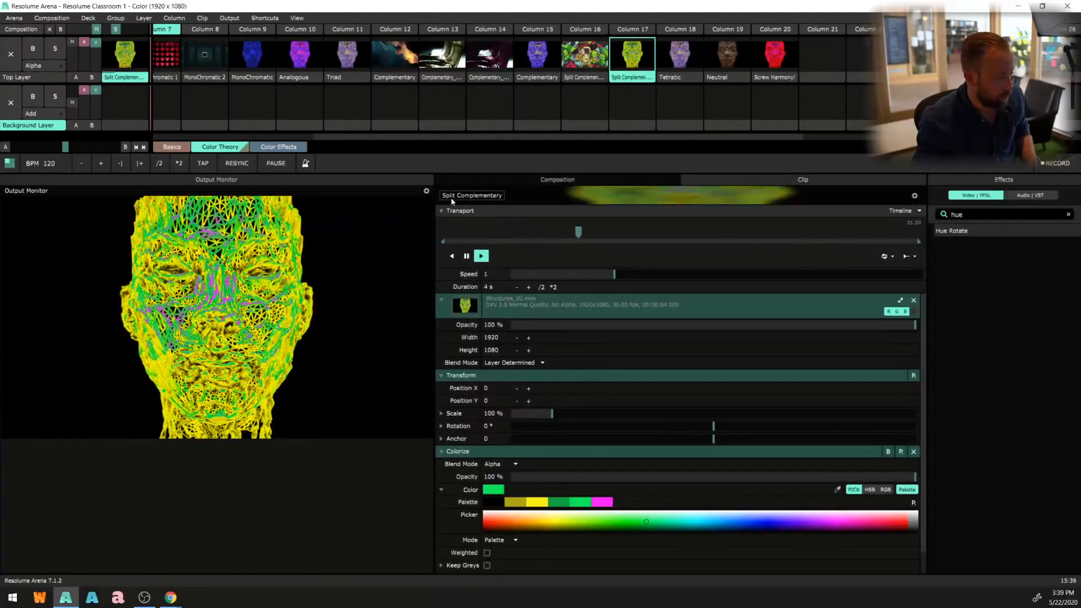
left_click(536, 180)
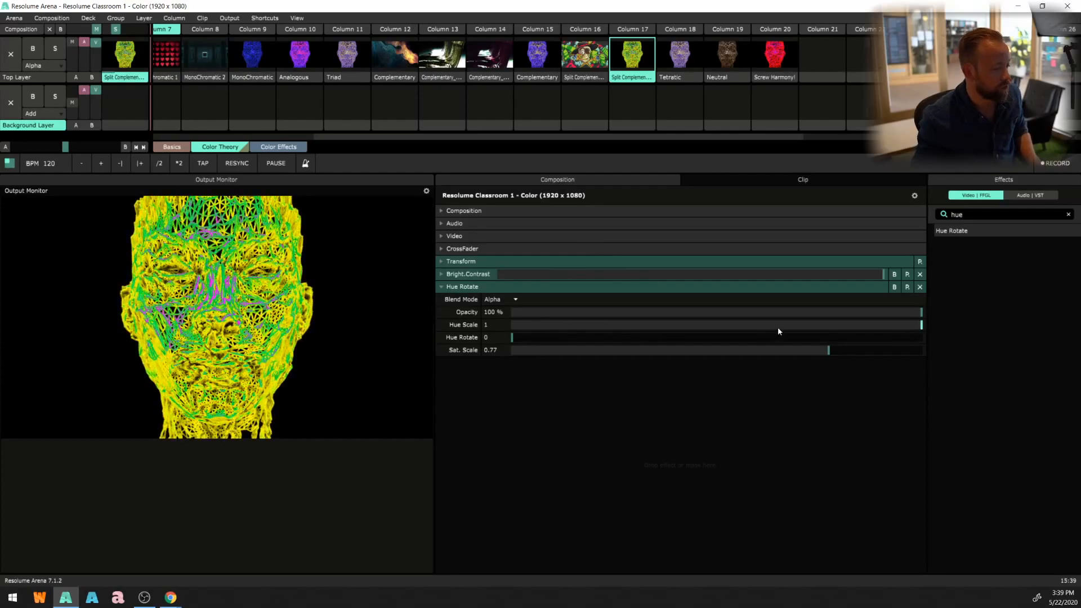
left_click_drag(874, 330, 921, 321)
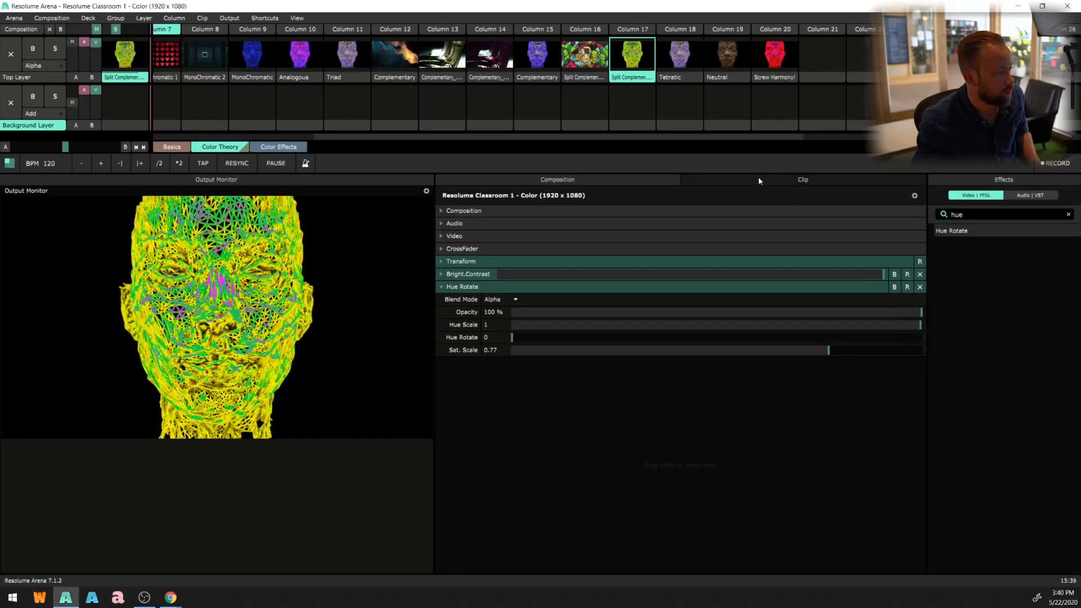
- Launch the Screw Harmony! clip in Column 20 again, followed by the empty slot in Column 21 to clear the output
left_click(765, 64)
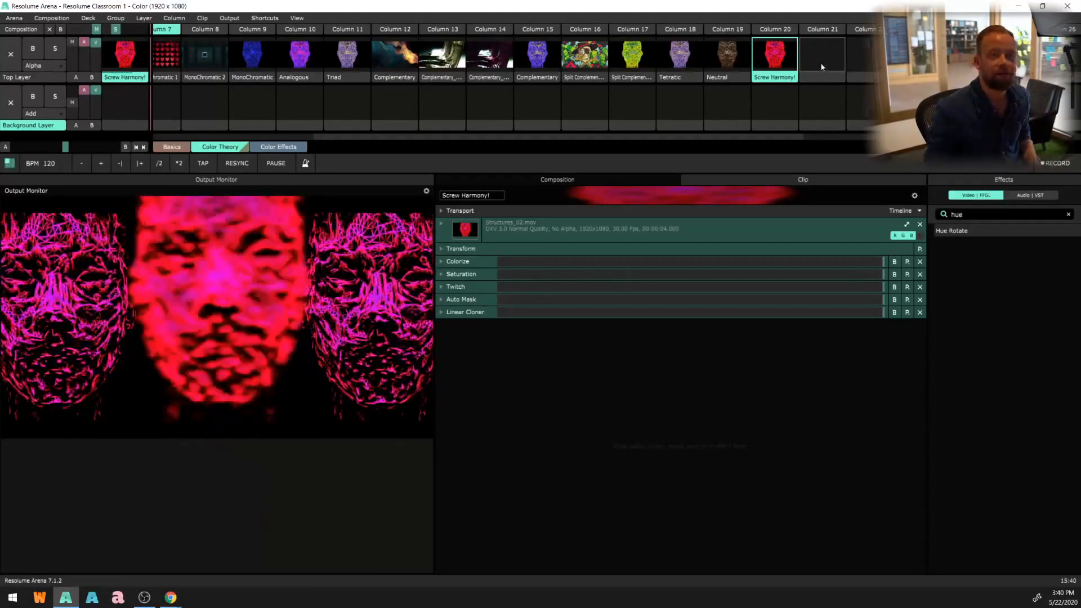
left_click(821, 66)
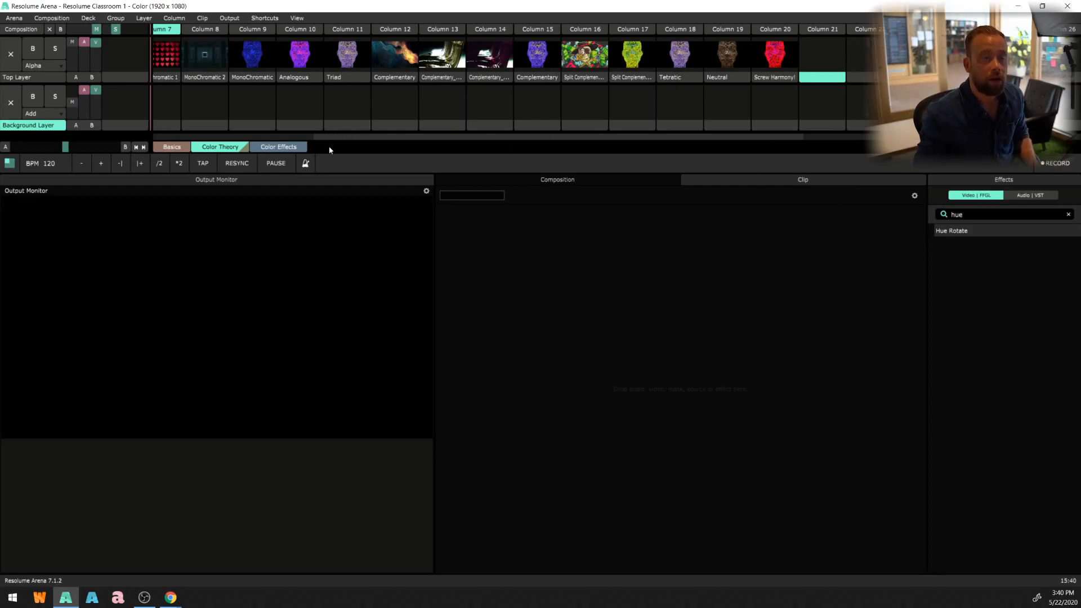
- Open the Color Effects deck and launch its Color Effects title clip, followed by the Color Mixing clip
left_click(277, 147)
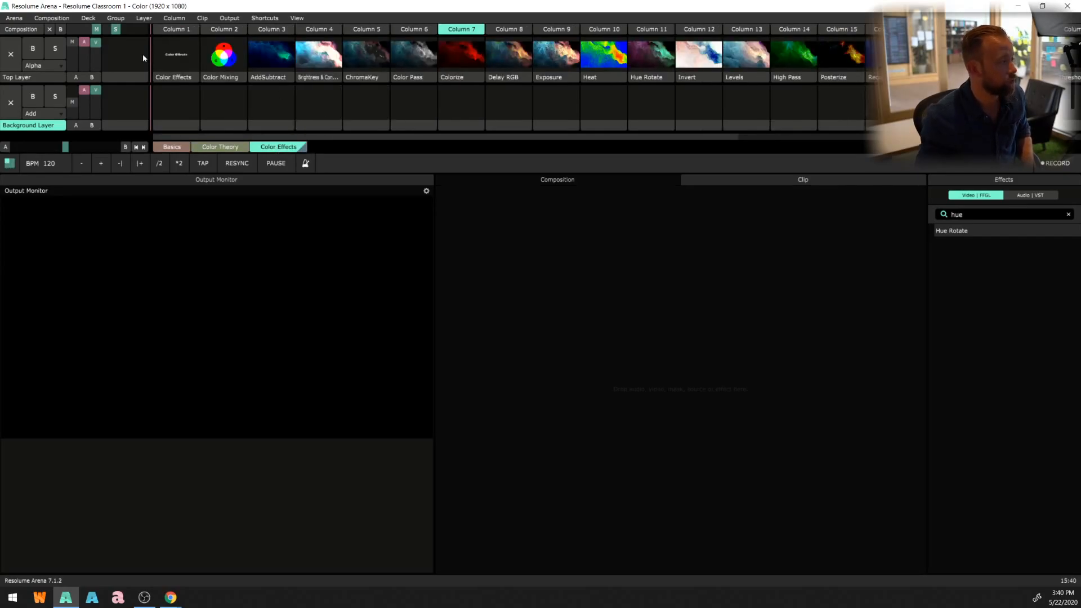
left_click(169, 55)
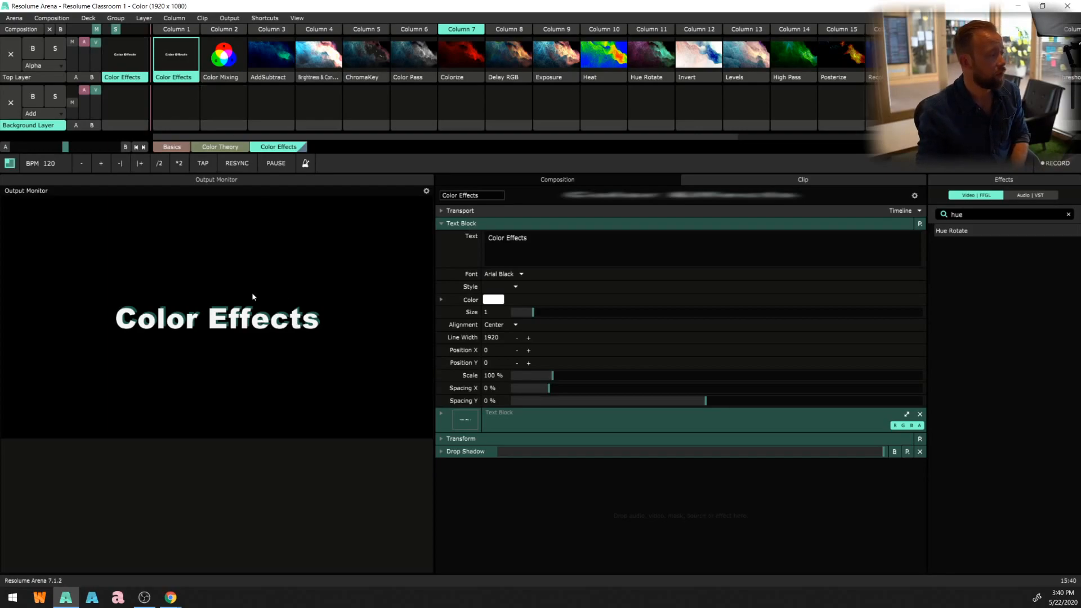
left_click(224, 56)
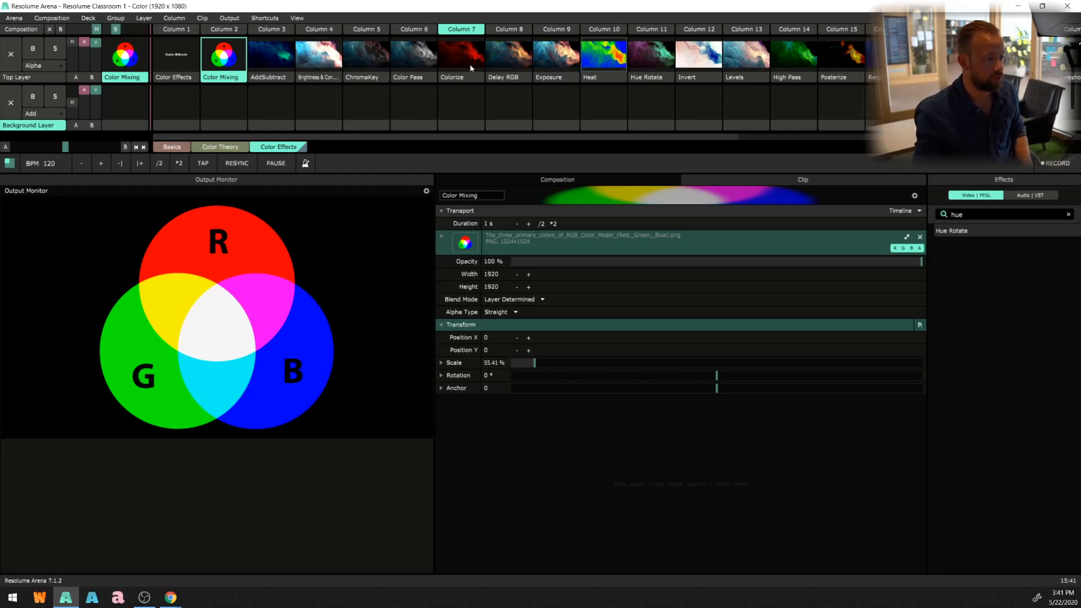
- Launch the AddSubtract clip in Column 3, lower its Add Subtract red channel to -100%, and reset it to 0%
left_click(273, 62)
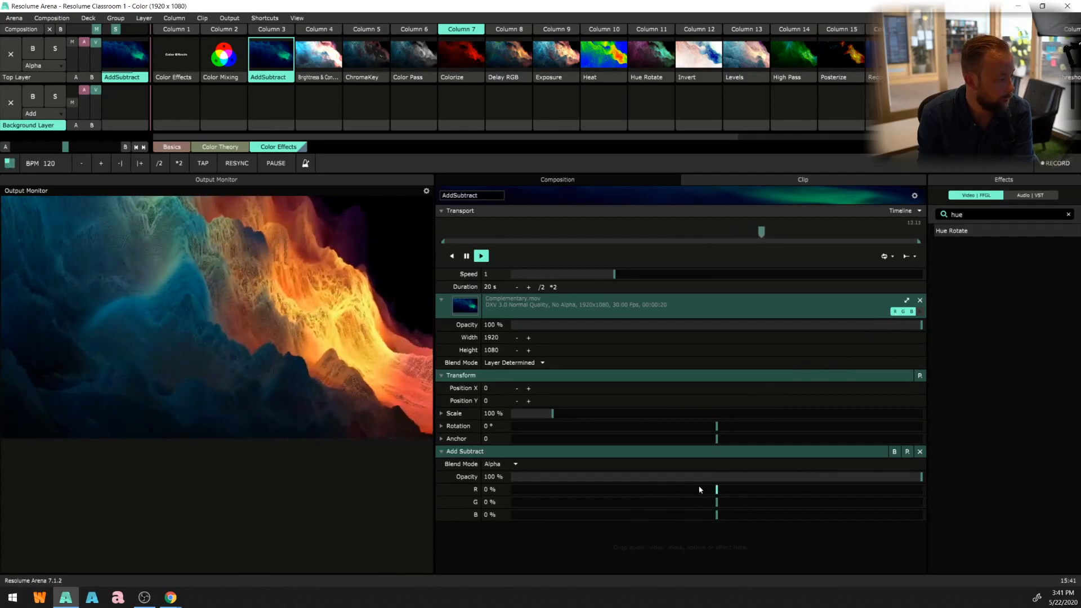
left_click_drag(718, 492, 525, 494)
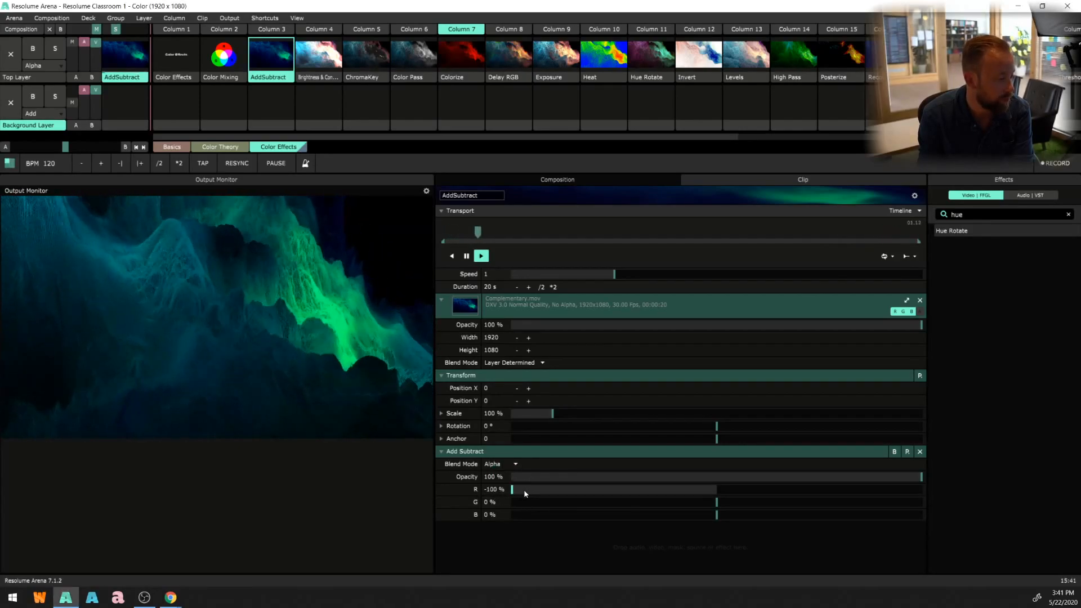
right_click(525, 494)
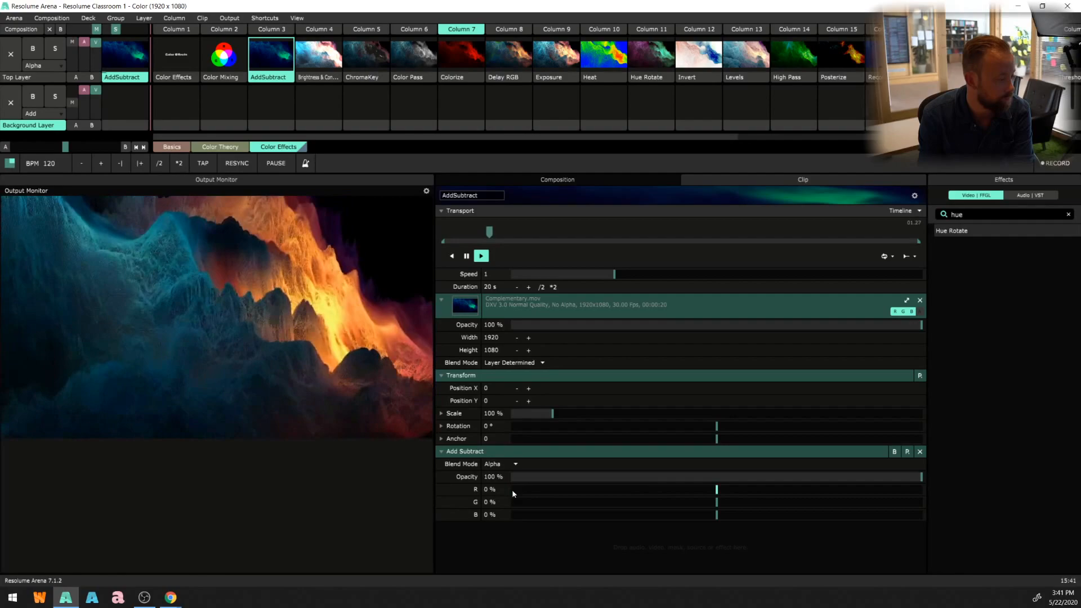
- Try Add Subtract with green at about -33% and red at about -60%, and red alone at about 29%, resetting each to 0%
left_click(894, 312)
left_click_drag(720, 501, 648, 514)
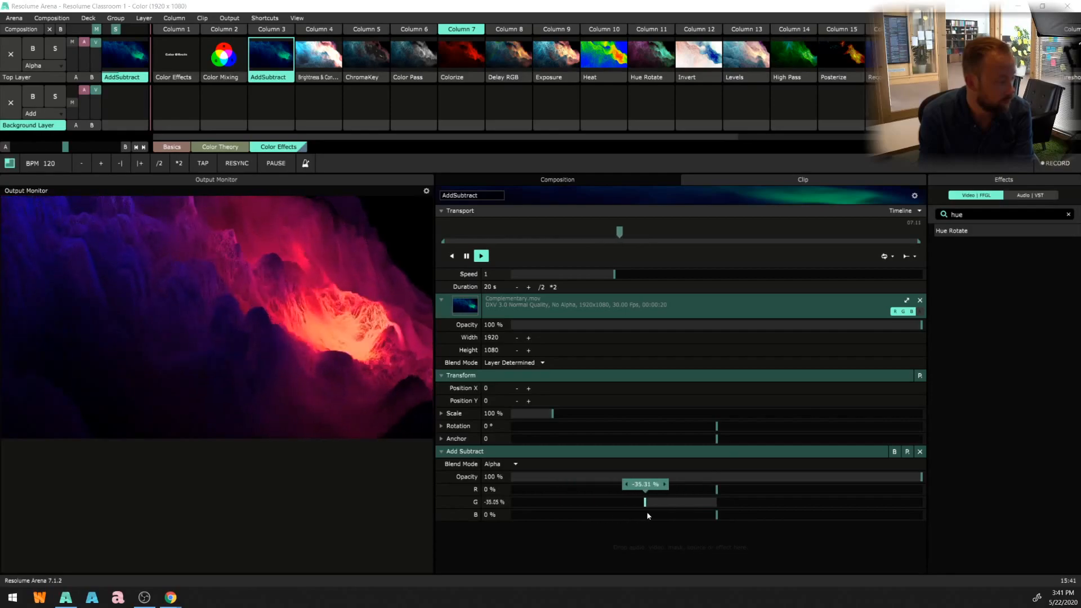
left_click_drag(707, 487, 593, 505)
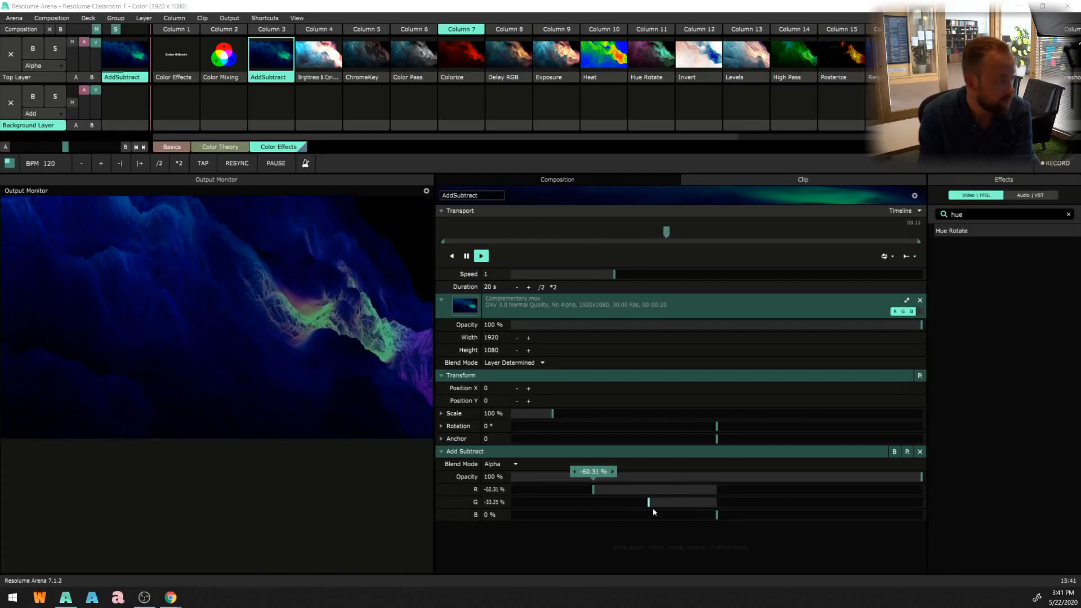
double_click(592, 489)
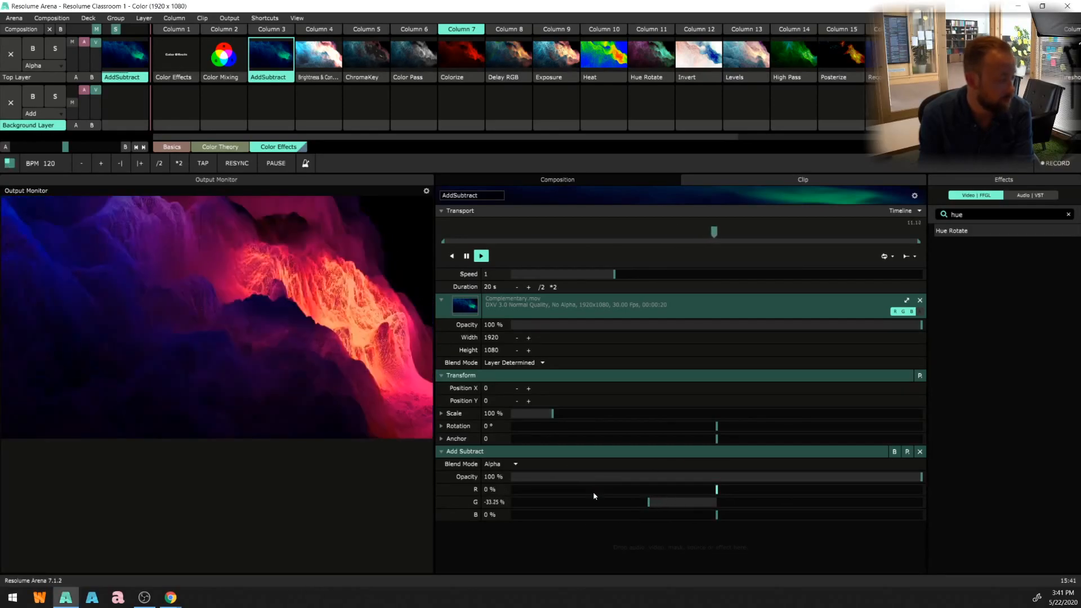
double_click(648, 501)
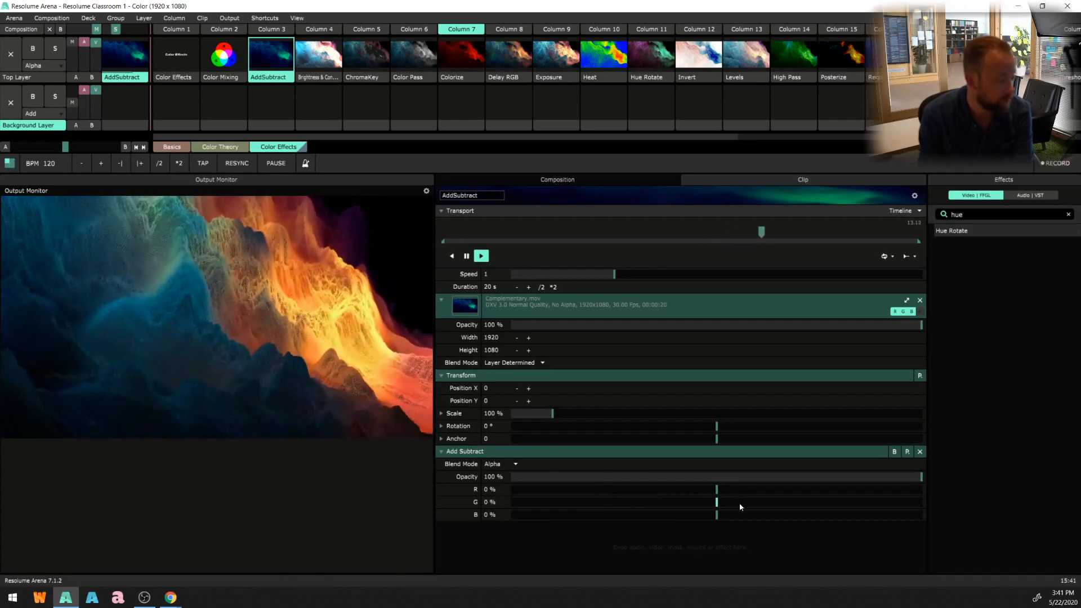
left_click_drag(718, 489, 777, 491)
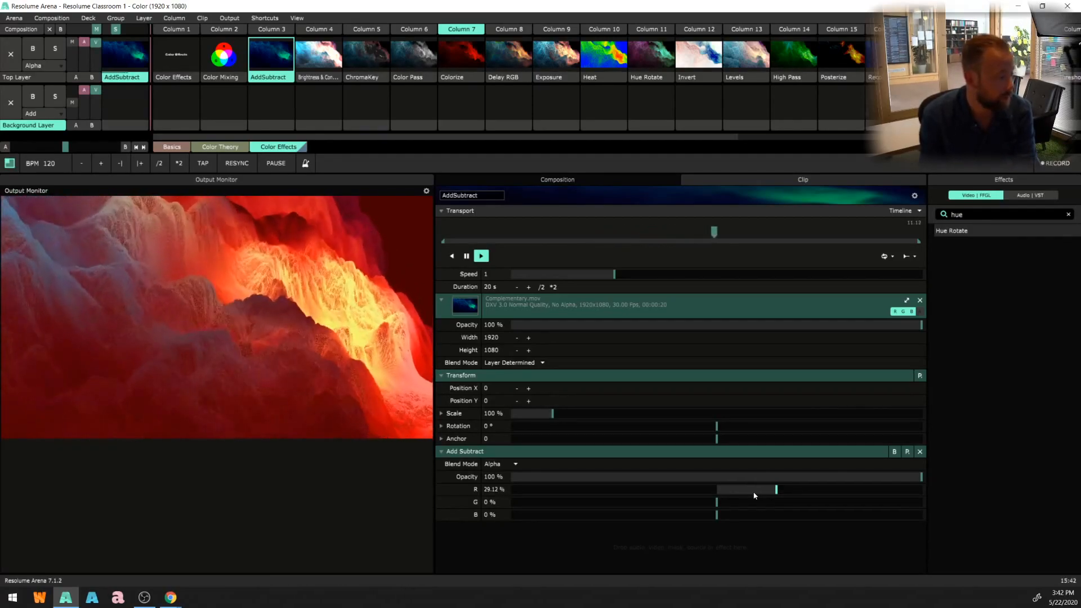
double_click(778, 494)
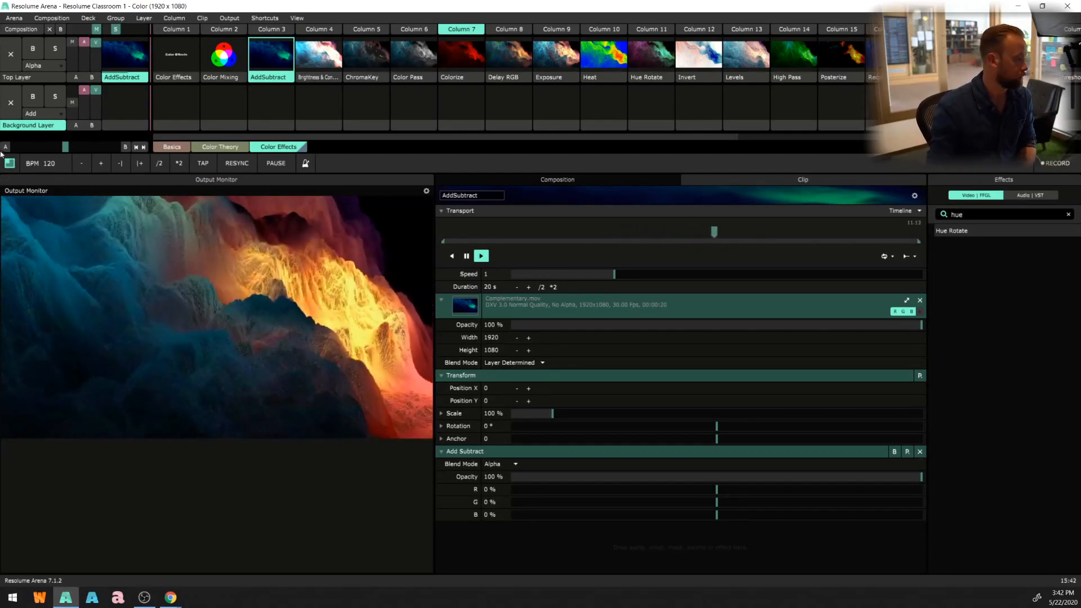
- Launch the Brightness & Contrast clip in Column 4, try its Brightness and a Contrast of 0.30, and reset both to 0
left_click(314, 65)
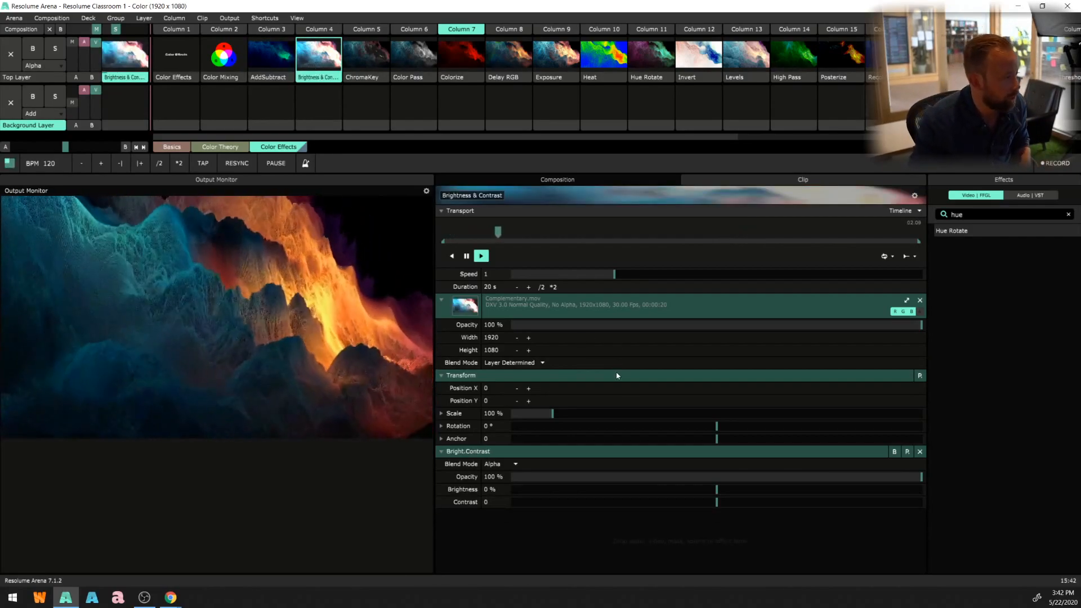
left_click(718, 490)
left_click_drag(718, 493, 738, 505)
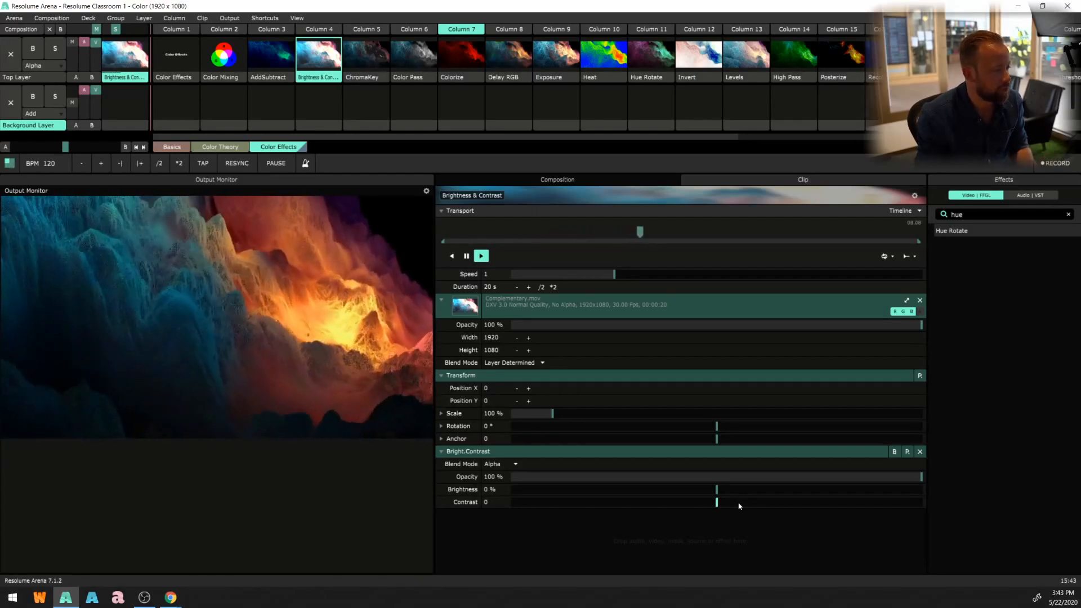
left_click_drag(716, 501, 772, 503)
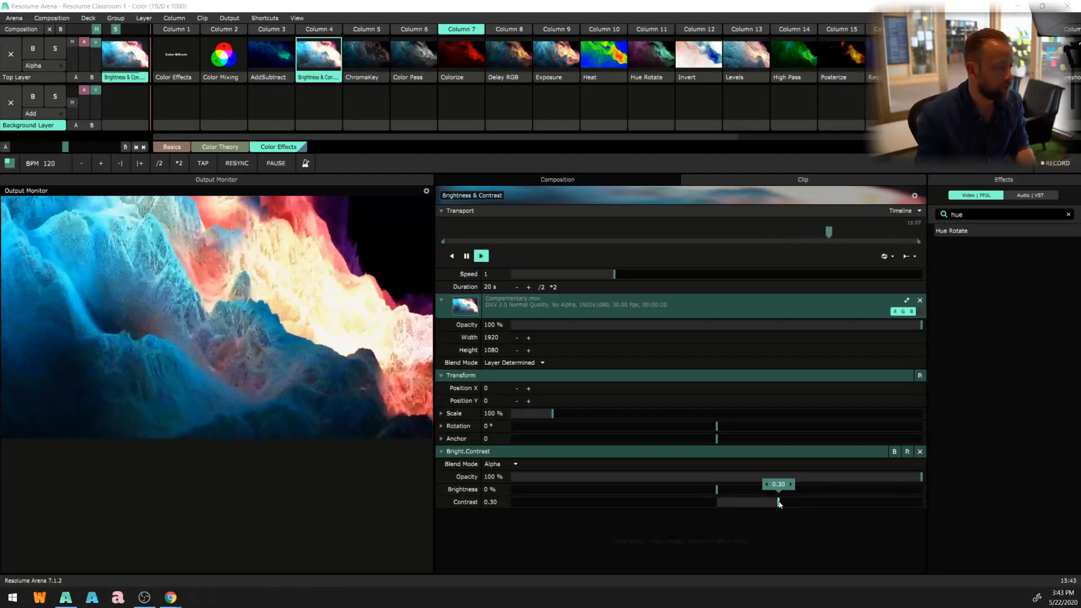
right_click(778, 502)
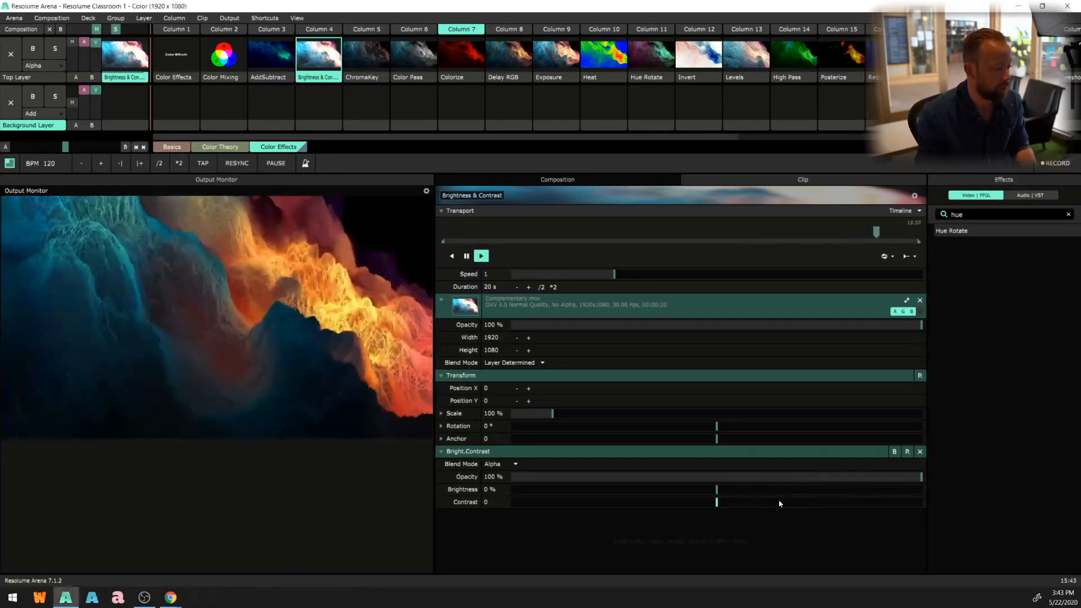
- Launch the ChromaKey clip in Column 5 and set its Key Hue to 207.33°, bypassing the effect briefly for comparison
left_click(366, 63)
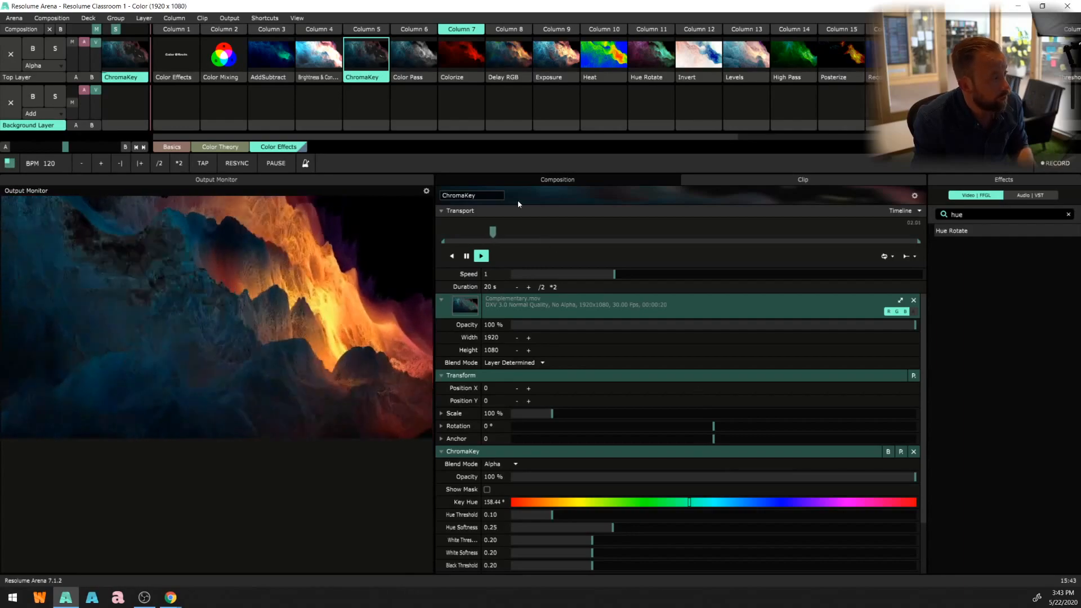
scroll(924, 396, "down", 1)
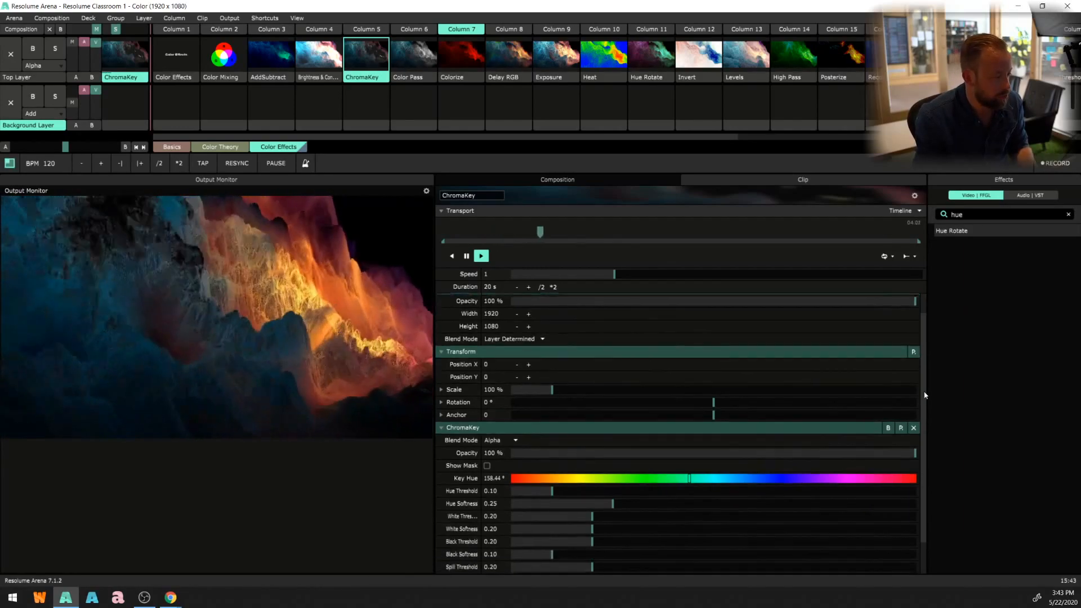
scroll(924, 396, "down", 2)
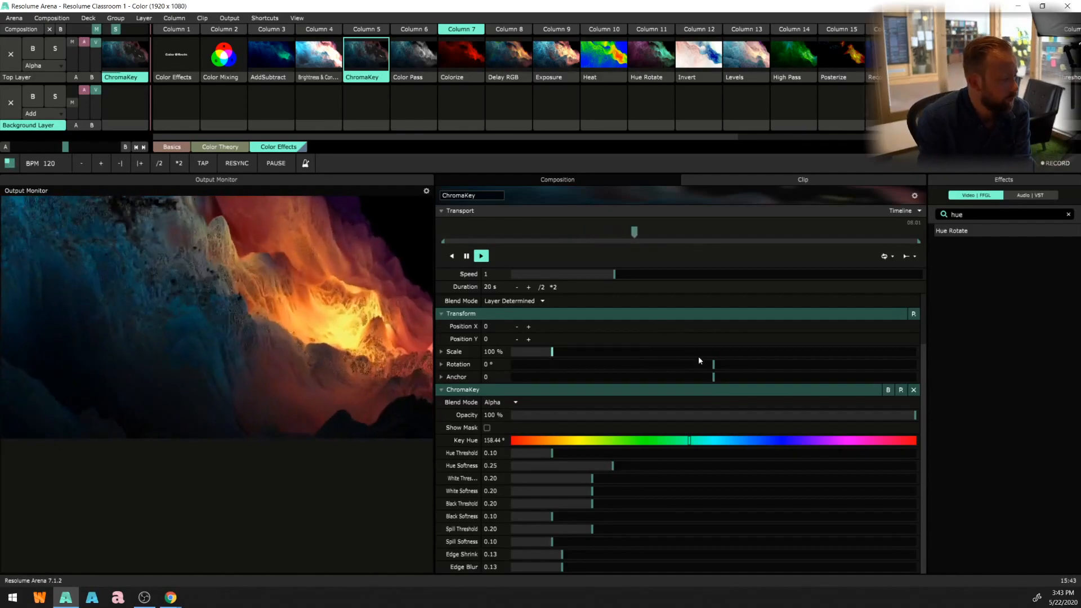
left_click_drag(688, 440, 646, 441)
left_click(889, 390)
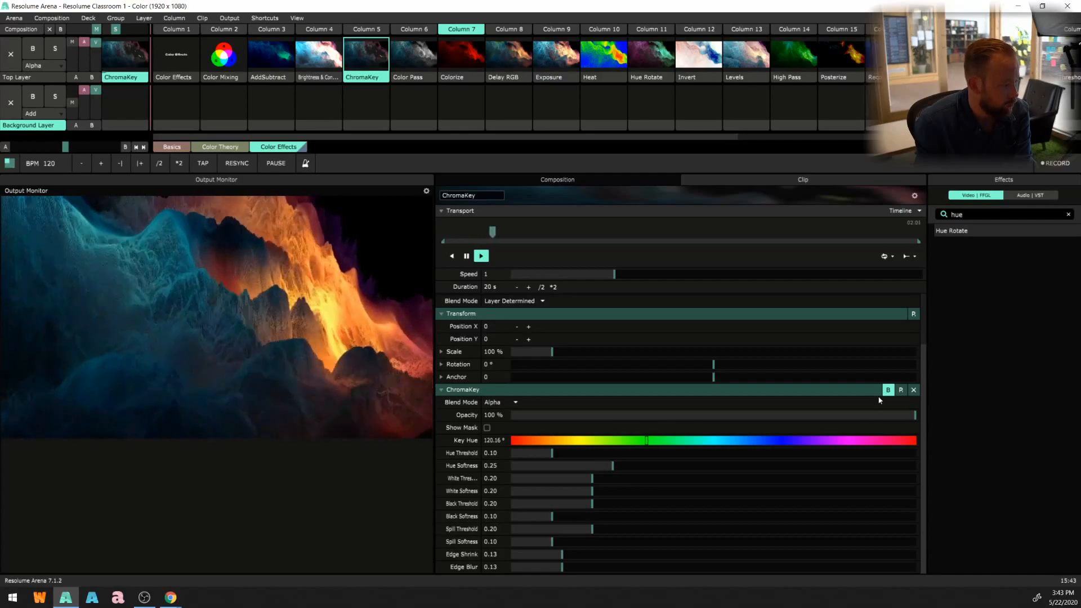
left_click_drag(649, 444, 745, 445)
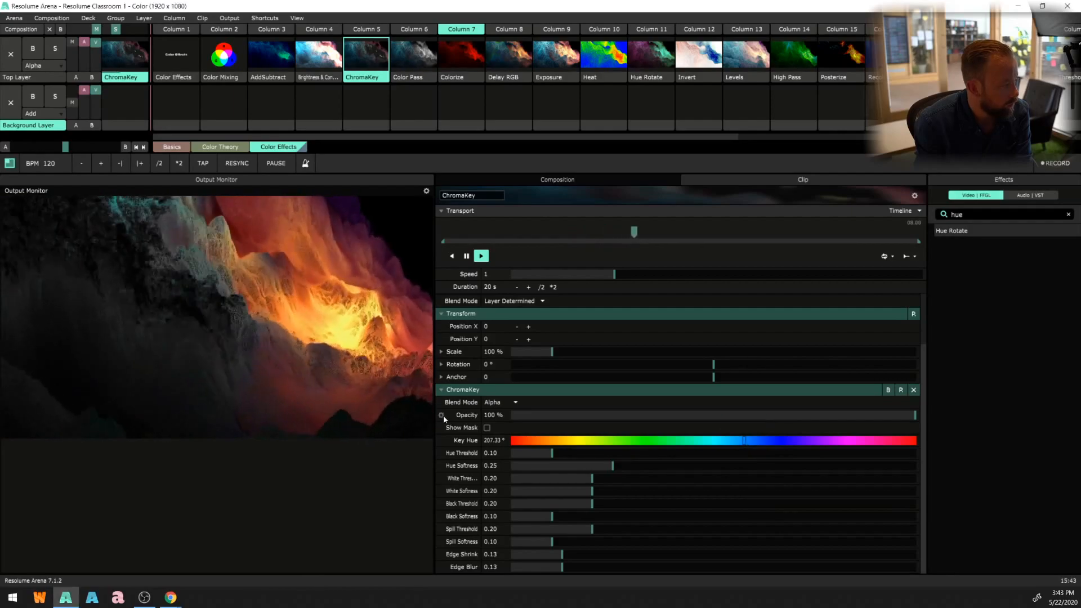
- With the ChromaKey mask shown, set Hue Threshold and Hue Softness to 0.49, White Threshold to 0.26, Black Threshold to 0.23 and Black Softness to 0.12
left_click(487, 428)
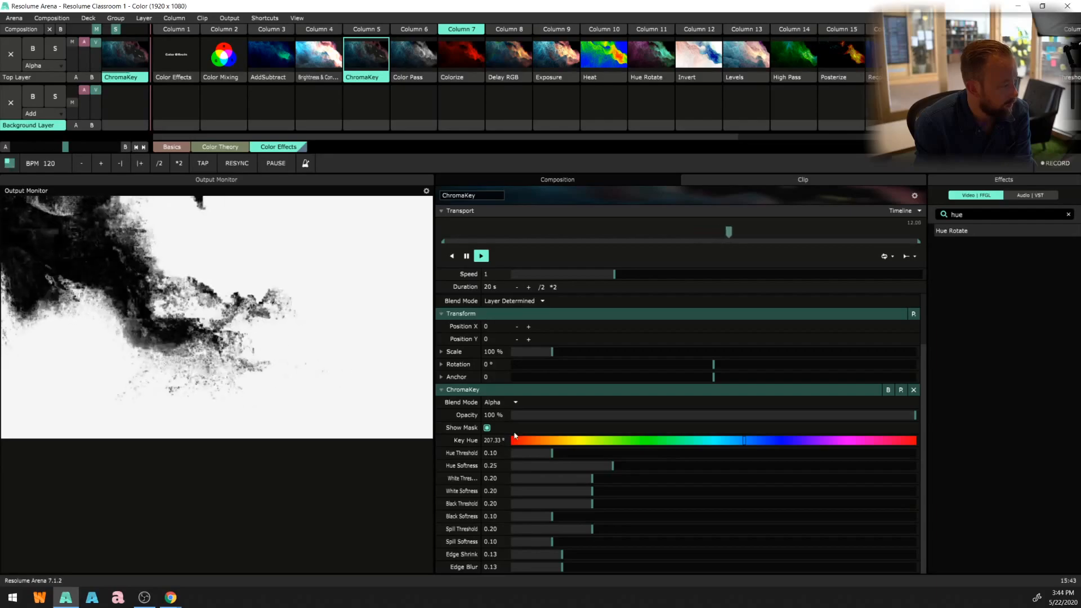
left_click_drag(551, 453, 711, 461)
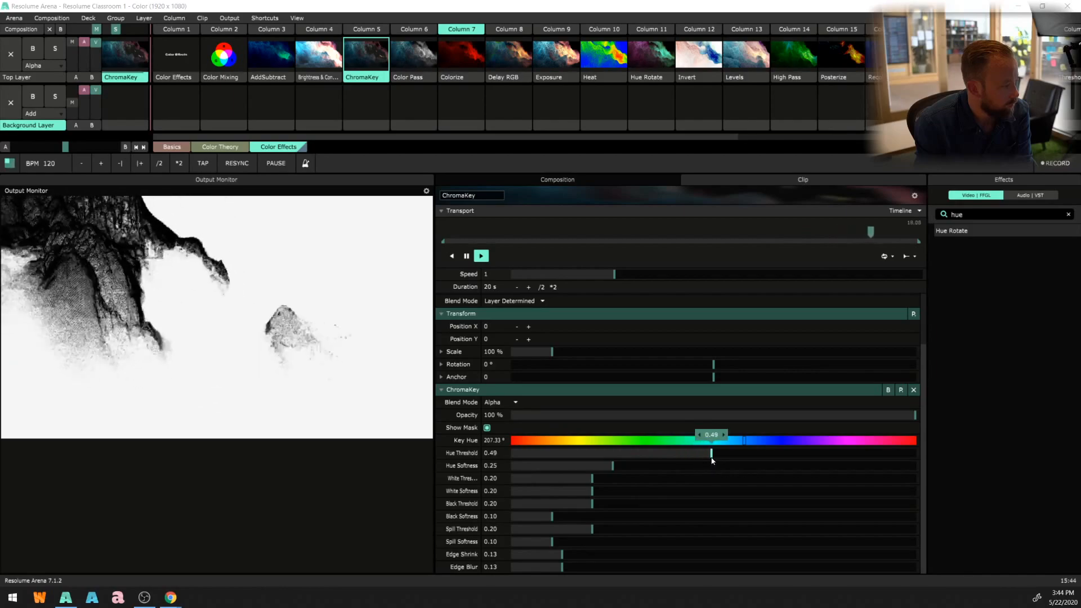
left_click(487, 427)
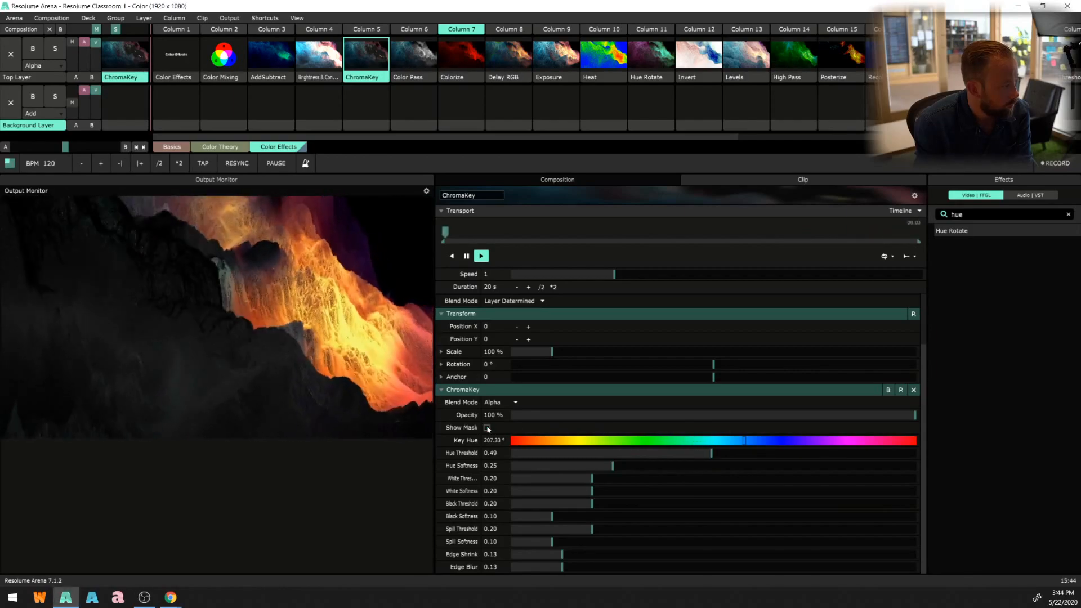
left_click(486, 428)
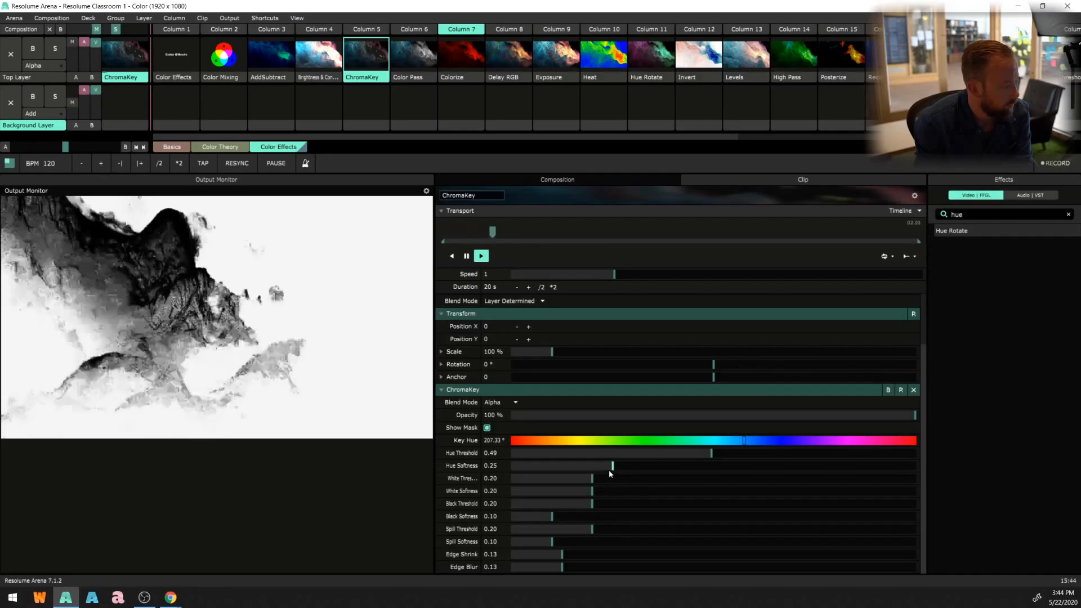
left_click_drag(609, 474, 720, 469)
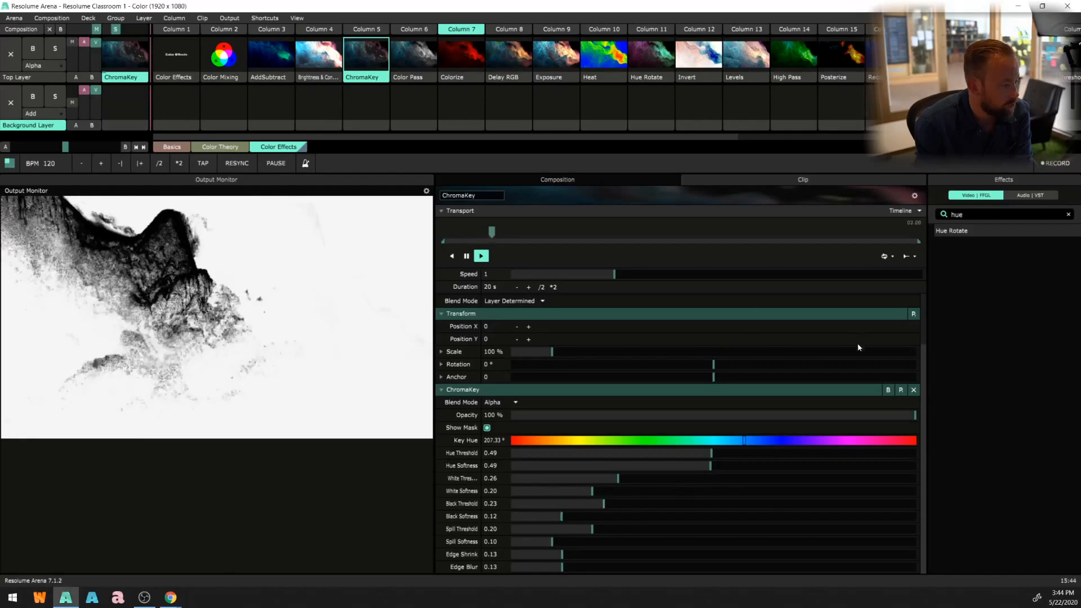
- Bypass and re-enable ChromaKey for comparison, turn off its mask display, and collapse the effect's parameters
left_click(889, 390)
left_click(888, 390)
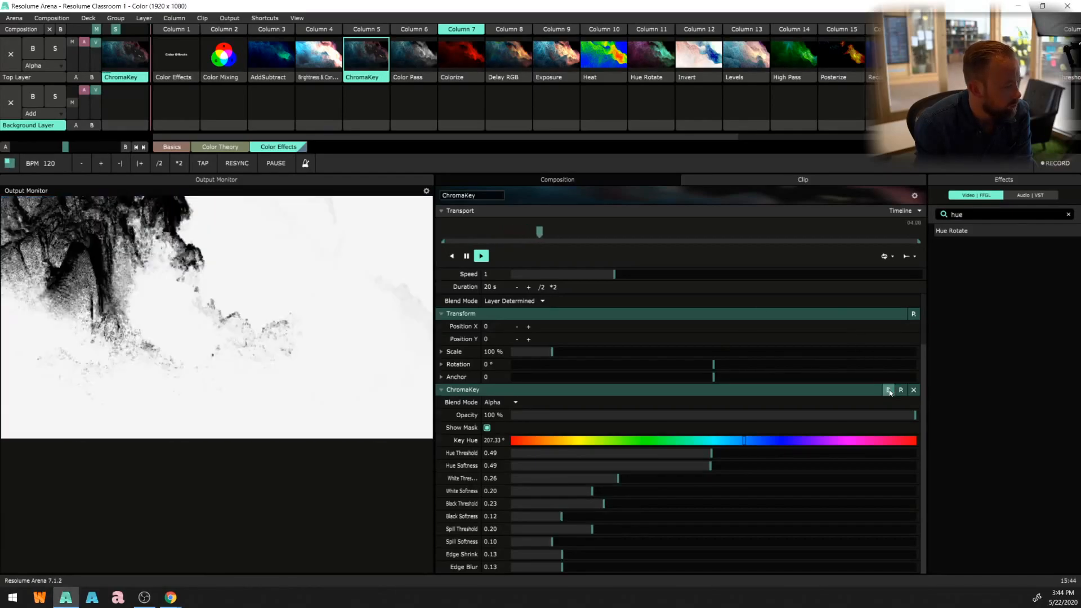
left_click(487, 428)
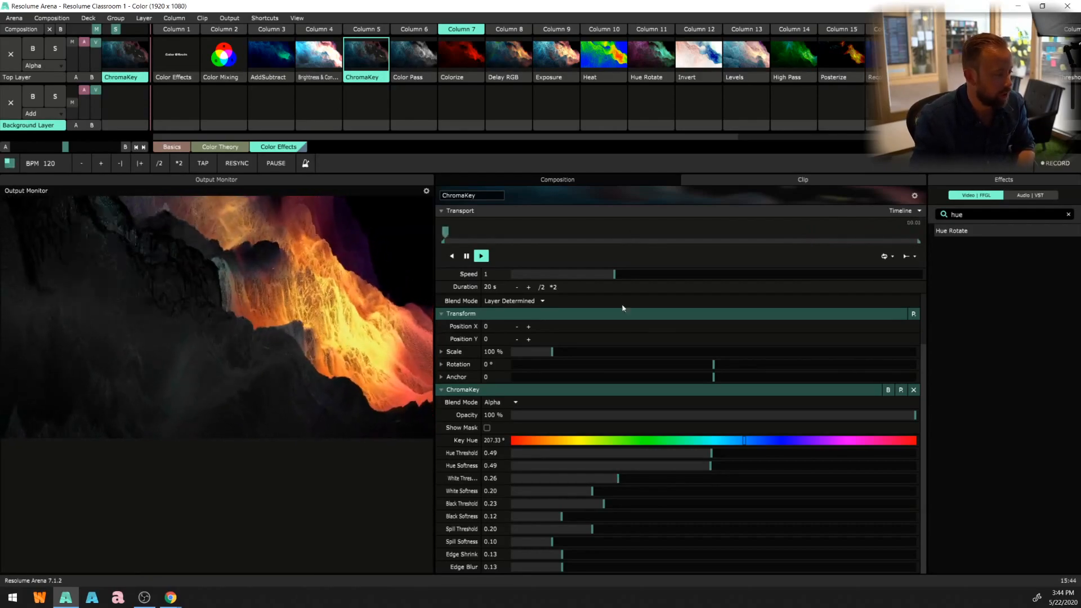
left_click(442, 391)
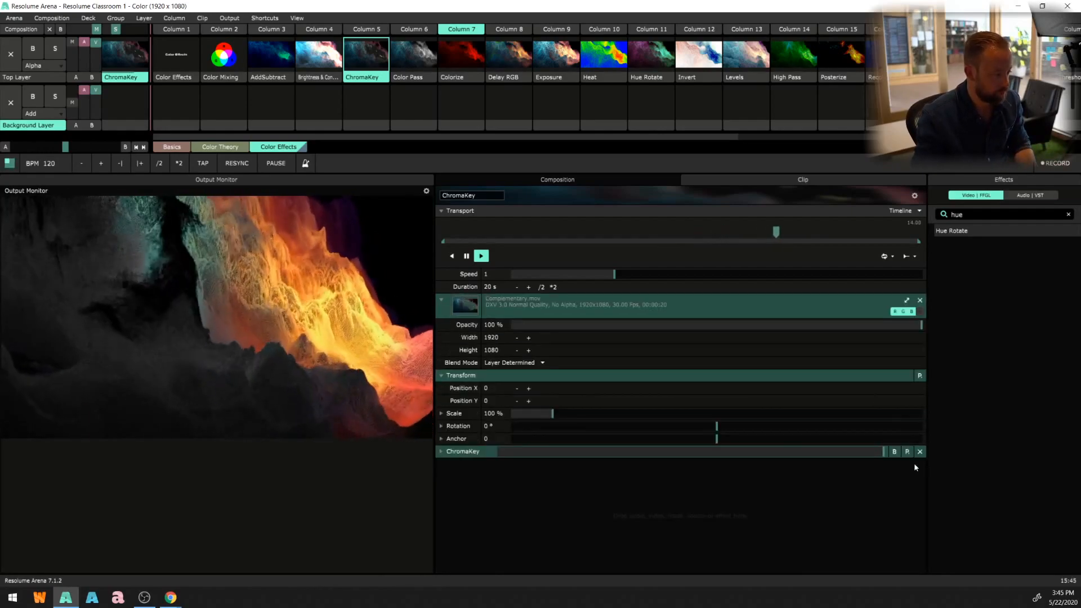
- Launch the Color Pass clip in Column 6 and set its Hue 1 to 0.48 and Hue 2 to 0.73
left_click(423, 56)
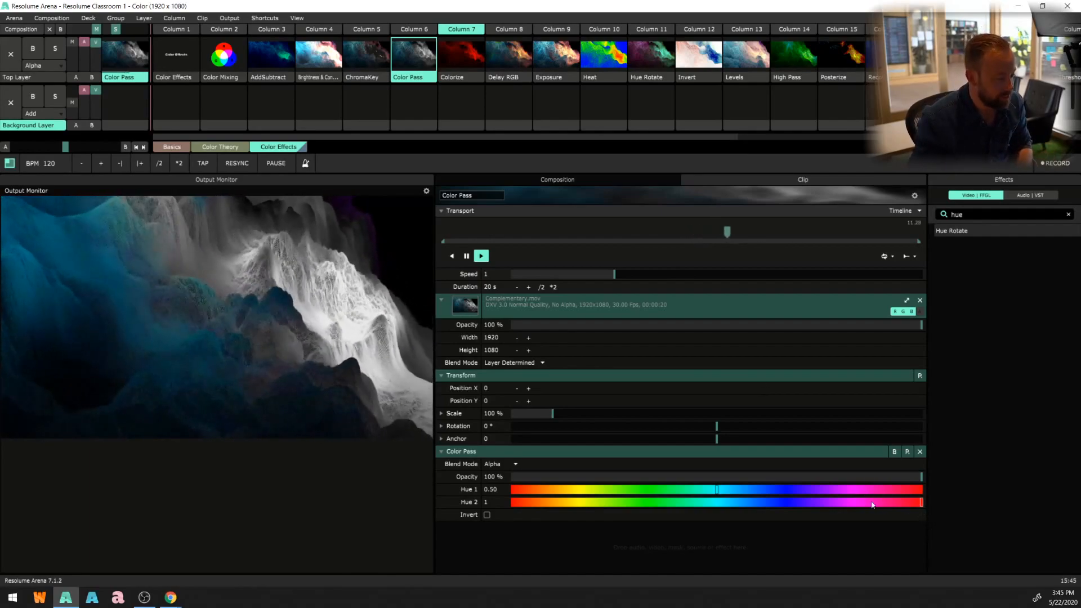
left_click_drag(921, 502, 805, 503)
mouse_move(716, 490)
left_mouse_down()
mouse_move(753, 489)
mouse_move(708, 489)
left_mouse_up()
left_click_drag(805, 502, 812, 503)
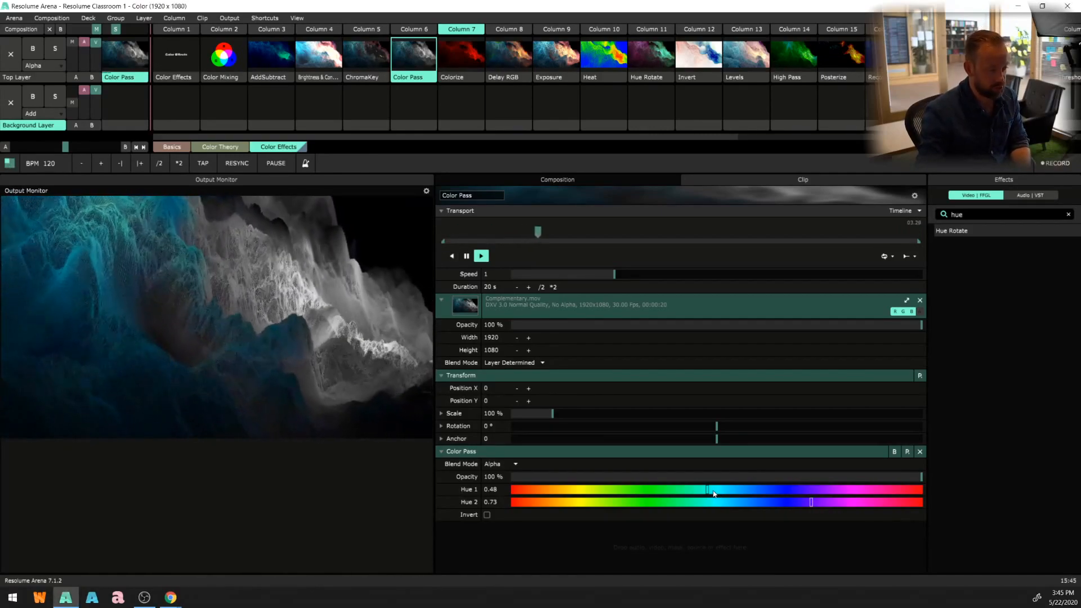
- Change Color Pass to the warm range with Hue 1 at 0 and Hue 2 at 0.14, trying Hue 2 at 1 on the way
left_click_drag(708, 489, 510, 491)
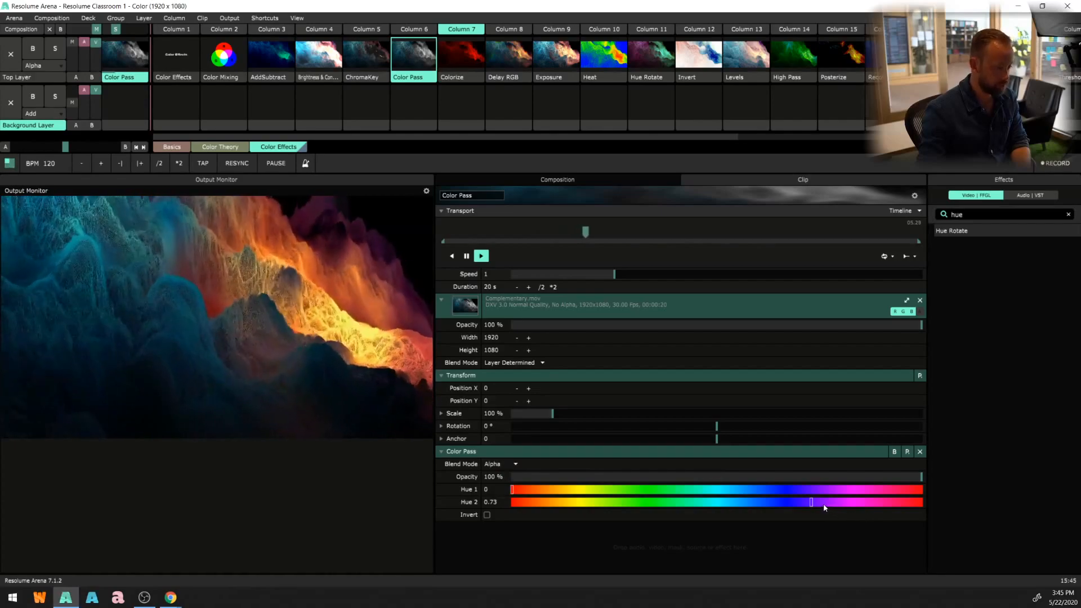
left_click_drag(811, 505, 979, 504)
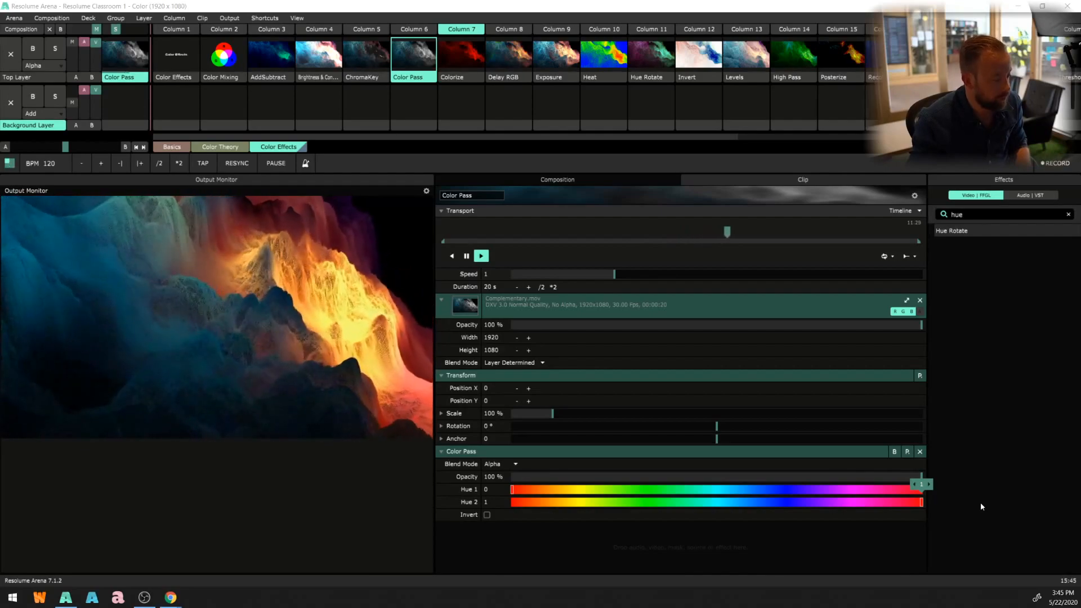
left_click_drag(981, 506, 571, 511)
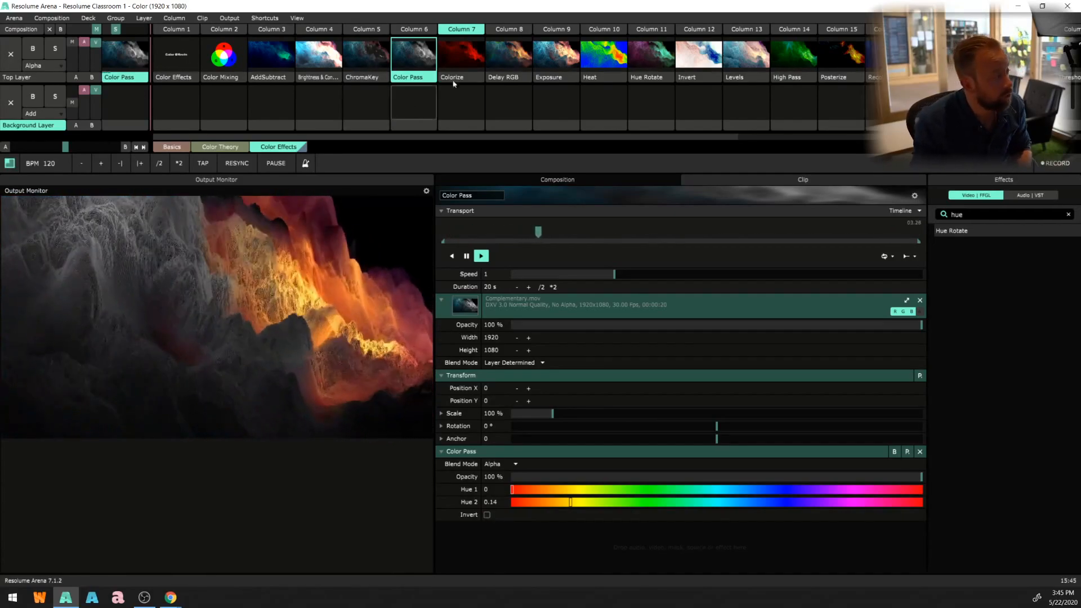
- Launch the Colorize clip in Column 7, expand its Color parameter, and change the color to cyan and finally to green
left_click(467, 64)
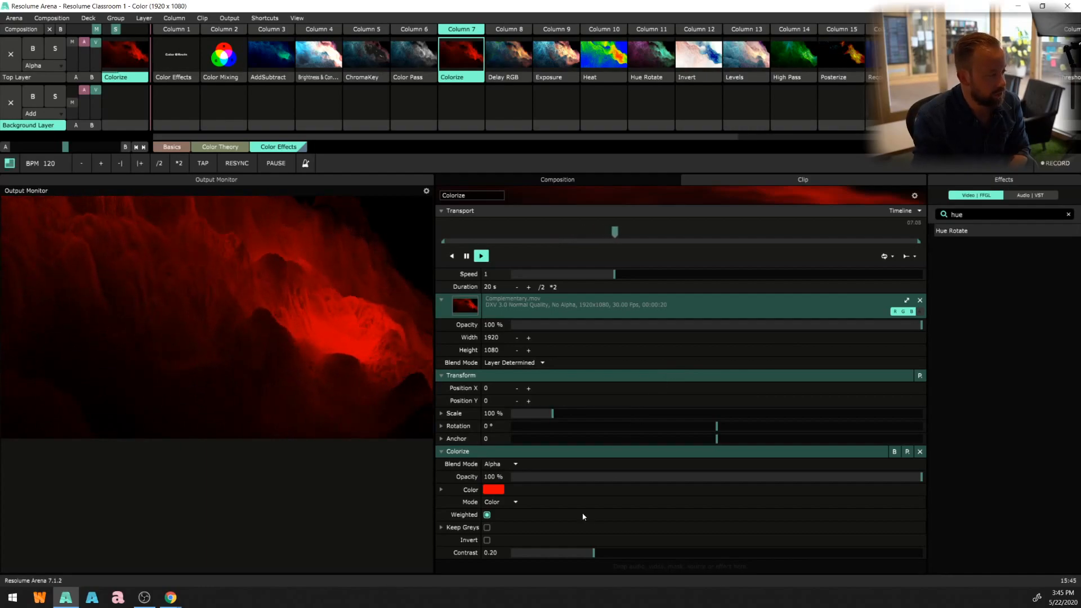
left_click(441, 489)
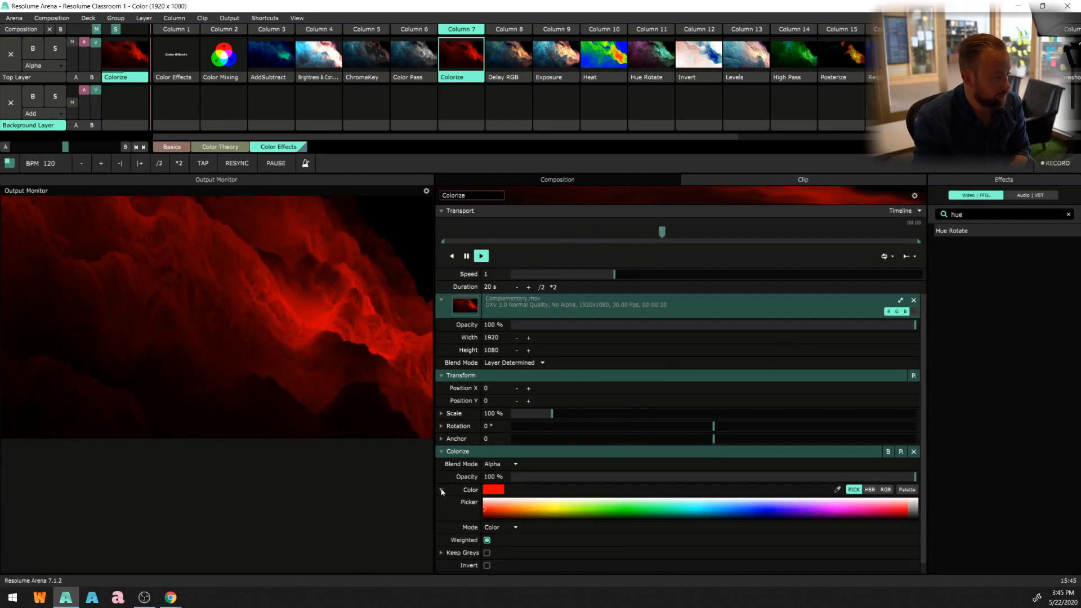
left_click_drag(489, 509, 680, 506)
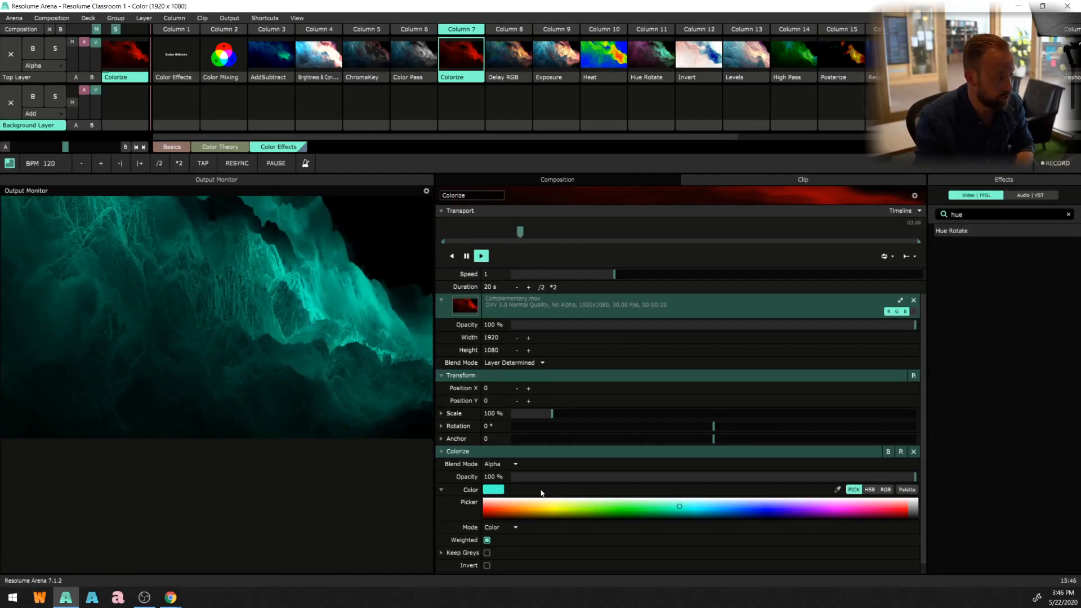
scroll(587, 498, "down", 1)
left_click(587, 497)
left_click_drag(587, 498, 609, 496)
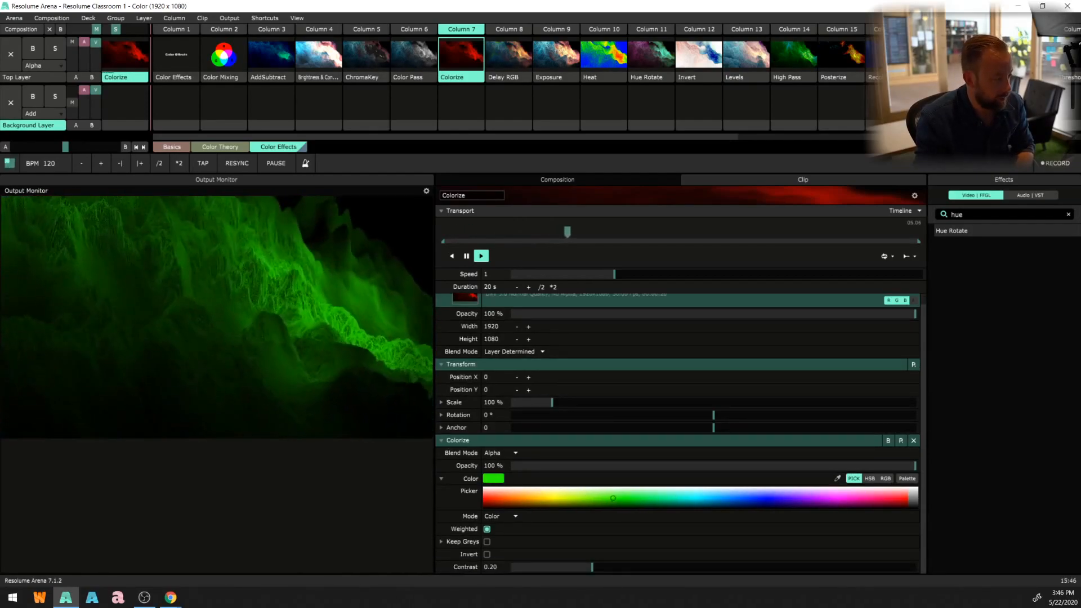
- Set the Colorize mode to Palette and load the Viridis palette
left_click(511, 517)
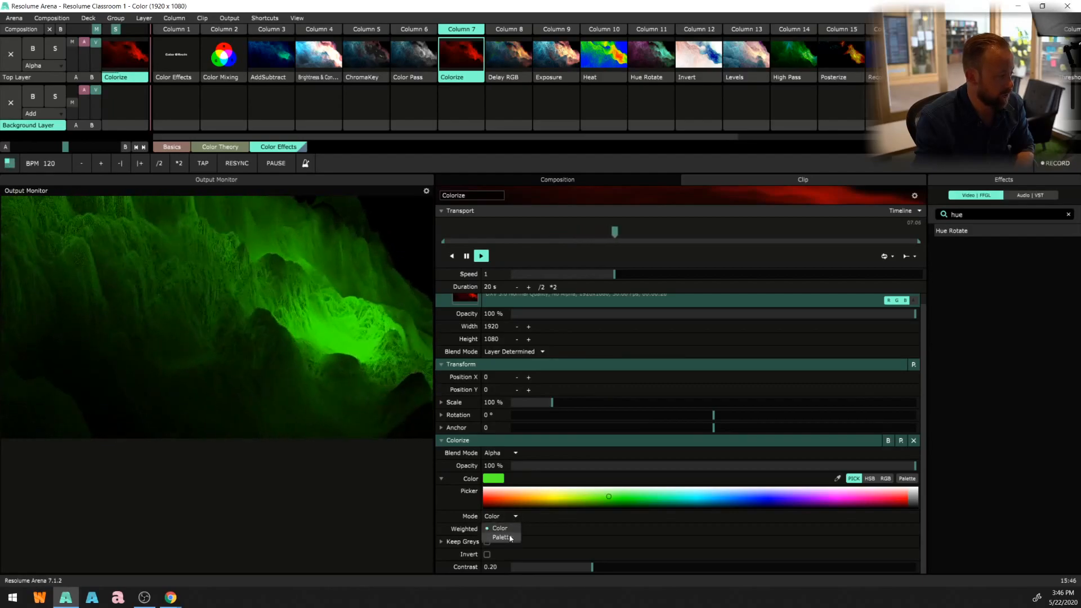
left_click(509, 532)
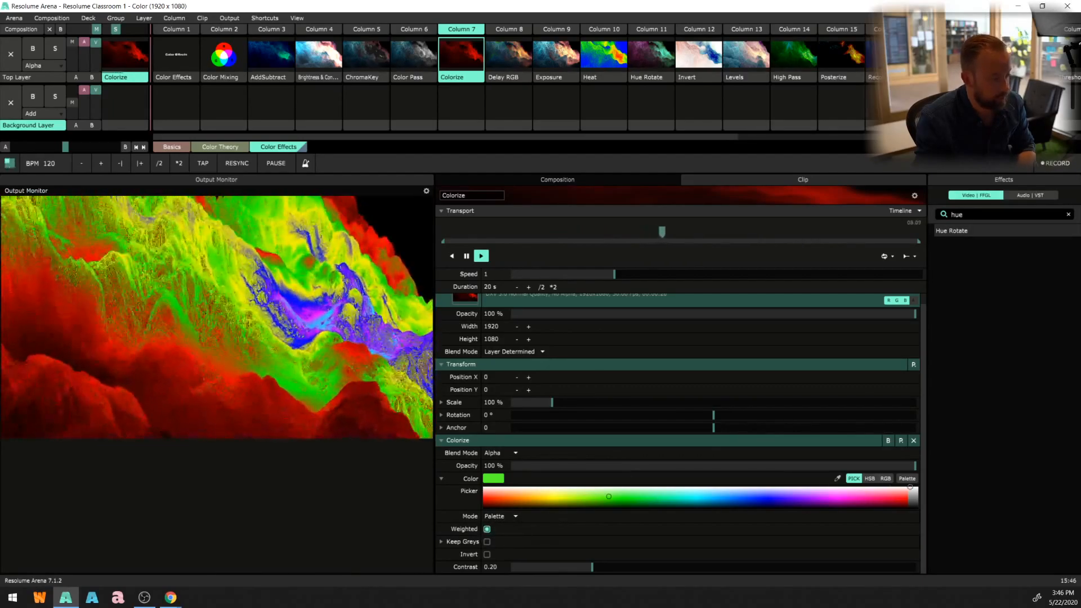
left_click(906, 479)
left_click(906, 479)
left_click(908, 479)
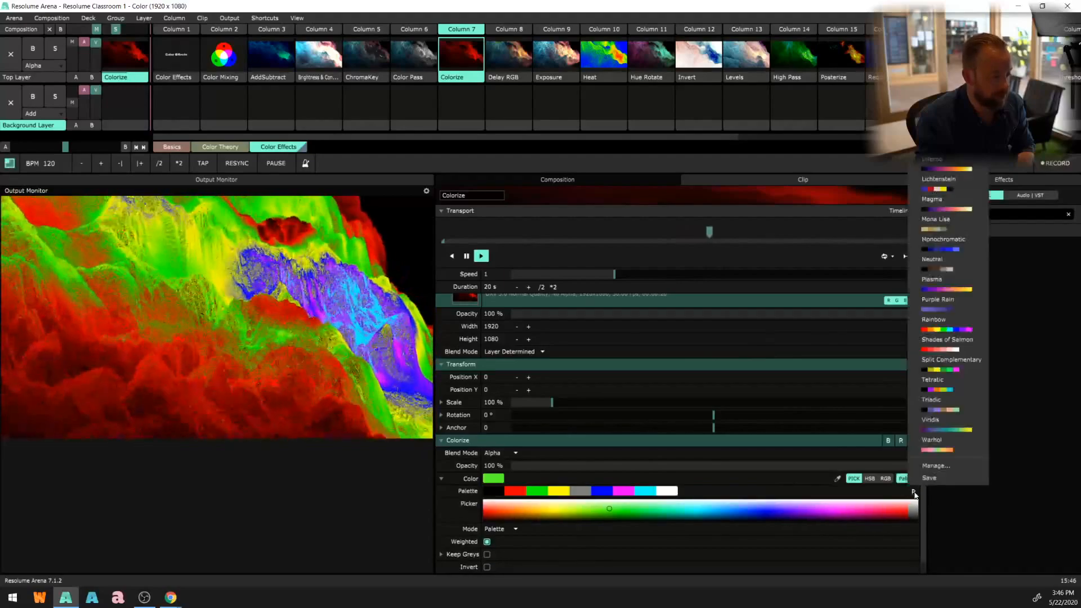
left_click(956, 434)
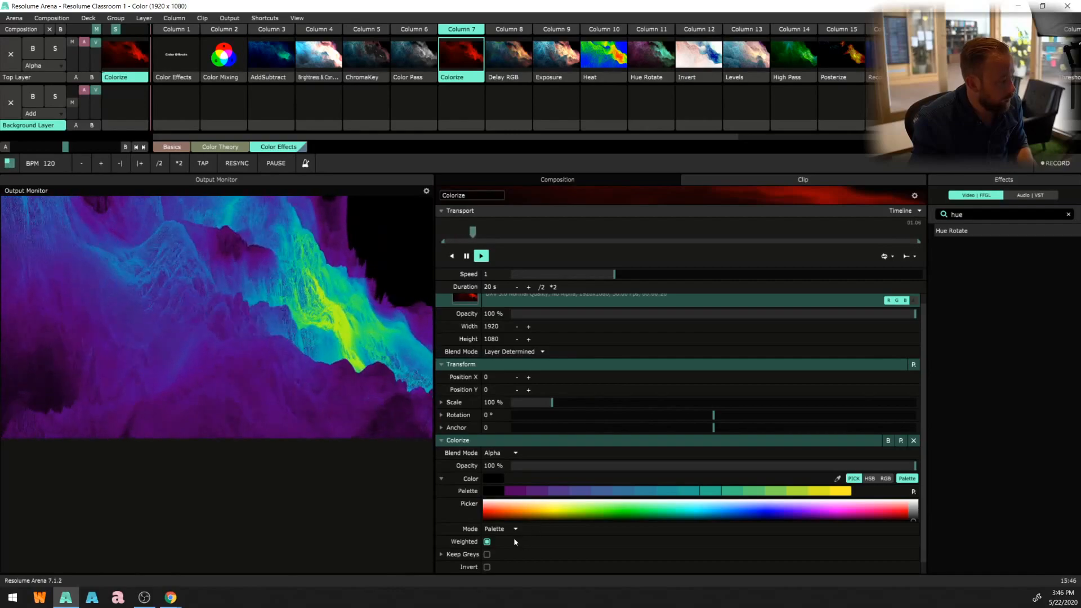
- Try the Colorize effect's Invert option and Contrast, returning Invert to off and Contrast to 0.20
left_click(487, 567)
left_click(487, 568)
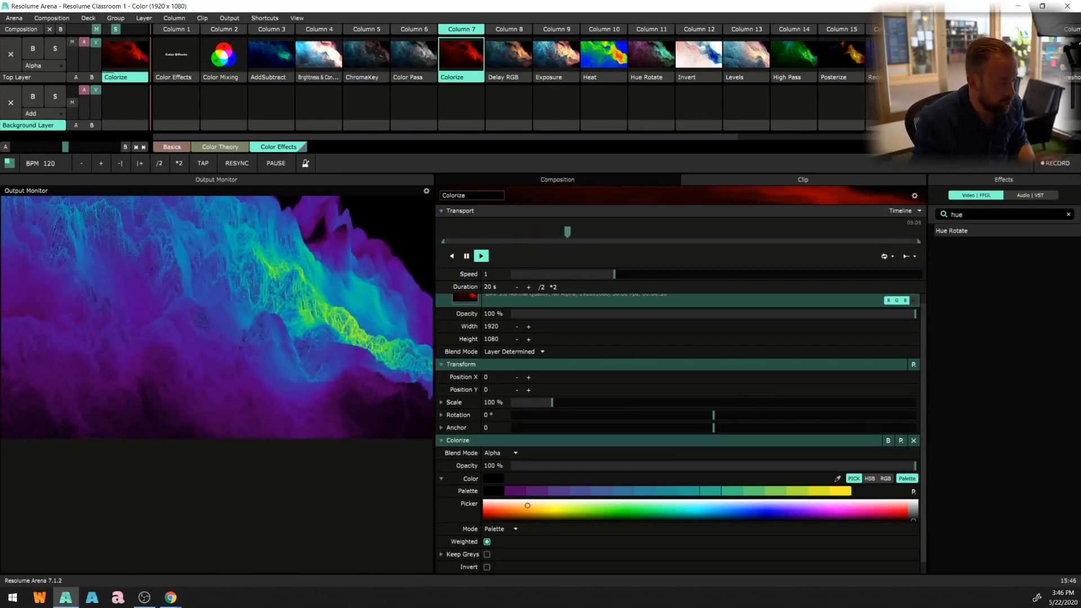
scroll(536, 524, "down", 1)
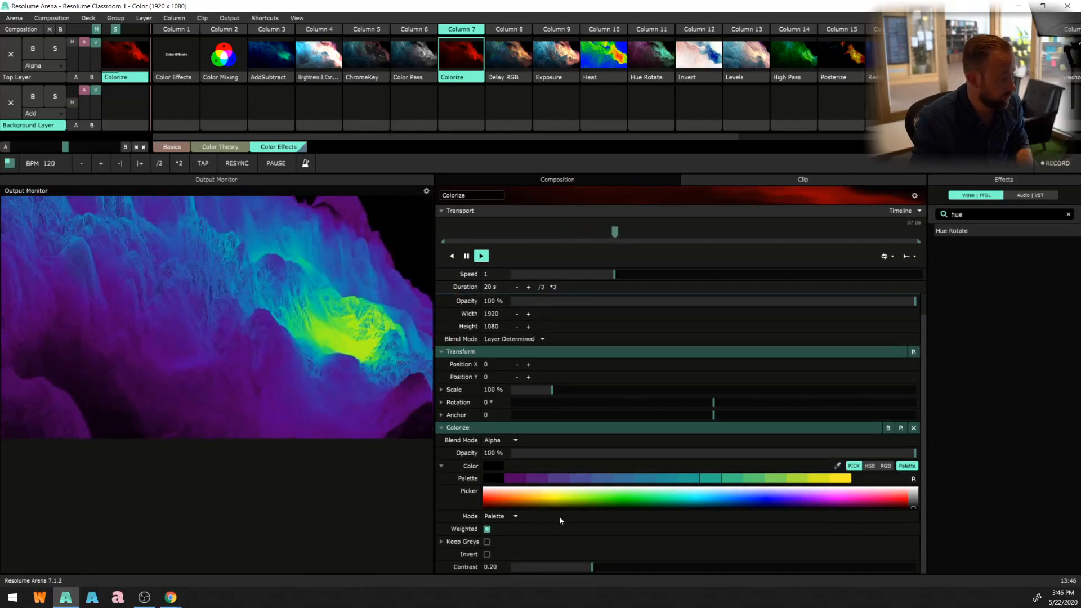
left_click_drag(591, 567, 574, 551)
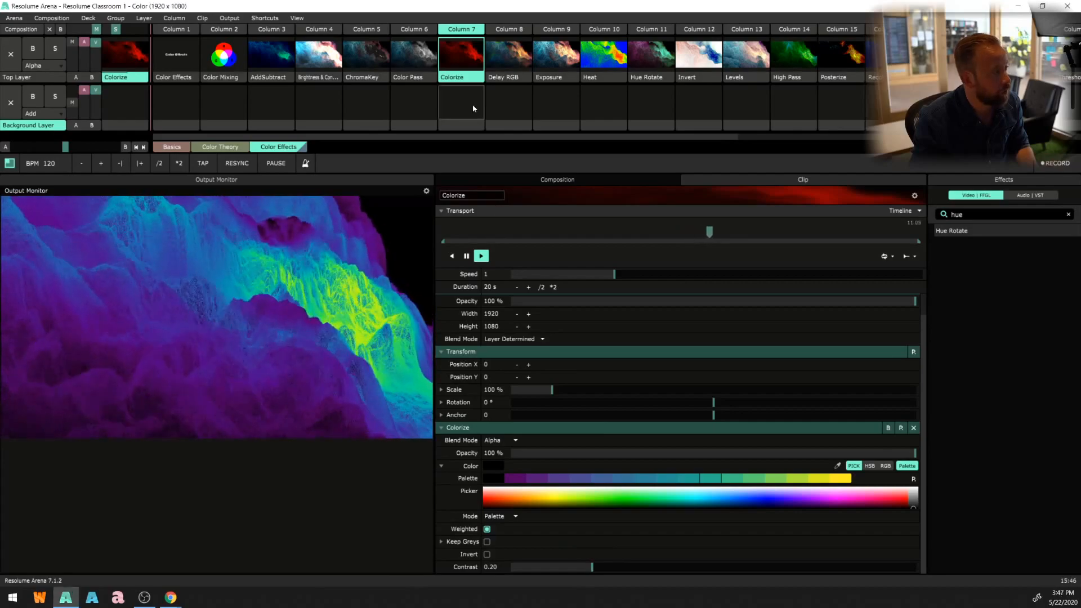
- Launch the Delay RGB clip in Column 8 and set Delay G and Delay B to 0 and Delay R to 0.62
left_click(514, 62)
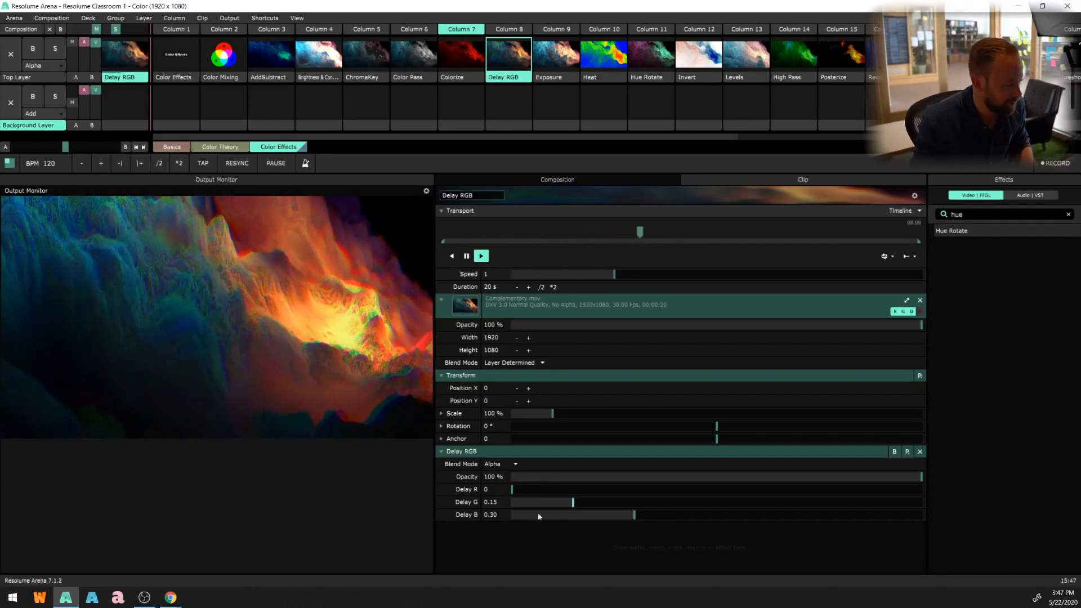
left_click_drag(542, 501, 509, 502)
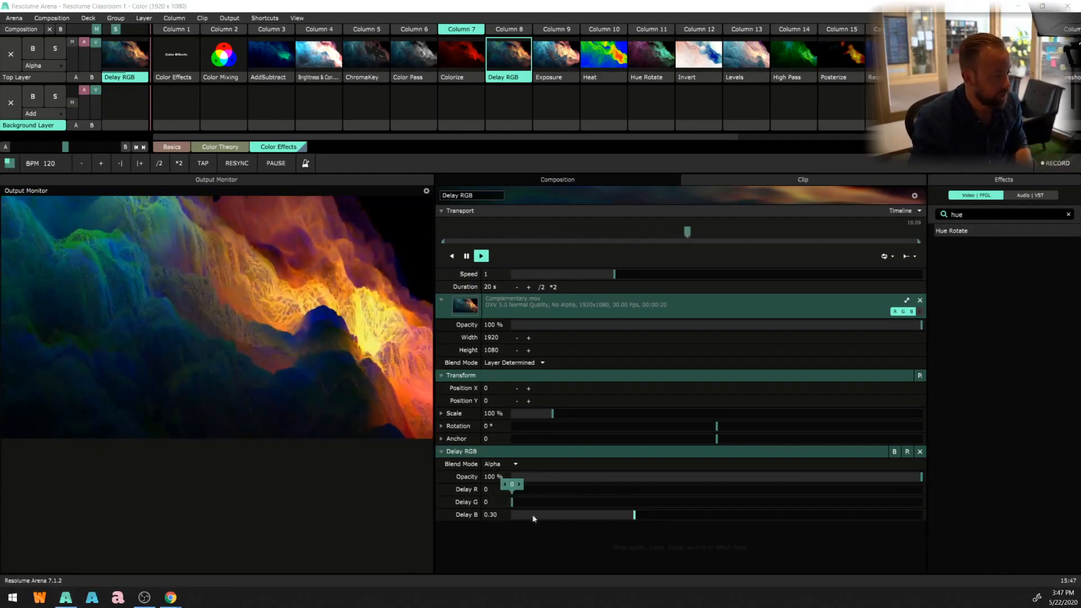
left_click_drag(598, 515, 763, 490)
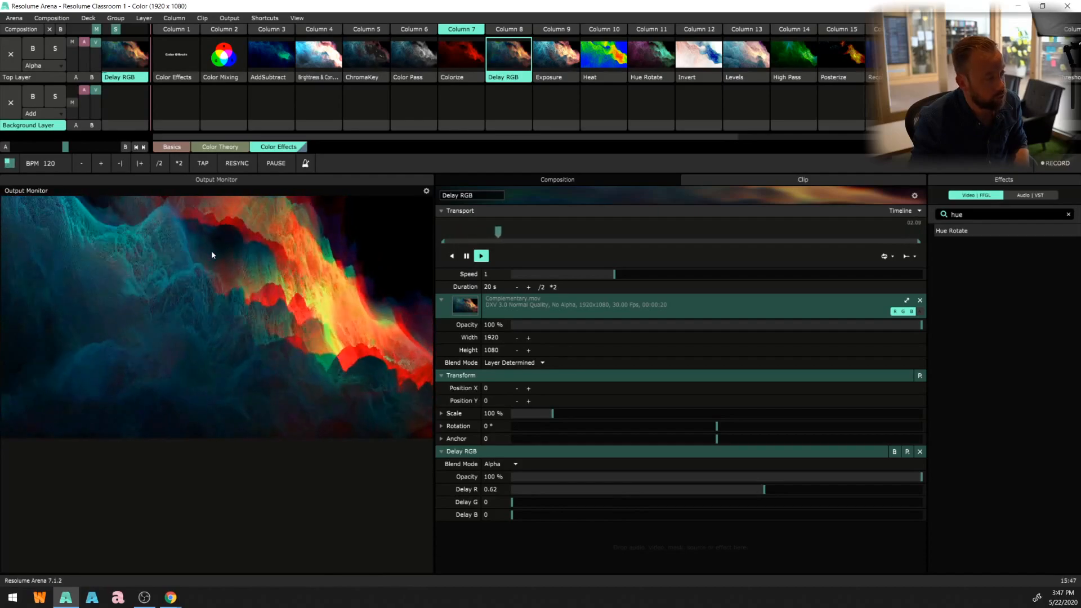
- Launch the Exposure clip in Column 9 and give its Exposure parameter an envelope preset with four repeating Quadratic Out decays
left_click(545, 59)
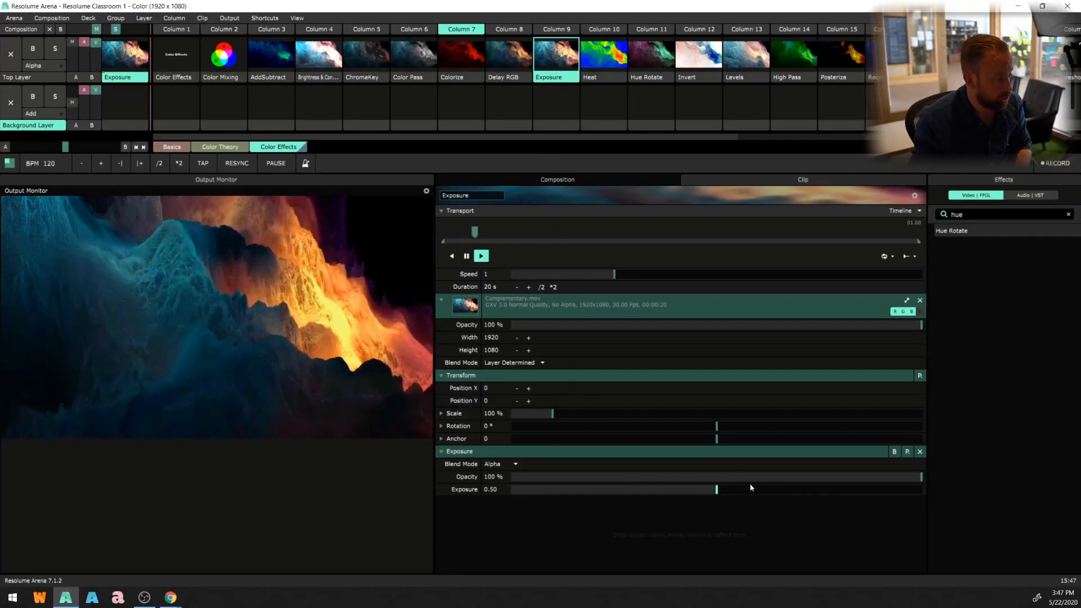
left_click_drag(751, 490, 716, 489)
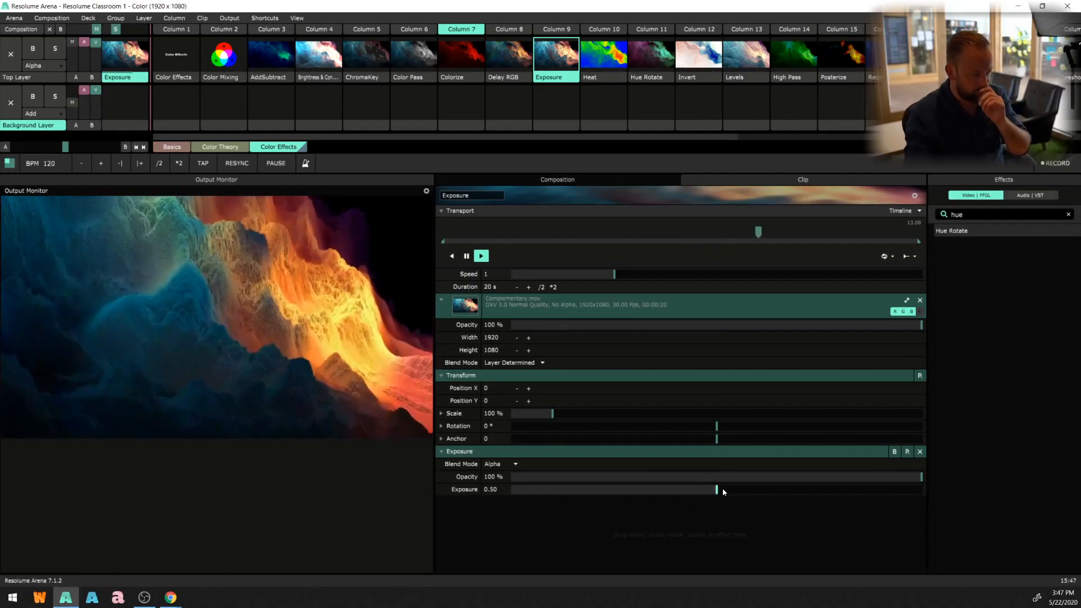
left_click(444, 489)
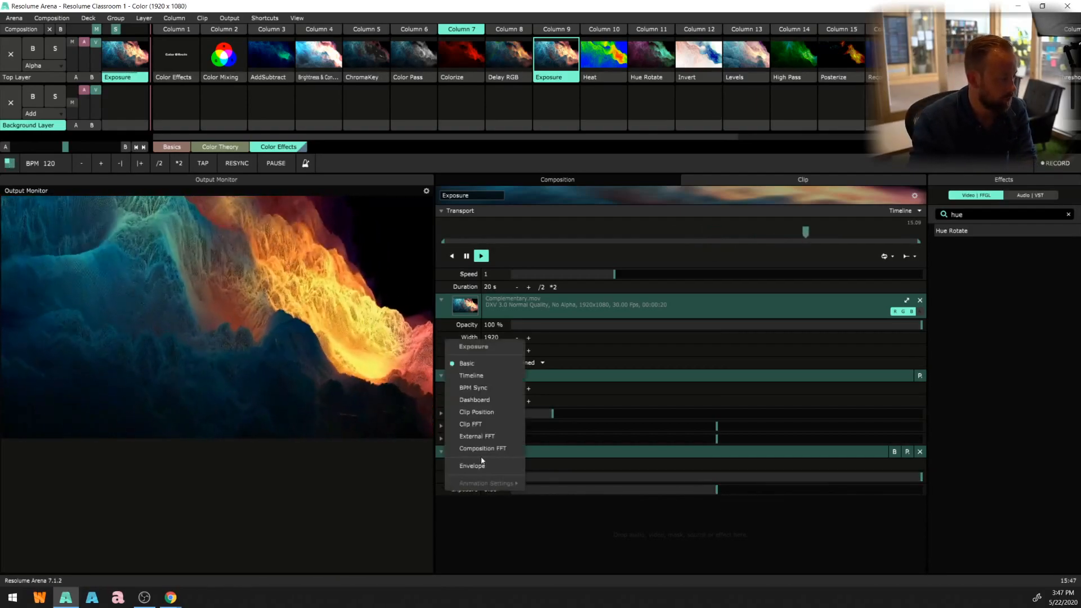
left_click(467, 464)
scroll(678, 539, "down", 1)
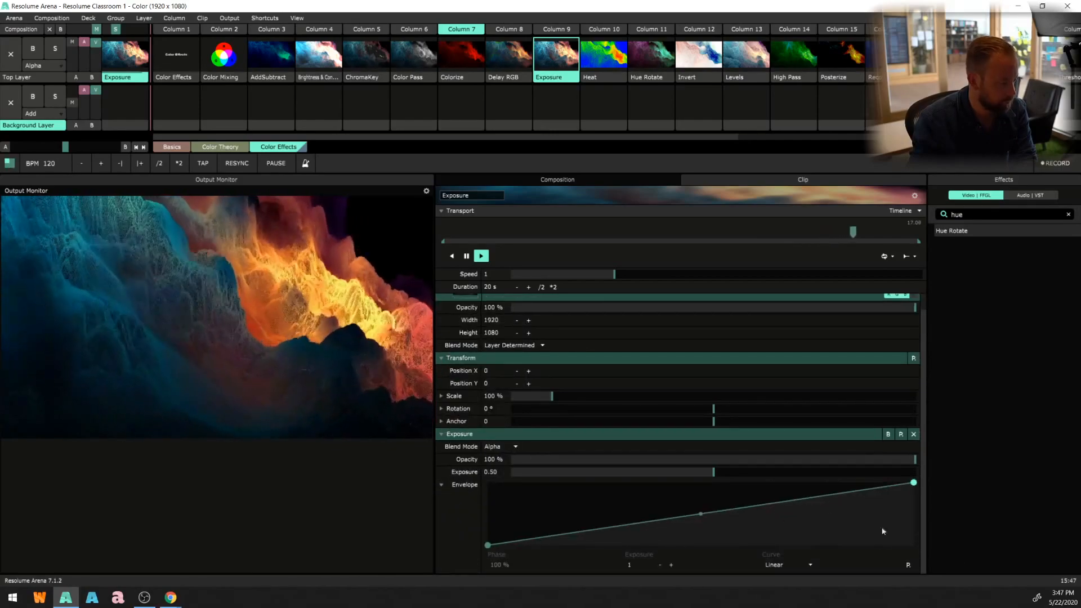
left_click(910, 568)
left_click(881, 285)
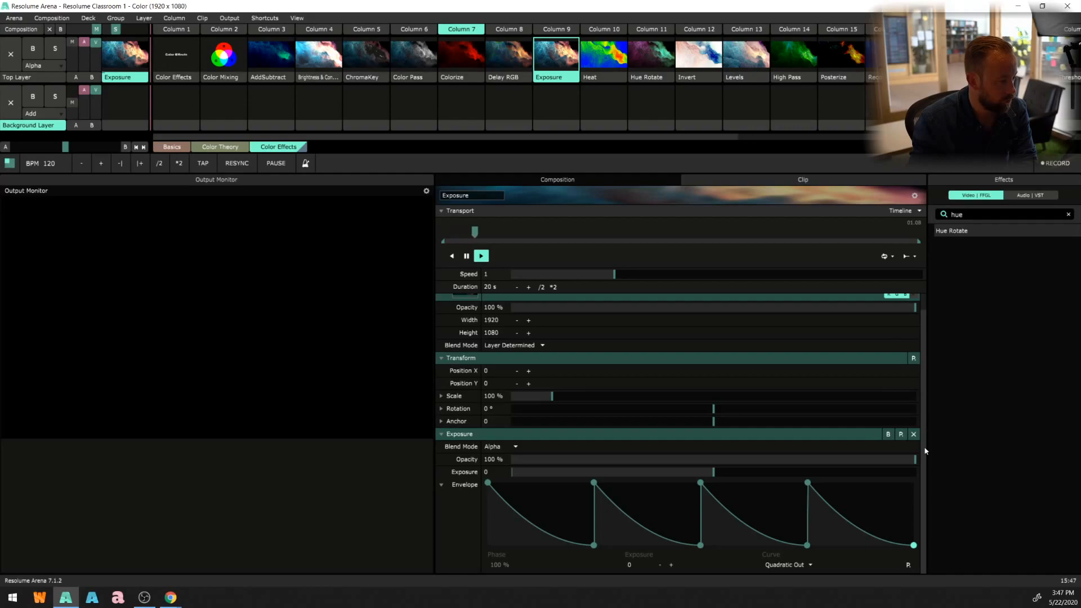
- Animate the Exposure parameter with Timeline playback
left_click(441, 470)
left_click(457, 344)
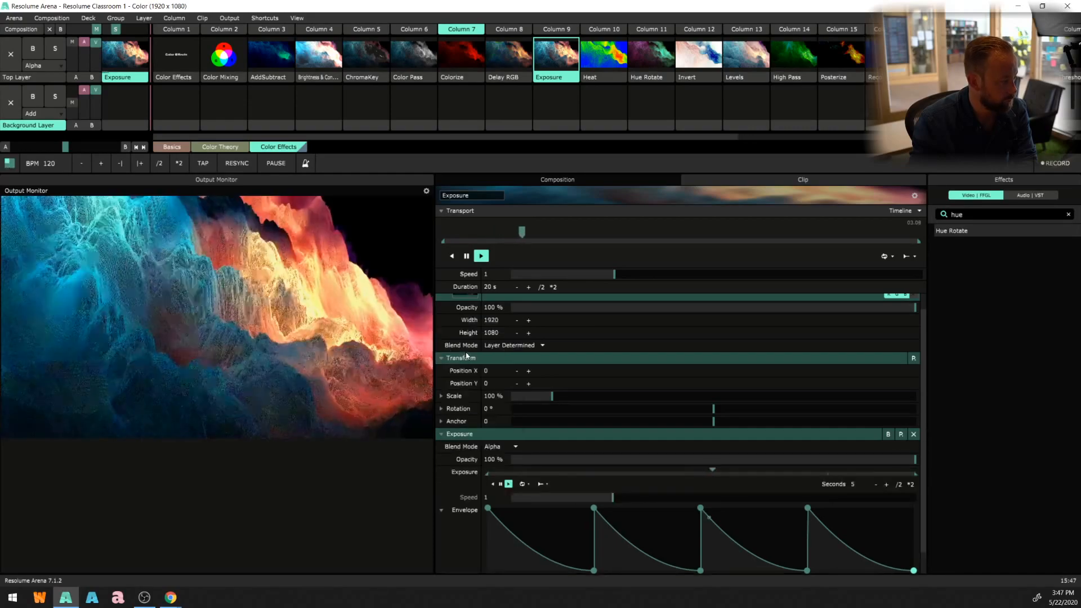
scroll(923, 468, "down", 2)
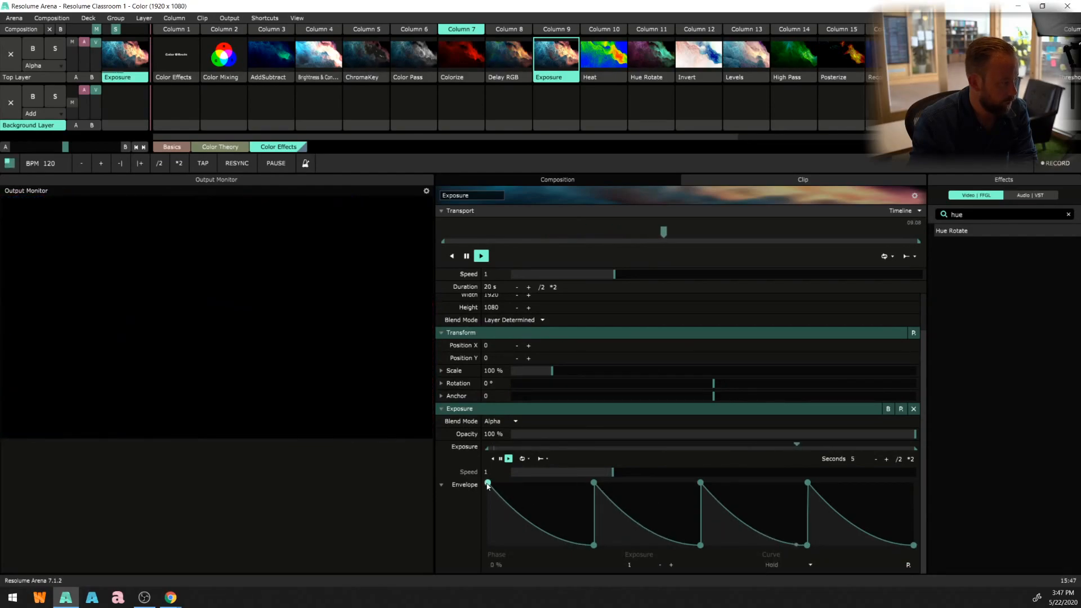
left_click_drag(487, 483, 488, 511)
mouse_move(593, 482)
left_mouse_down()
mouse_move(594, 506)
mouse_move(594, 483)
left_mouse_up()
left_click_drag(487, 511, 487, 482)
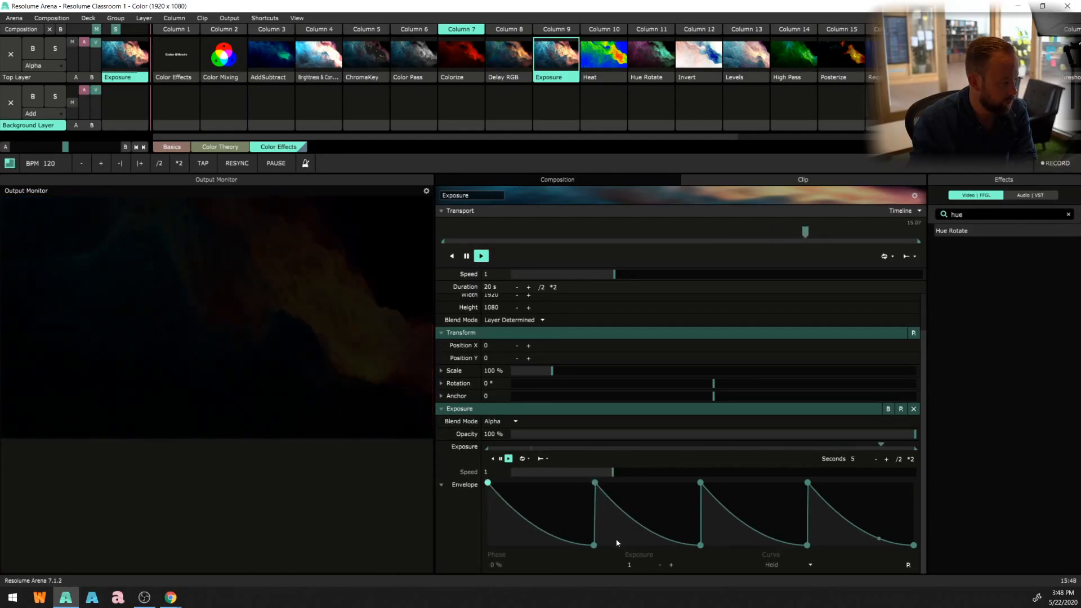
- Raise the low keyframes ending the four Exposure envelope decays, setting the first to 0.34, the third to 0.38 and the last to 0.42
left_click(594, 545)
left_click_drag(594, 545, 595, 524)
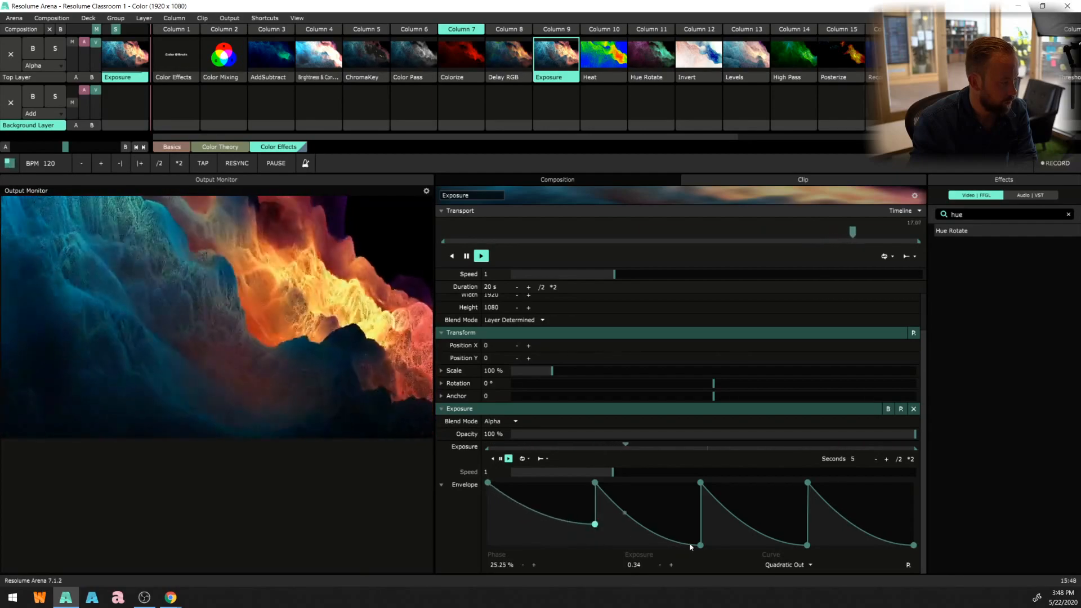
left_click_drag(700, 545, 701, 525)
left_click(808, 540)
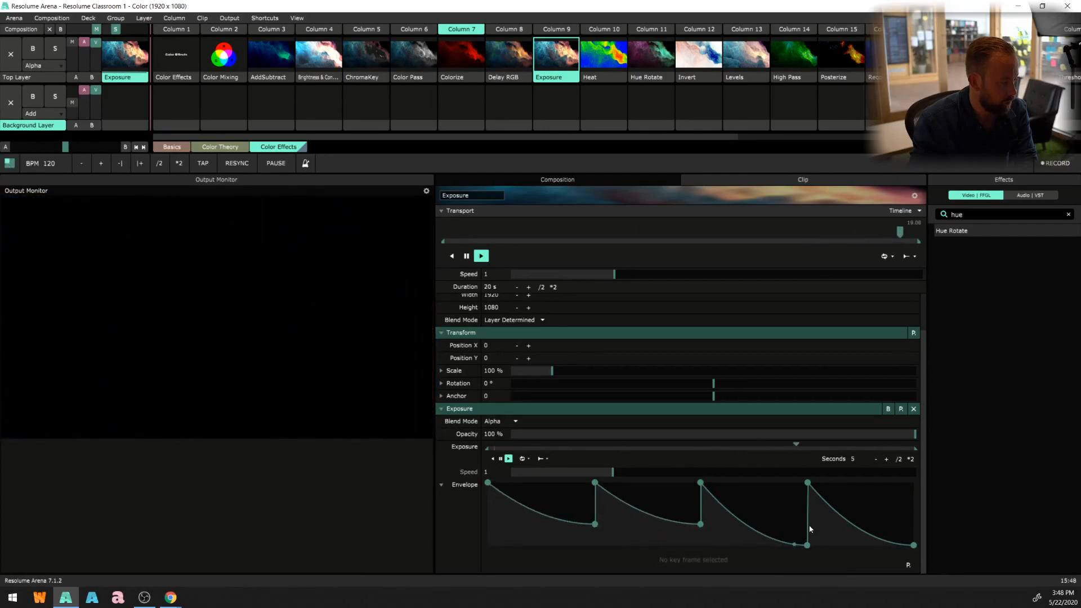
left_click_drag(808, 545, 807, 521)
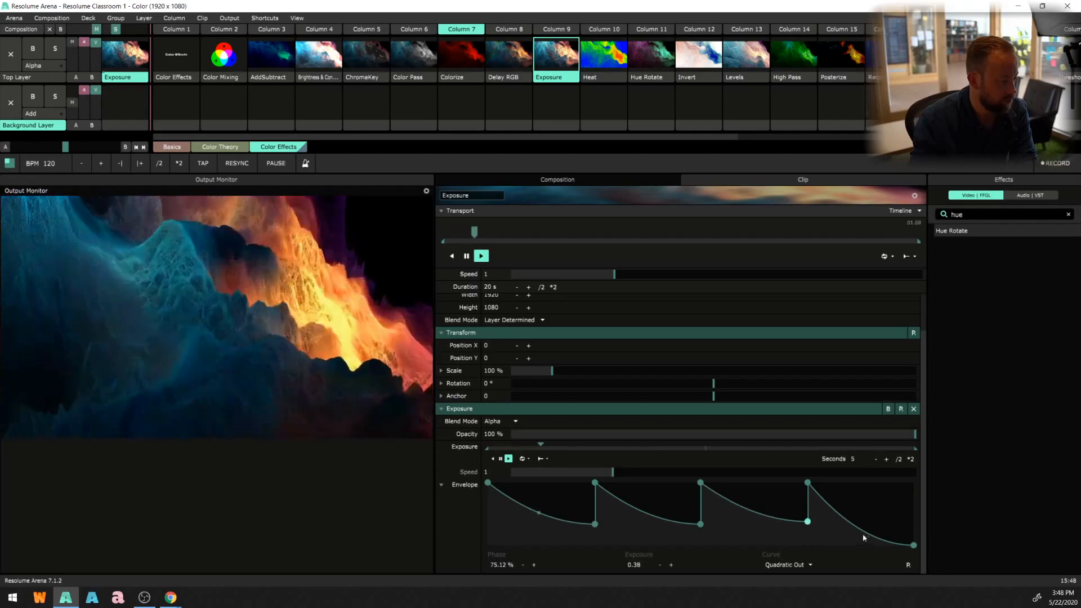
left_click(913, 527)
left_click_drag(913, 546, 913, 520)
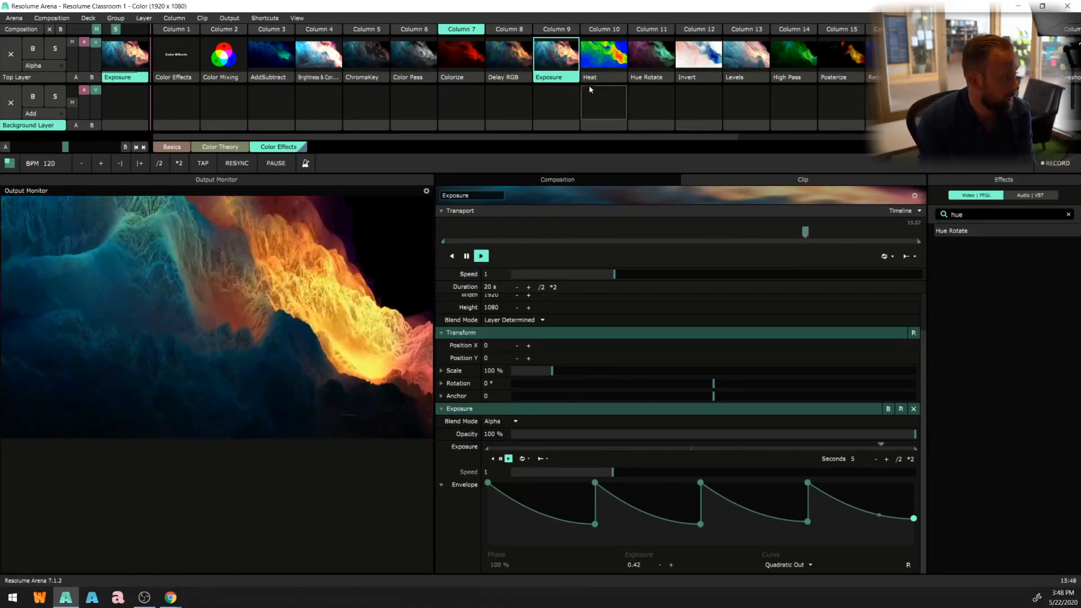
- Launch the Heat clip in Column 10 and vary its Heat amount, leaving it at 0.51
left_click(607, 61)
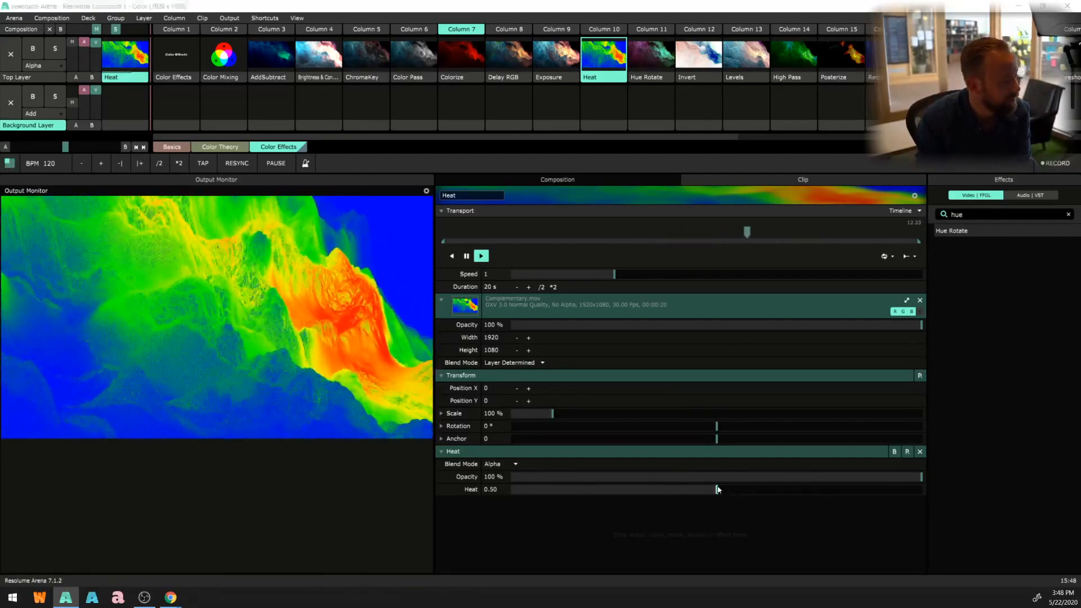
left_click_drag(769, 494, 731, 491)
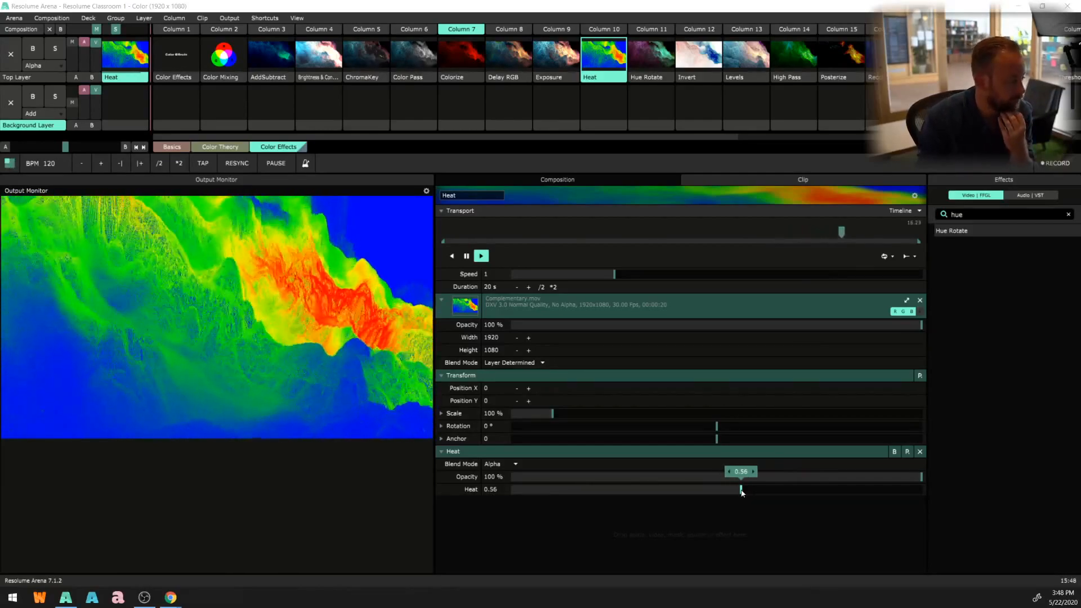
mouse_move(741, 493)
left_mouse_down()
mouse_move(787, 490)
mouse_move(722, 493)
left_mouse_up()
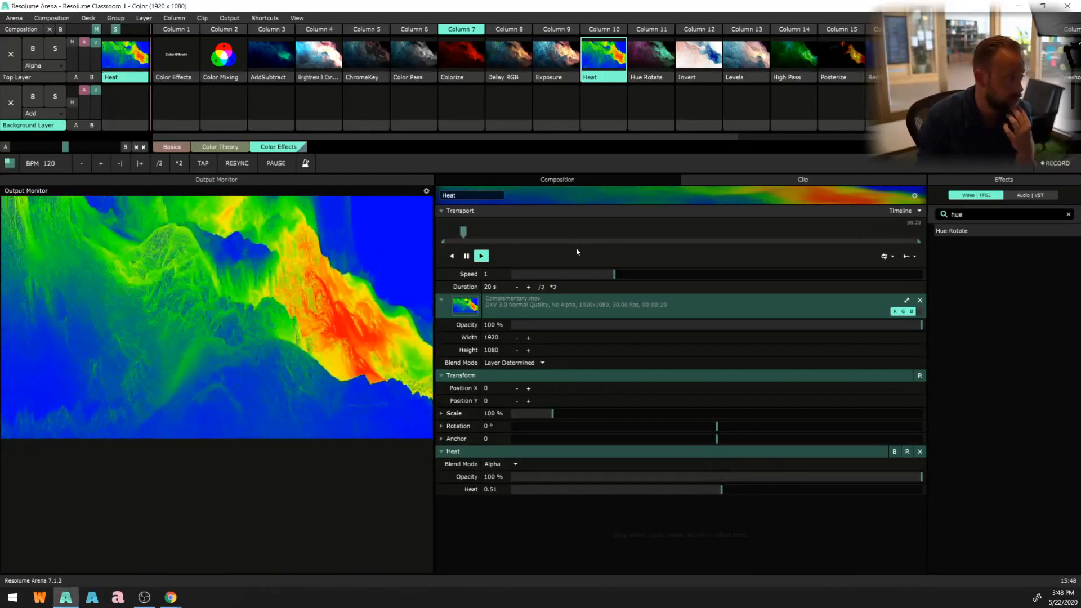
- Launch the Hue Rotate clip in Column 11, vary its Hue Rotate amount, raise Sat. Scale to 1 and reset it to 0.50
left_click(650, 55)
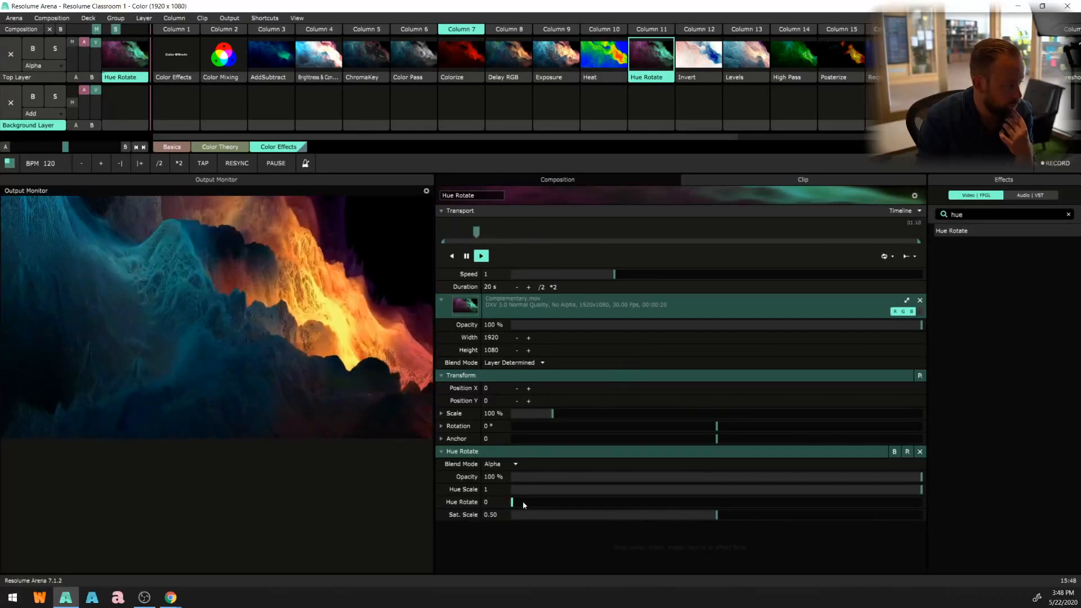
left_click_drag(523, 501, 558, 496)
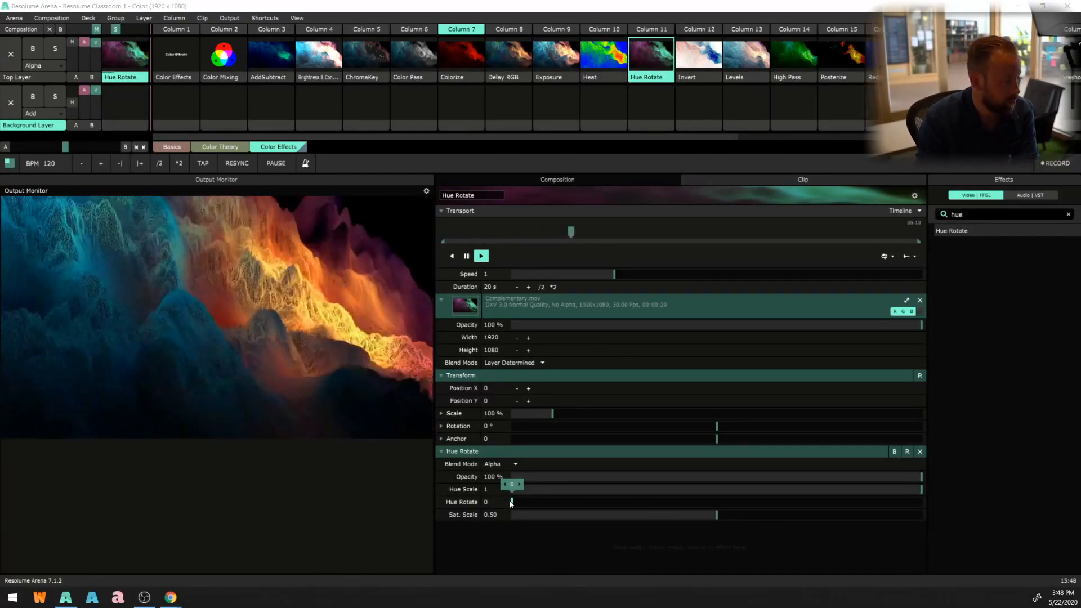
mouse_move(511, 501)
left_mouse_down()
mouse_move(937, 499)
mouse_move(510, 501)
left_mouse_up()
left_click_drag(730, 514, 951, 509)
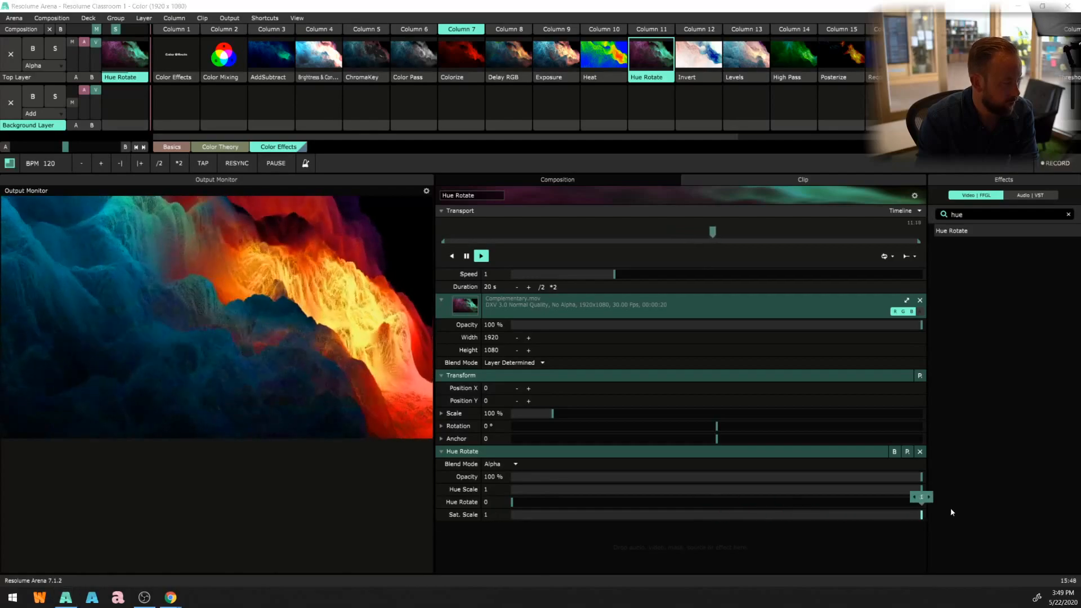
mouse_move(509, 503)
left_mouse_down()
mouse_move(718, 499)
mouse_move(899, 511)
mouse_move(510, 504)
left_mouse_up()
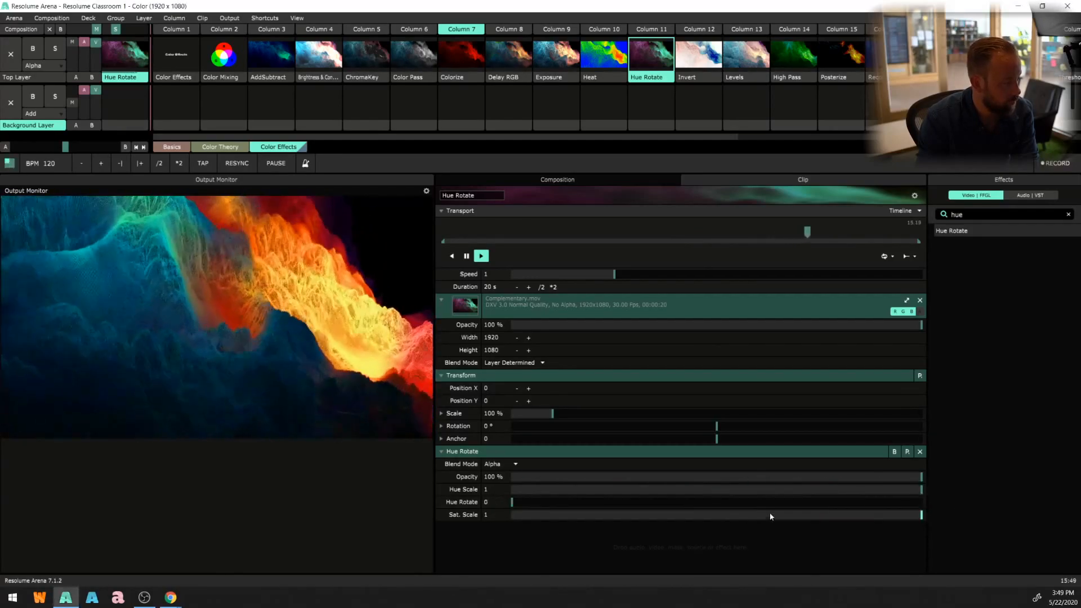
right_click(769, 513)
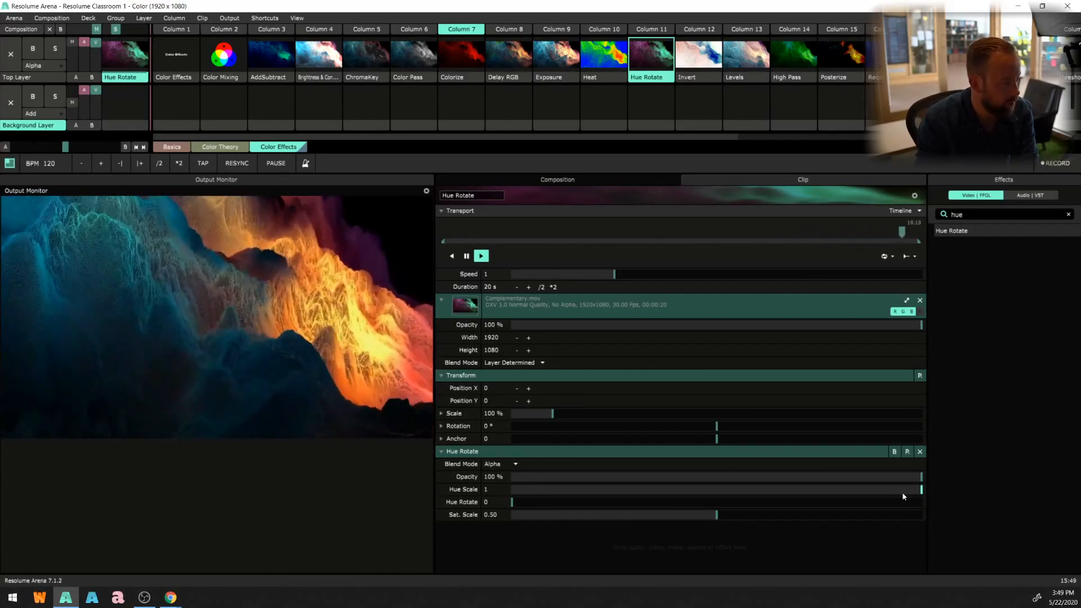
- Try Hue Scale at 0.47 and 0.54 while sweeping Hue Rotate, then return Hue Scale to 1 and Hue Rotate to 0
left_click_drag(920, 489, 713, 494)
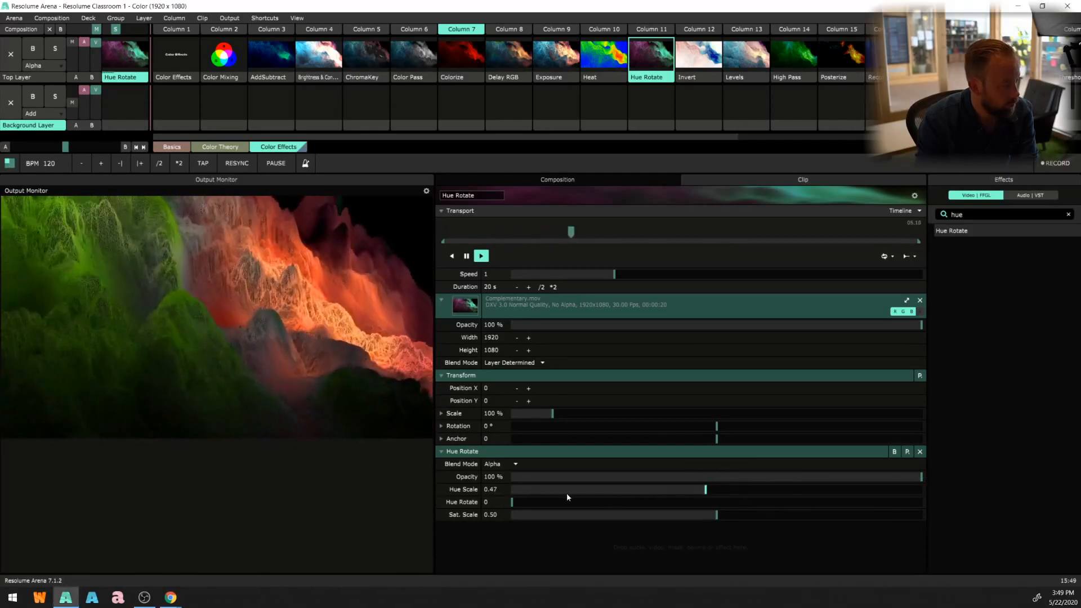
left_click_drag(511, 501, 898, 505)
left_click_drag(964, 507, 354, 511)
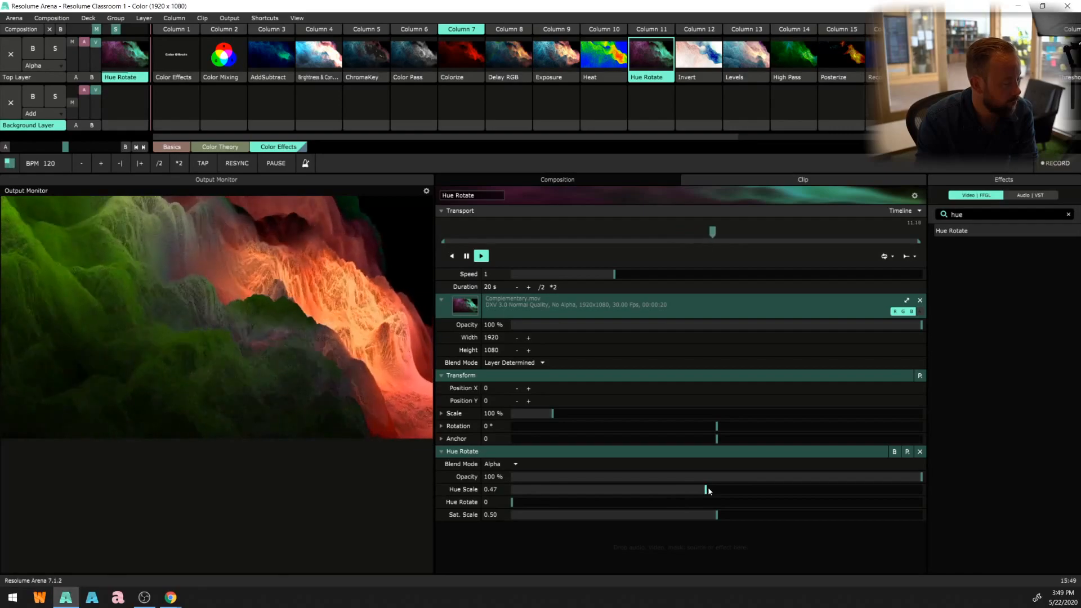
left_click_drag(708, 490, 733, 489)
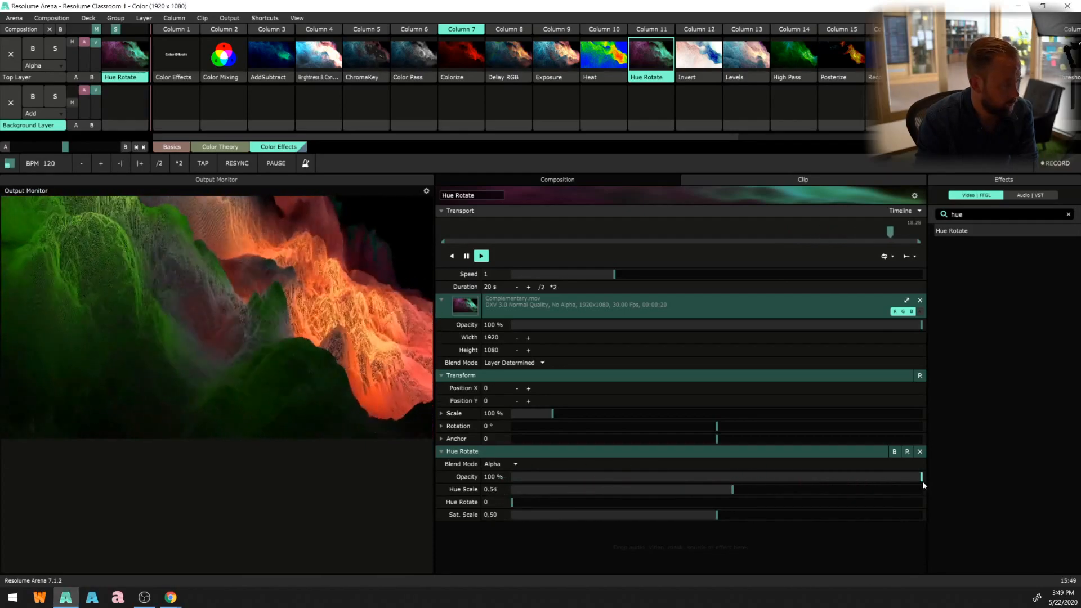
double_click(733, 489)
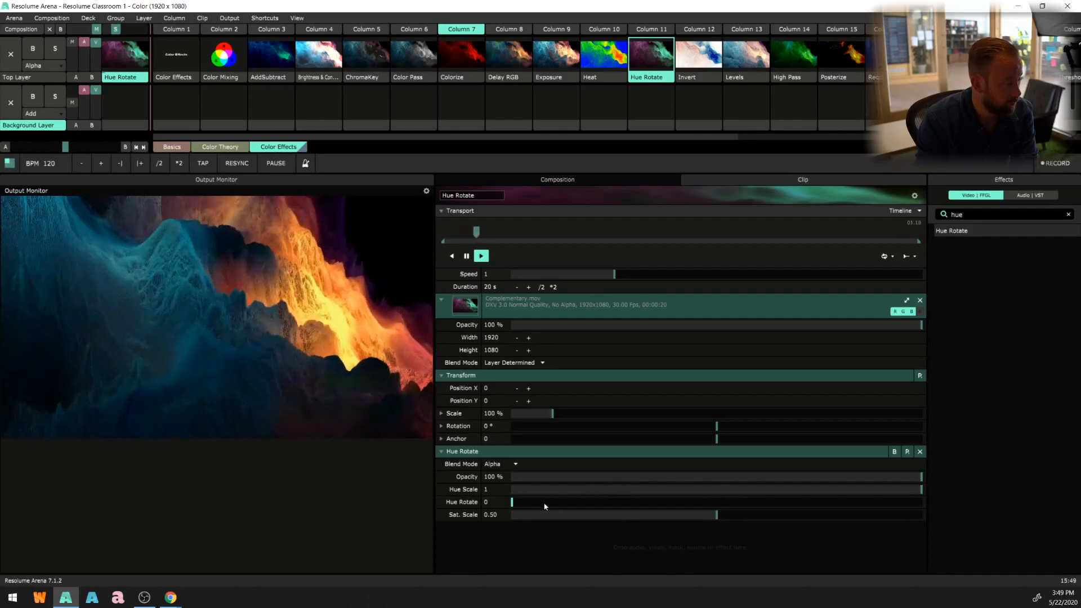
left_click_drag(544, 506, 382, 498)
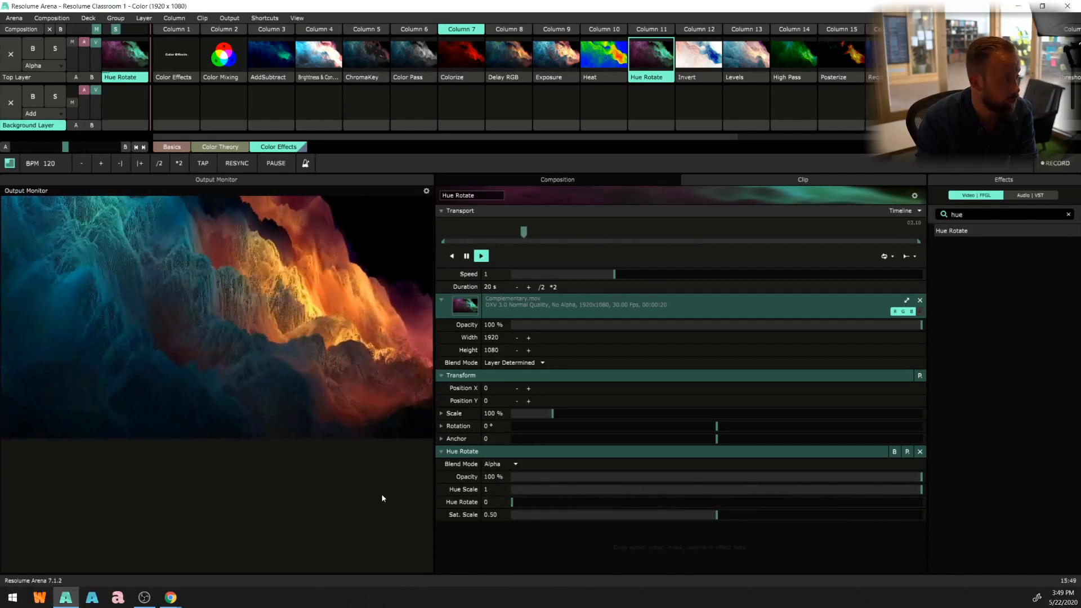
- Launch the Invert clip in Column 12, lower its R, G and B inversion amounts, and return all three to 1
left_click(697, 53)
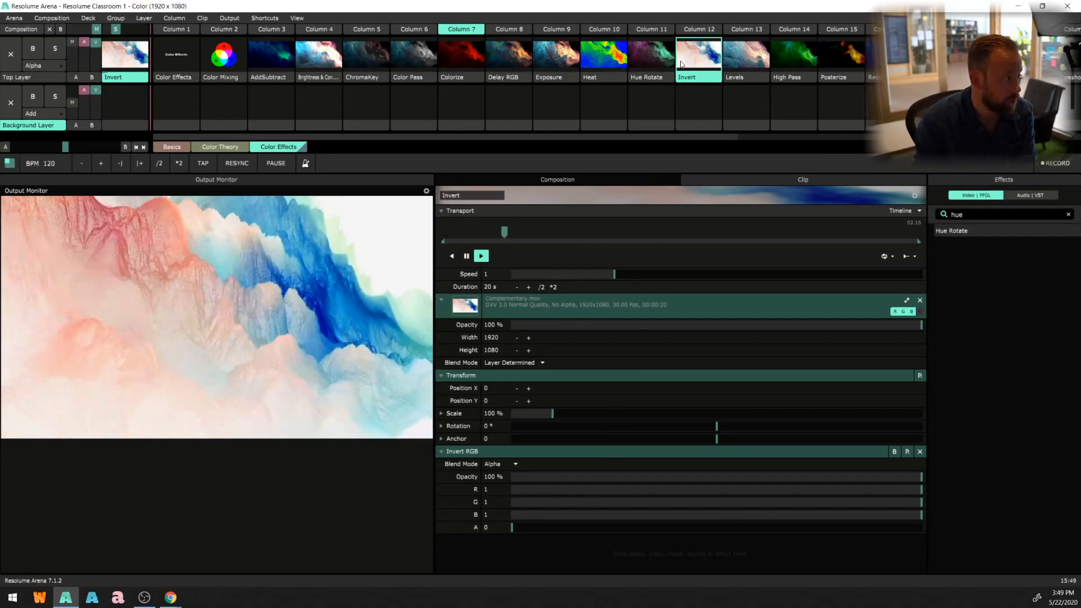
left_click_drag(867, 490, 669, 509)
left_click_drag(816, 515, 761, 515)
left_click_drag(863, 501, 923, 509)
left_click_drag(682, 492, 923, 490)
left_click_drag(788, 510, 911, 515)
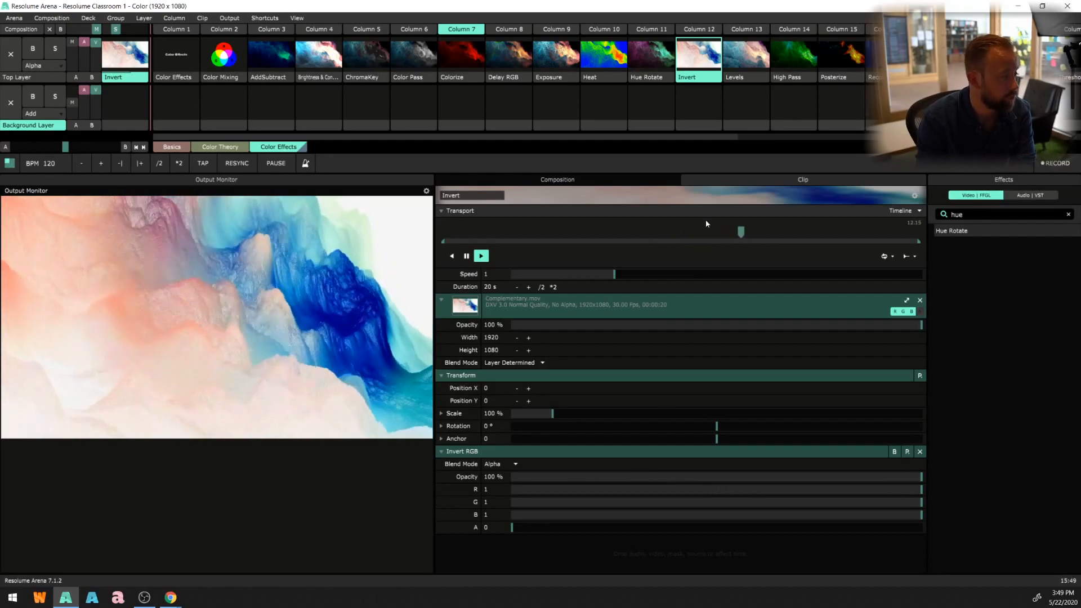
- Launch the Levels clip in Column 13 and set Base to 0.53, Midpoint to 0.21 and Ratio to 0.57
left_click(743, 51)
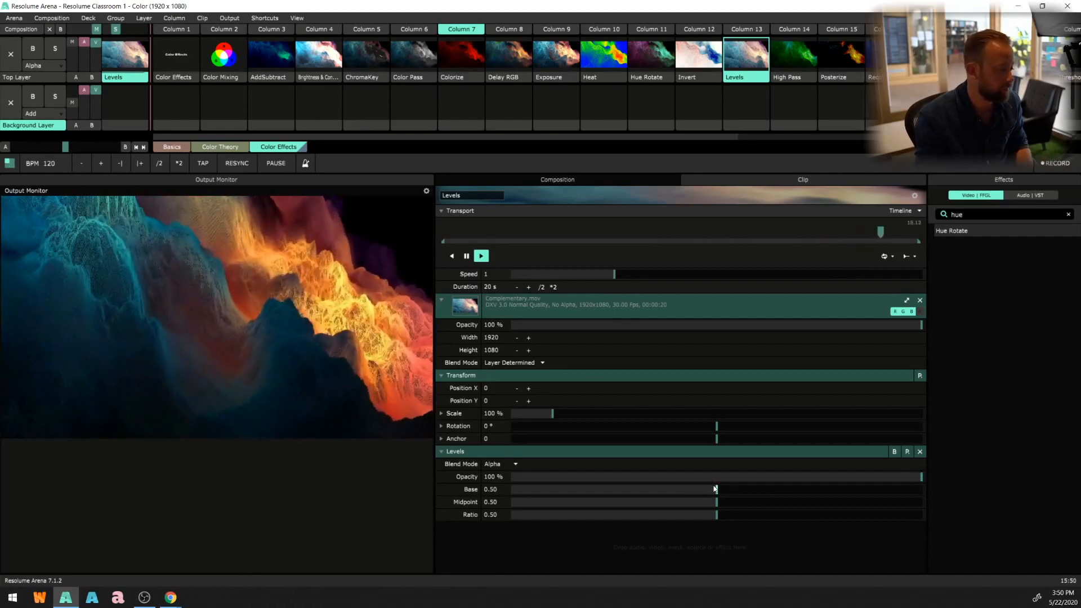
left_click_drag(718, 491, 703, 493)
left_click_drag(703, 500, 596, 501)
left_click_drag(728, 491, 748, 518)
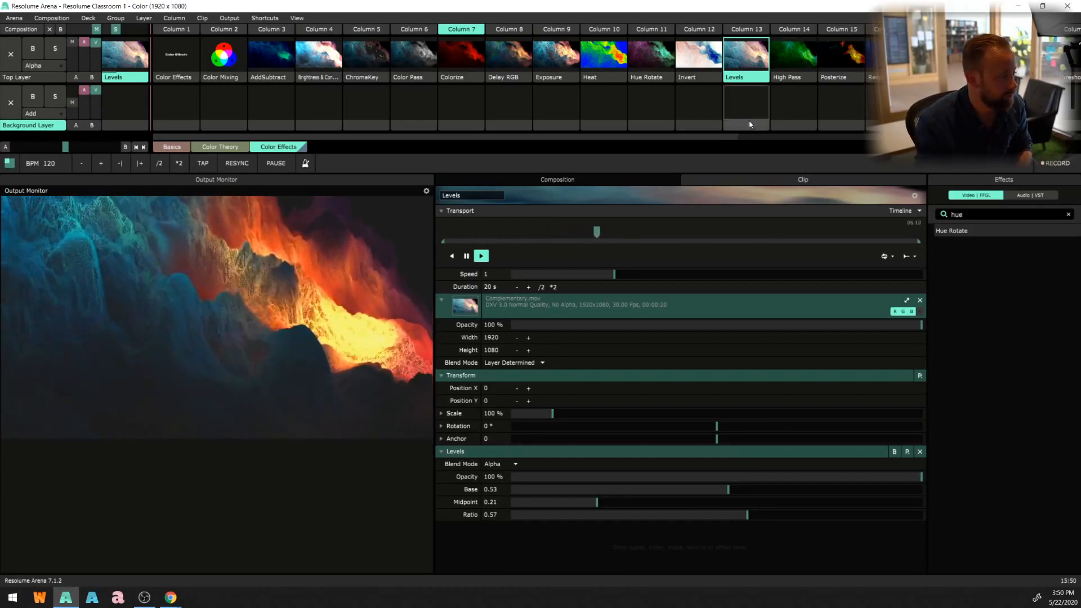
- Launch the High Pass clip in Column 14 and adjust its channel thresholds, leaving R at 0.45, G at 0.15 and B at 0.63
left_click_drag(732, 137, 843, 137)
left_click(624, 56)
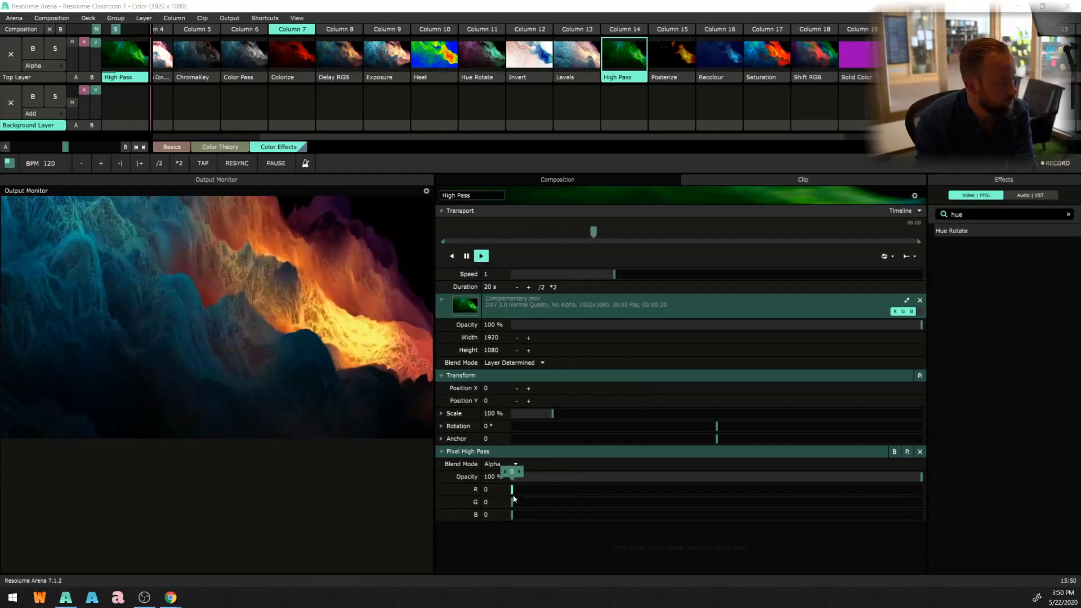
left_click_drag(512, 502, 775, 496)
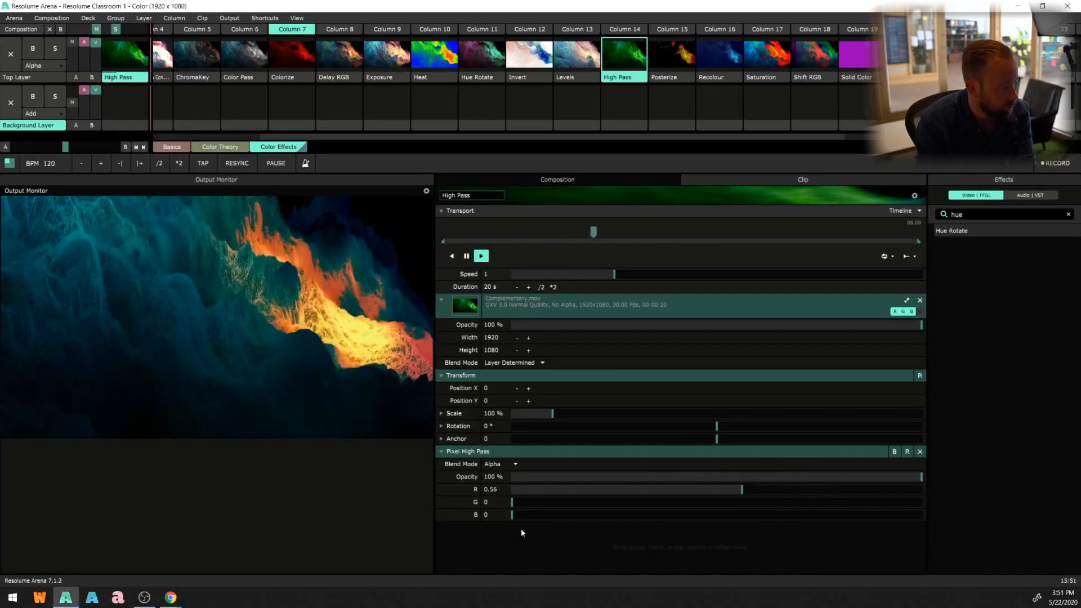
left_click_drag(524, 521, 589, 523)
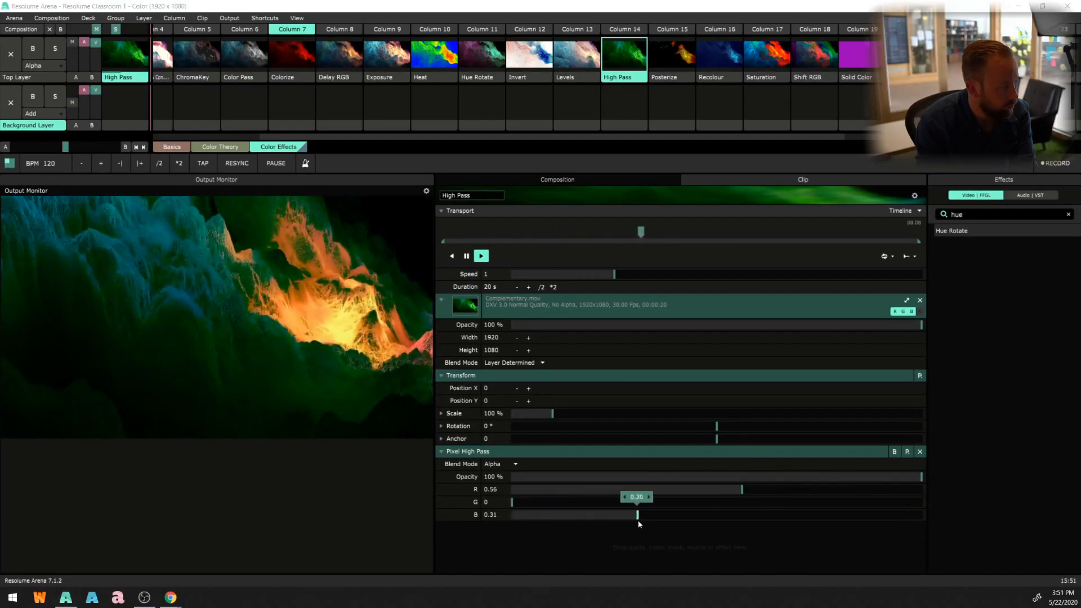
left_click_drag(662, 523, 685, 523)
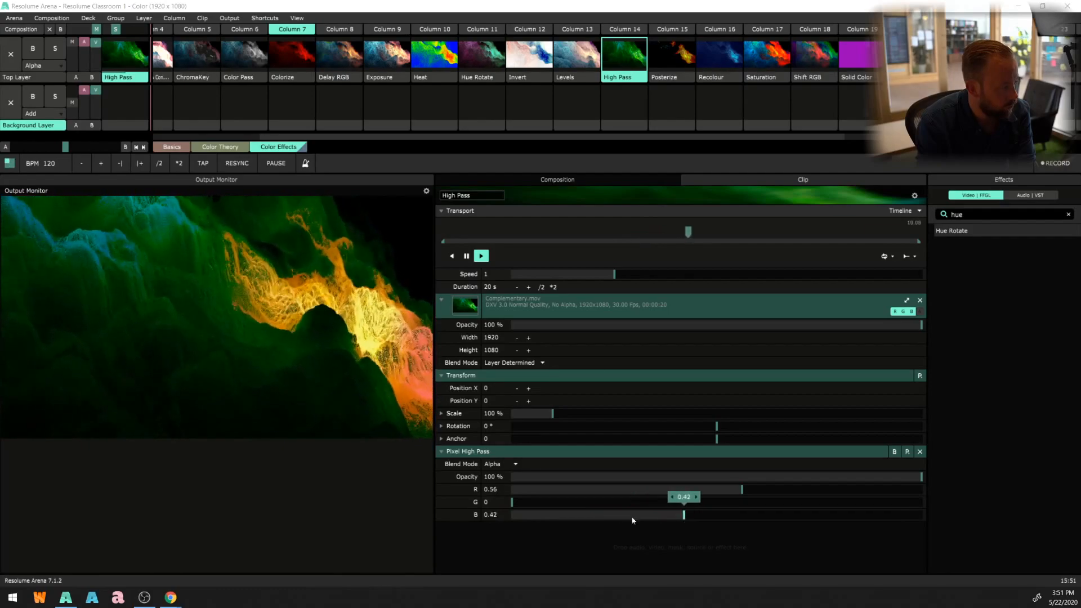
left_click_drag(512, 502, 544, 501)
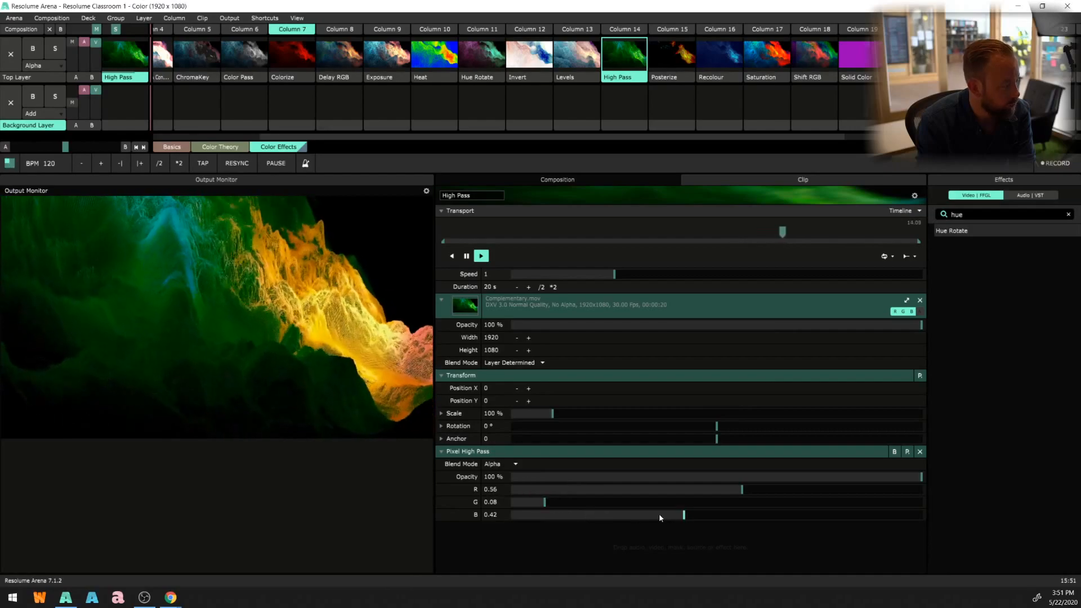
left_click_drag(659, 513, 813, 522)
left_click_drag(742, 490, 696, 490)
left_click_drag(812, 521, 770, 519)
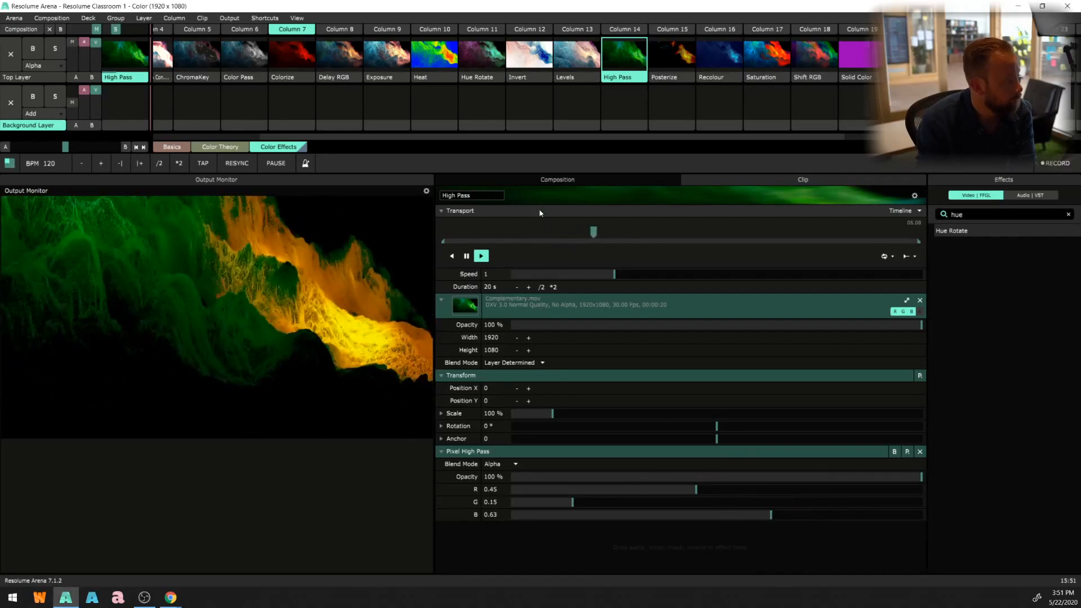
- Reset the Pixel High Pass effect's R, G and B thresholds to 0
right_click(688, 489)
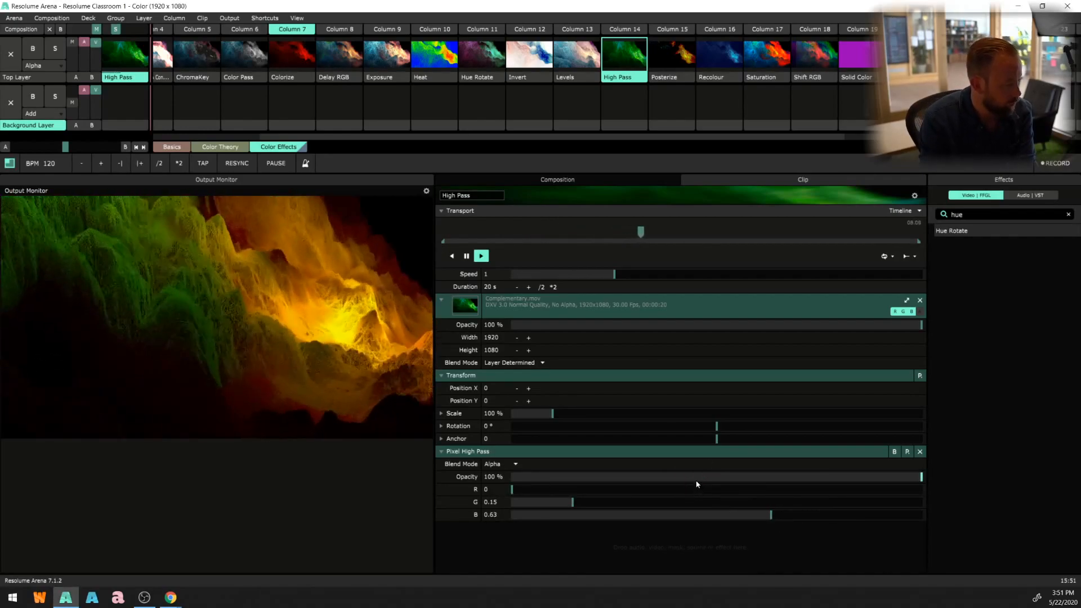
right_click(573, 500)
right_click(771, 513)
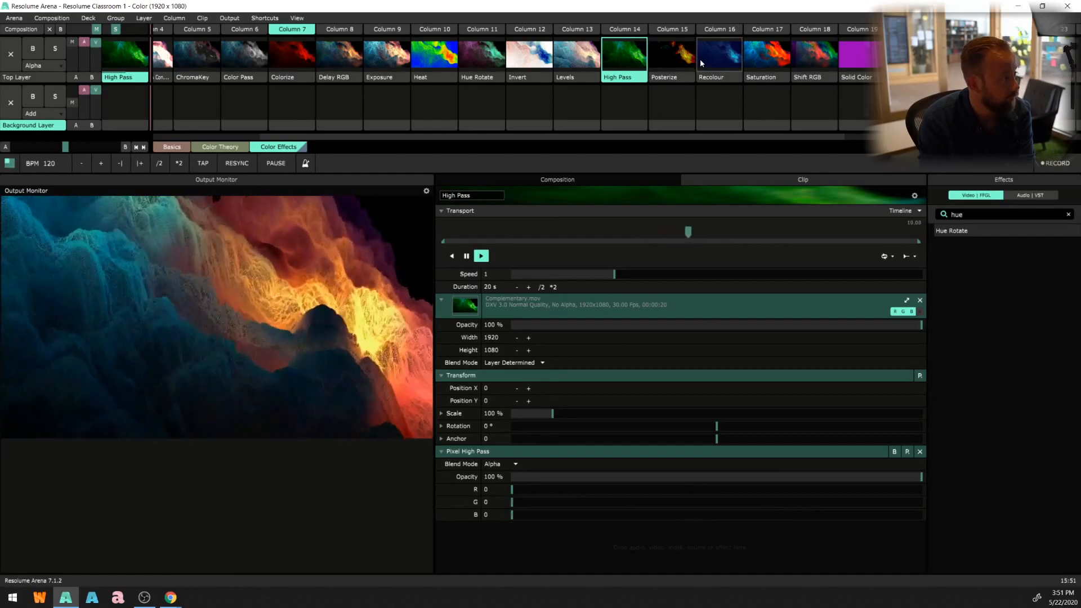
- Launch the Posterize clip in Column 15 and vary its Posterize amount, leaving it at 0.50
left_click(672, 55)
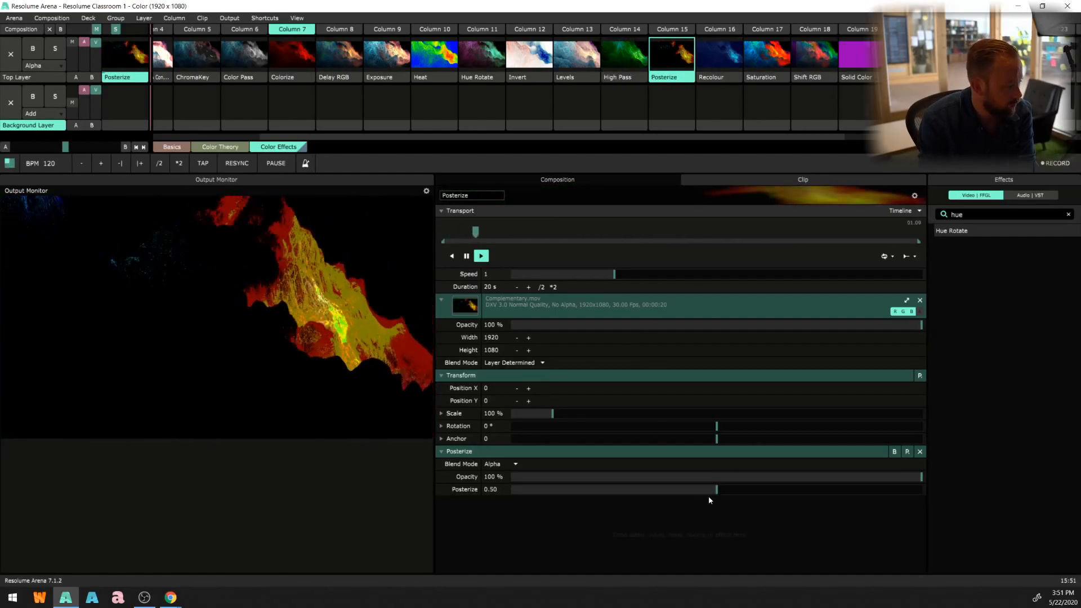
mouse_move(710, 490)
left_mouse_down()
mouse_move(527, 499)
mouse_move(883, 497)
mouse_move(654, 510)
mouse_move(656, 498)
mouse_move(719, 496)
left_mouse_up()
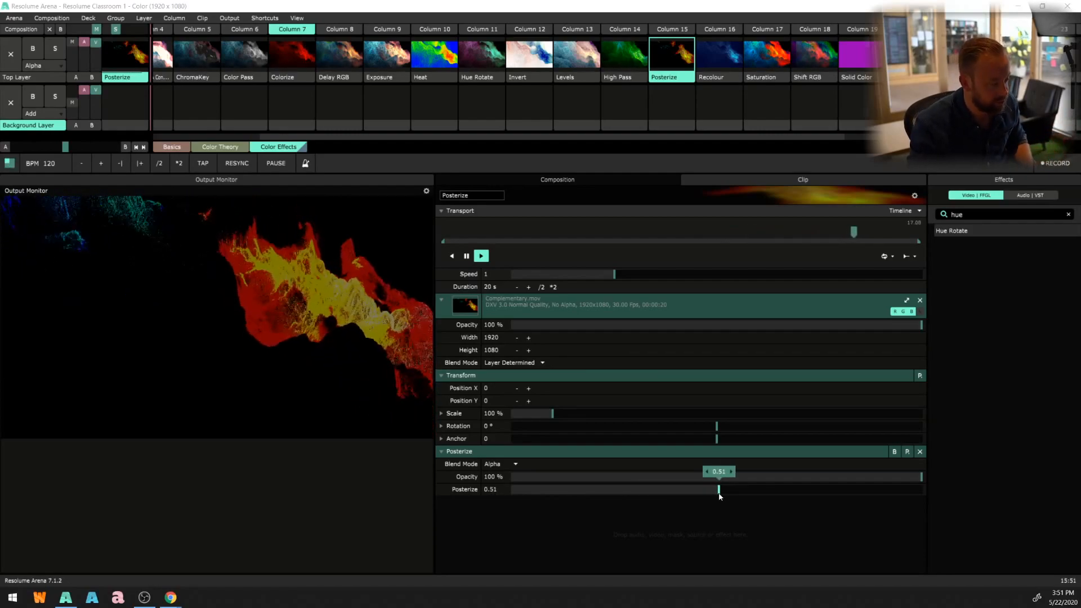
left_click_drag(717, 481, 717, 481)
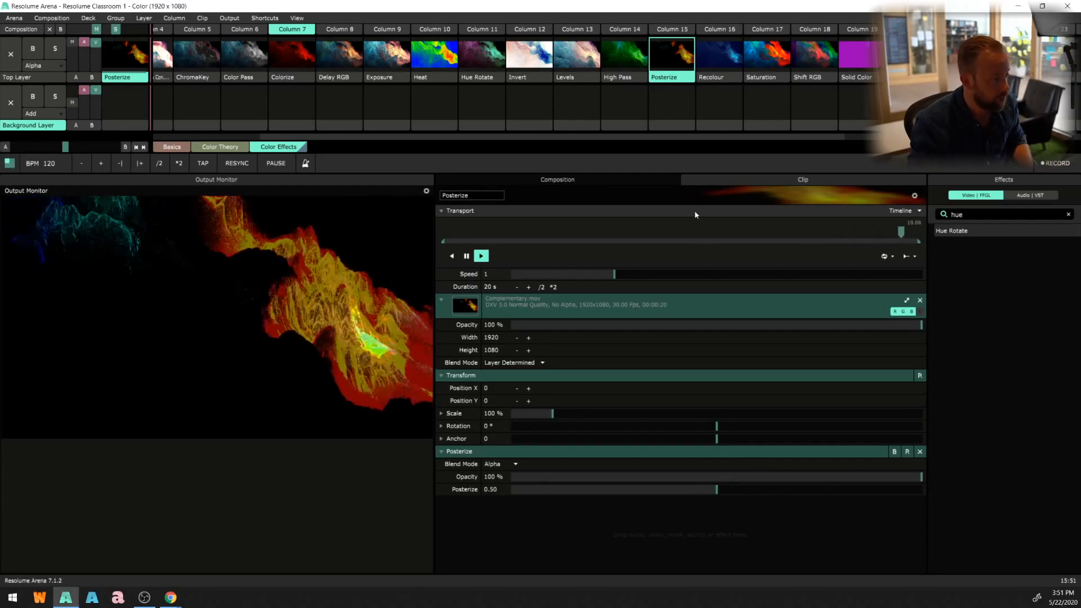
- Launch the Recolour clip in Column 16 and vary its Palette, Floor and Ceiling, returning them to 0, 0 and 1
left_click(722, 67)
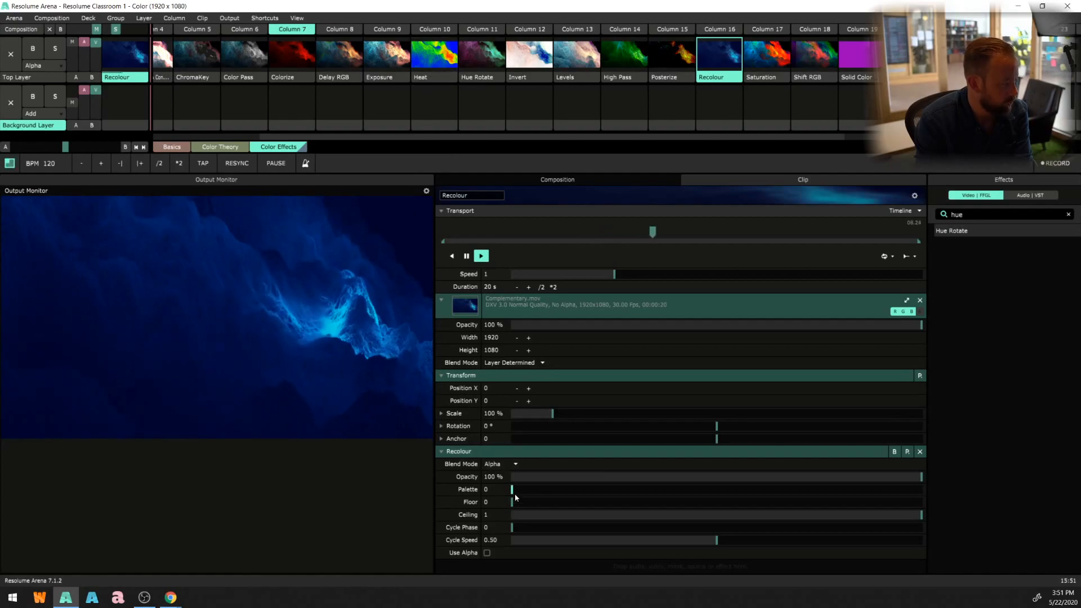
left_click_drag(515, 497, 413, 537)
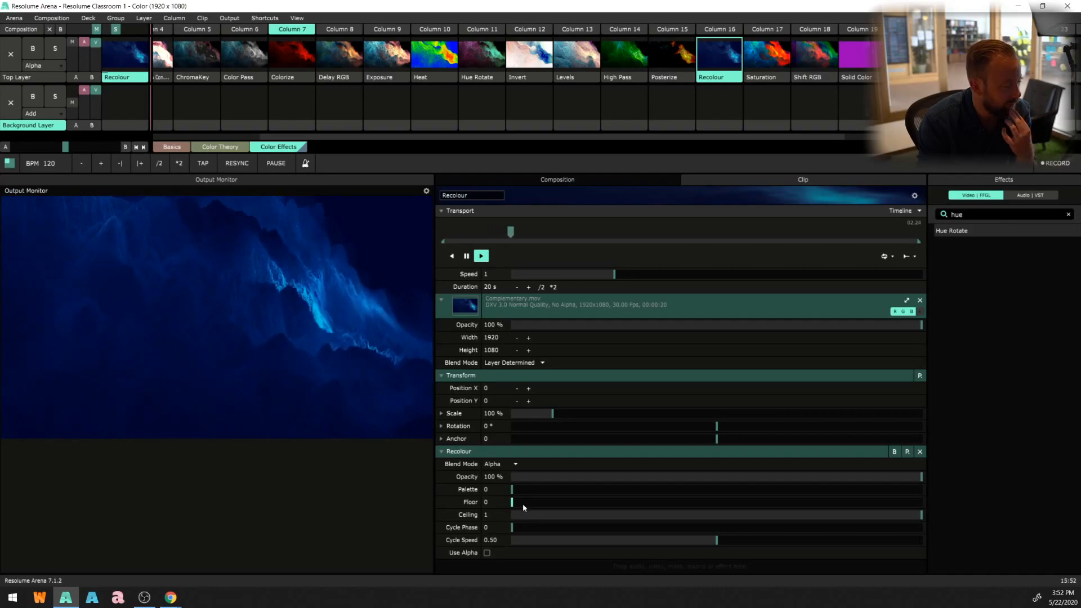
left_click_drag(519, 502, 641, 502)
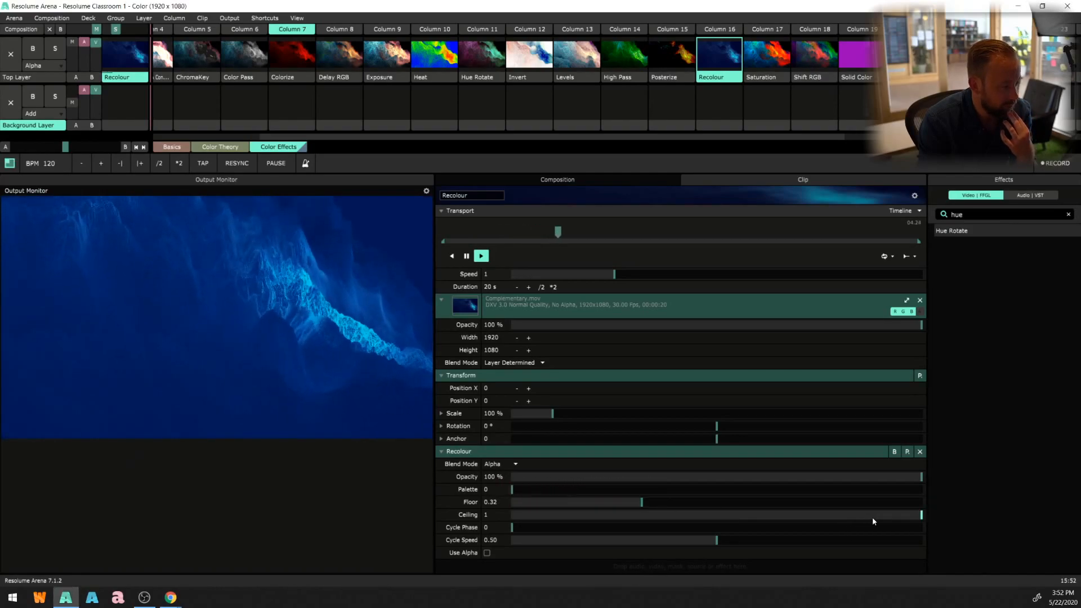
left_click_drag(872, 514, 812, 522)
left_click_drag(642, 502, 511, 501)
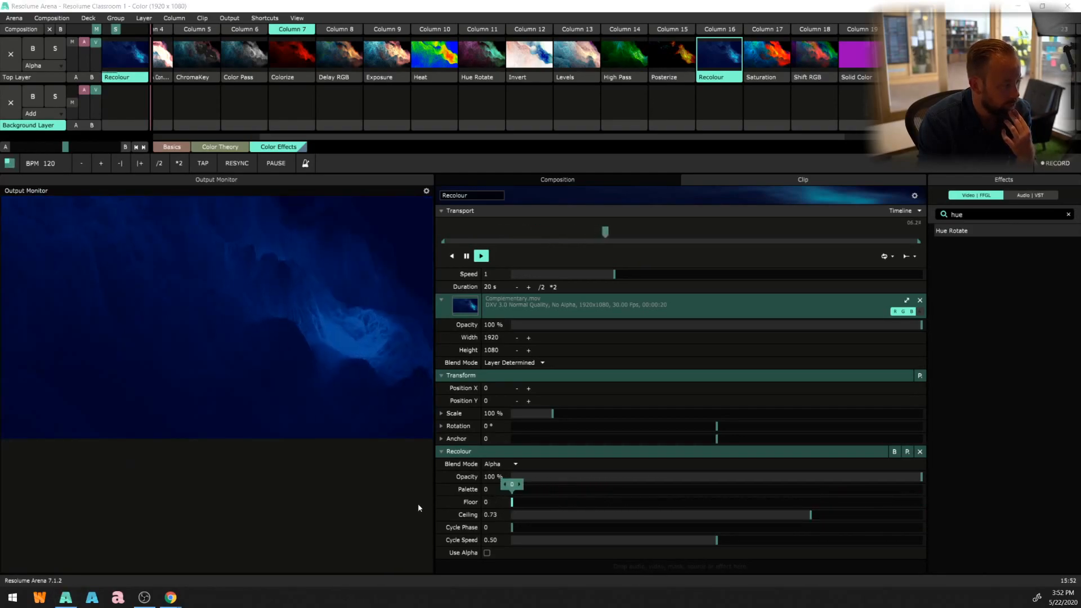
left_click_drag(811, 515, 945, 514)
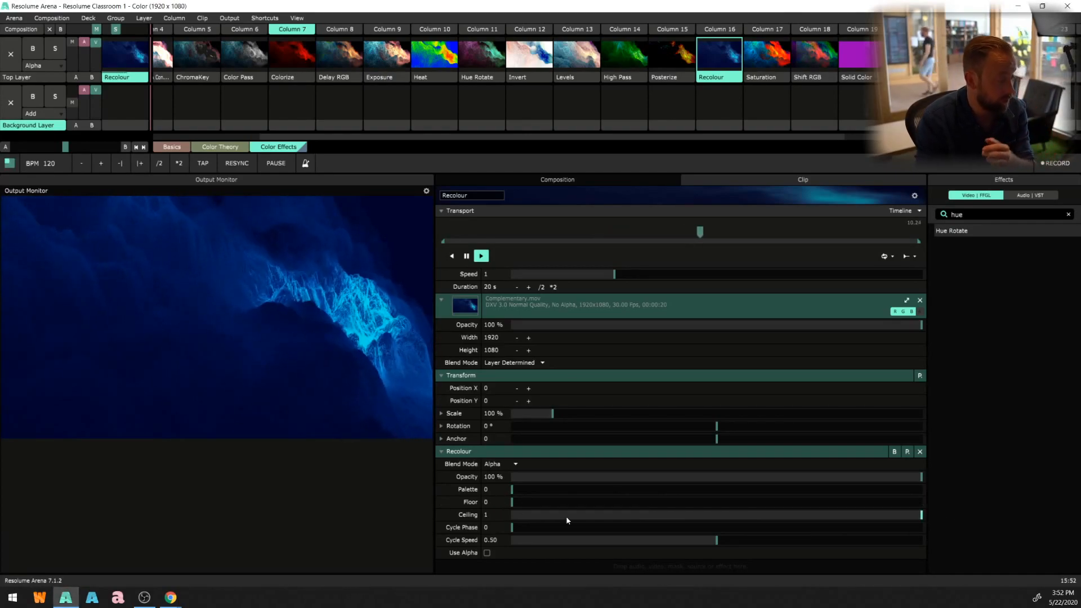
- Sweep the Recolour effect's Cycle Phase up to 1, reset it to 0, and set Cycle Speed to 0.76
left_click_drag(517, 527, 927, 529)
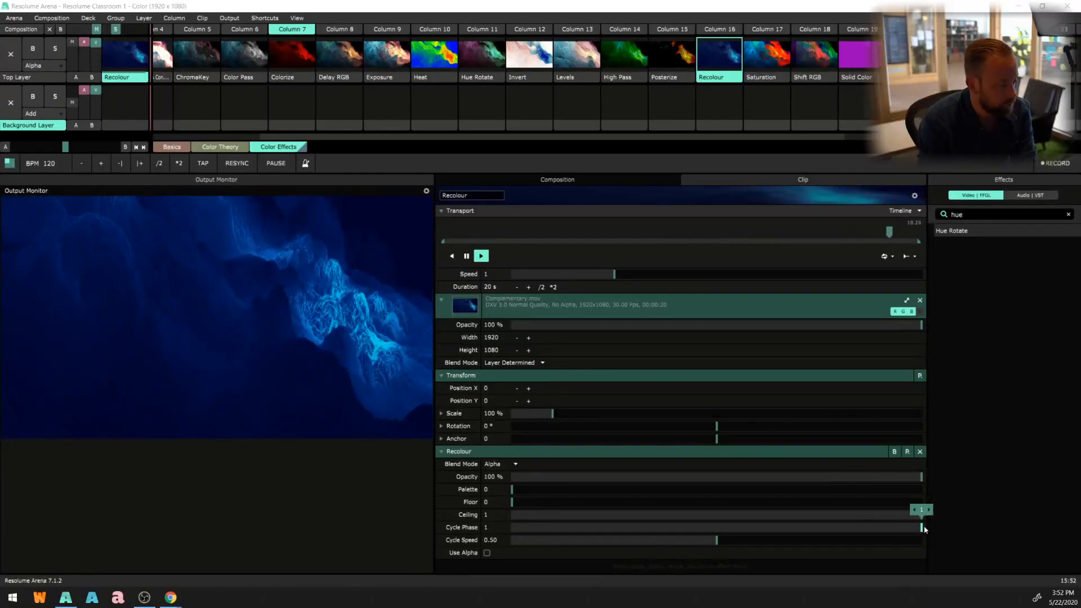
double_click(871, 532)
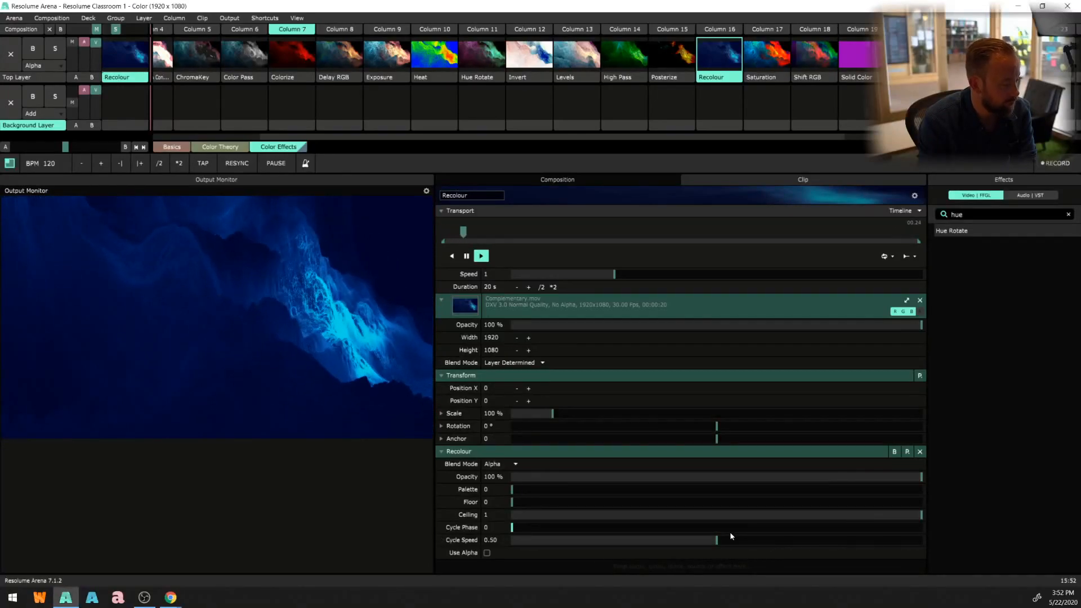
mouse_move(719, 542)
left_click_drag(723, 540, 824, 541)
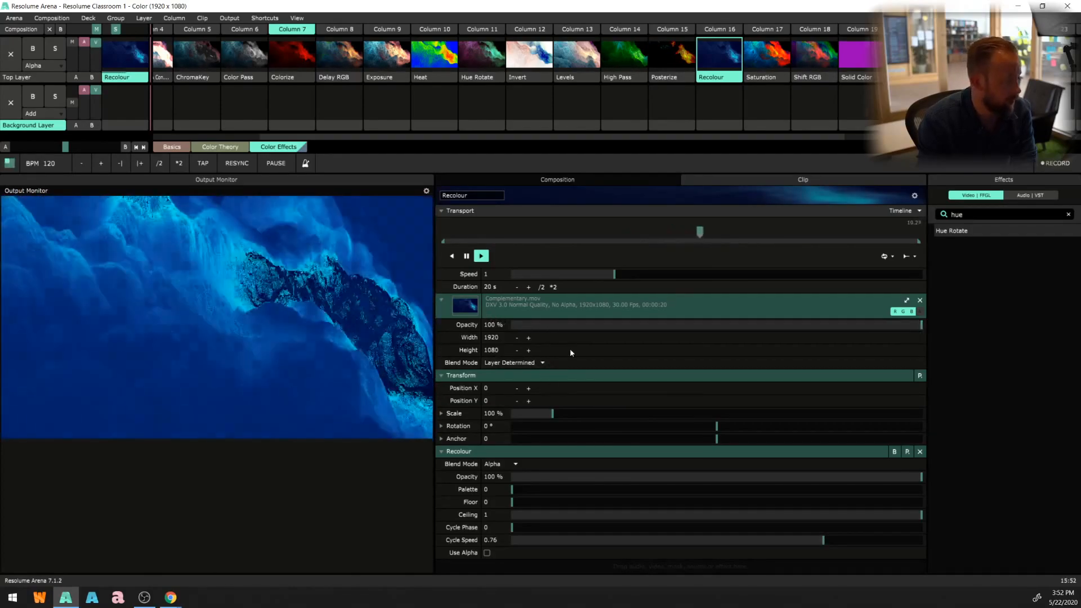
- Open the composition's settings and vary its Hue Rotate effect's rotation over the recoloured clip, returning it to 0
left_click(566, 180)
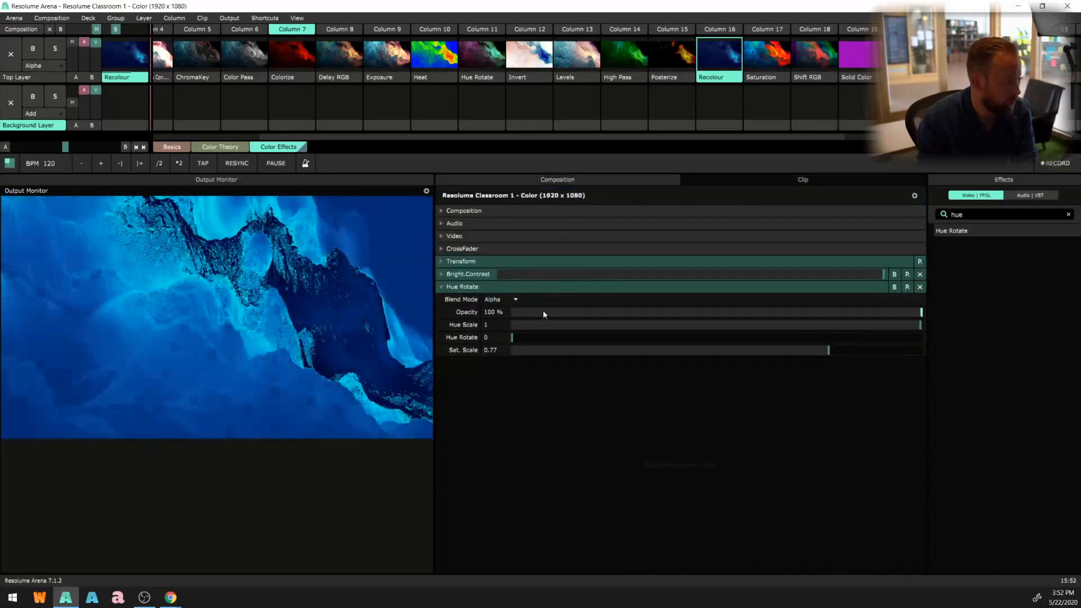
mouse_move(512, 338)
left_mouse_down()
mouse_move(677, 353)
mouse_move(507, 343)
left_mouse_up()
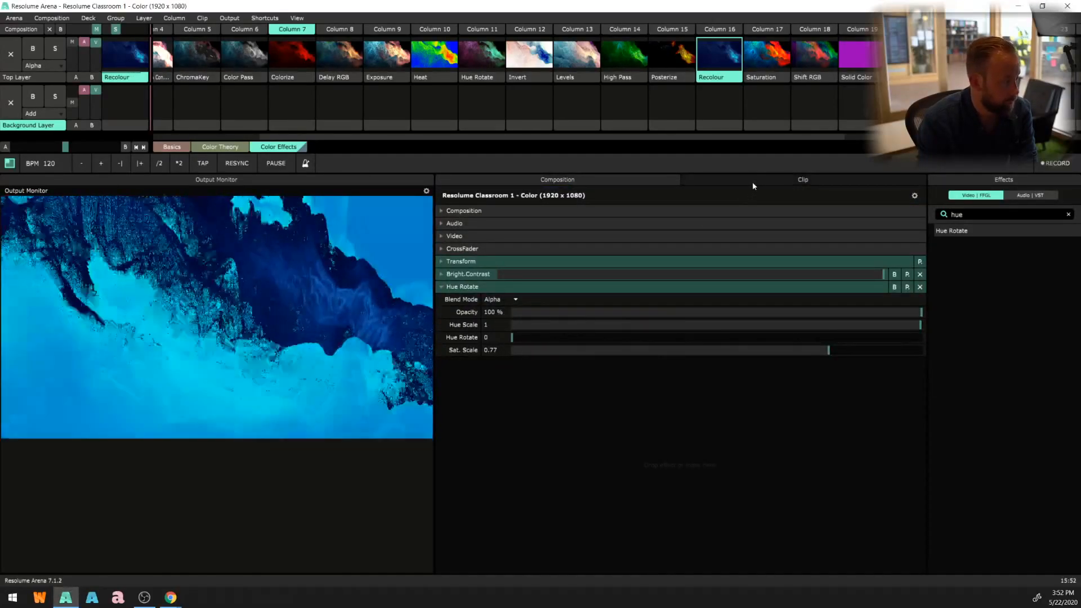
- Return to the clip settings, launch the Saturation clip in Column 17, and lower its saturation before resetting it to 0.50
left_click(752, 181)
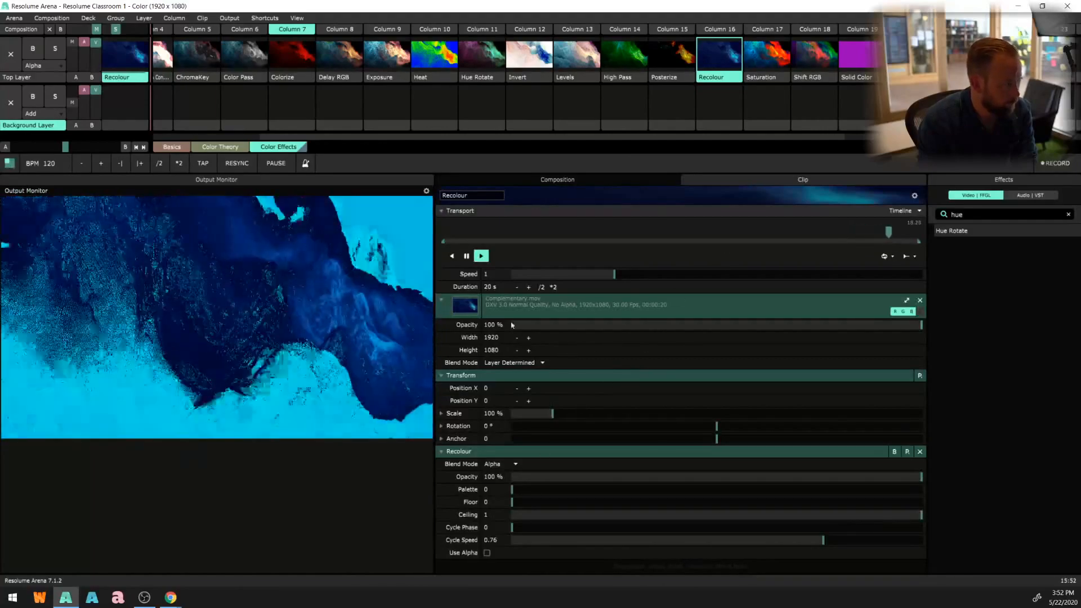
left_click(749, 58)
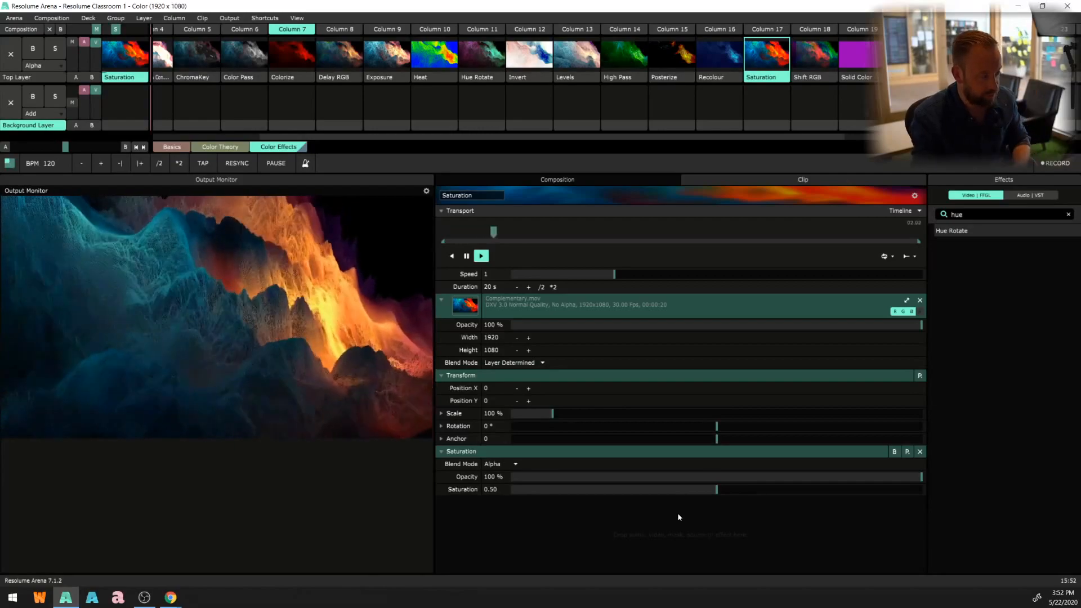
left_click_drag(718, 489, 563, 491)
double_click(571, 492)
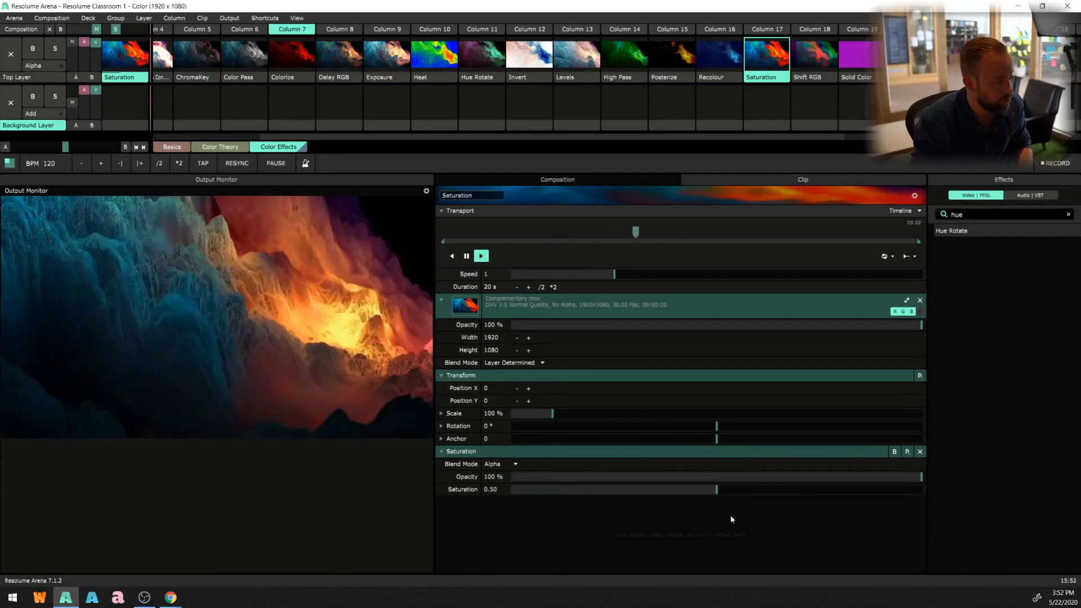
- Raise the Saturation effect to 1, reset it to 0.50, vary it again, and remove the effect from the clip
left_click_drag(714, 495, 932, 487)
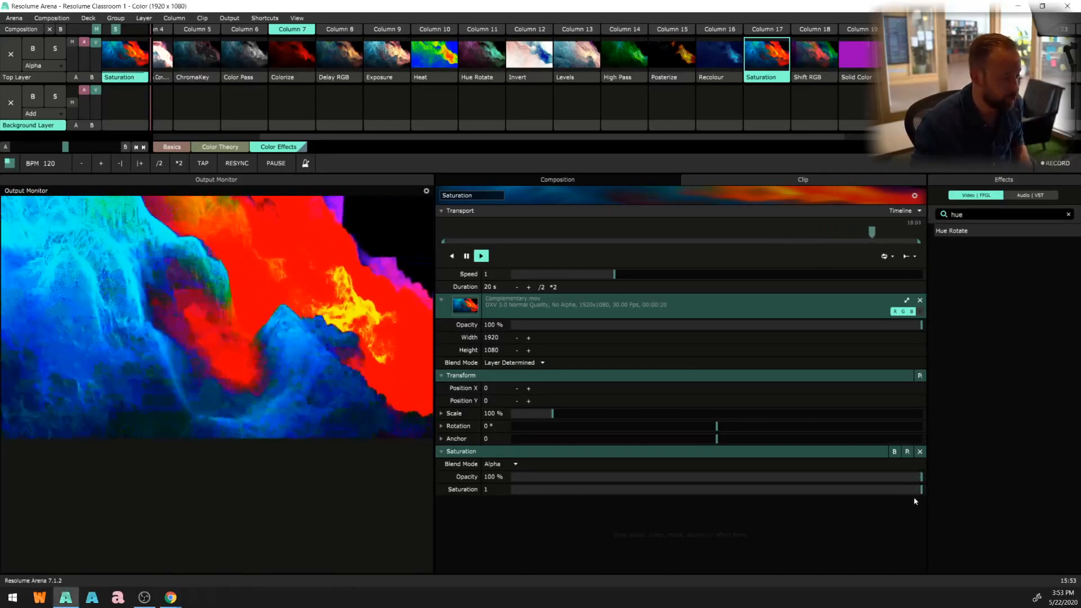
right_click(914, 490)
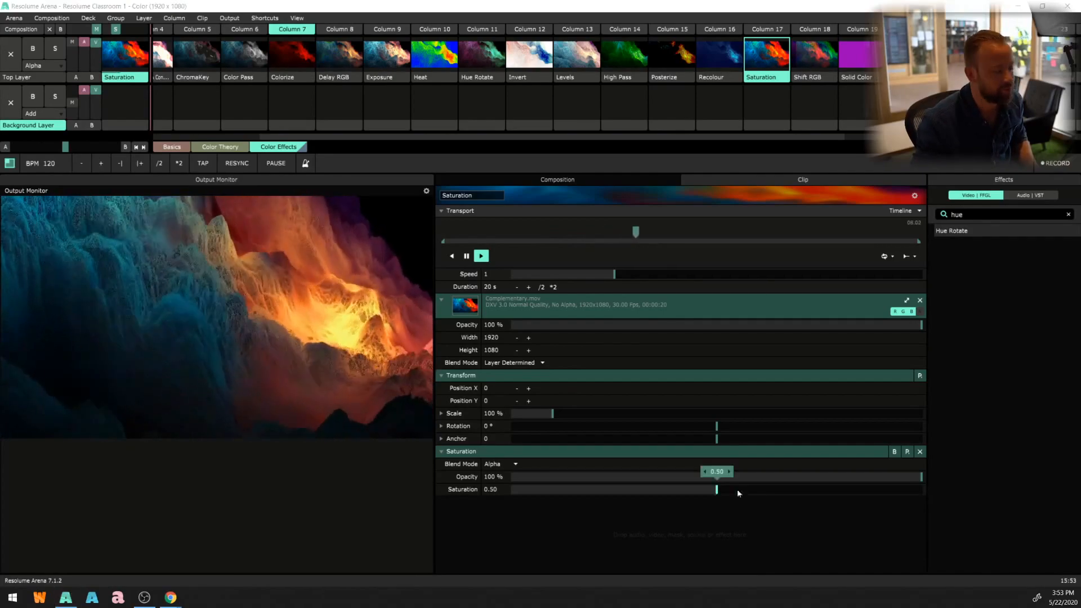
left_click_drag(737, 489, 921, 490)
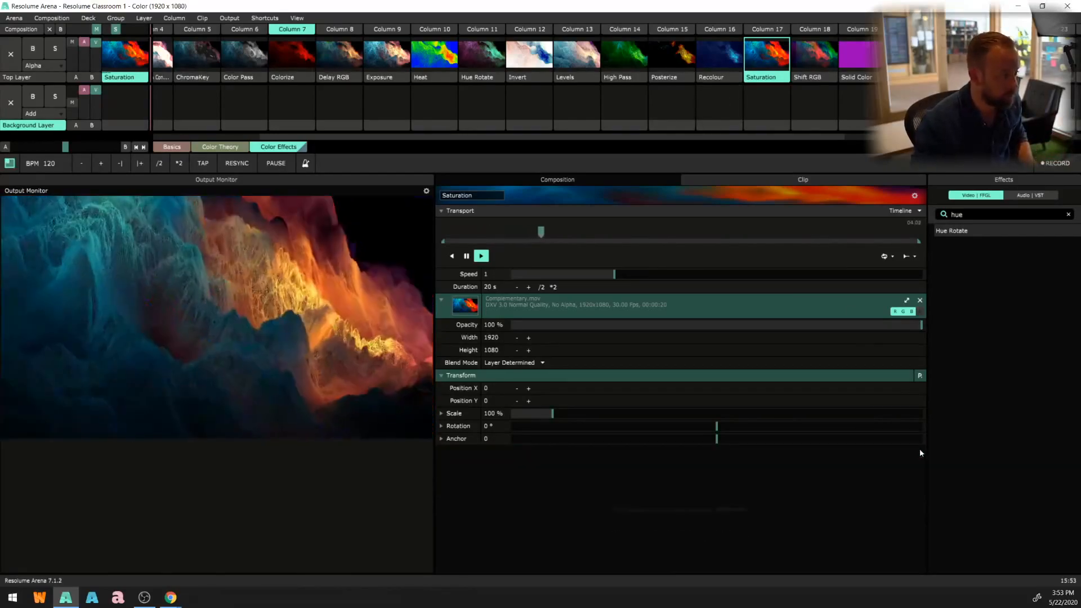
left_click(919, 451)
- Launch the Shift RGB clip in Column 18 and vary its R and B offsets in Shift X mode, returning them to 0
left_click(814, 55)
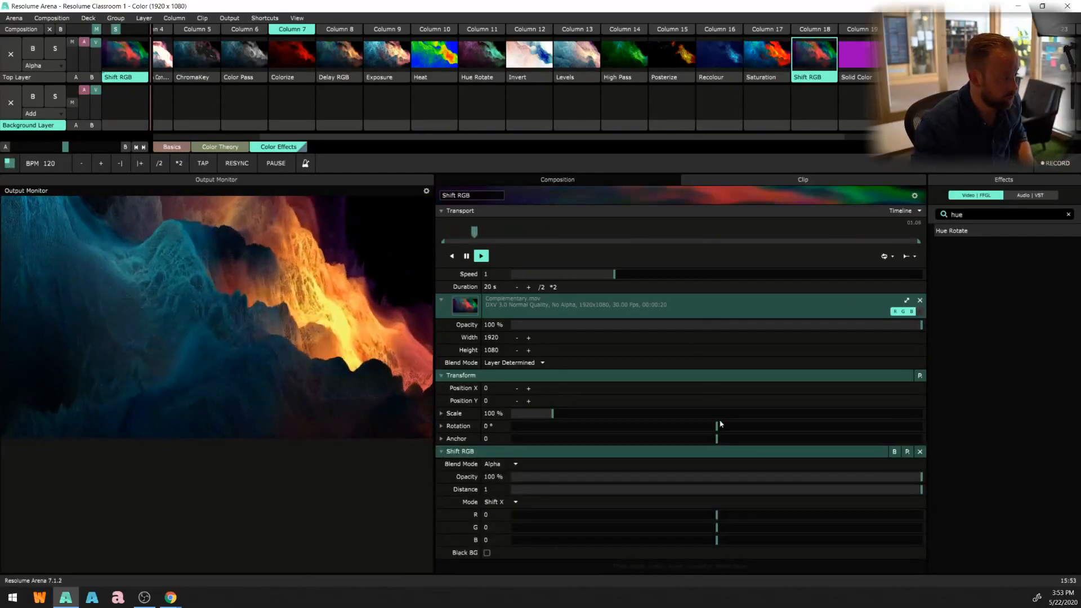
left_click_drag(716, 516, 739, 545)
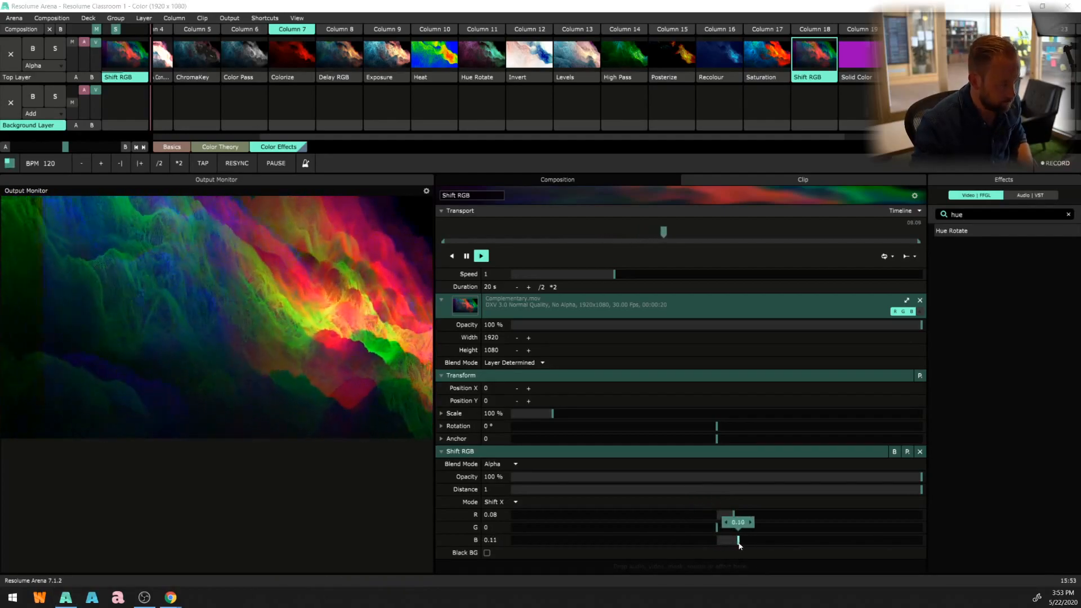
right_click(741, 541)
right_click(734, 515)
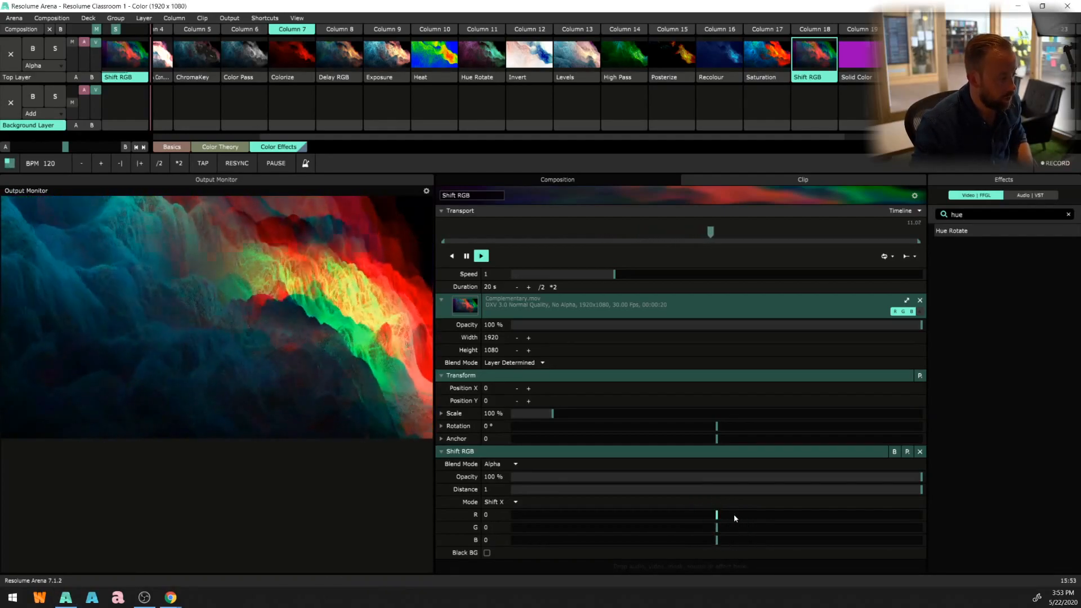
left_click_drag(719, 518, 767, 517)
right_click(769, 518)
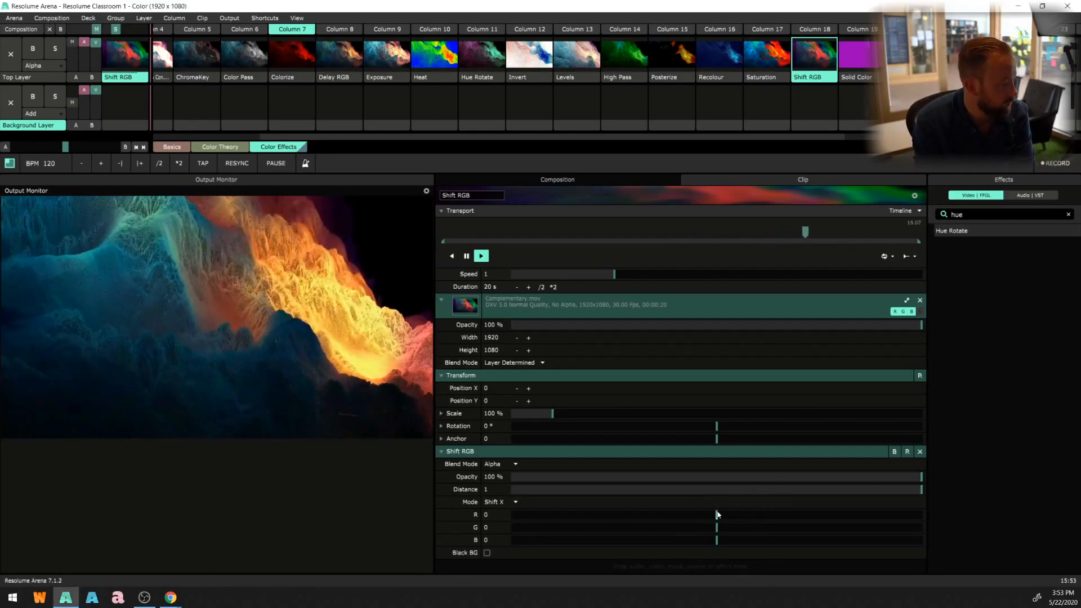
- Offset the Shift RGB effect's R channel to 0.11, switch the mode to Shift Y, and return R to 0
left_click_drag(716, 515, 739, 516)
left_click(507, 503)
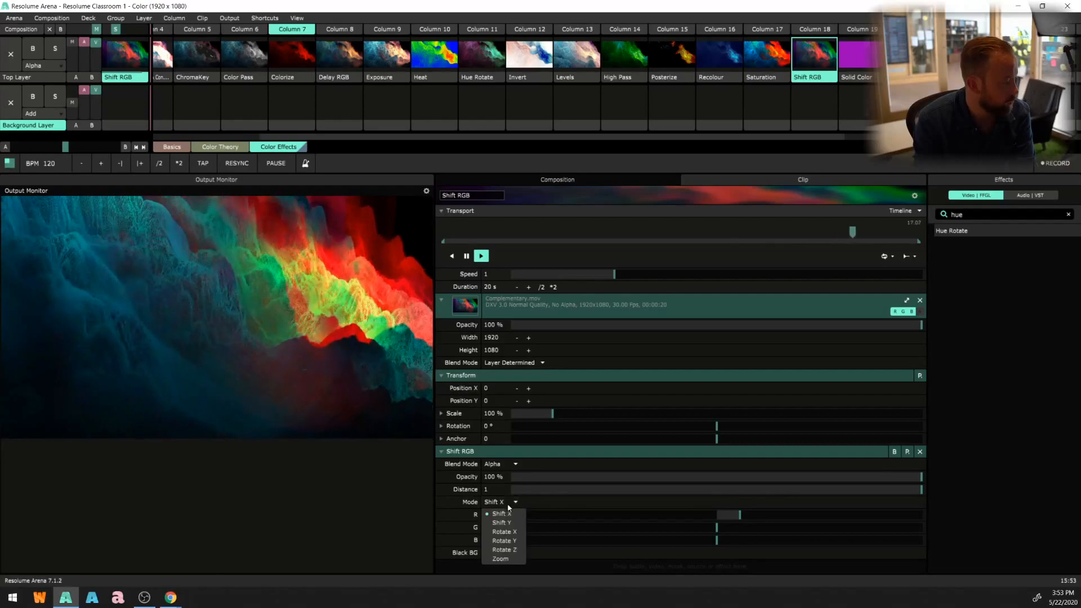
left_click(501, 523)
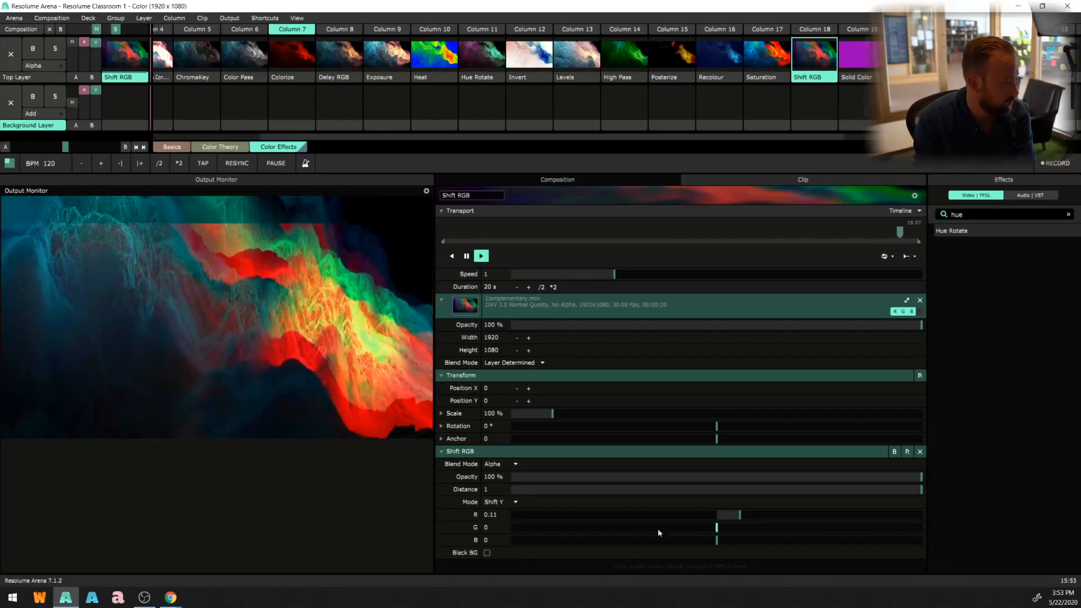
mouse_move(737, 524)
left_mouse_down()
mouse_move(778, 514)
mouse_move(646, 514)
mouse_move(727, 523)
left_mouse_up()
- Set the Shift RGB effect's mode to Zoom and offset R up to 0.29, resetting it to 0
left_click(515, 503)
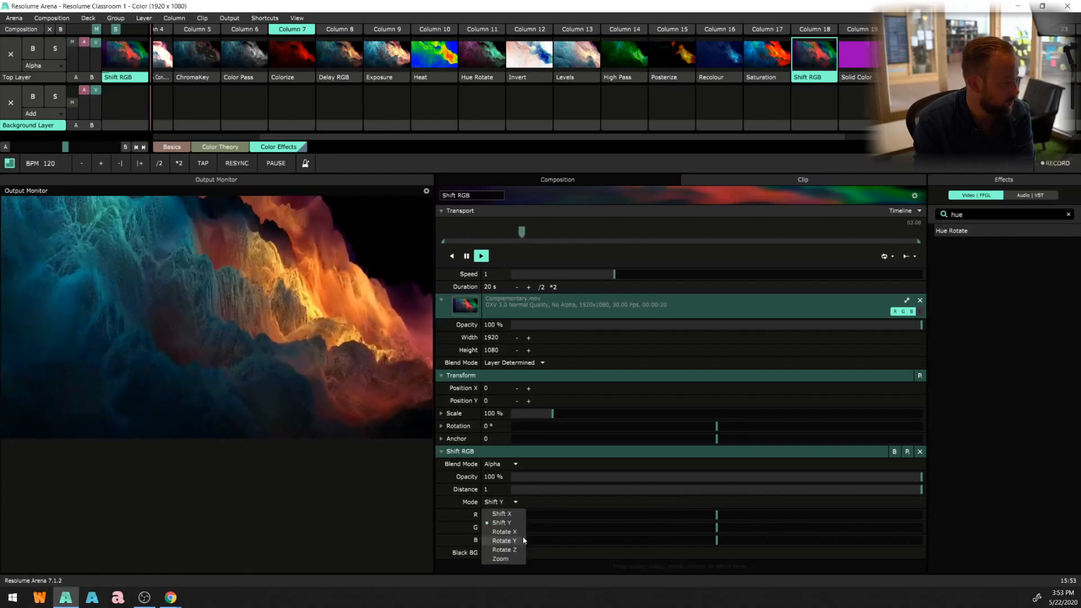
left_click(514, 557)
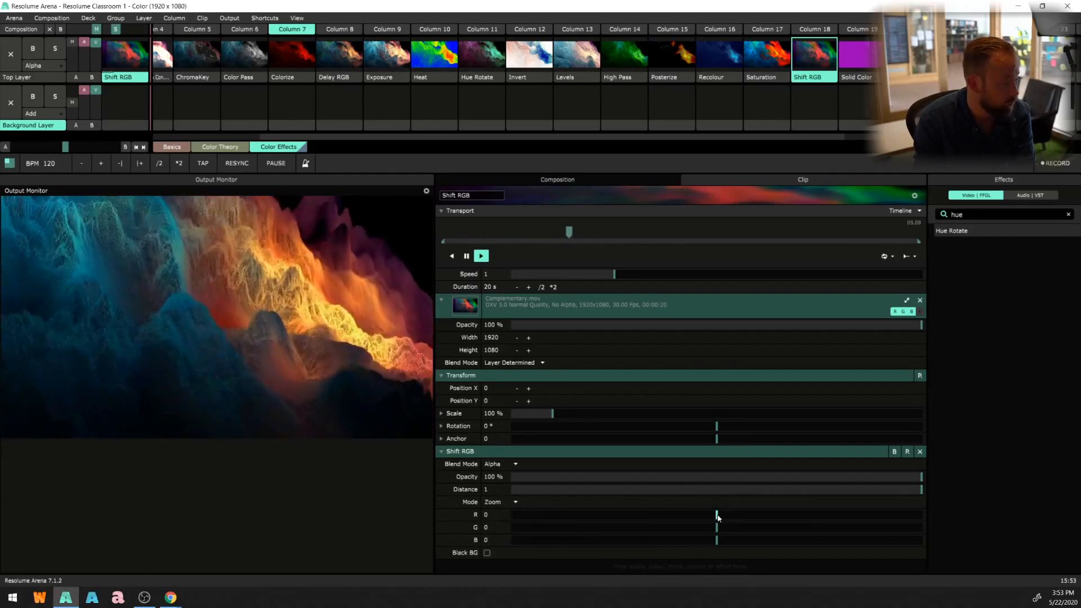
left_click_drag(717, 516, 771, 513)
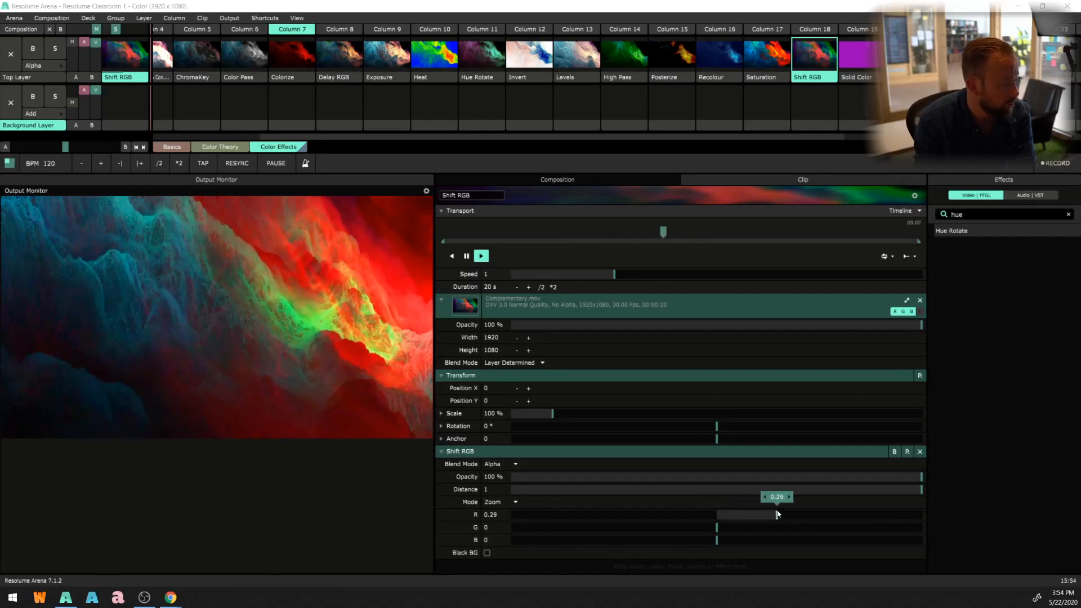
double_click(771, 513)
- Set the Shift RGB effect's mode to Shift X with a subtle R offset of 0.01 and B offset of -0.01
left_click(513, 502)
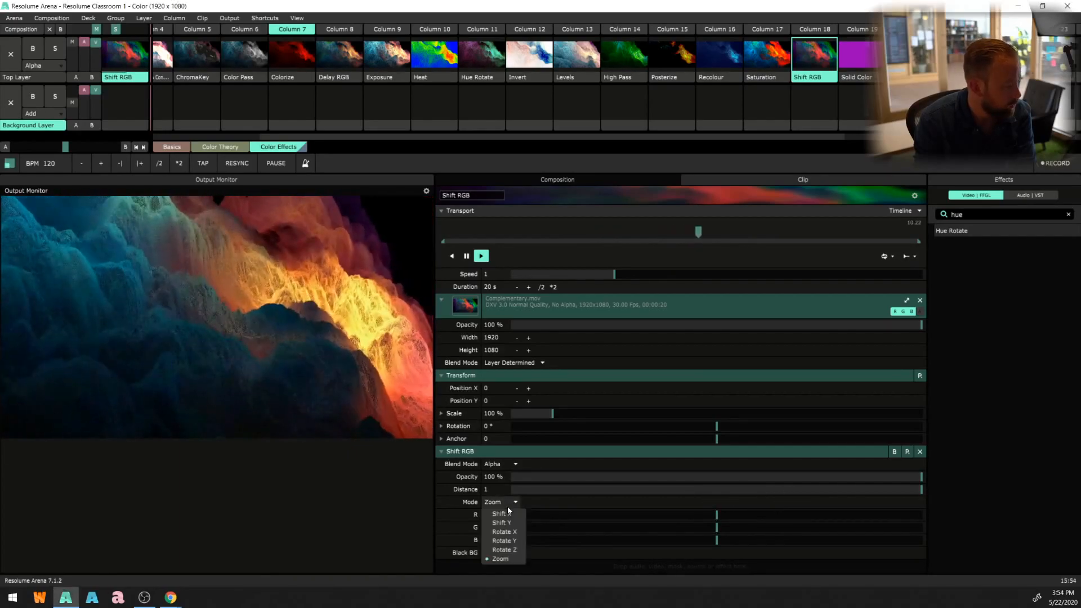
left_click(523, 531)
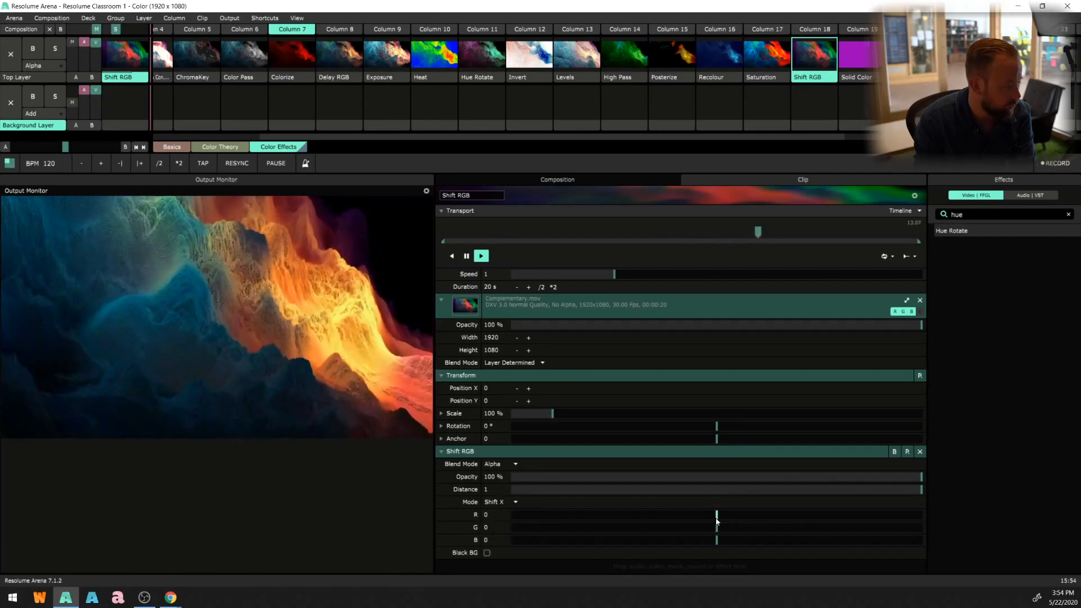
left_click_drag(716, 518, 719, 519)
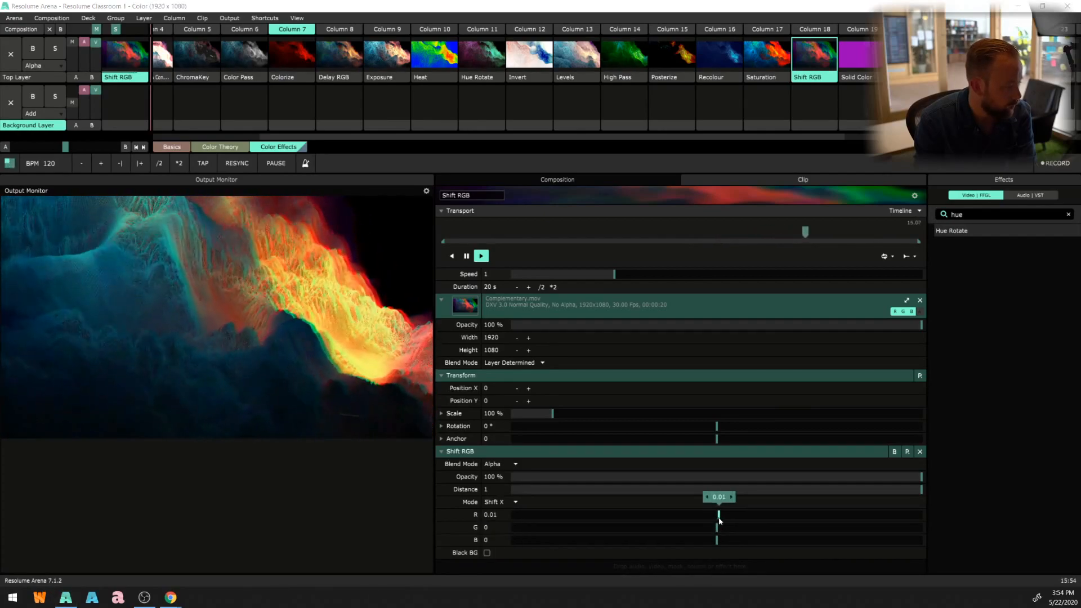
mouse_move(717, 540)
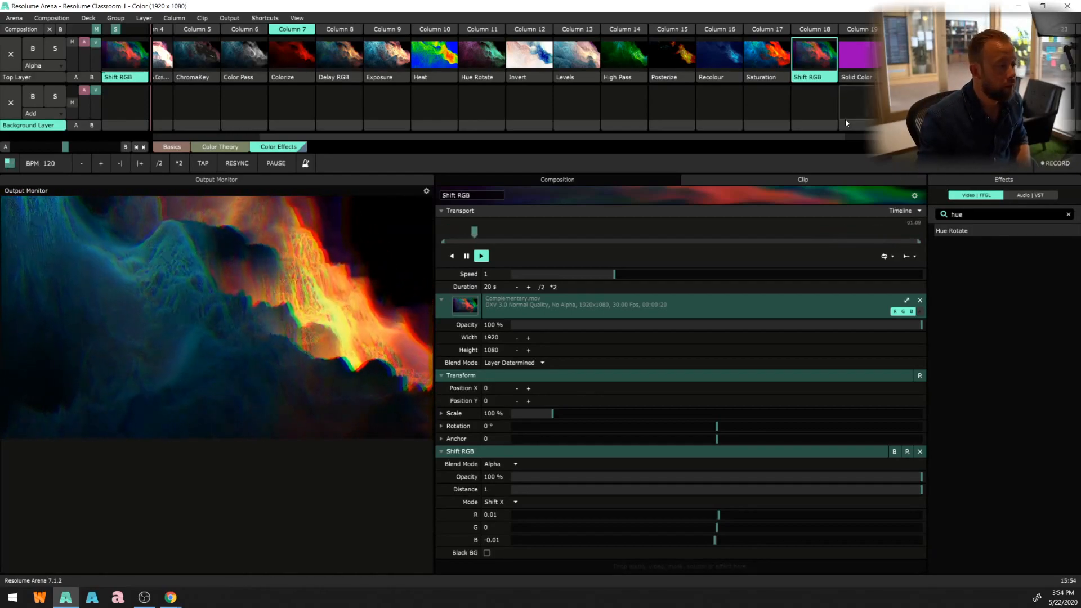
- Launch the Solid Color clip in Column 19, lower its effect's opacity to 50.64% and set the blend mode to Hard Light
left_click(856, 72)
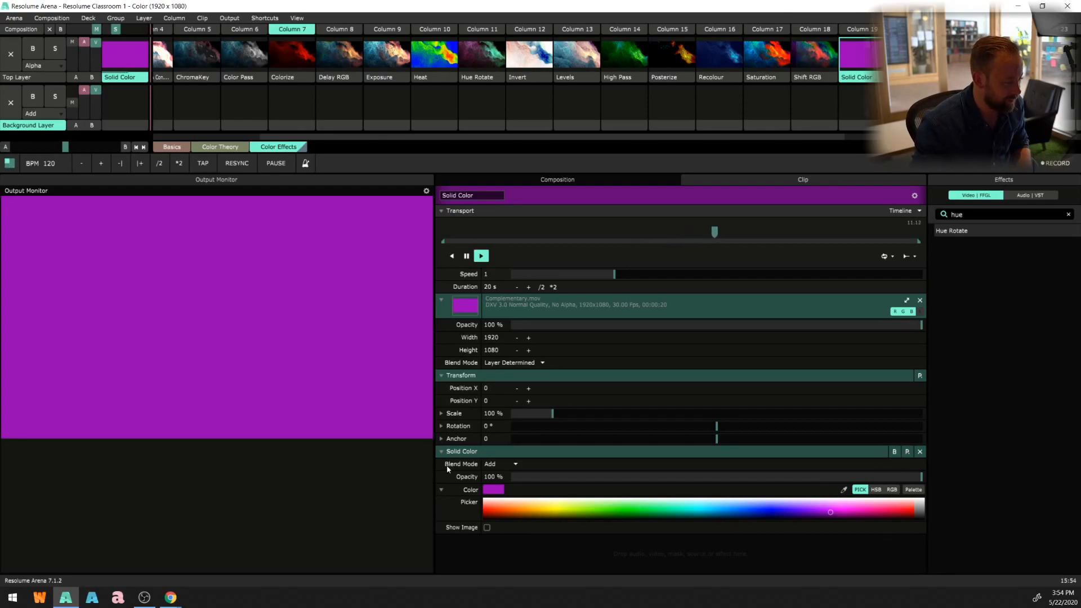
left_click_drag(857, 477, 733, 482)
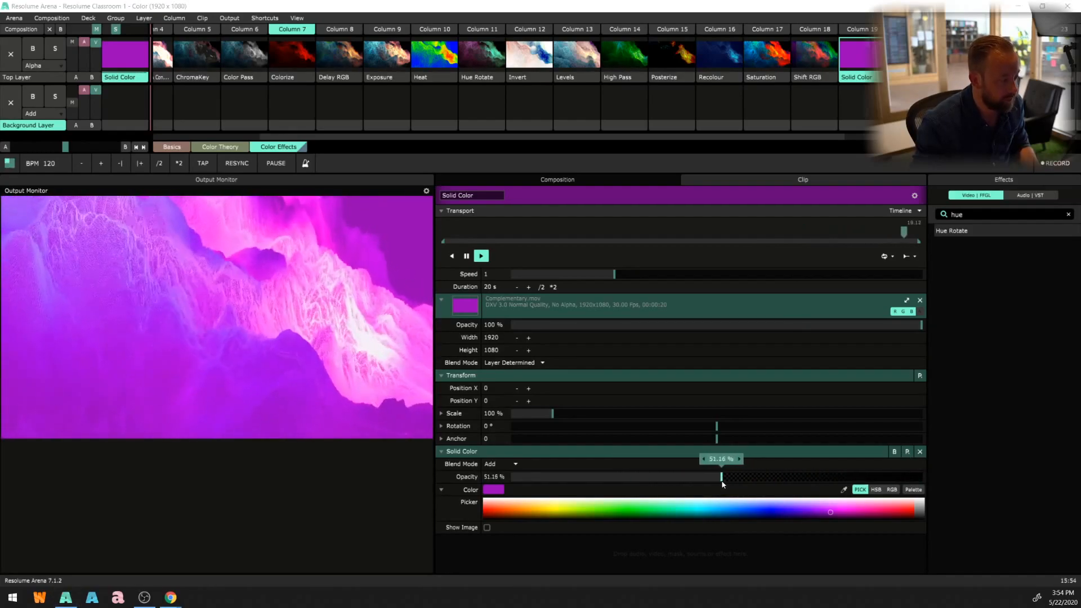
left_click(518, 467)
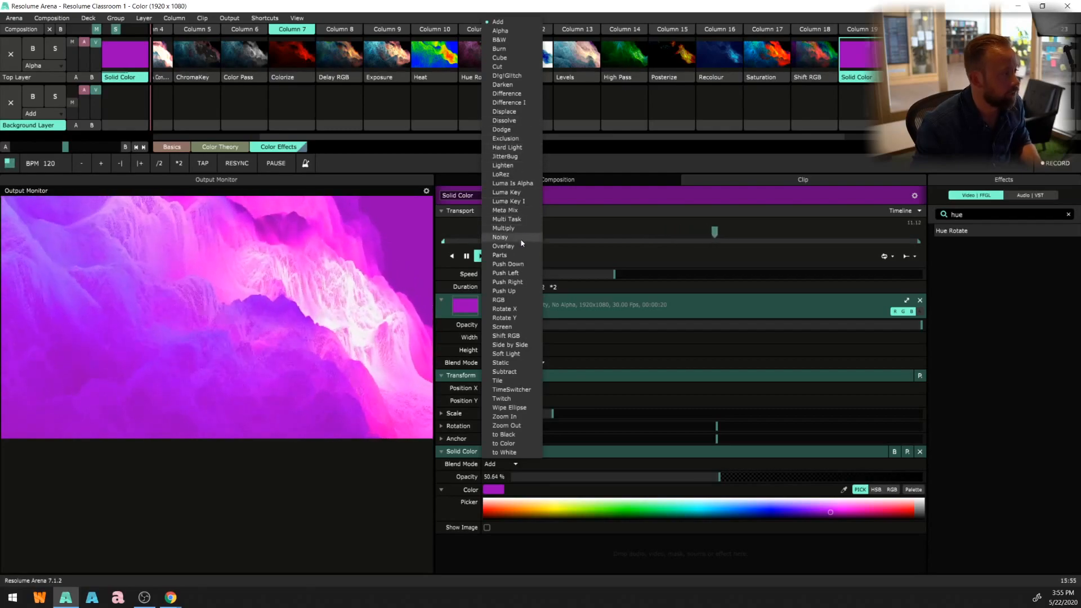
left_click(523, 147)
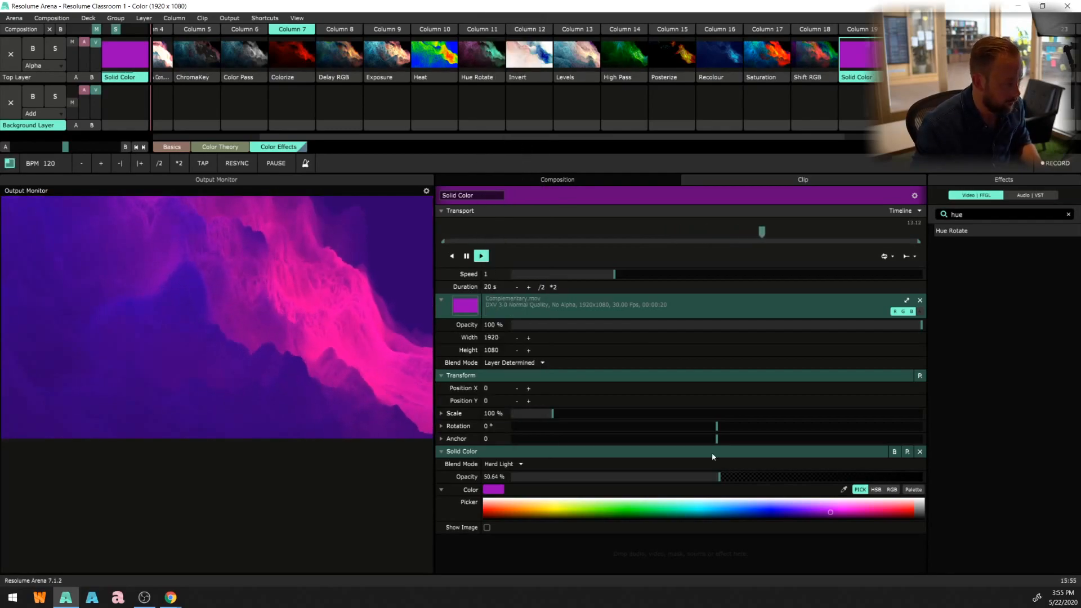
- Lower the Solid Color effect's opacity to 40.08% and turn Show Image on and off again
left_click_drag(719, 478, 681, 483)
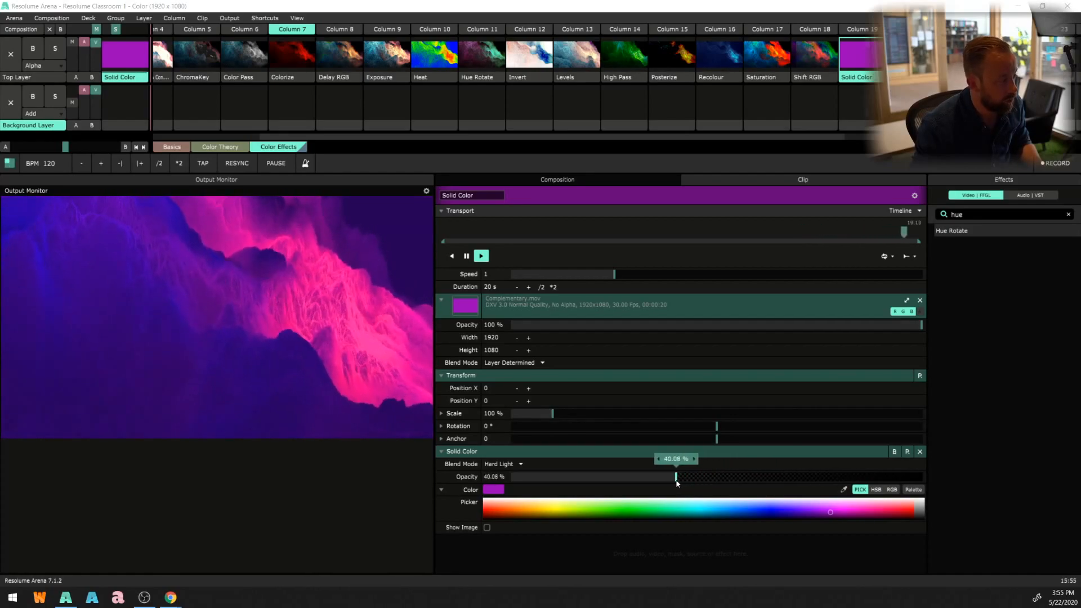
left_click_drag(676, 481, 677, 481)
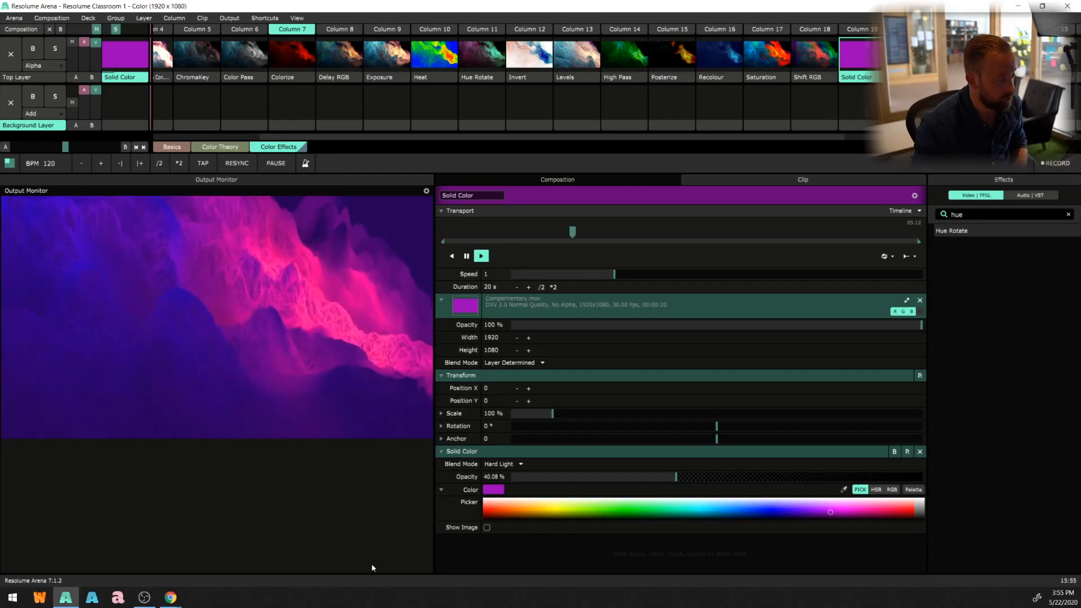
left_click(487, 528)
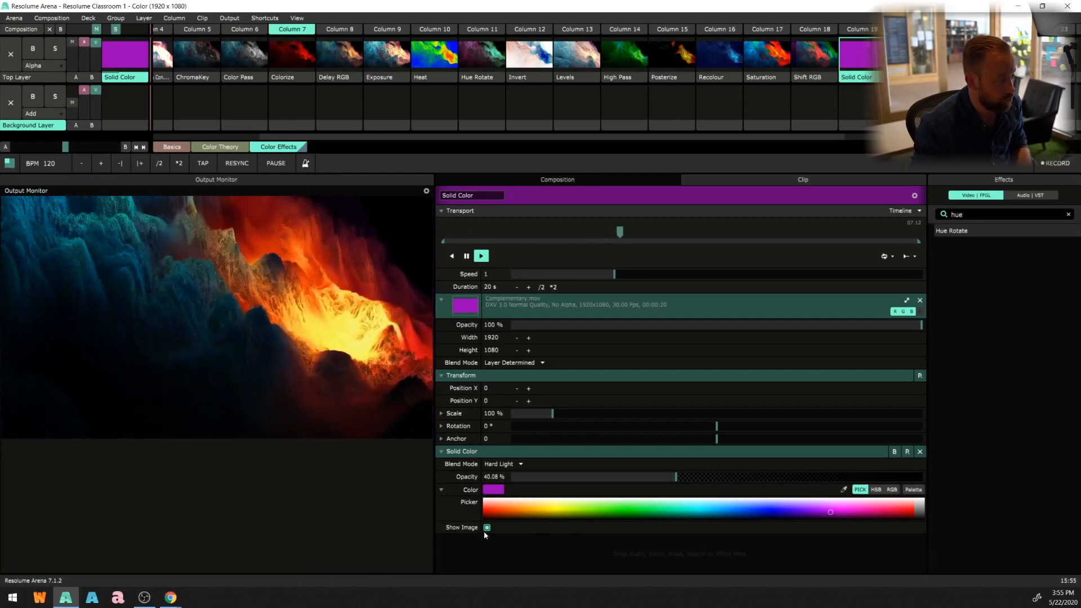
left_click(487, 528)
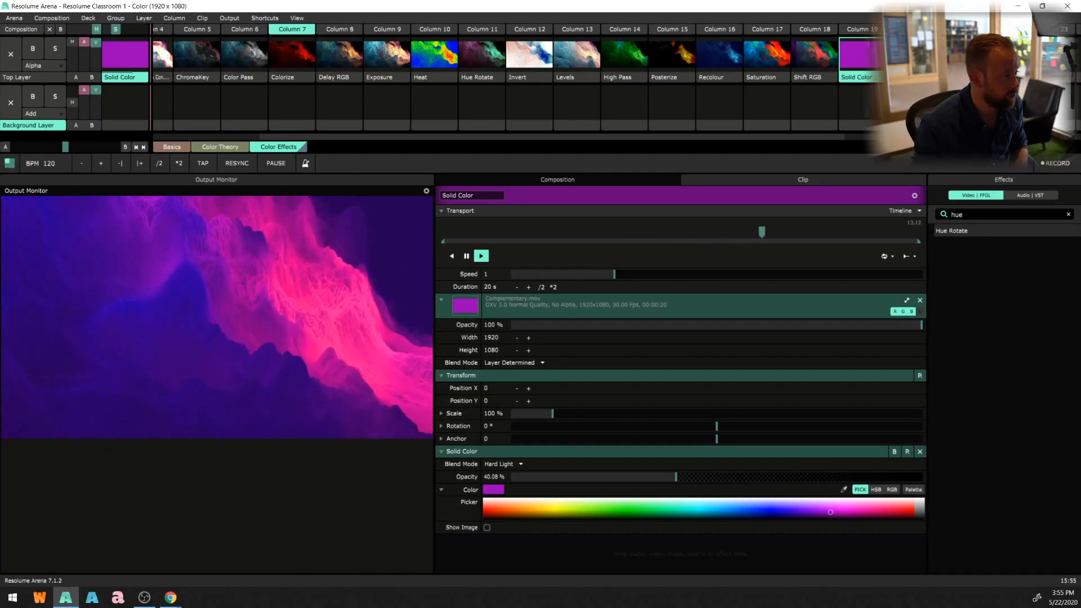
- Launch the Threshold clip, vary its threshold back to 0.50, and try red as Color 1 before restoring white
left_click(909, 55)
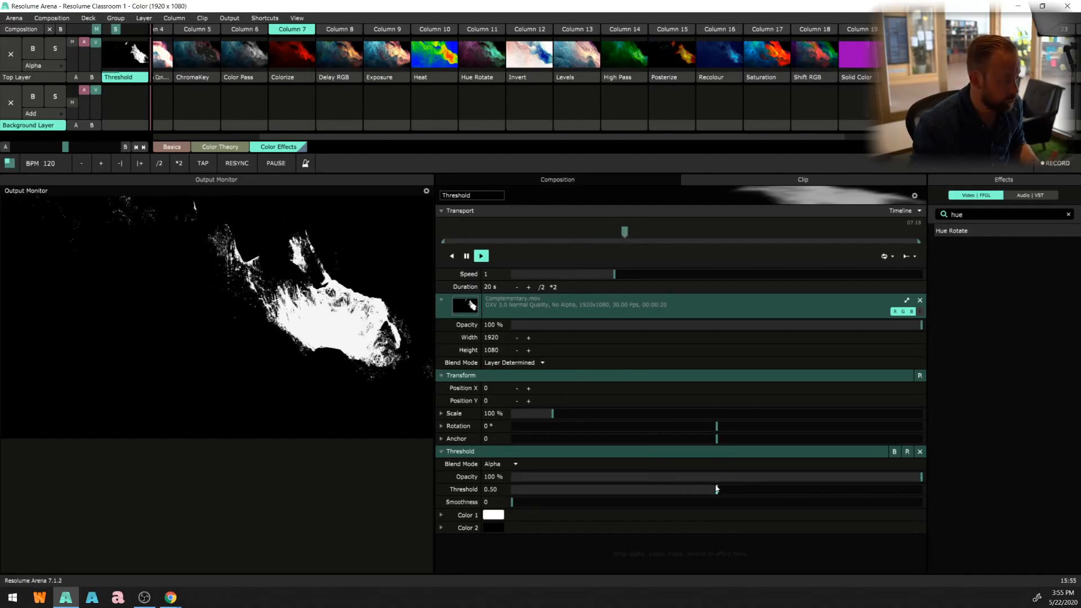
left_click_drag(714, 493, 670, 494)
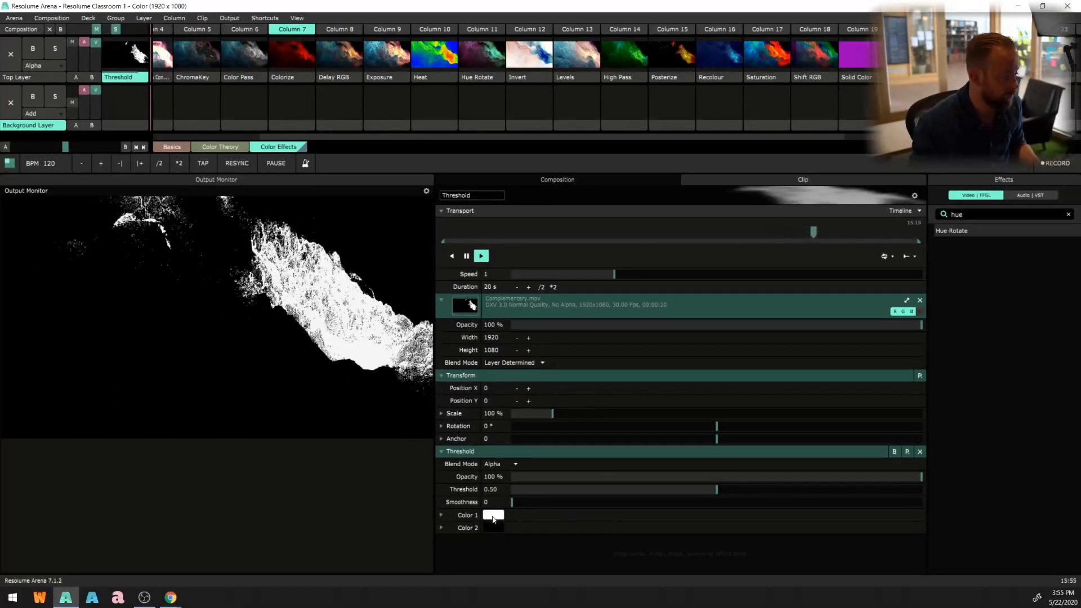
left_click(442, 515)
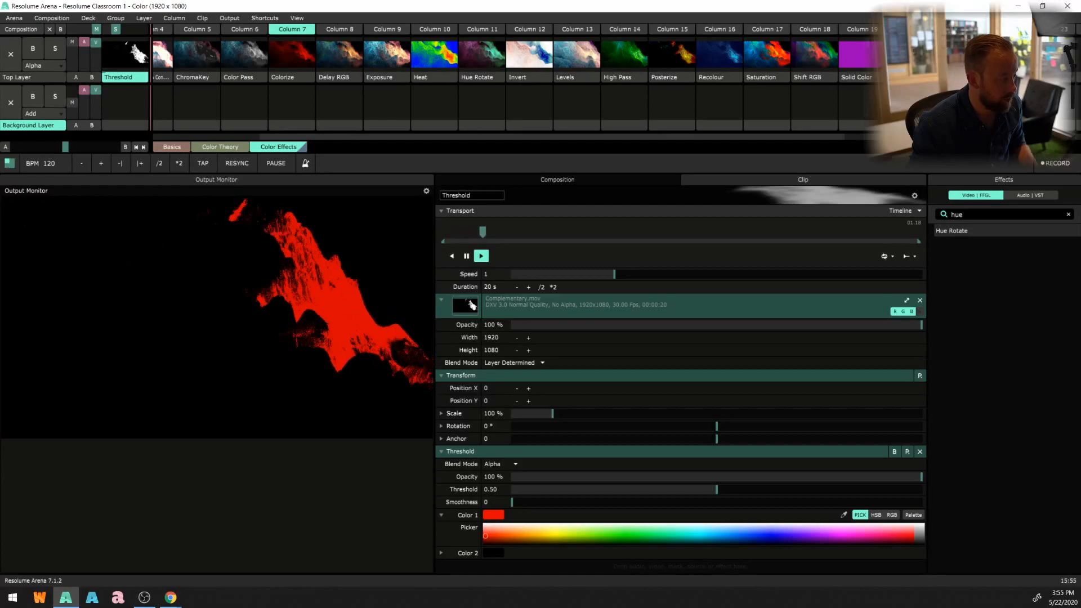
left_click(439, 516)
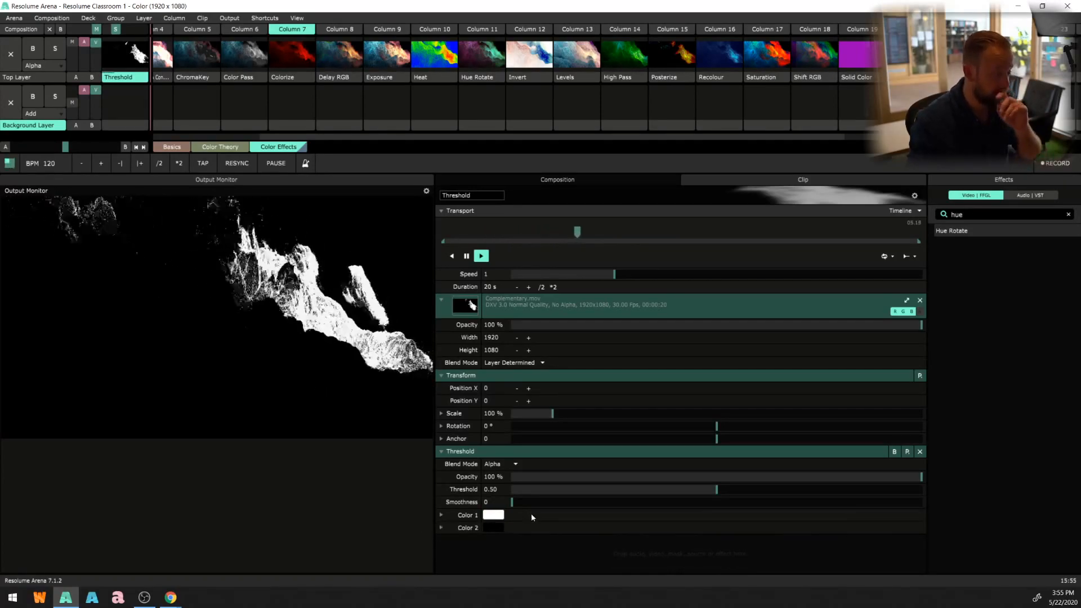
- Raise the Threshold effect's Smoothness to 1 while lowering its Threshold, and reset Threshold to 0.50
left_click_drag(522, 506, 775, 509)
left_click_drag(716, 489, 651, 491)
left_click_drag(776, 501, 934, 500)
double_click(668, 494)
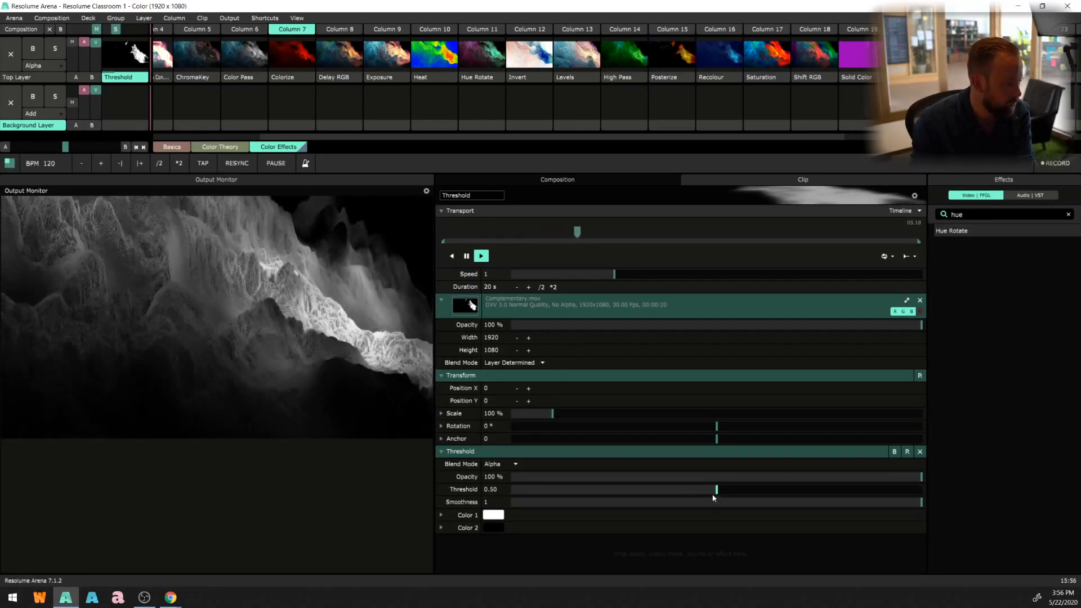
- Alternate between varying the Threshold effect's Threshold and Smoothness, leaving Threshold at 0.89 and Smoothness at 0.31
left_click_drag(713, 491, 664, 489)
left_click_drag(920, 502, 793, 501)
mouse_move(666, 489)
left_mouse_down()
mouse_move(685, 489)
mouse_move(630, 492)
mouse_move(685, 492)
left_mouse_up()
mouse_move(791, 500)
left_mouse_down()
mouse_move(866, 506)
mouse_move(799, 500)
left_mouse_up()
left_click_drag(685, 489, 639, 489)
left_click_drag(799, 502, 730, 502)
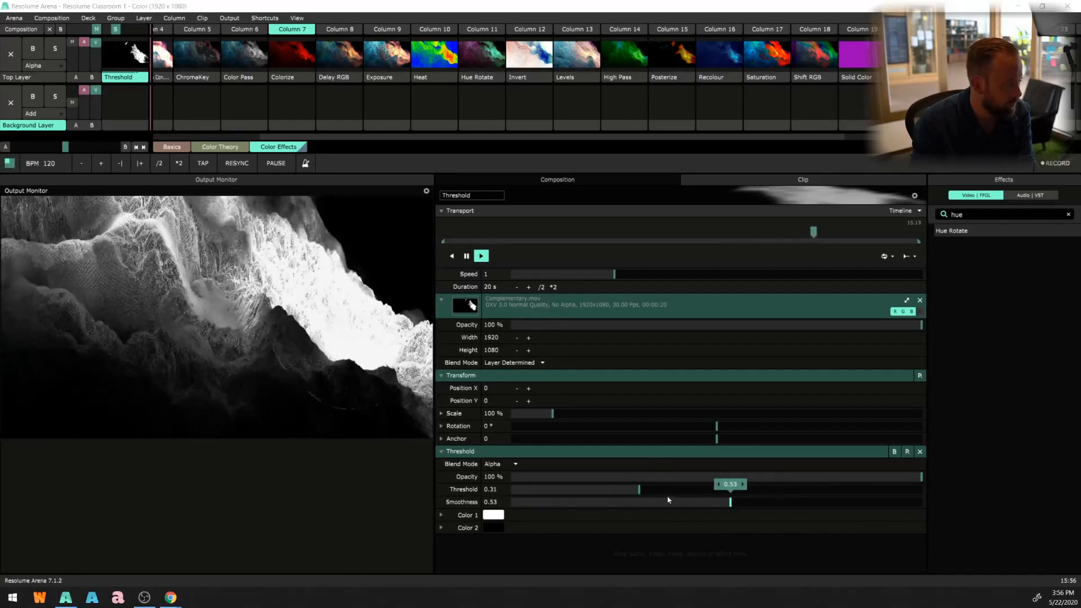
left_click_drag(639, 489, 877, 490)
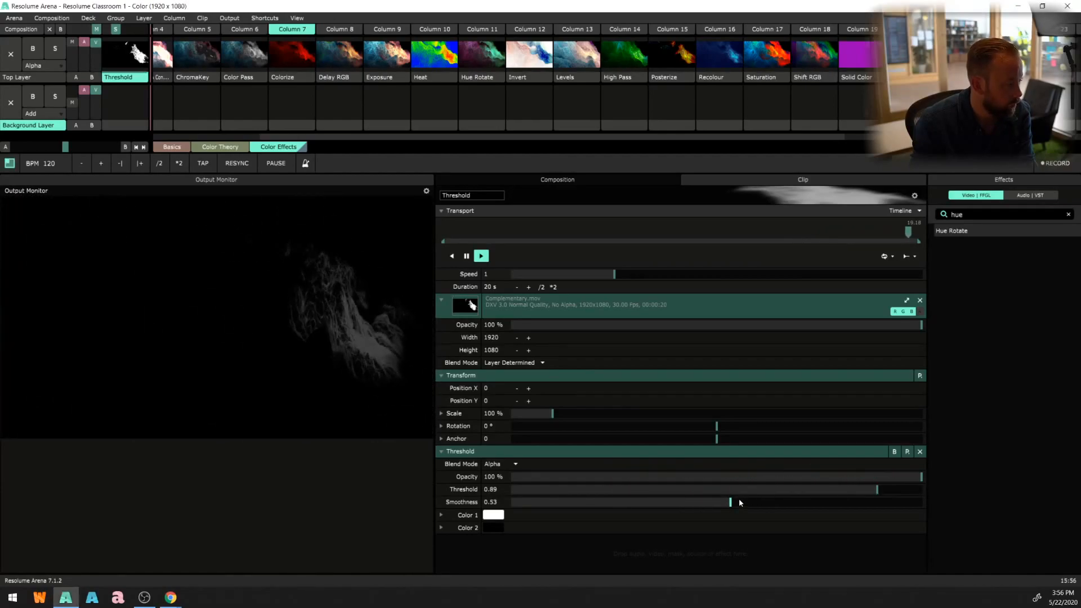
left_click_drag(739, 502, 639, 515)
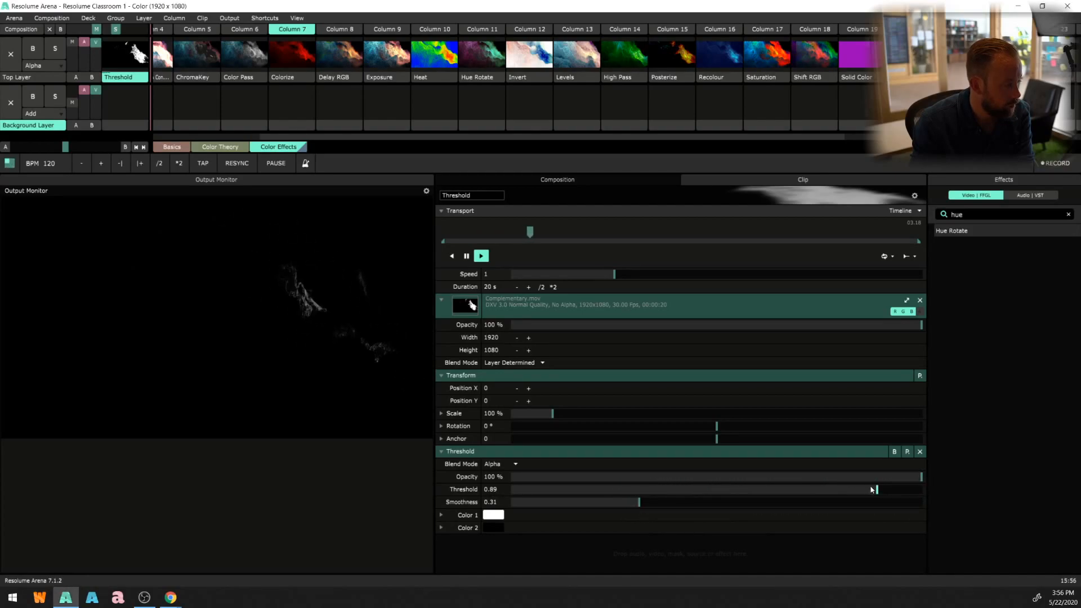
- Lower the Threshold effect's Threshold to 0.53 and raise its Smoothness to 0.80
left_click_drag(876, 489, 727, 490)
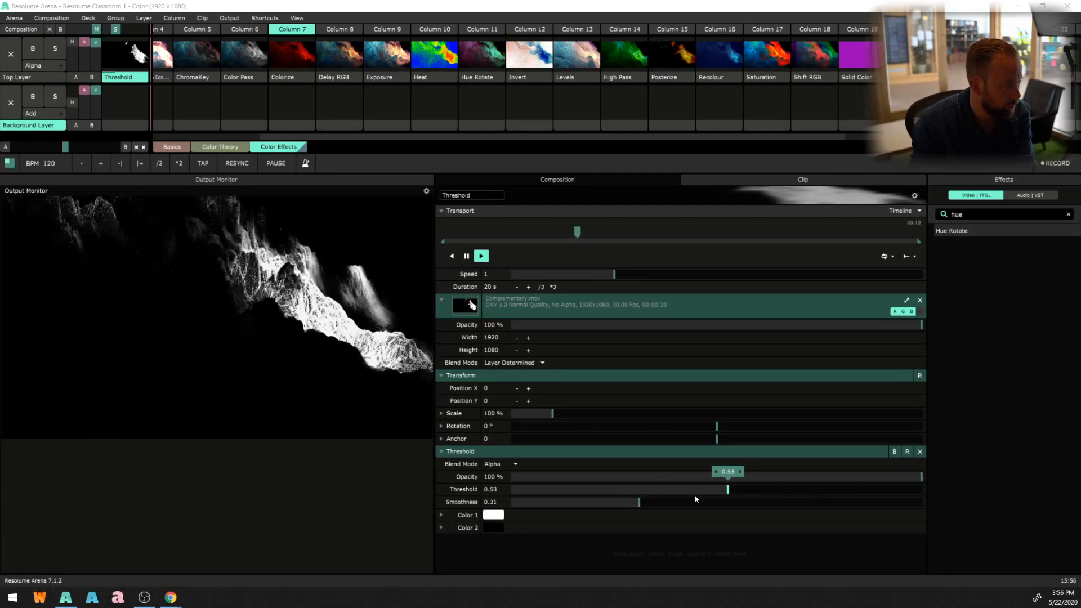
left_click_drag(639, 502, 839, 499)
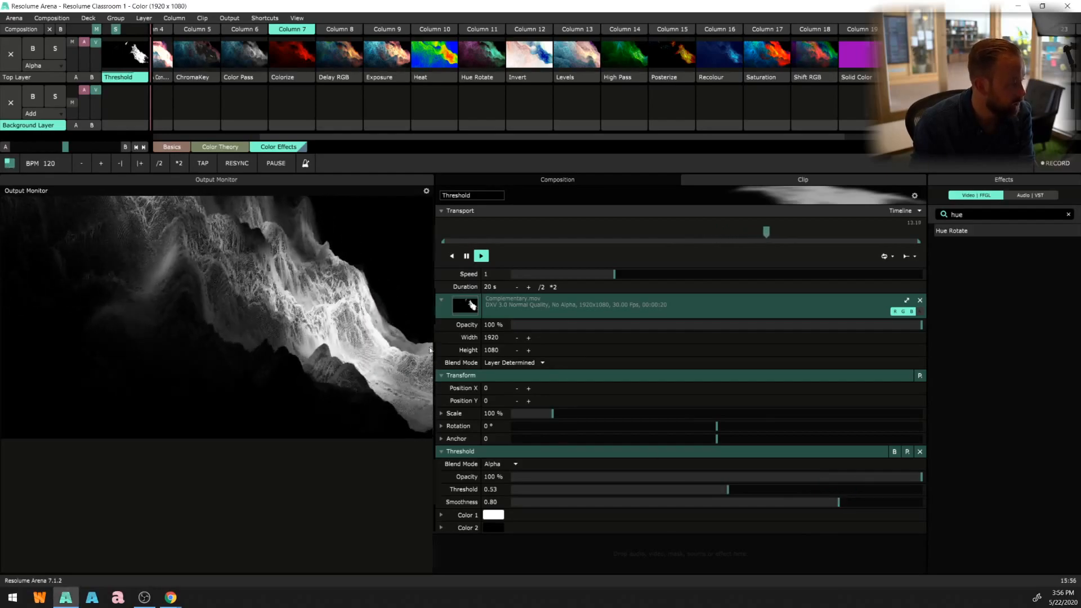
- Collapse the Threshold clip's Transport, video source, Transform and Threshold sections
left_click(441, 300)
left_click(442, 210)
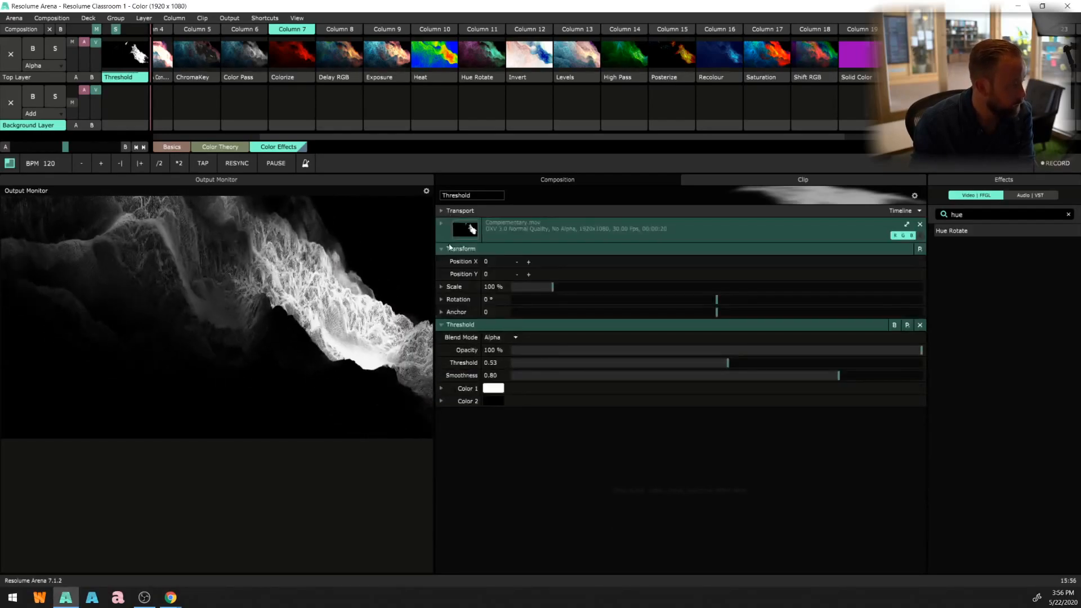
left_click(442, 248)
left_click(442, 261)
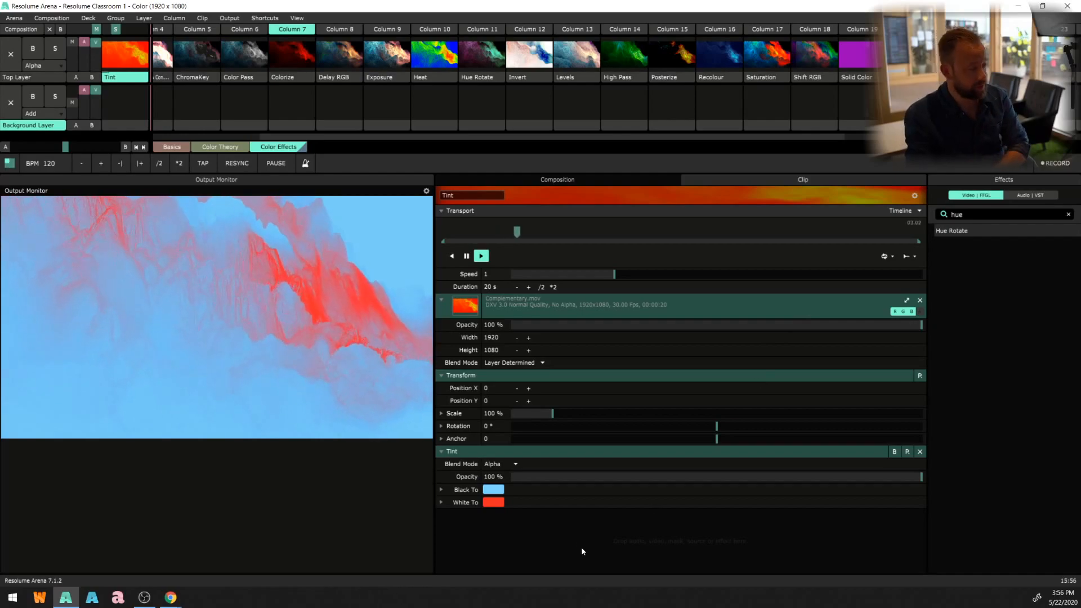
- Expand both color pickers of the Tint effect, setting White To to magenta and Black To to a dark blue
left_click(440, 491)
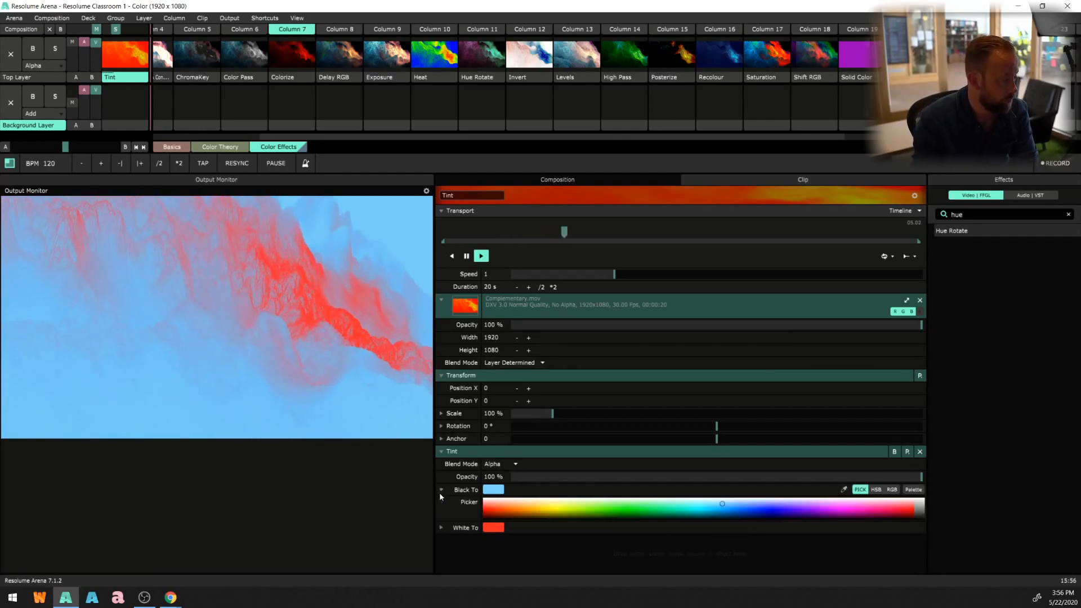
left_click(440, 527)
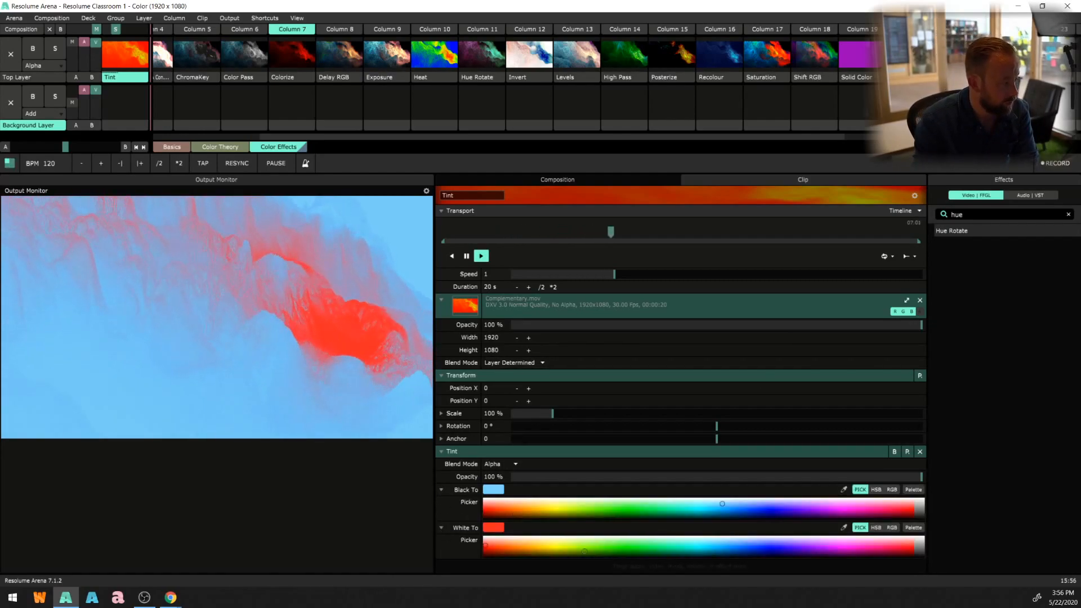
left_click_drag(605, 539, 835, 548)
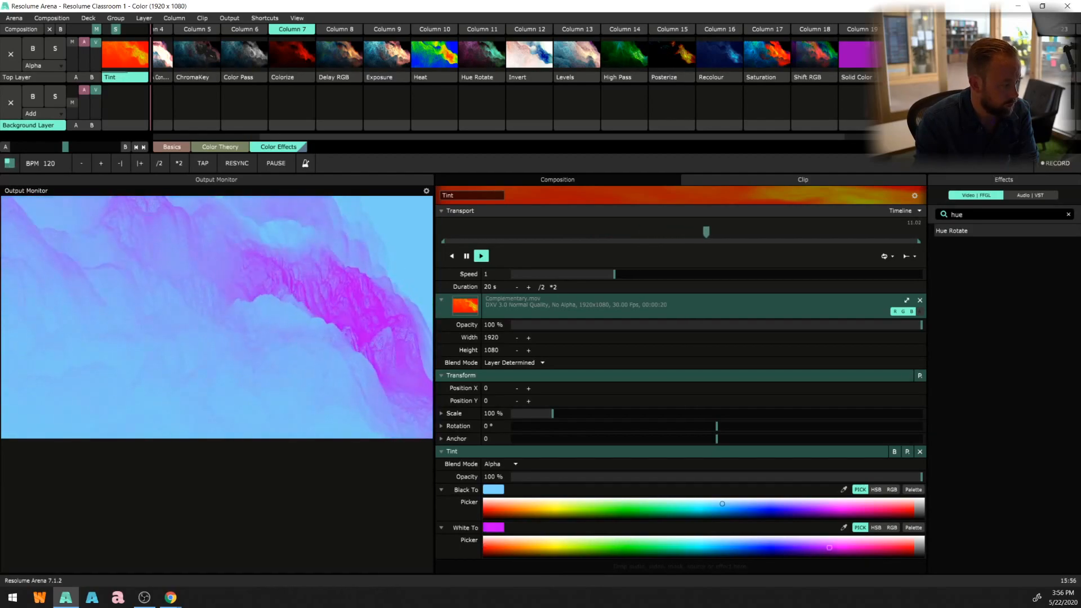
mouse_move(732, 500)
left_mouse_down()
mouse_move(820, 511)
mouse_move(738, 515)
left_mouse_up()
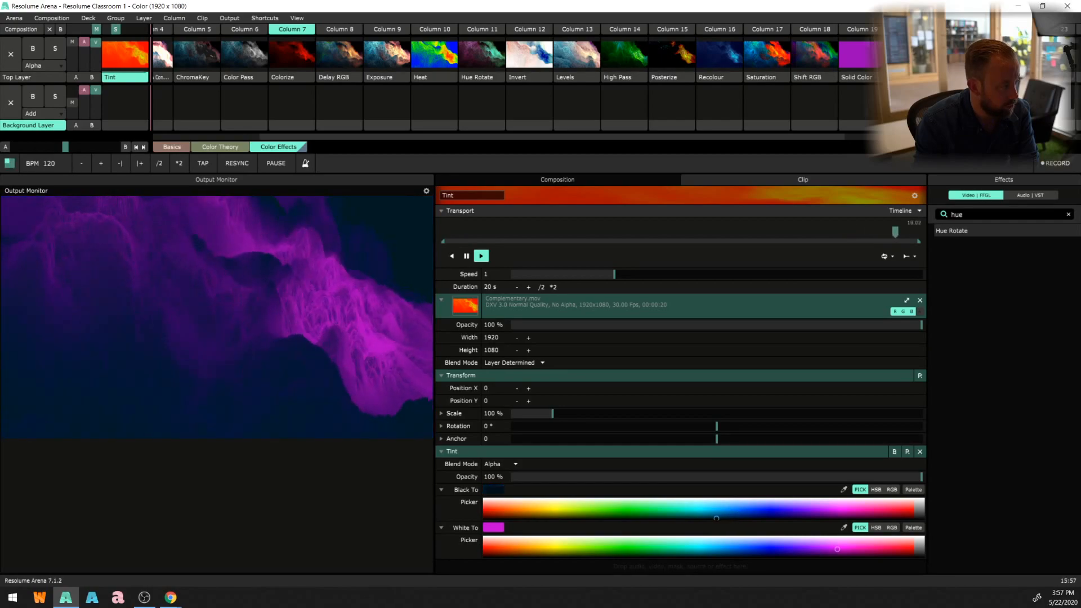
mouse_move(738, 514)
left_mouse_down()
mouse_move(705, 507)
mouse_move(735, 513)
left_mouse_up()
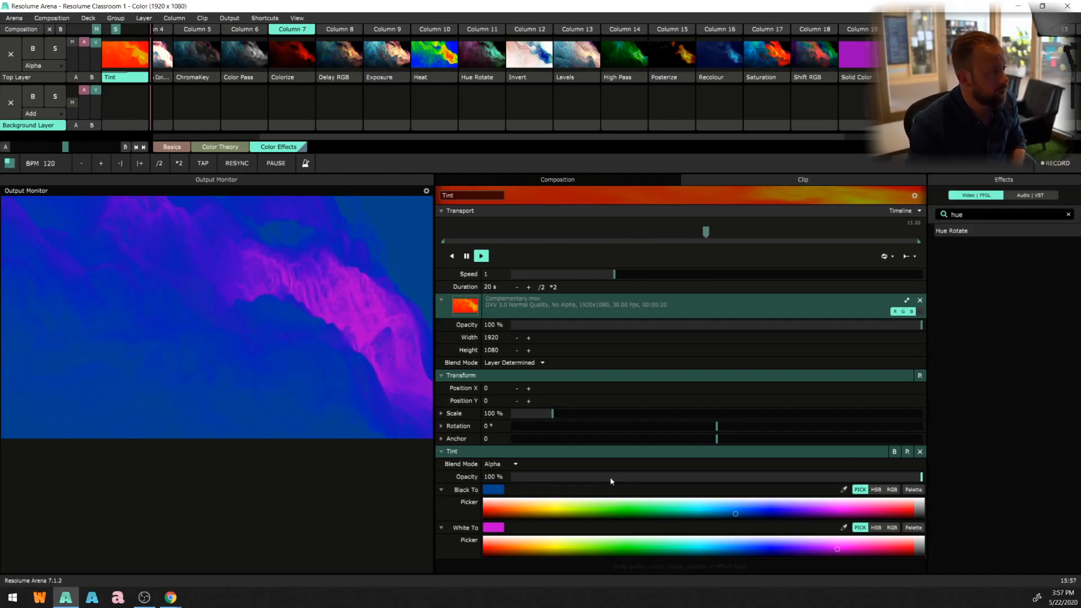
left_click_drag(755, 137, 844, 142)
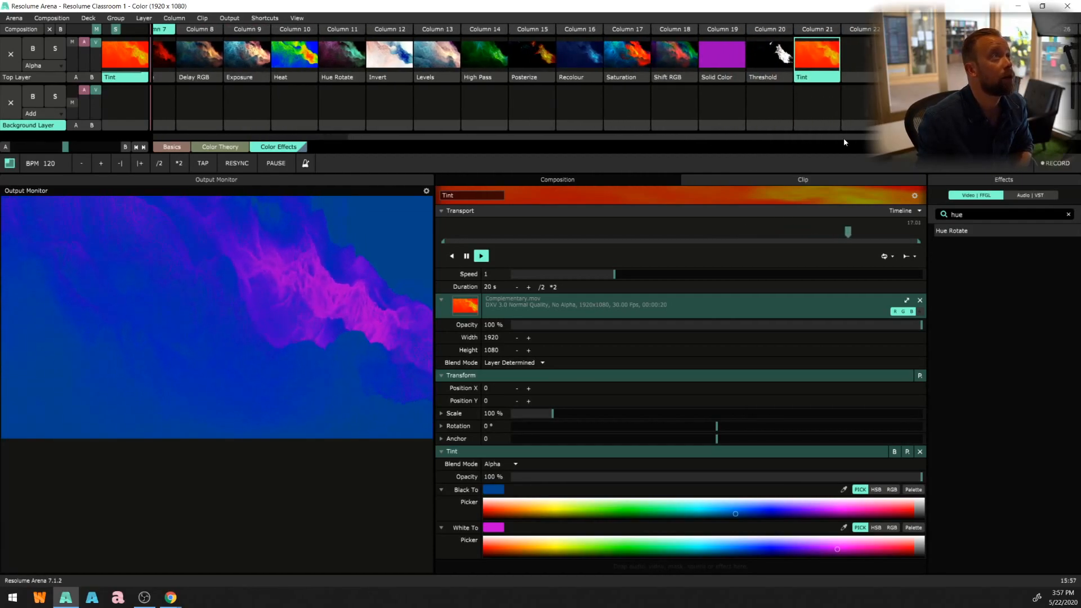
left_click_drag(843, 138, 619, 157)
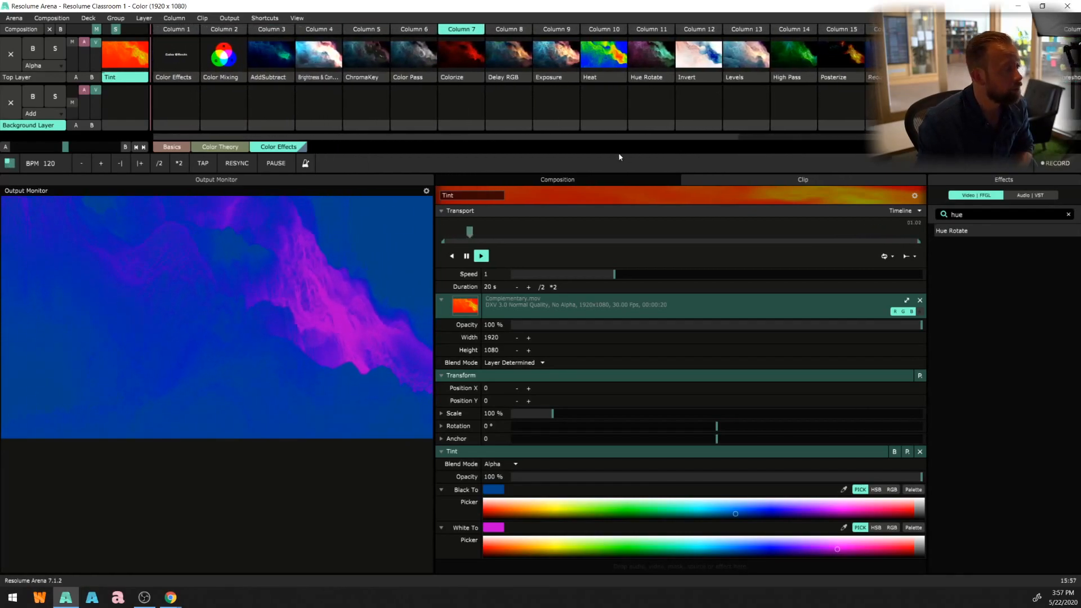